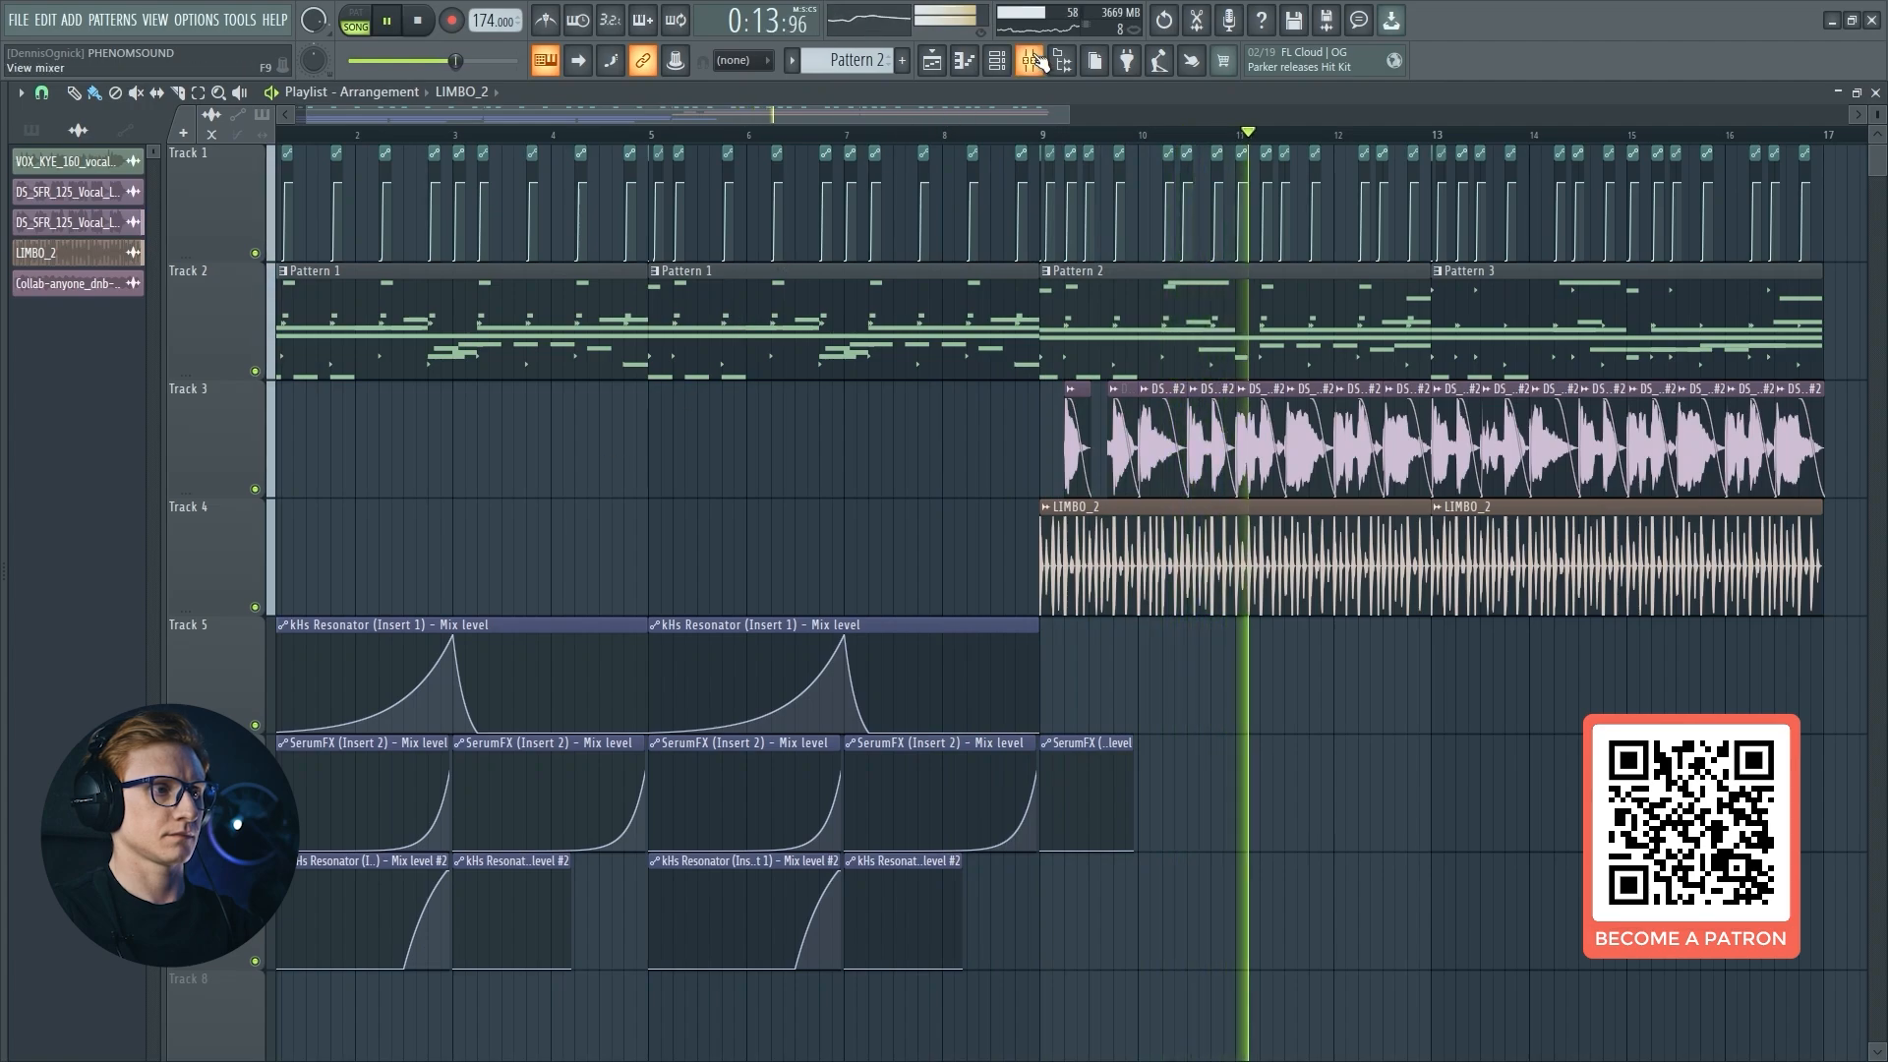
Select Pattern 1, open the Serum #3 instrument from the channel rack and stop playback.
key(F9)
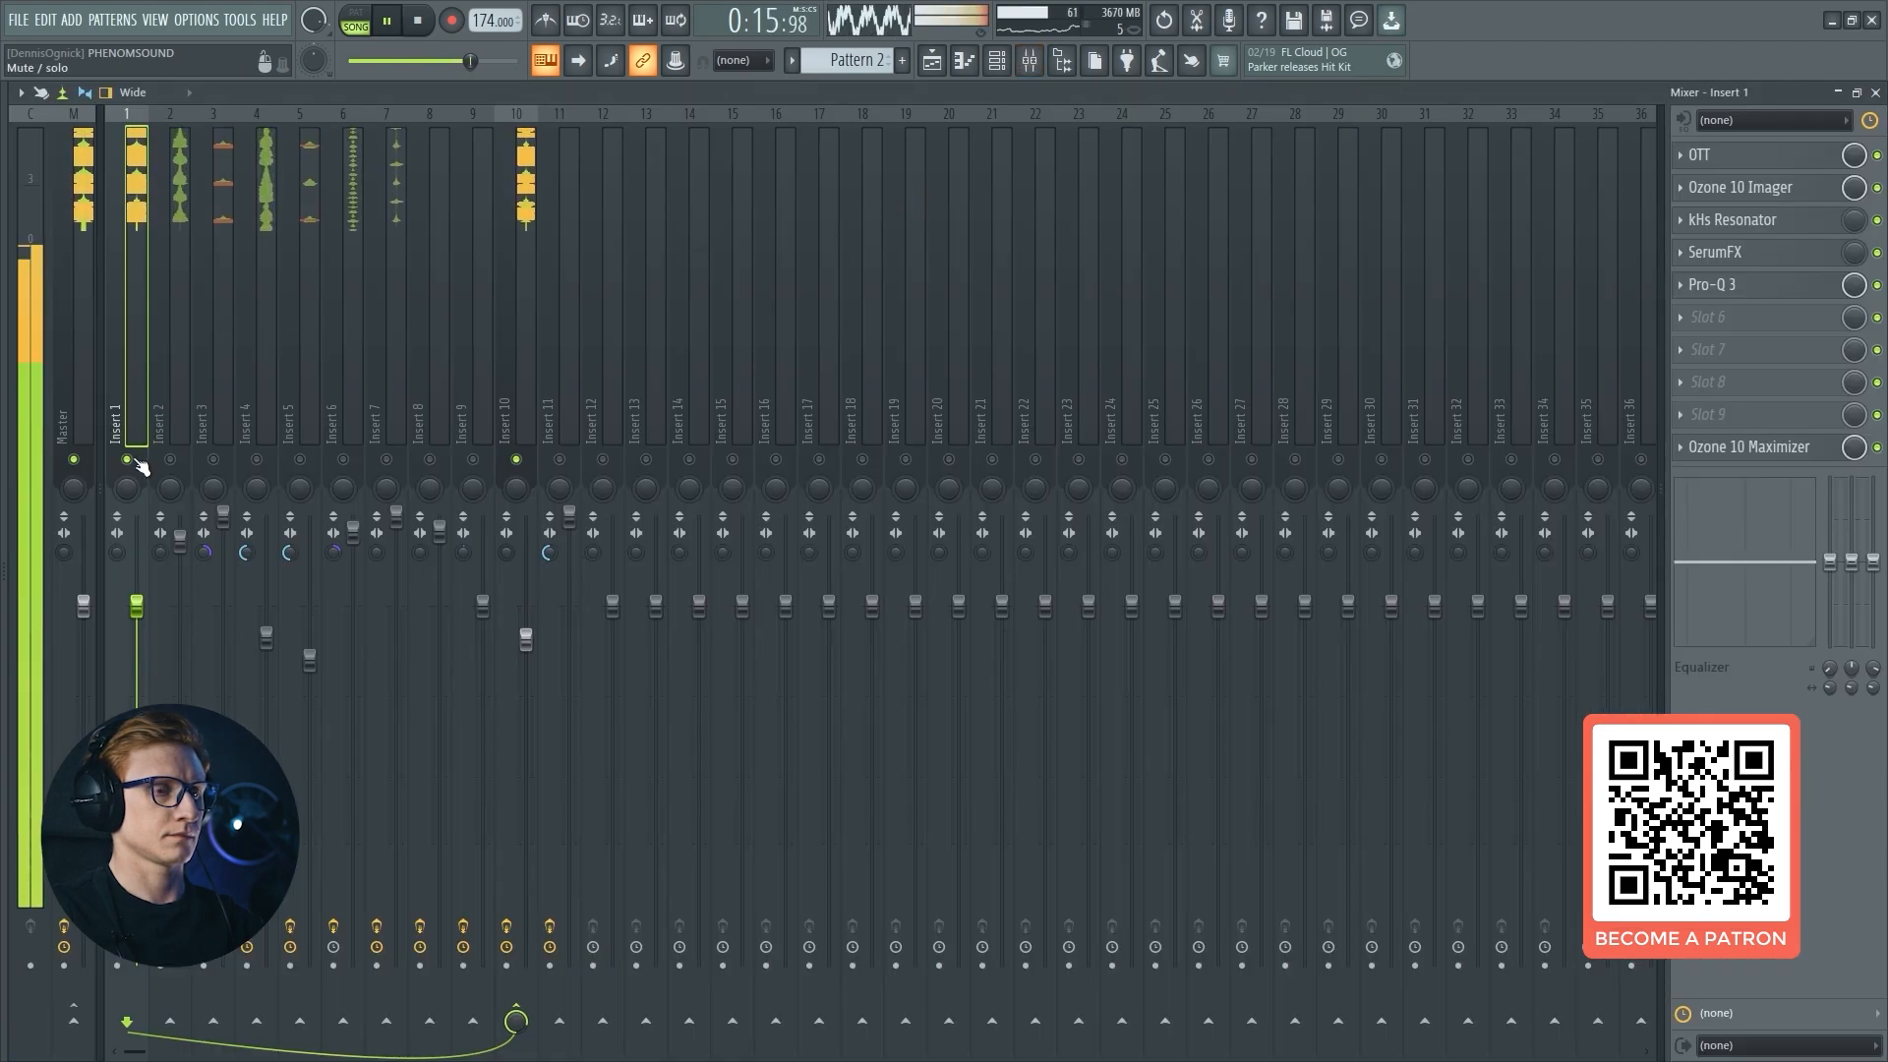
key(F9)
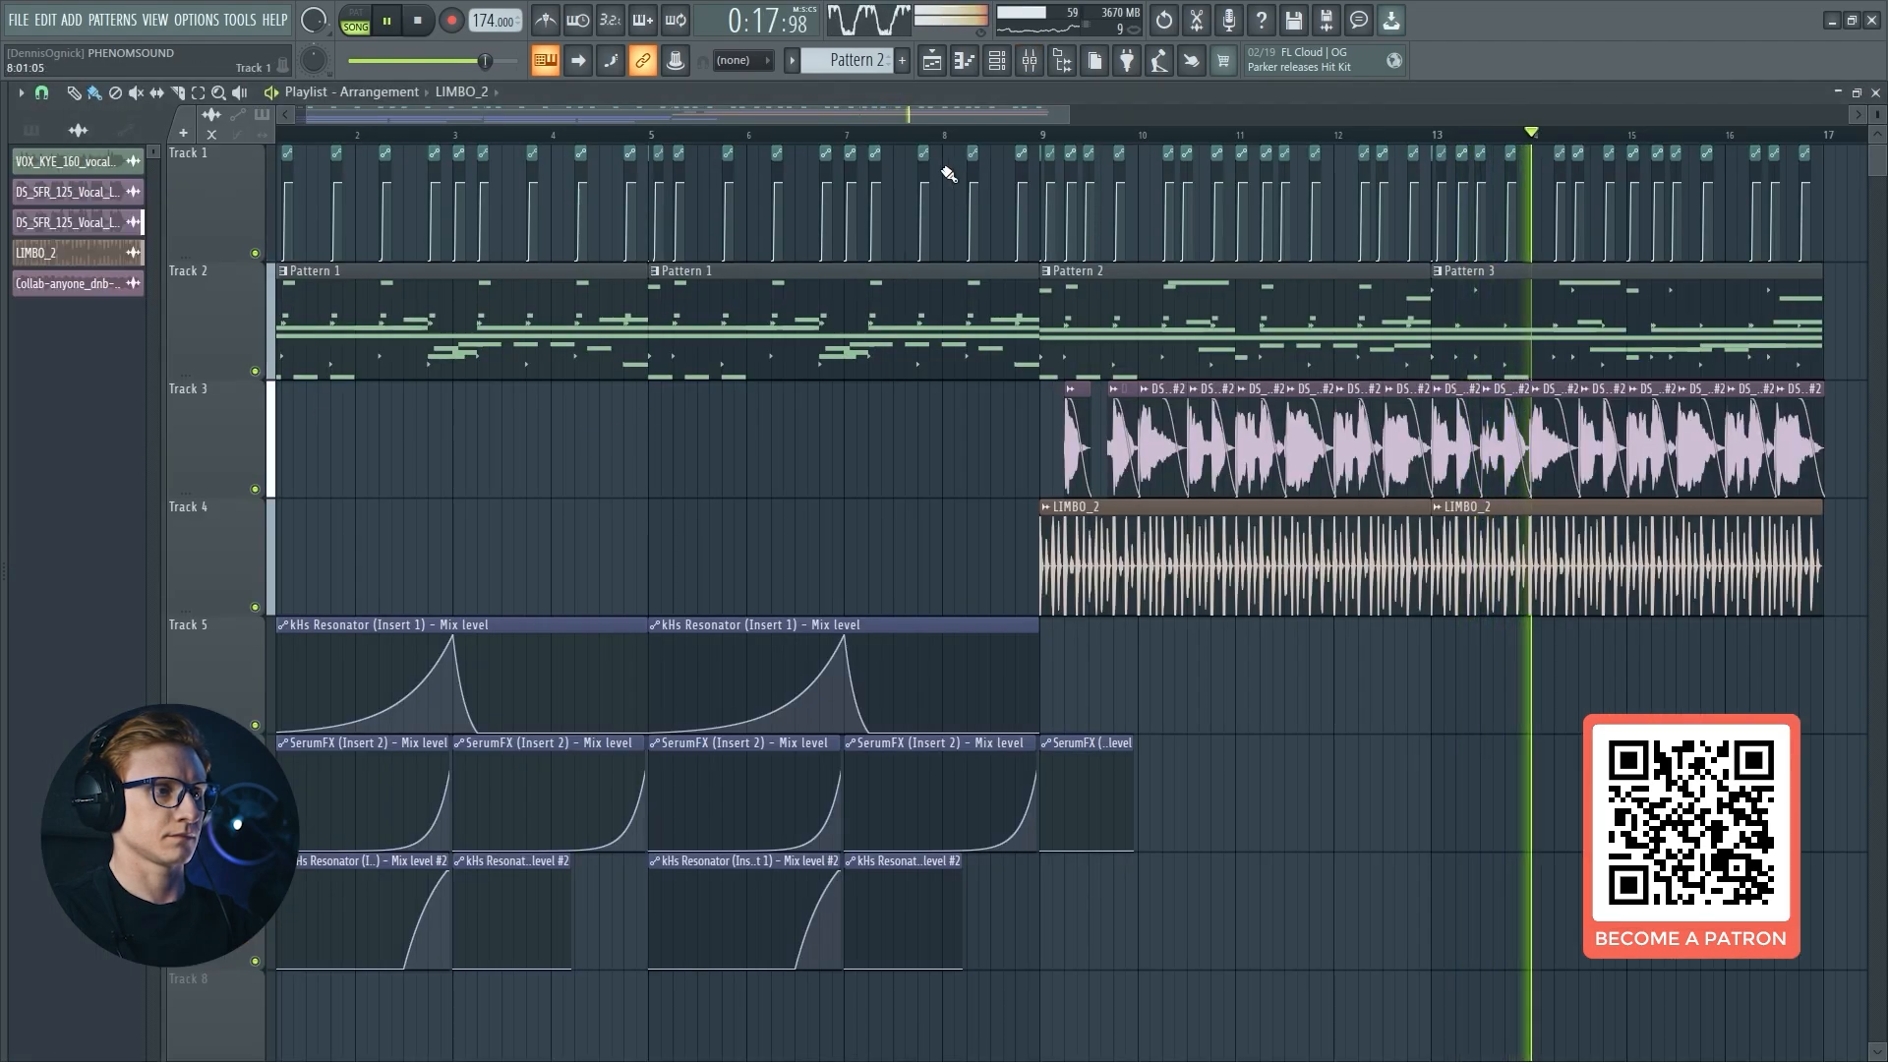
click(531, 386)
right_click(564, 404)
click(593, 319)
key(F6)
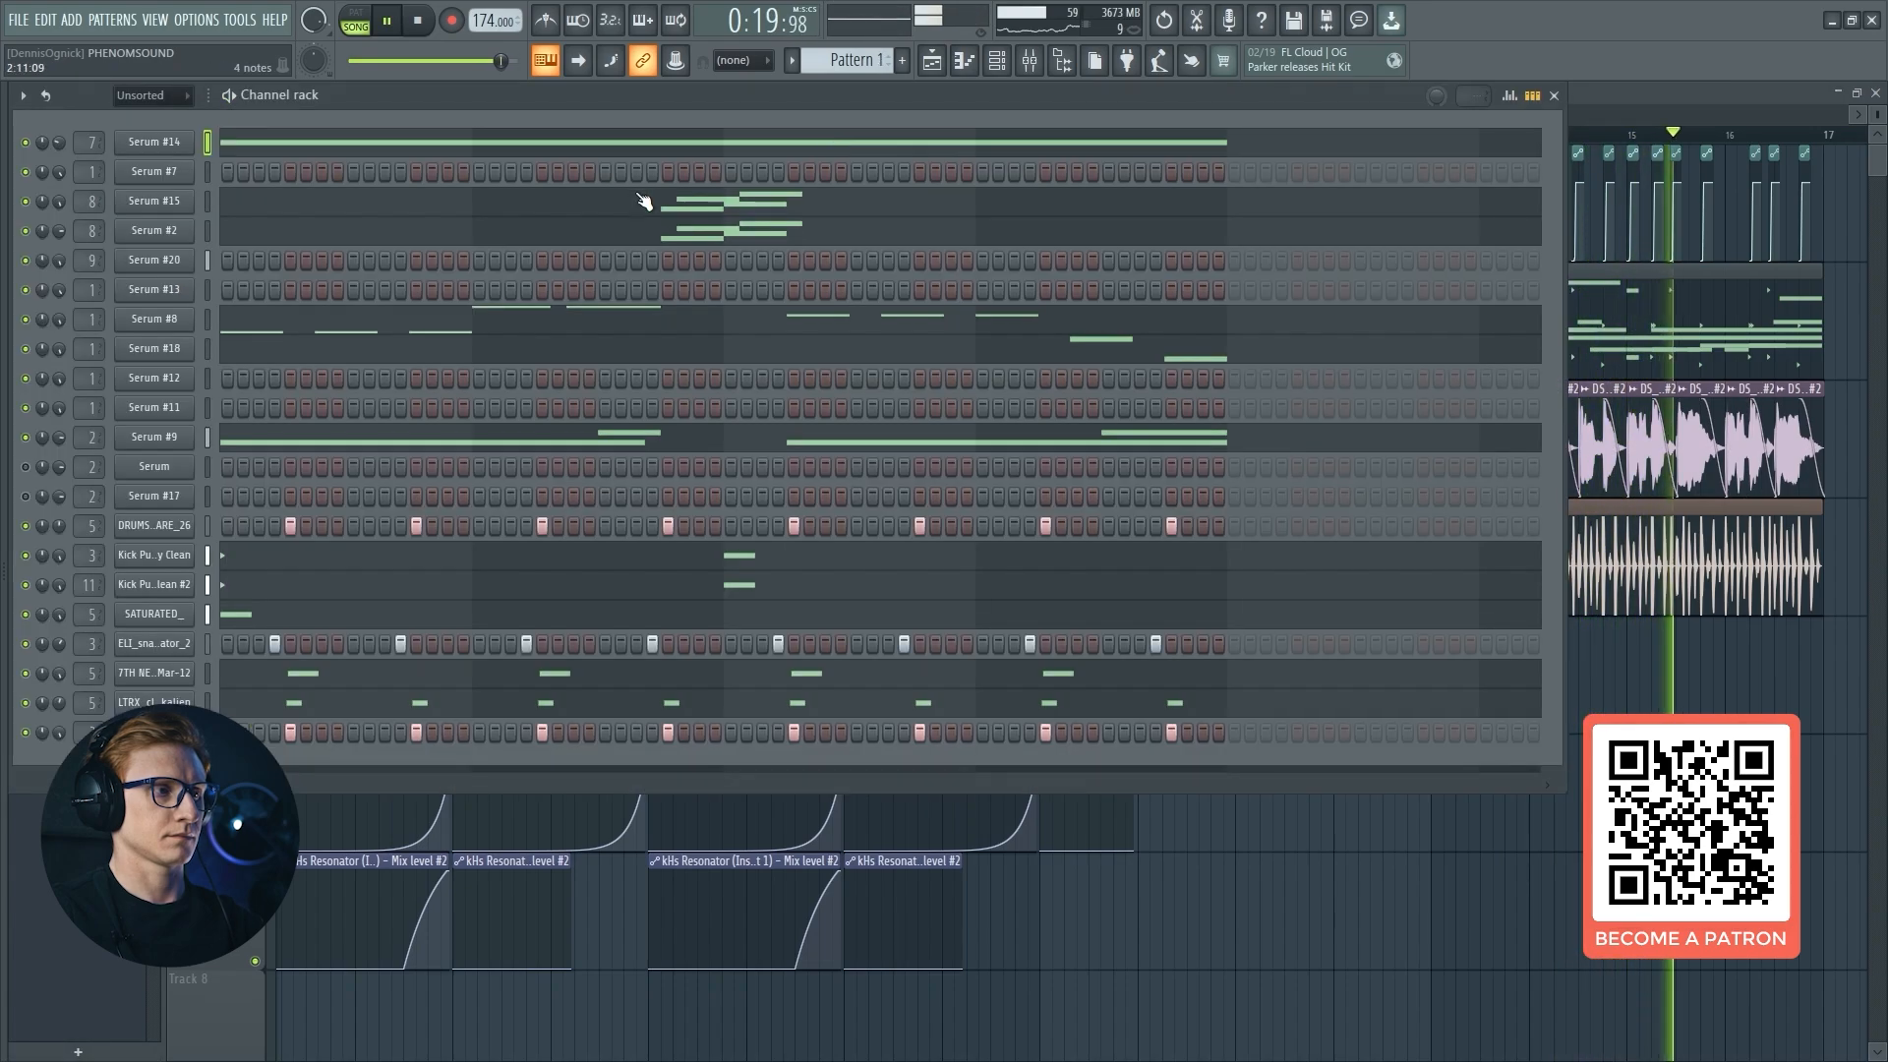
click(180, 351)
key(space)
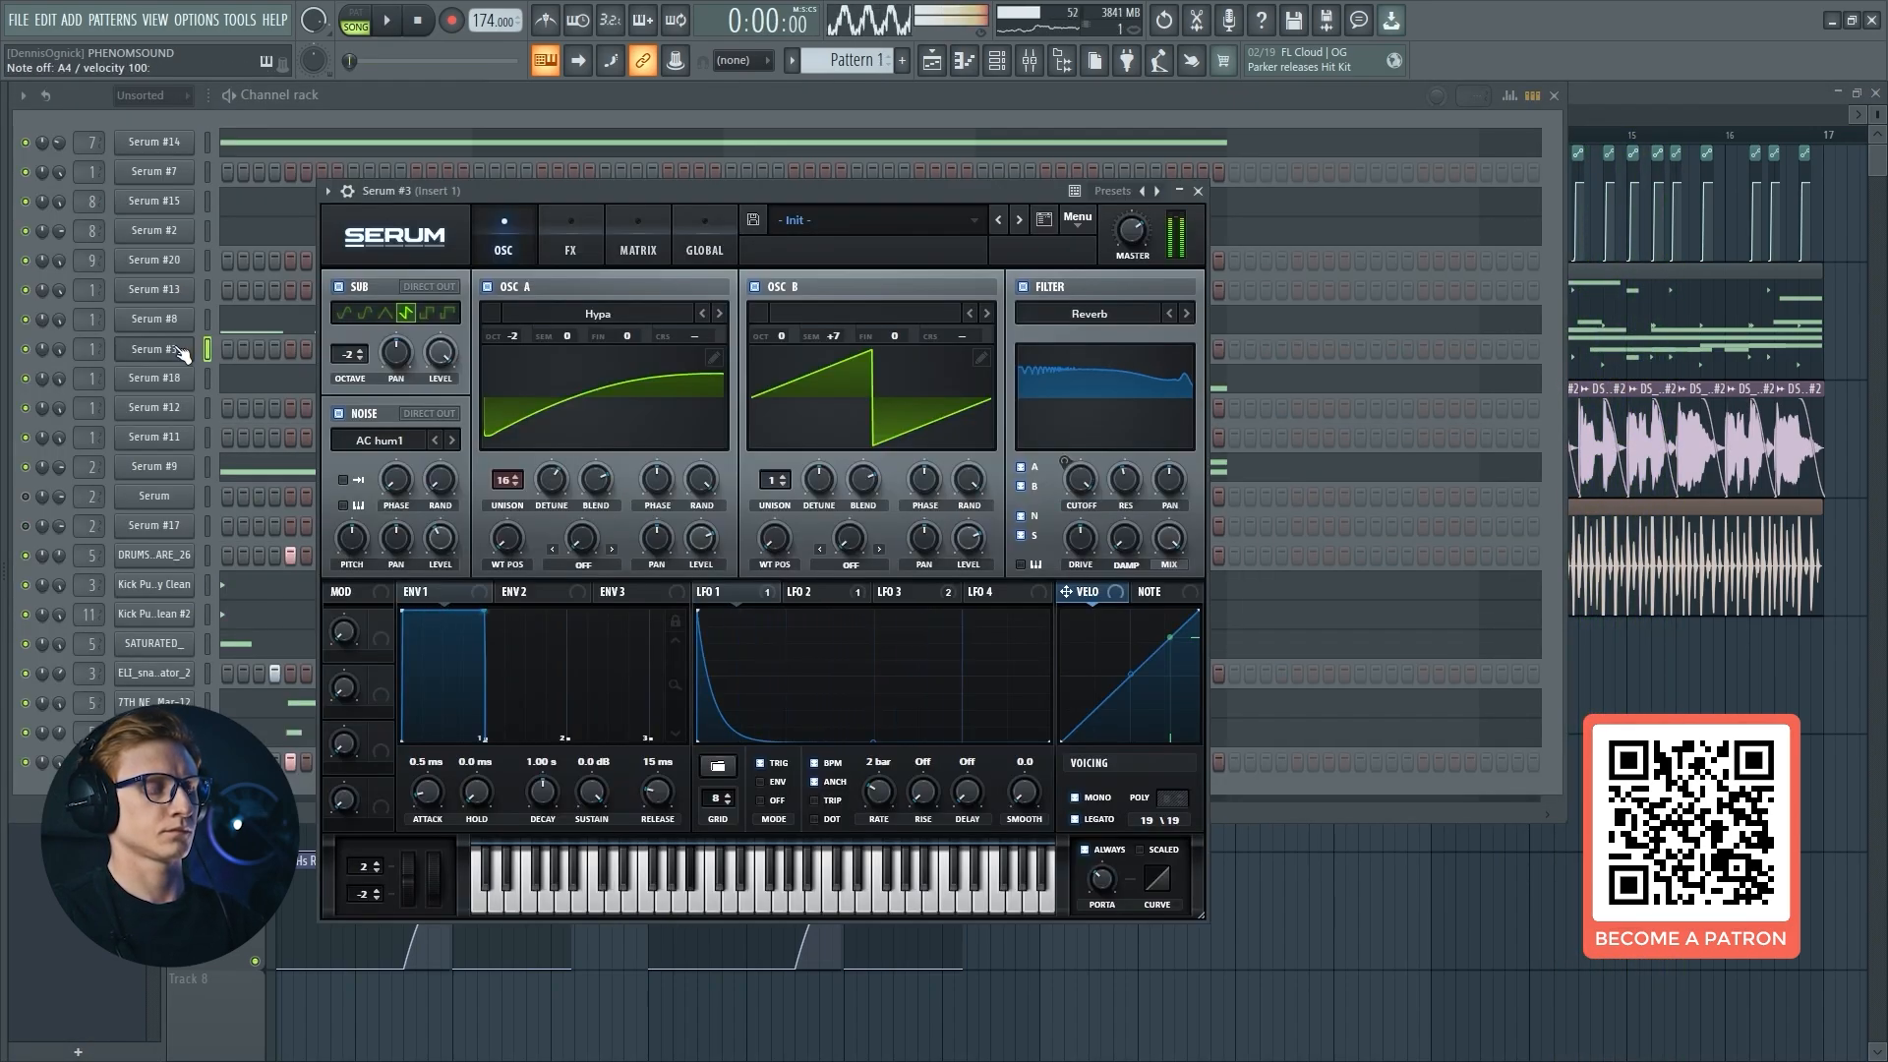
Audition the existing Serum #3 bass patch by playing several notes.
key(v)
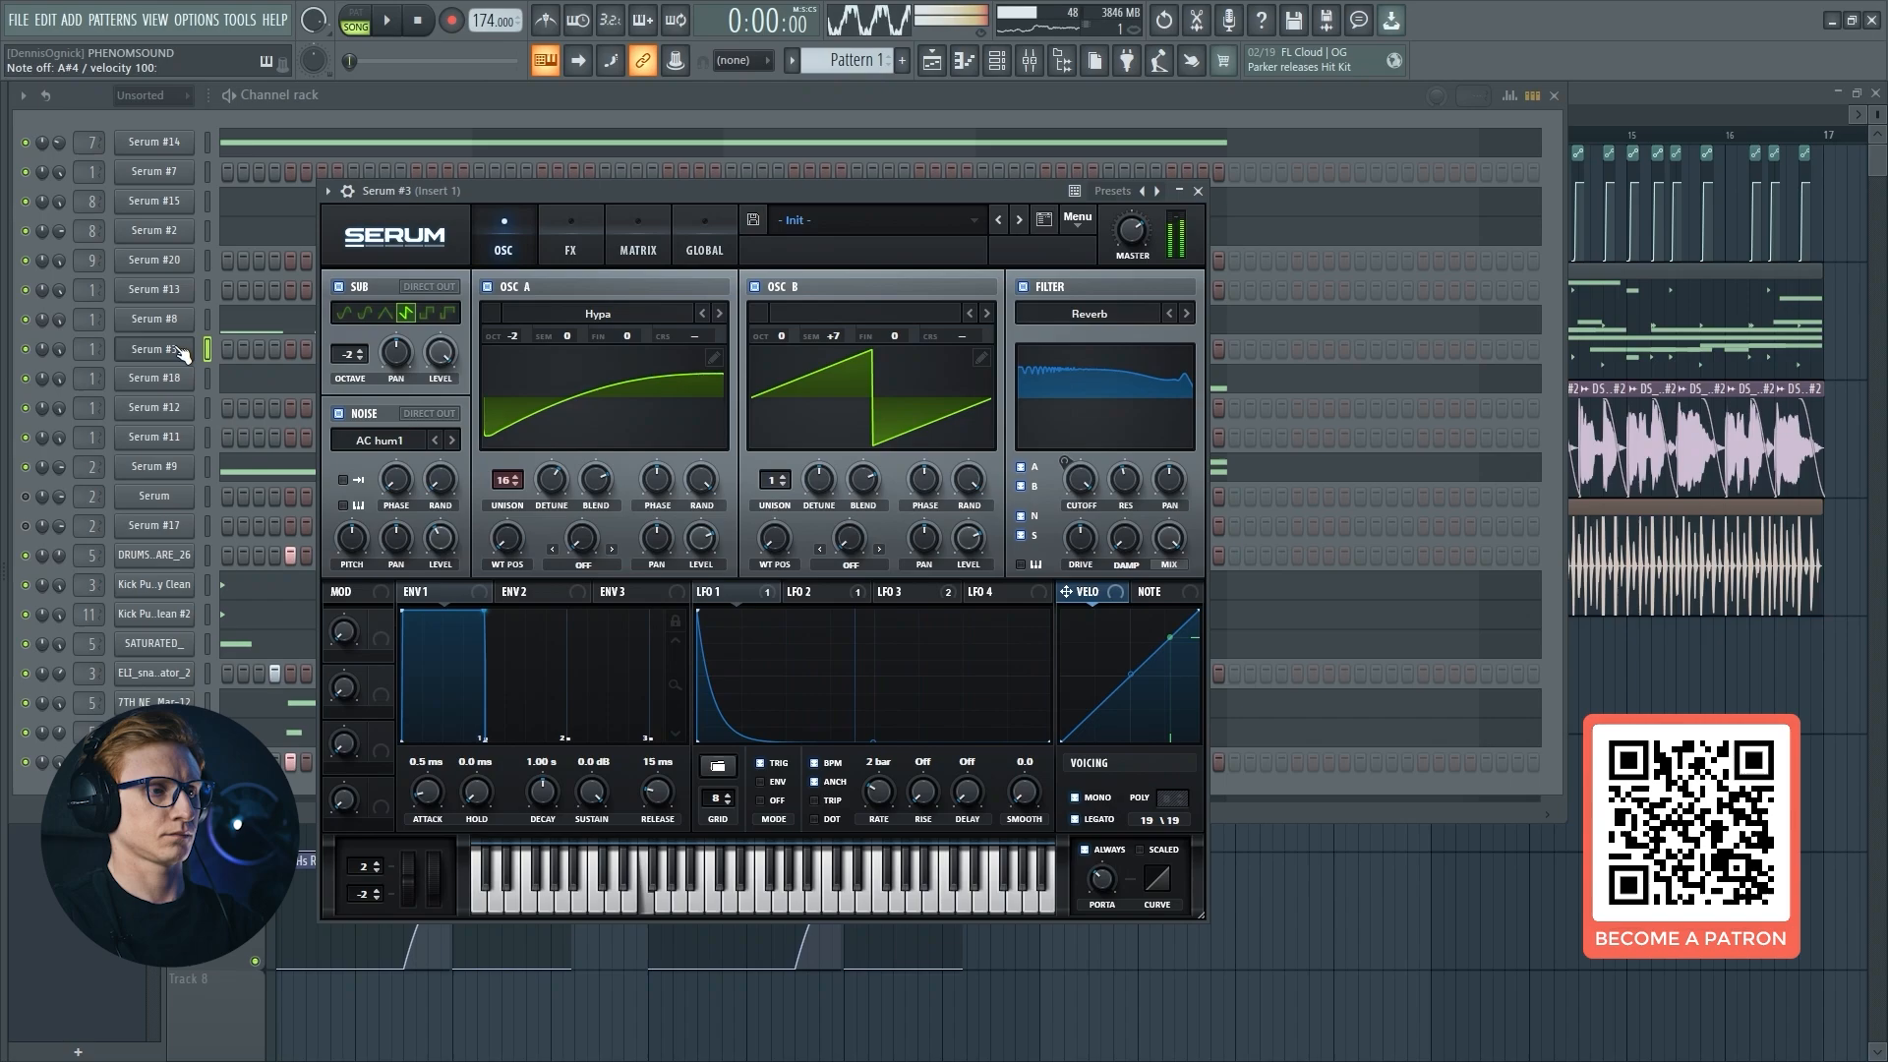
key(b)
key(x)
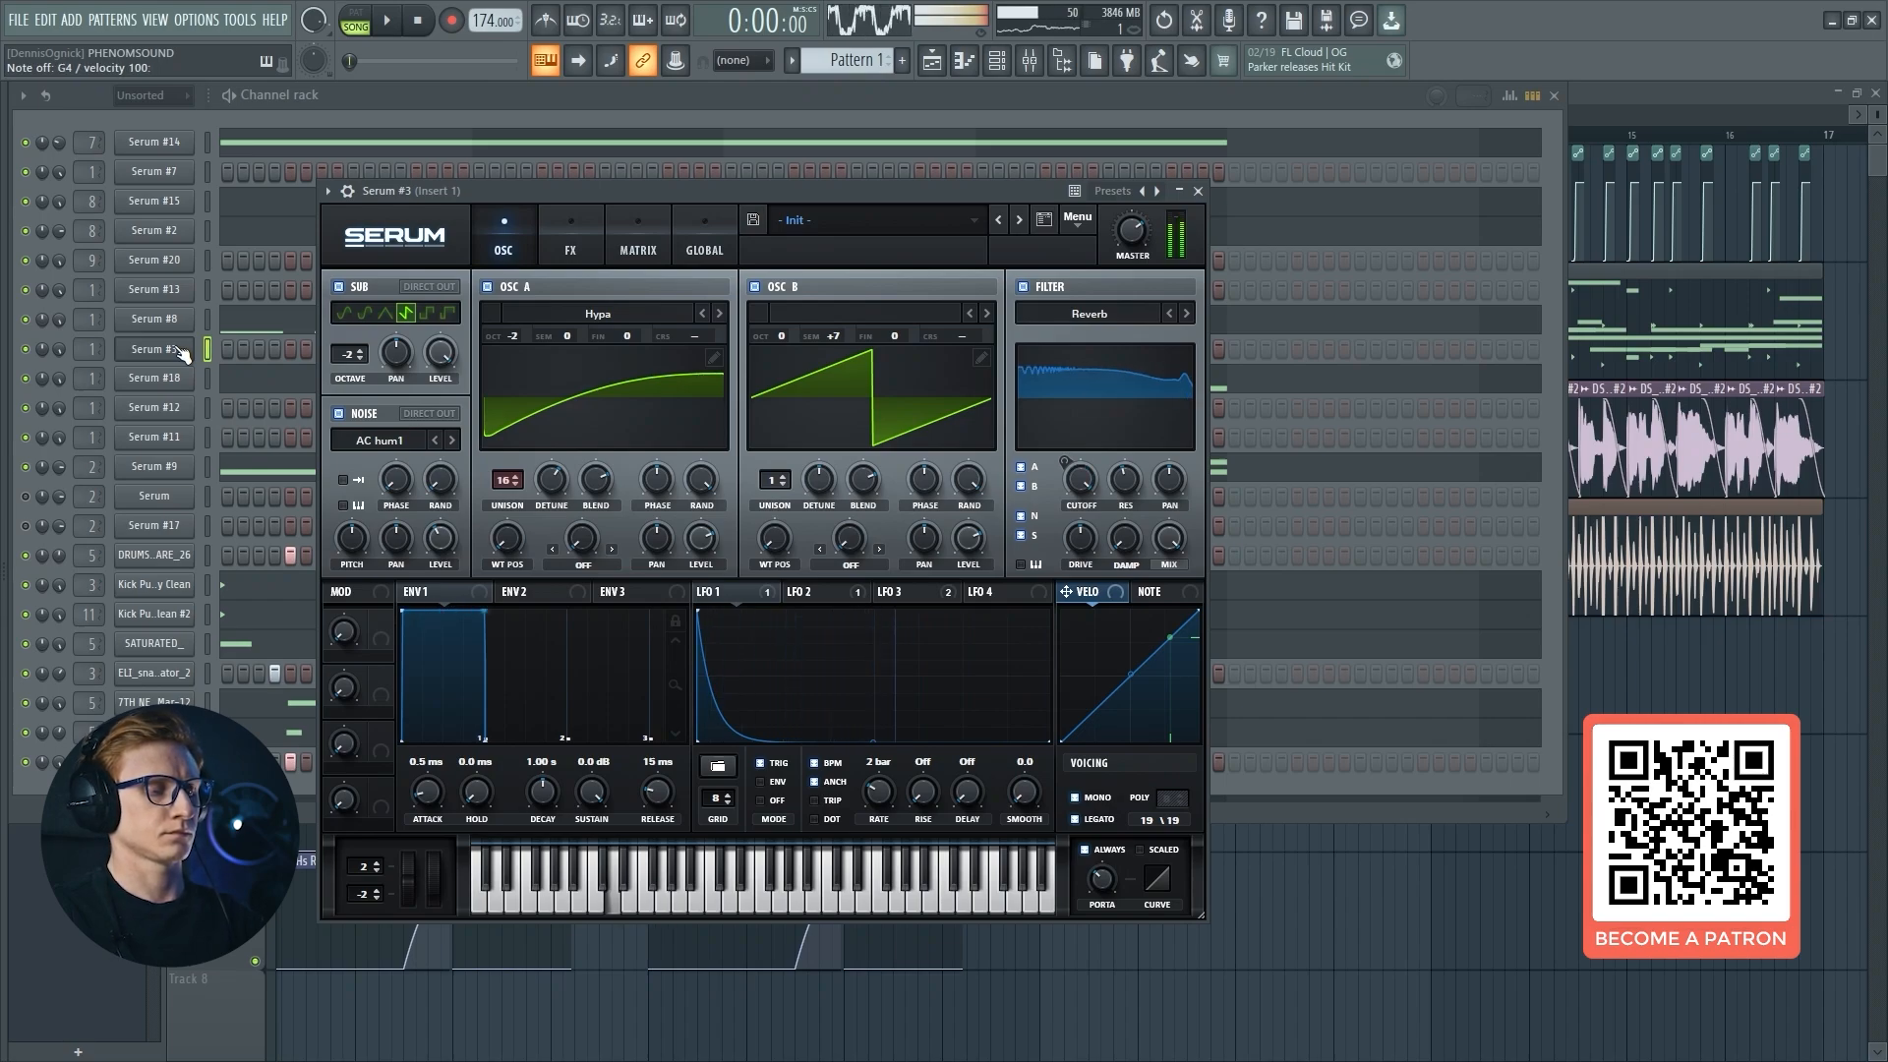
key(n)
key(j)
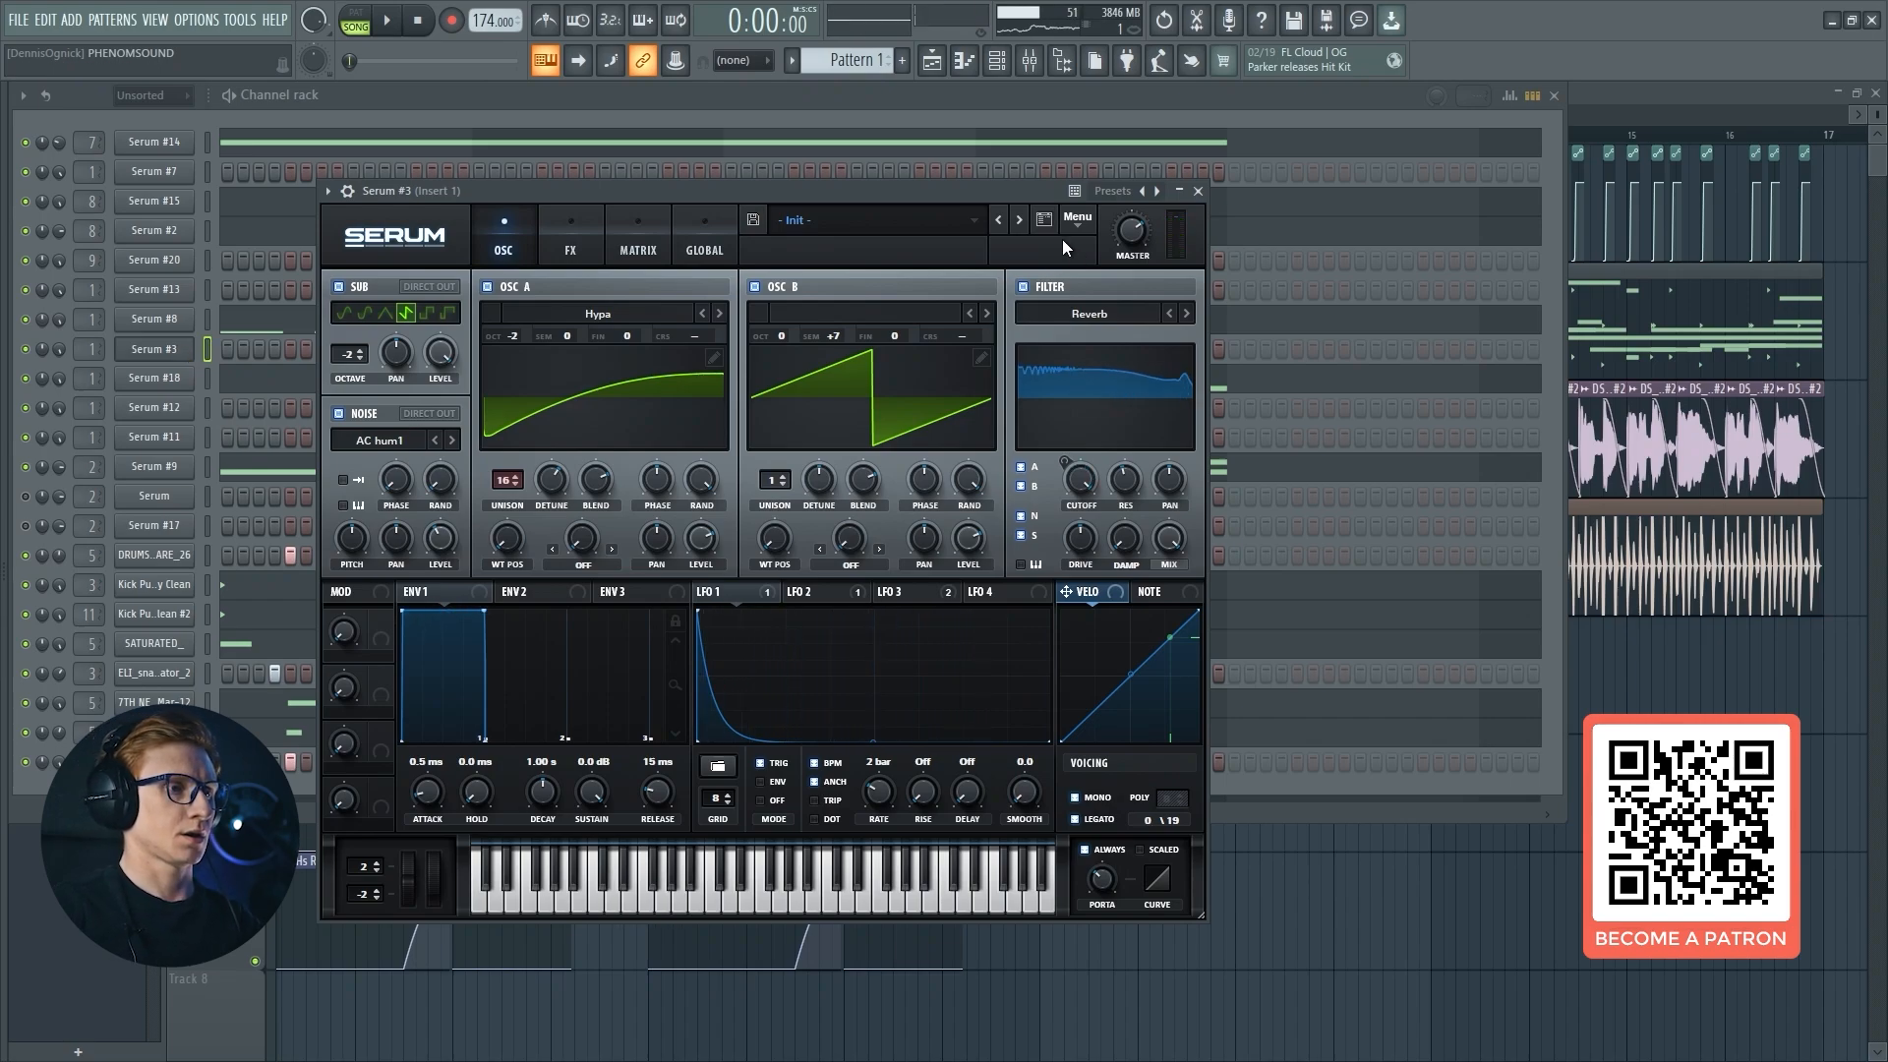
Initialize the Serum #3 preset and load the Hypa wavetable in oscillator A at octave -2.
click(1070, 226)
click(1076, 319)
click(600, 314)
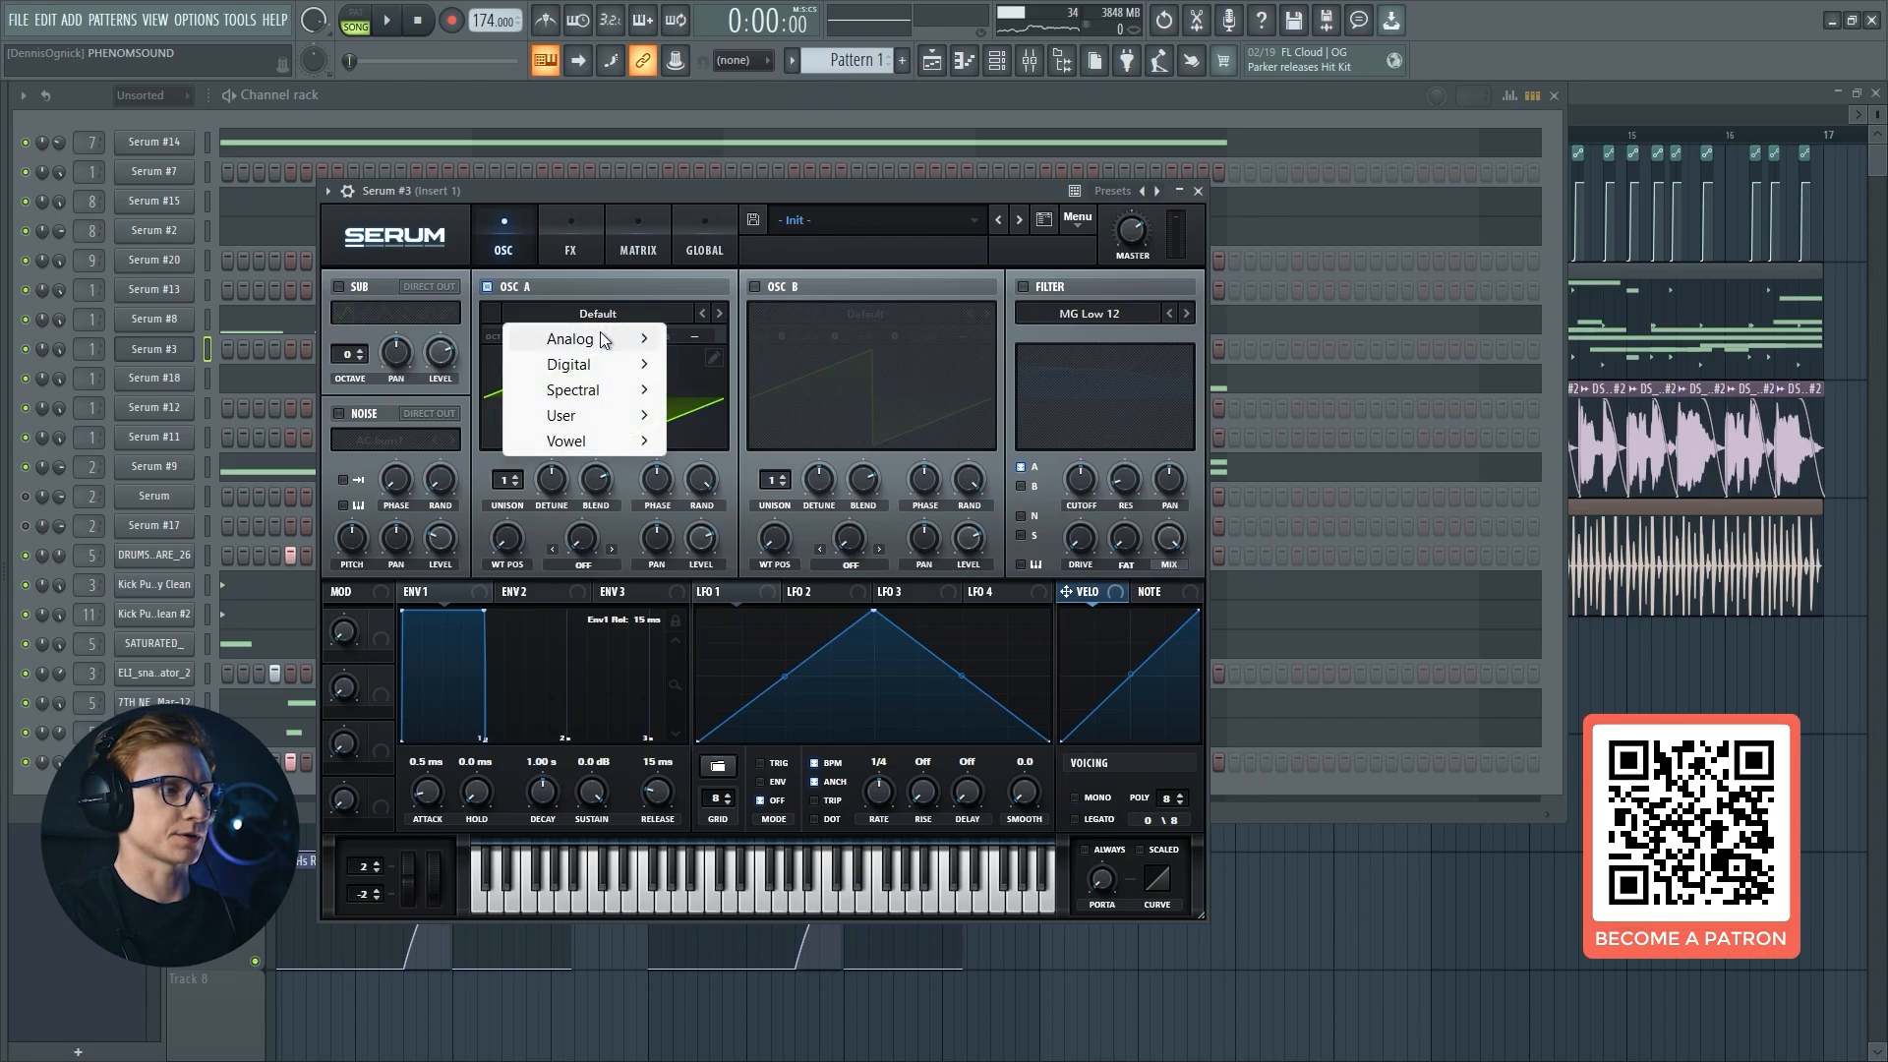
mouse_move(568, 367)
click(871, 308)
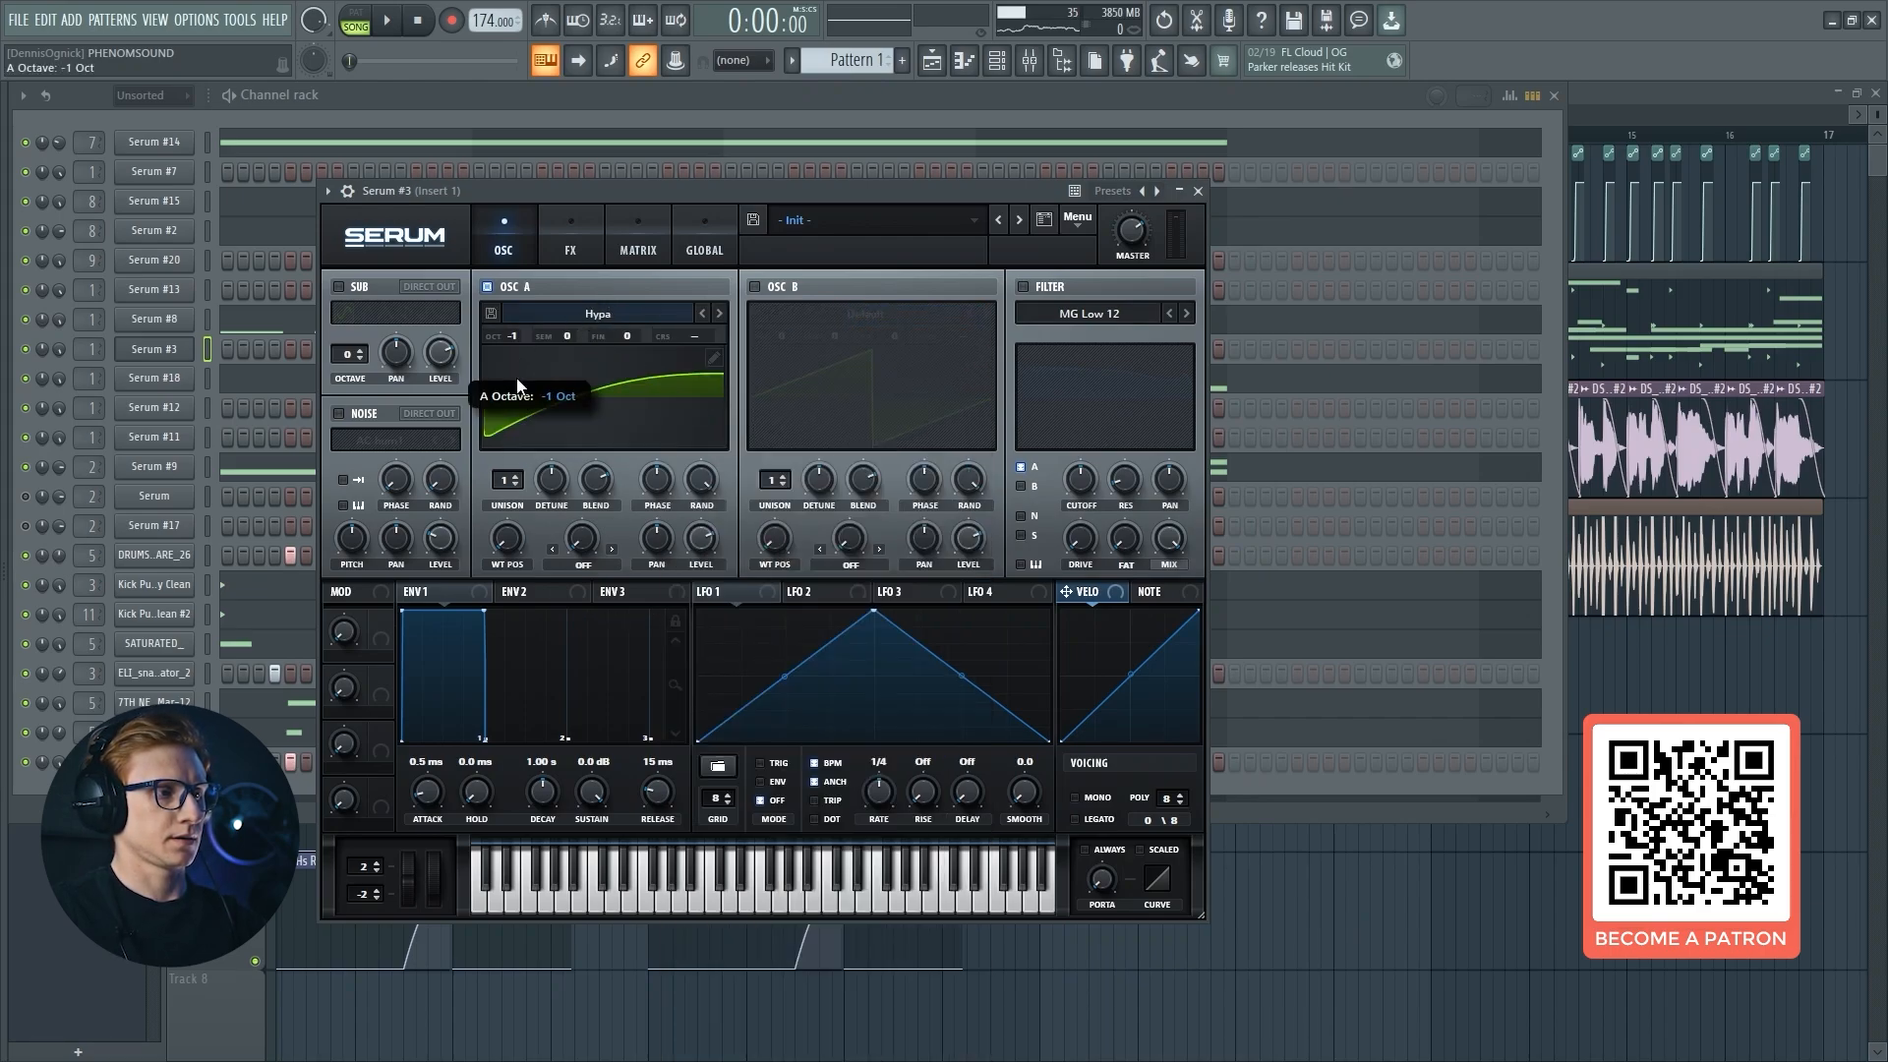
Route the Serum #3 channel to the Master mixer track and play a test note.
drag(86, 349, 87, 360)
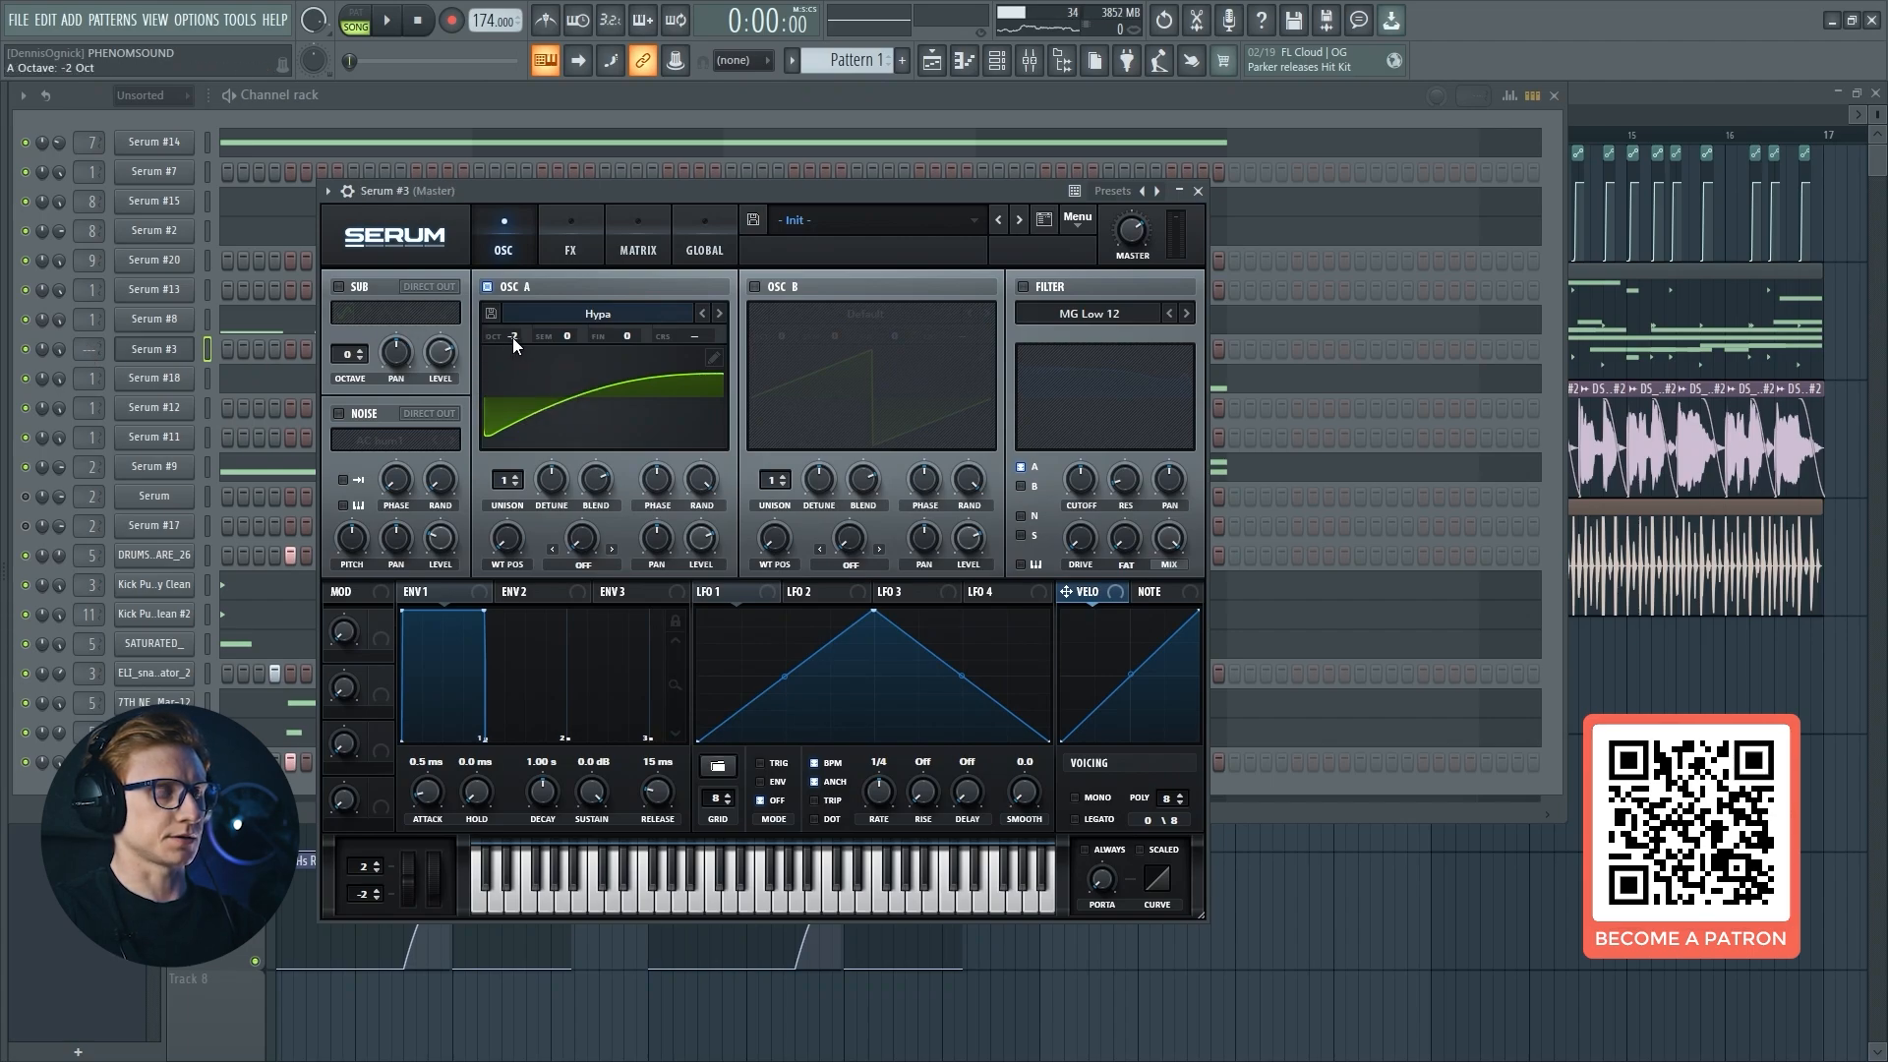
key(x)
Turn on oscillator B with the Basic Shapes wavetable, wavetable position 2 and +7 semitones.
click(756, 286)
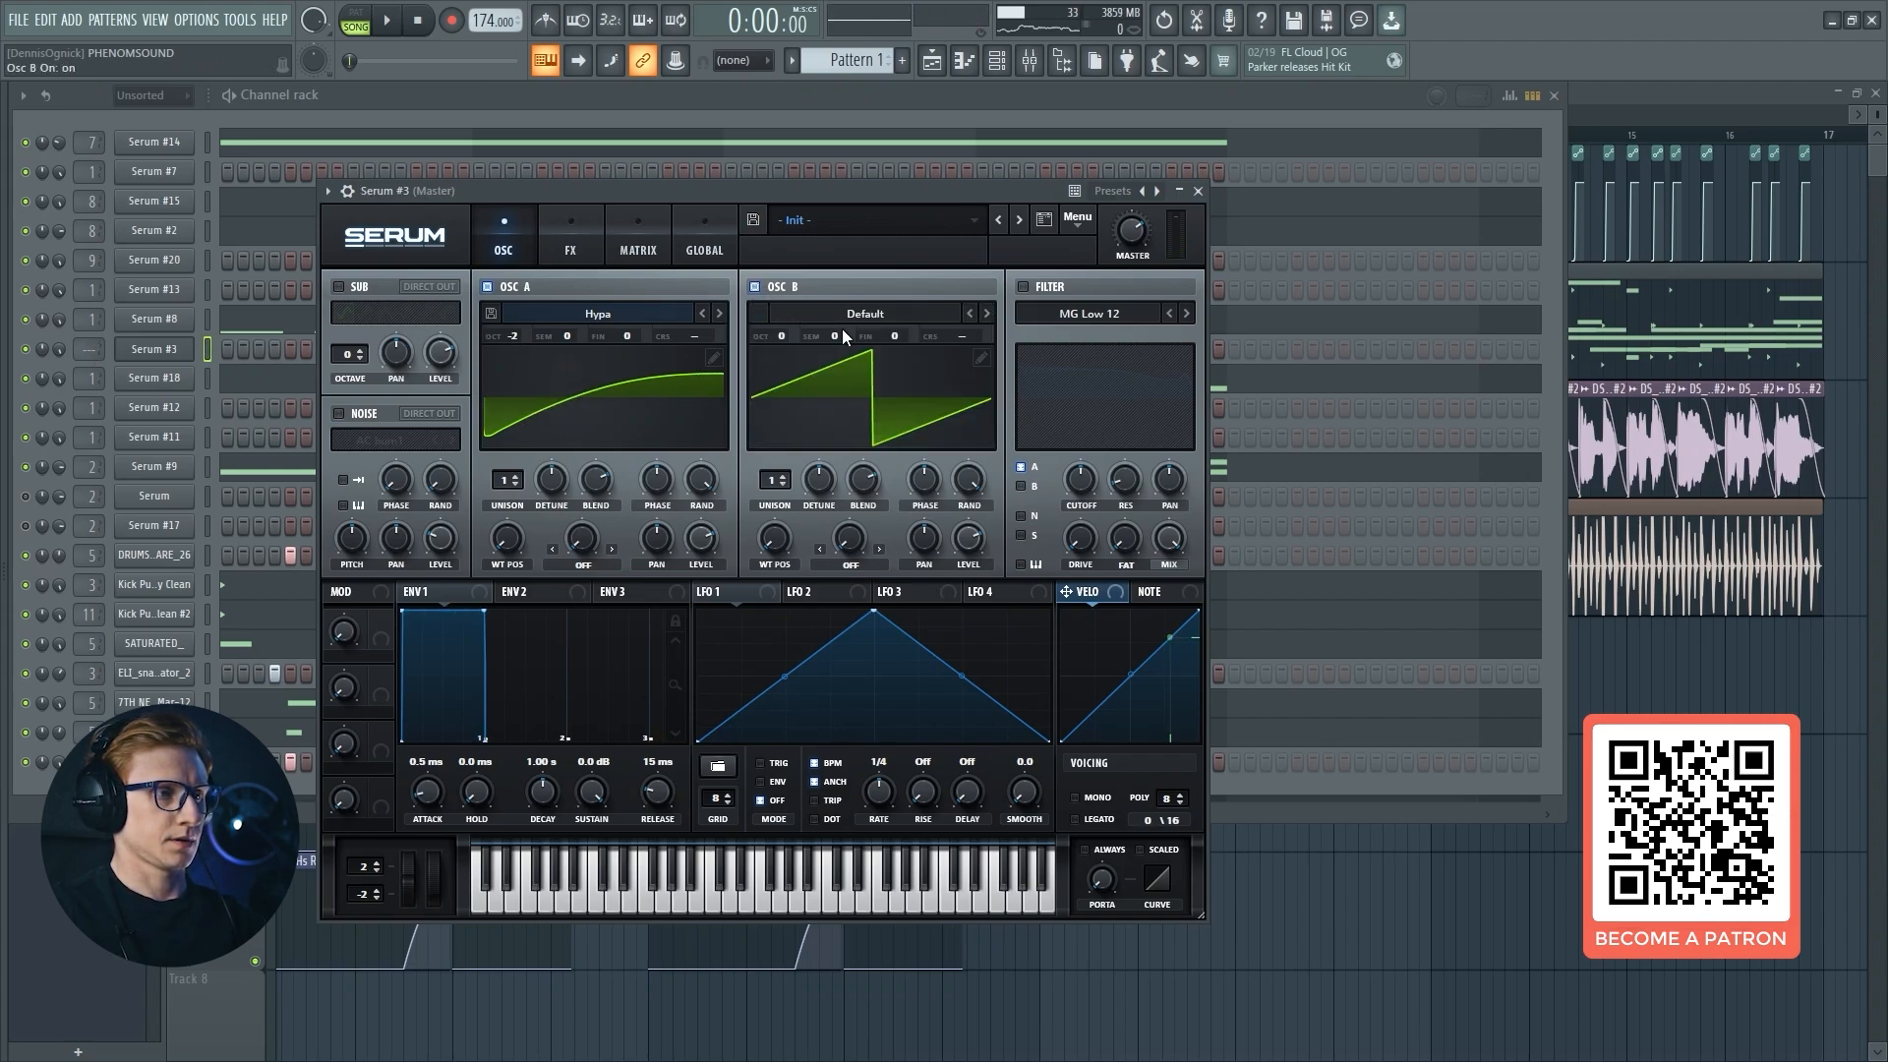
click(848, 314)
mouse_move(859, 339)
click(964, 406)
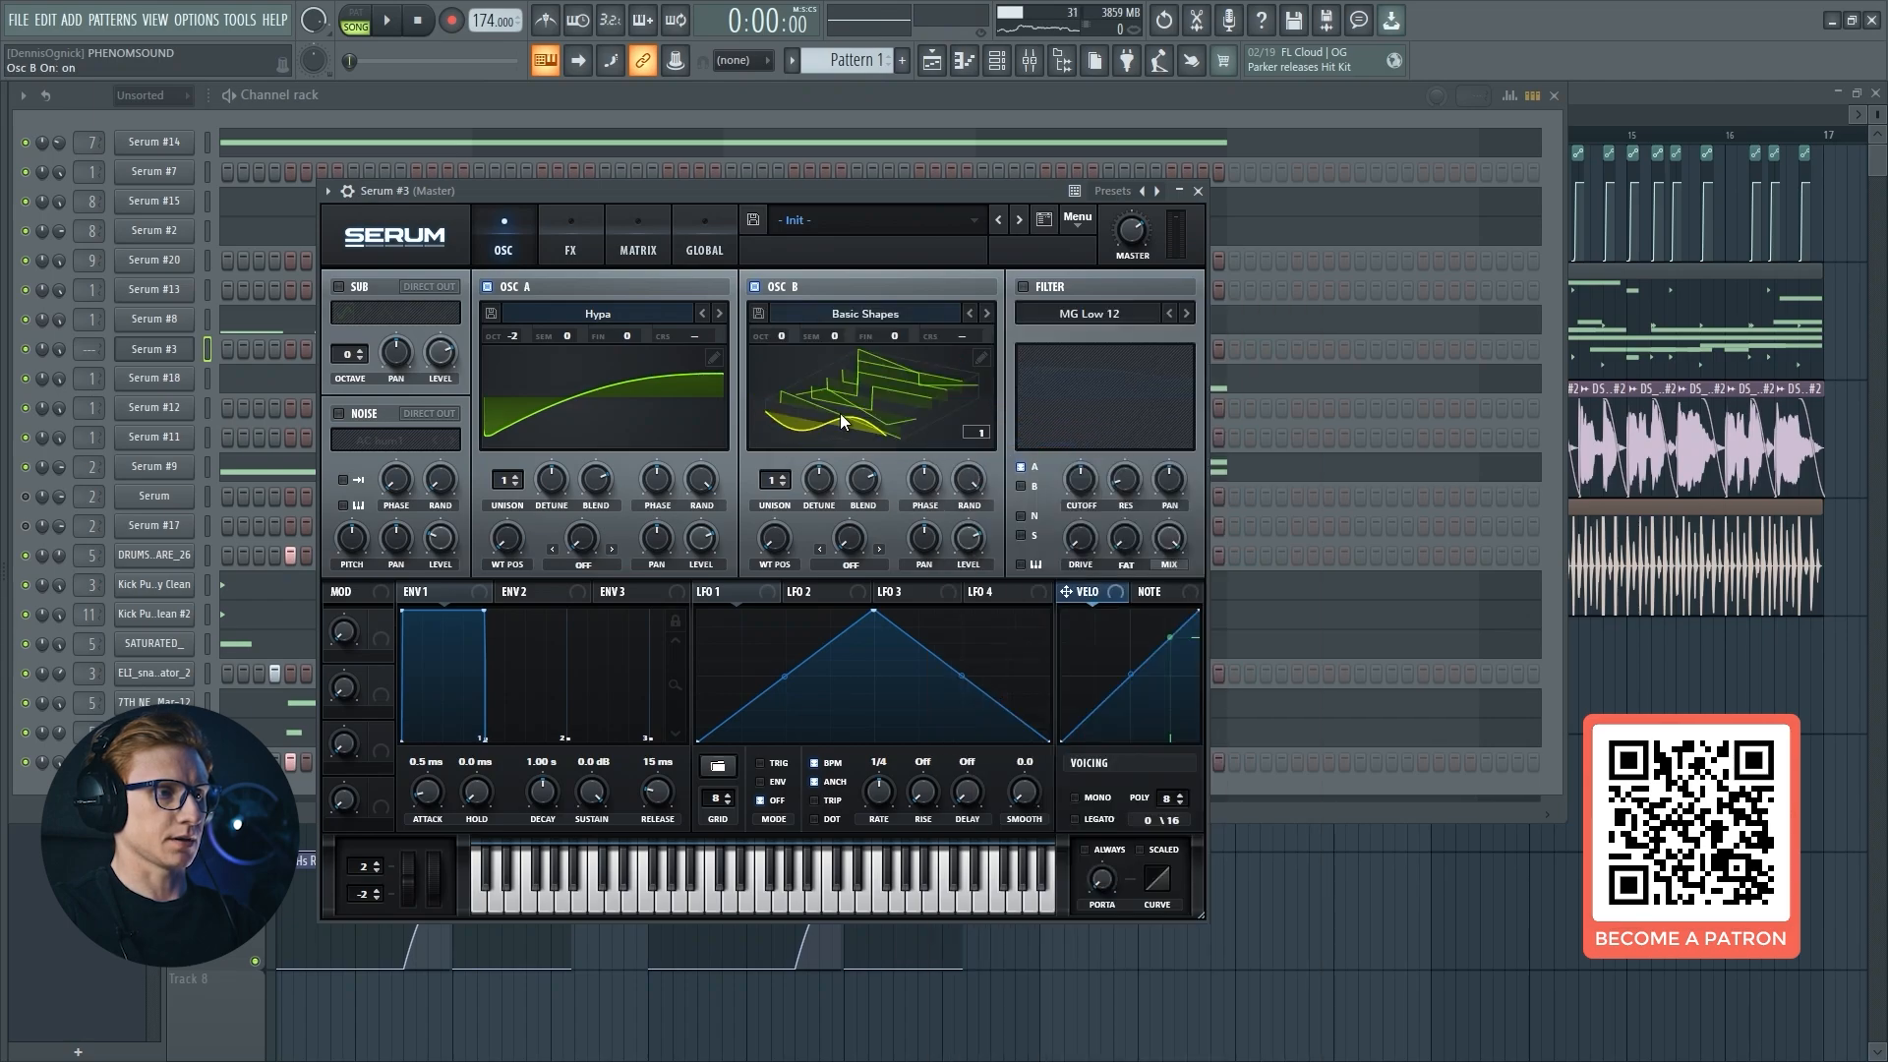
drag(787, 536, 789, 498)
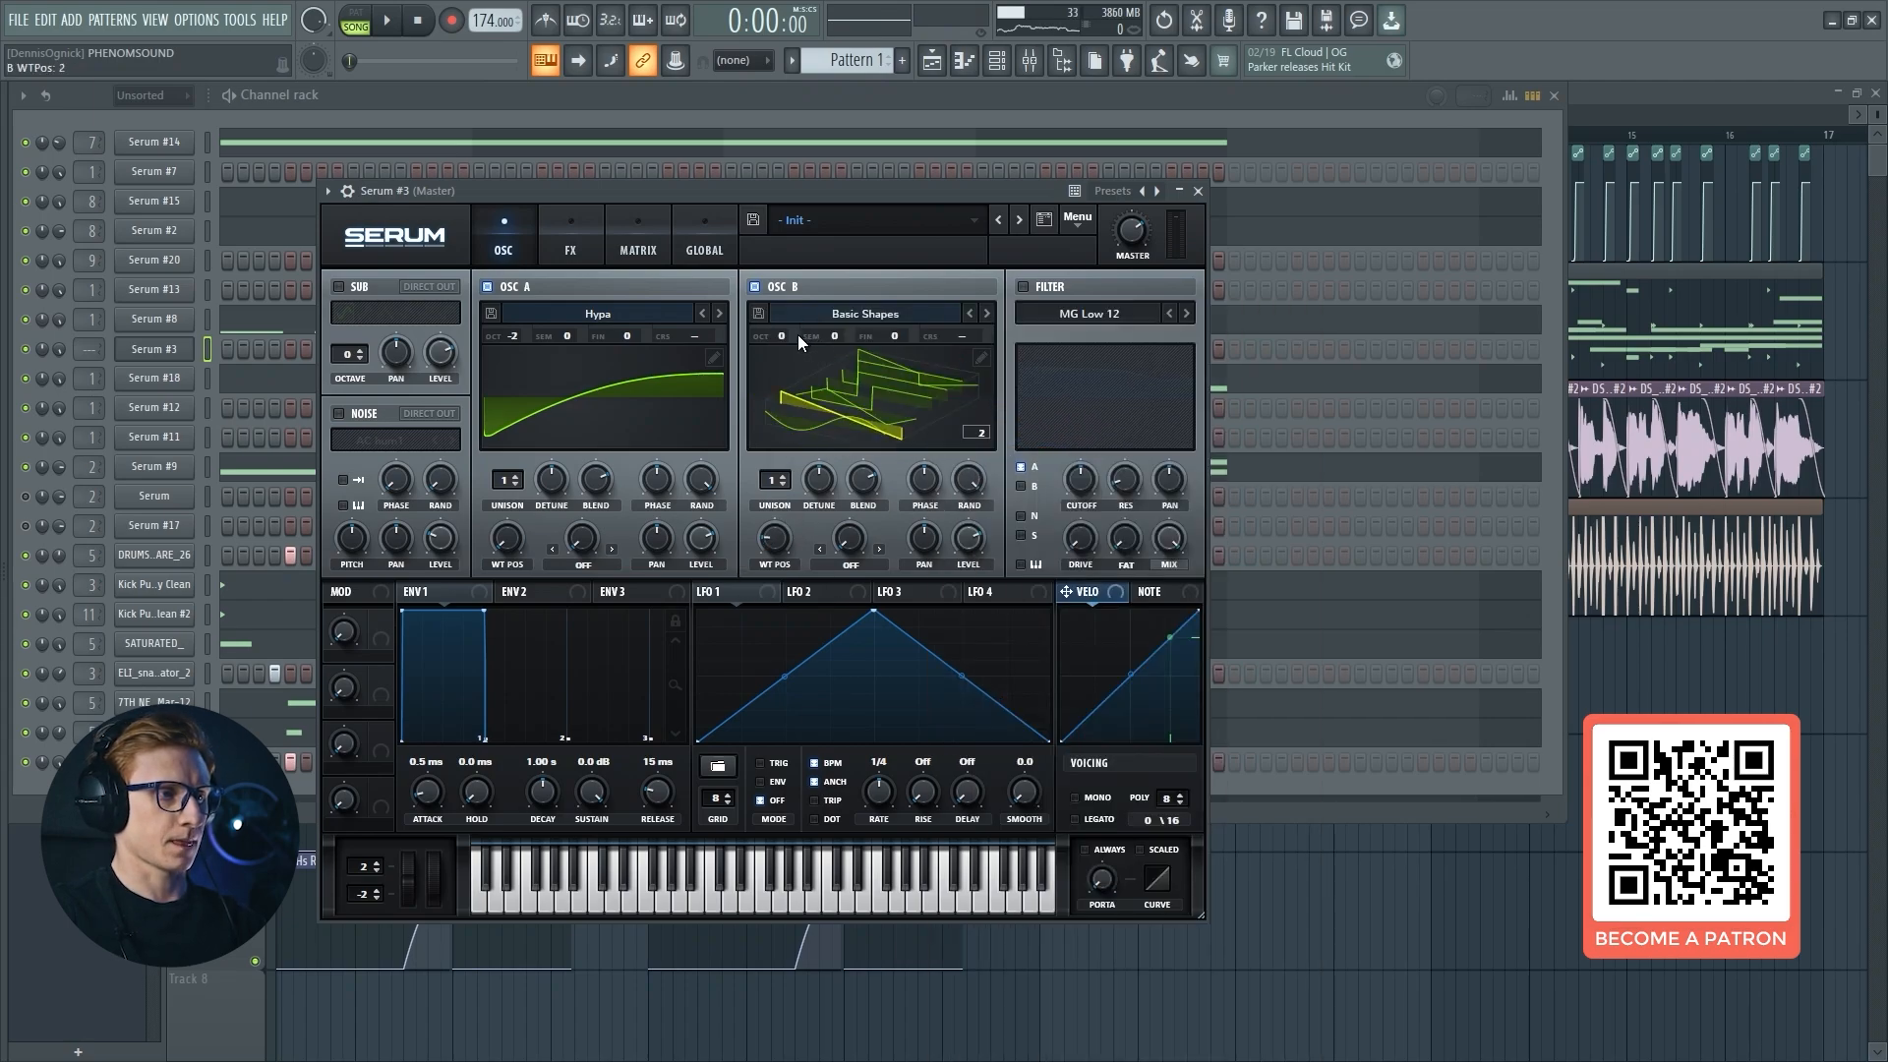
drag(831, 335, 859, 310)
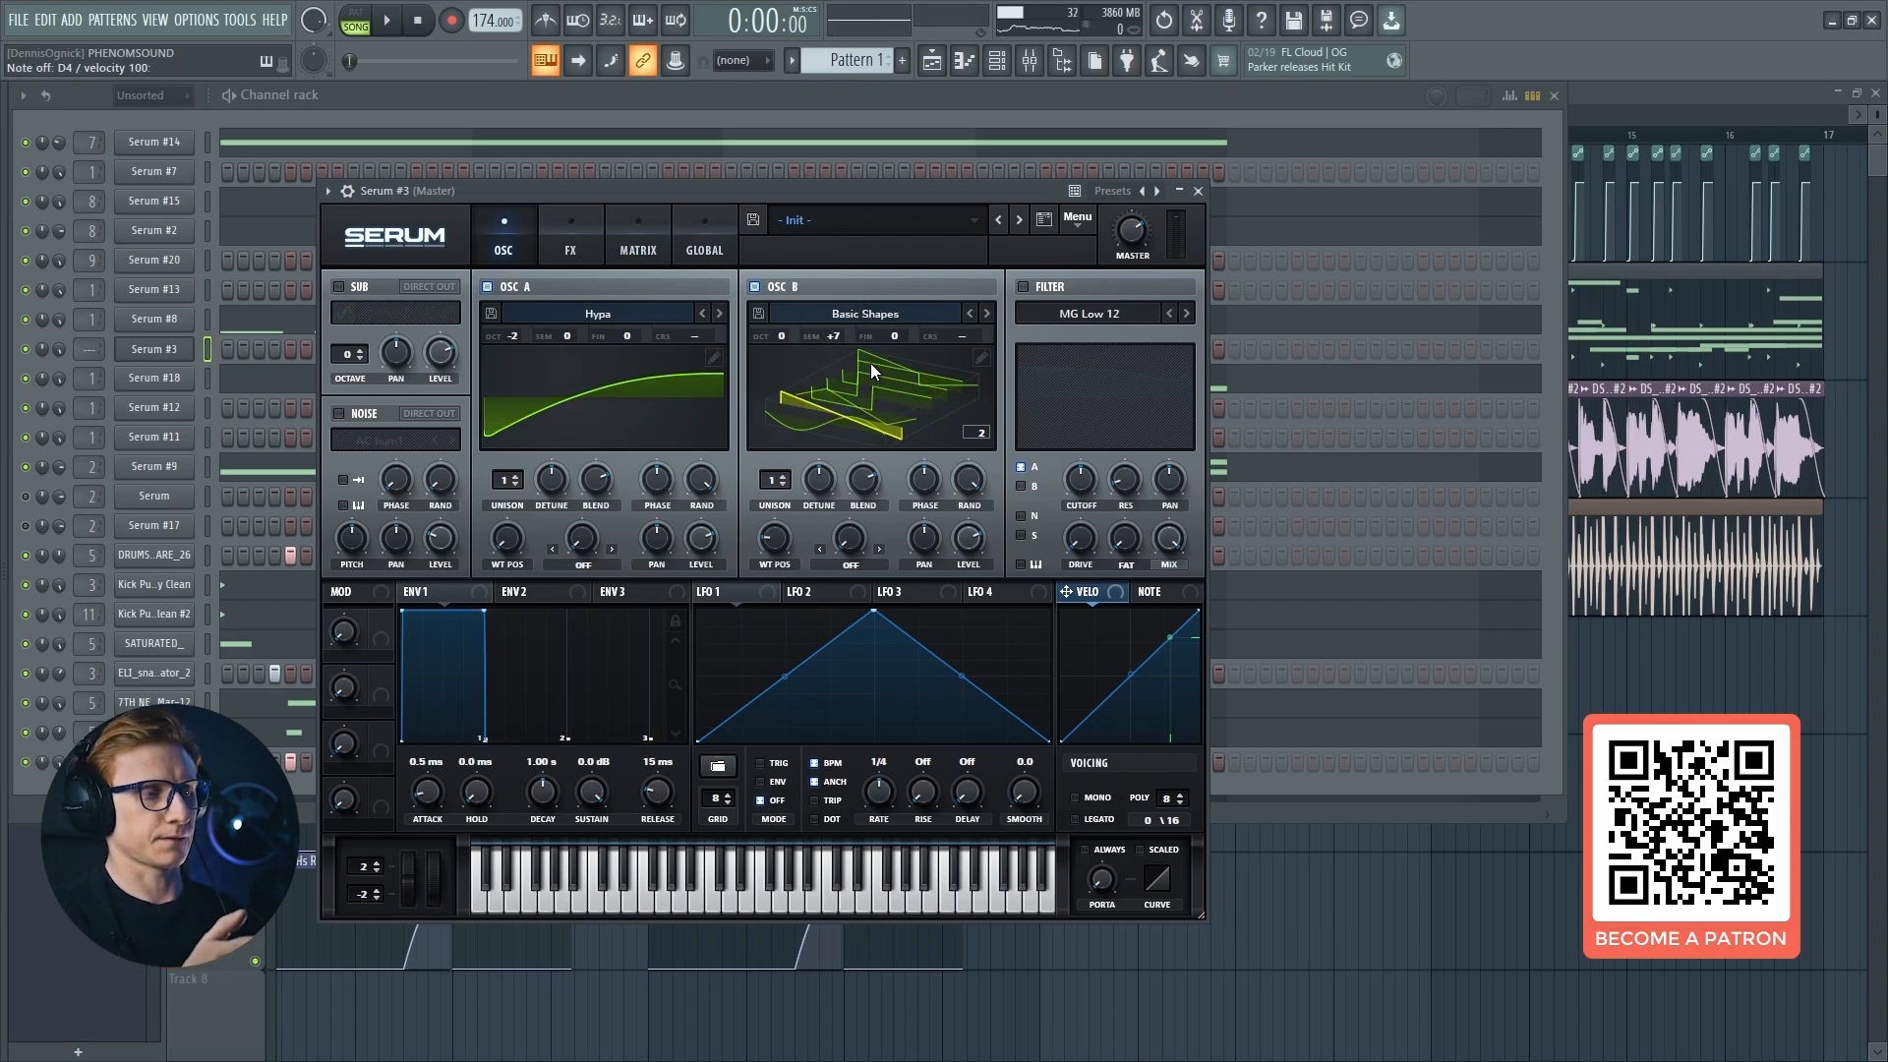
Enable Mono and Legato voicing with Always portamento and raise the portamento time.
key(x)
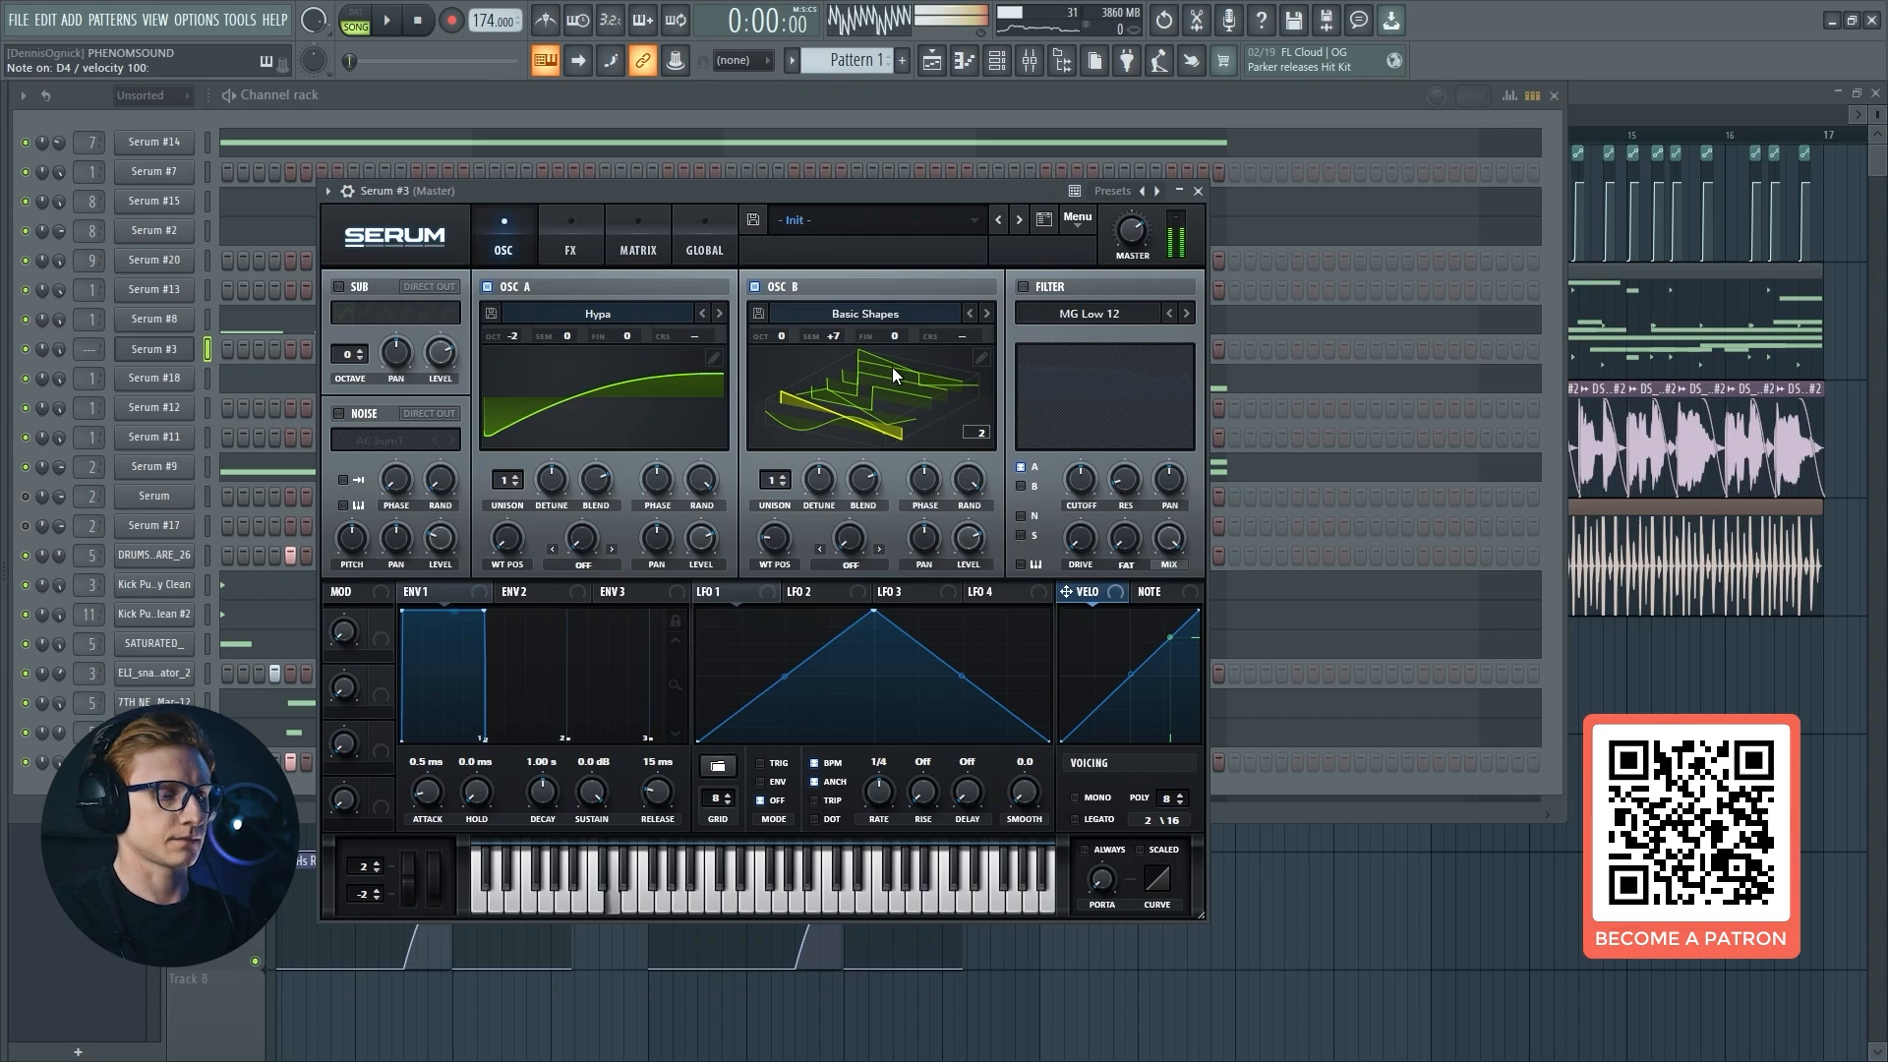
key(j)
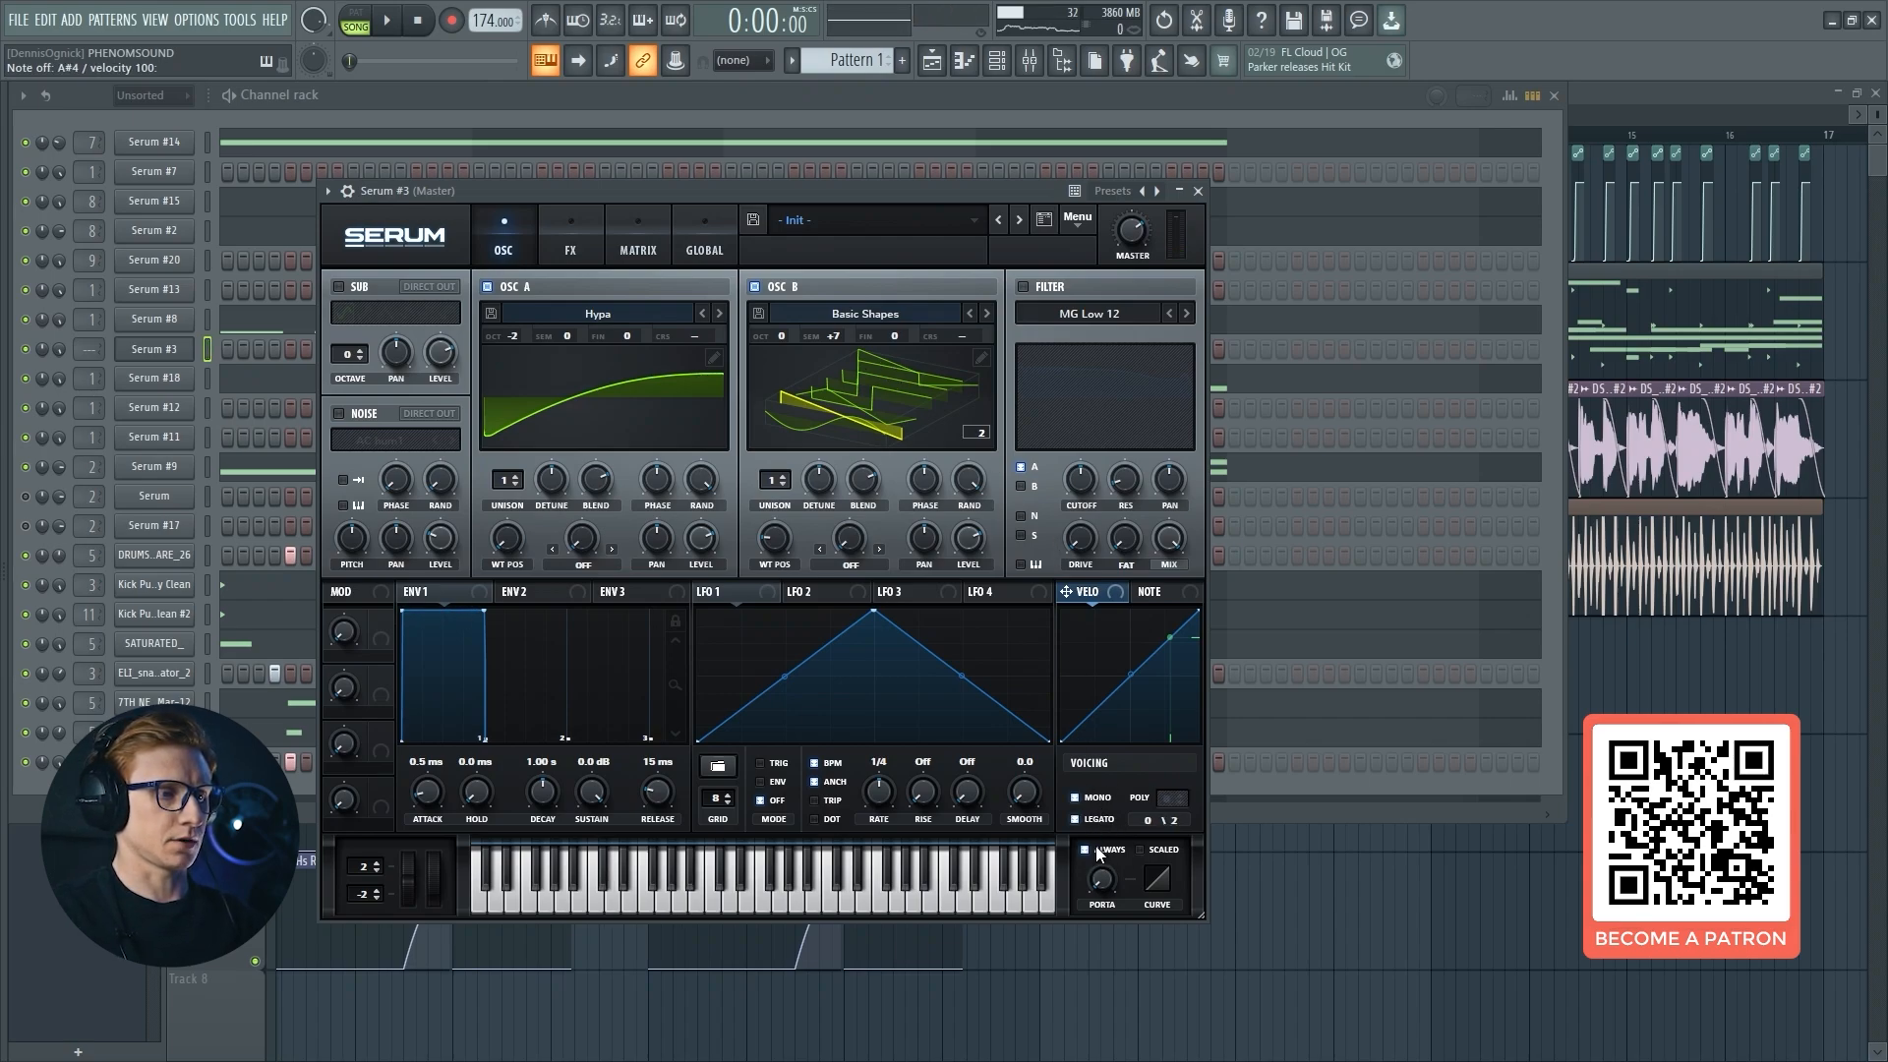
drag(1103, 878, 1117, 820)
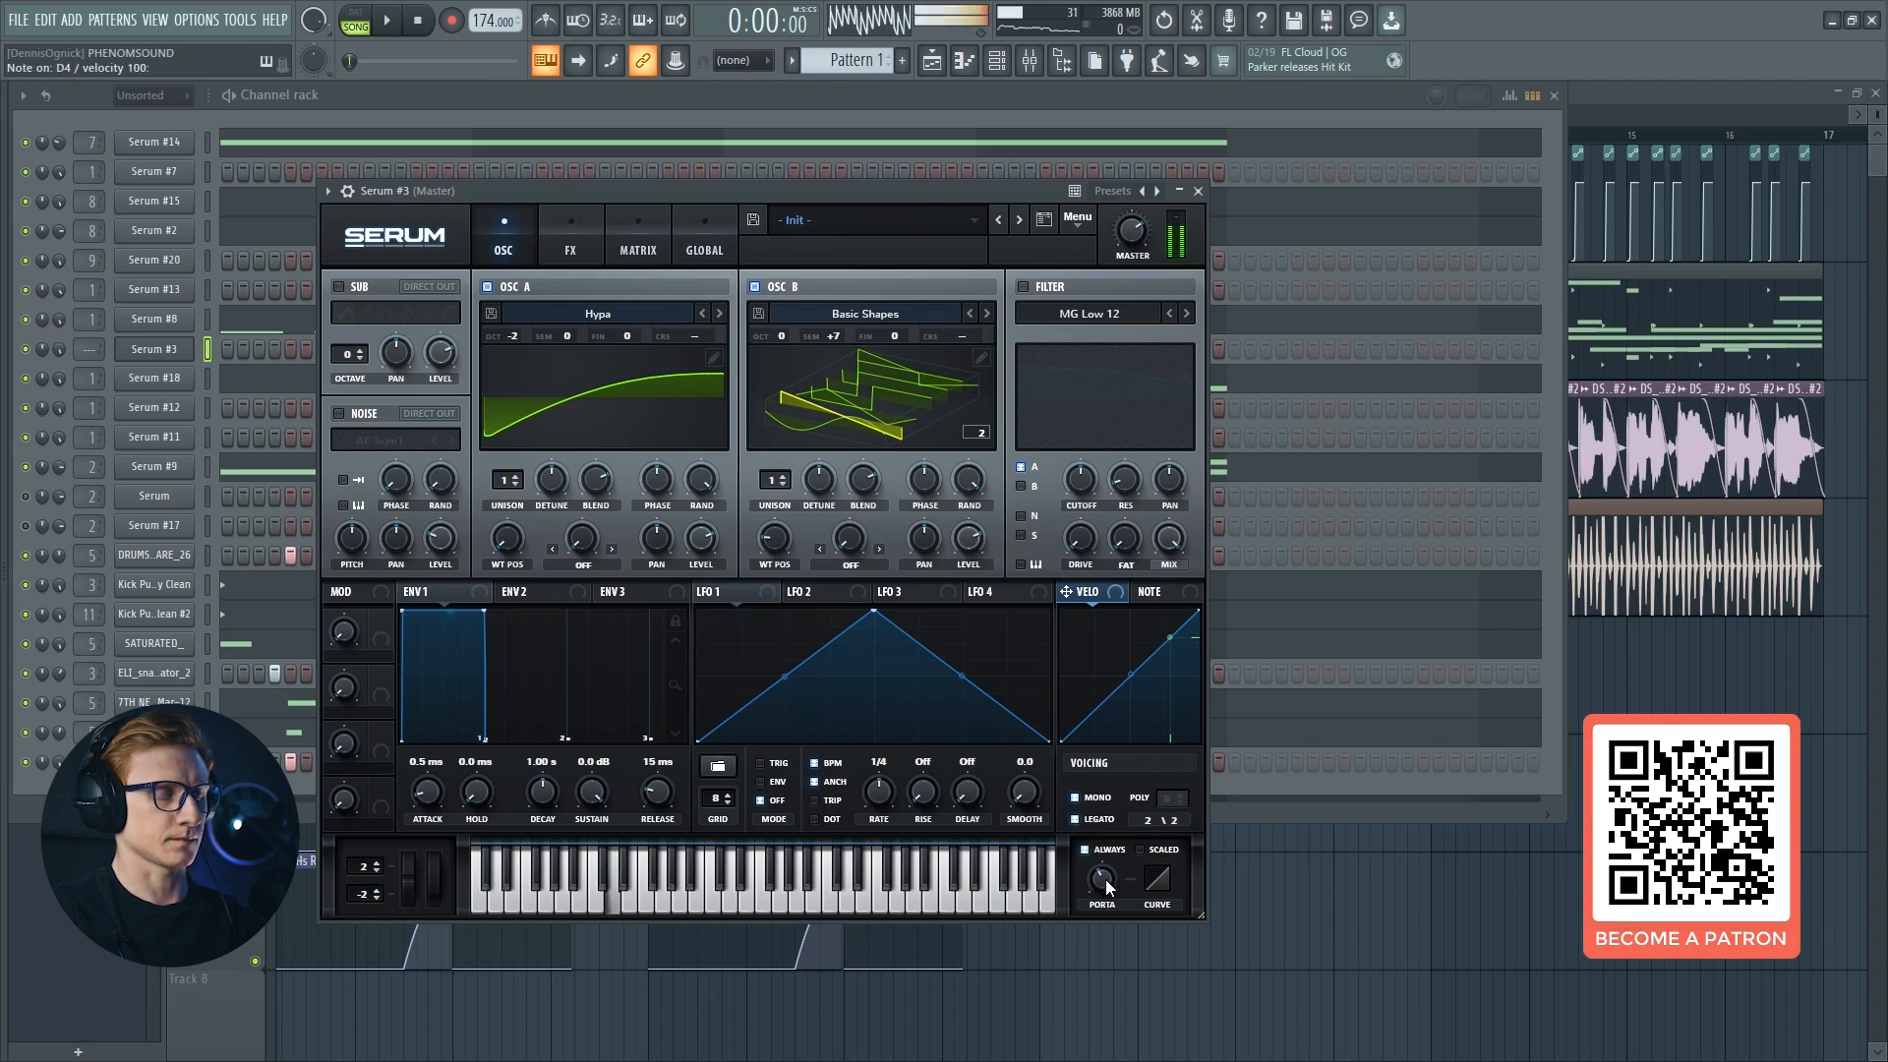
Turn on the sub oscillator with a saw shape at octave -2, raise its level and audition the sound.
click(358, 286)
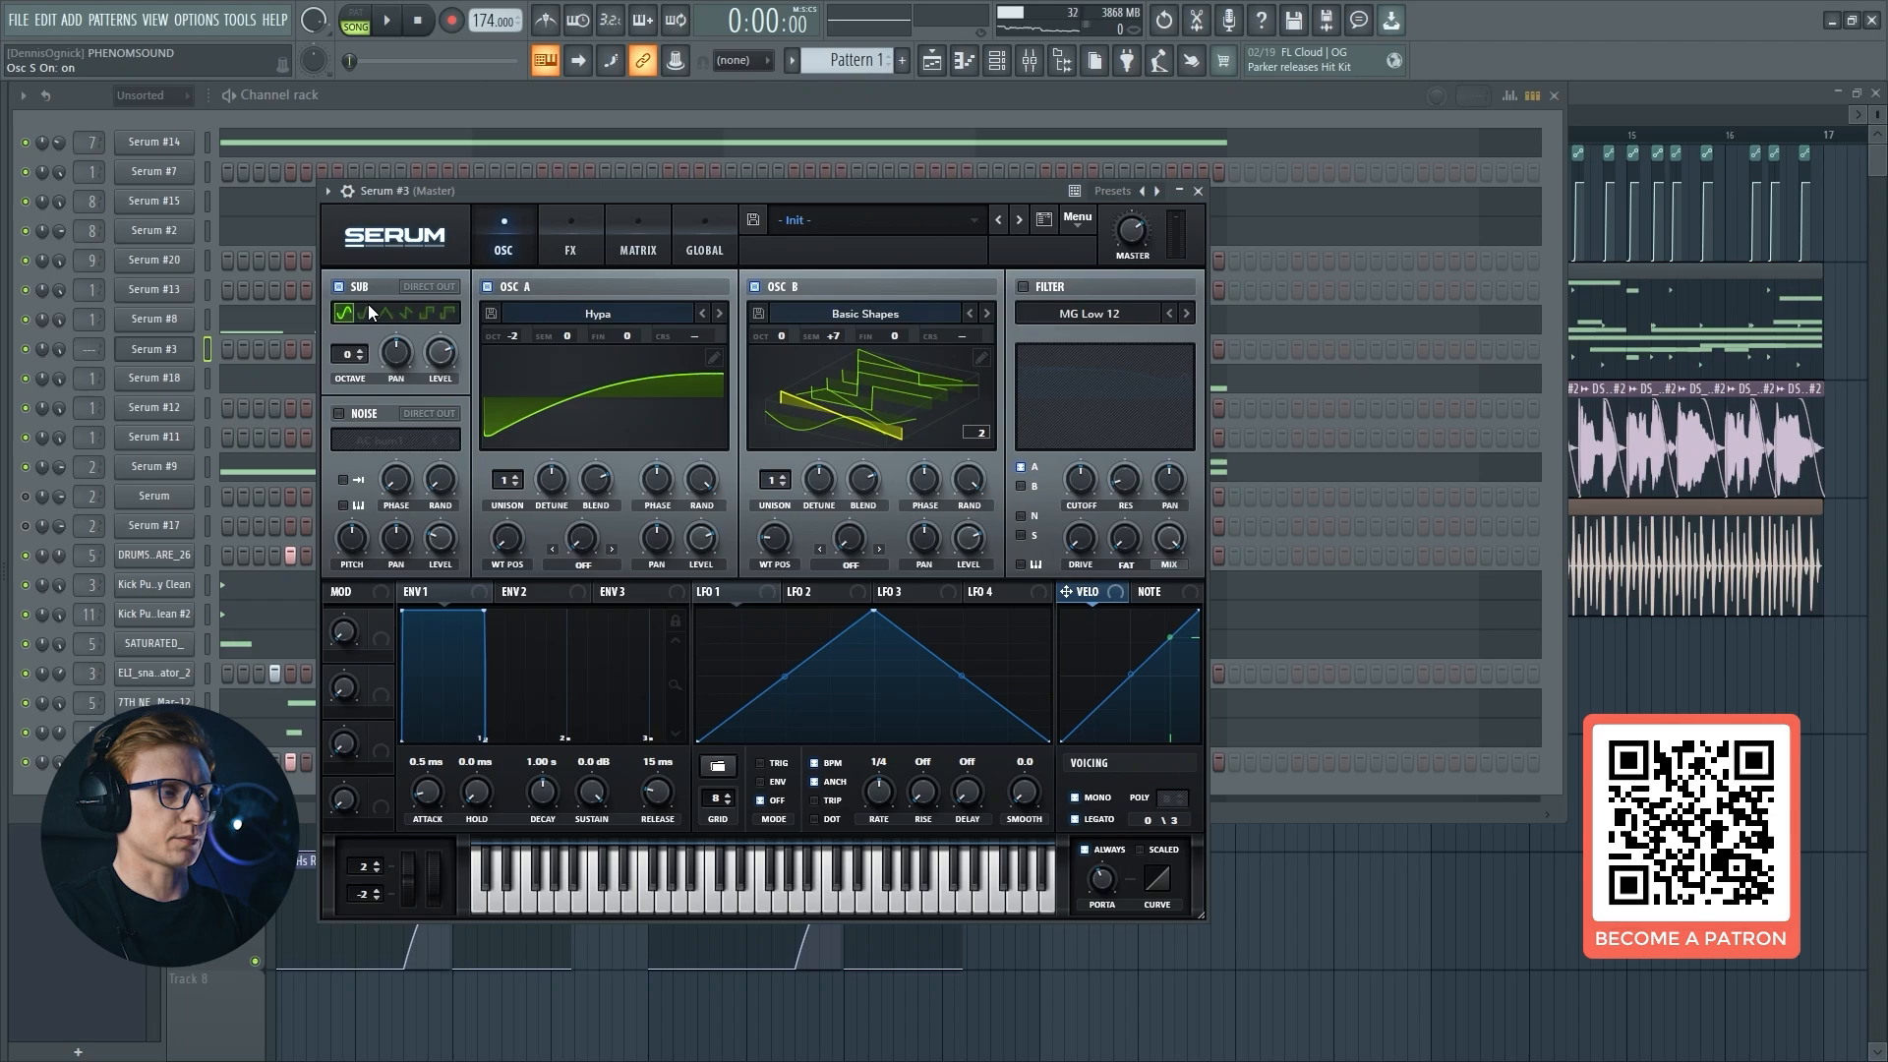
click(403, 313)
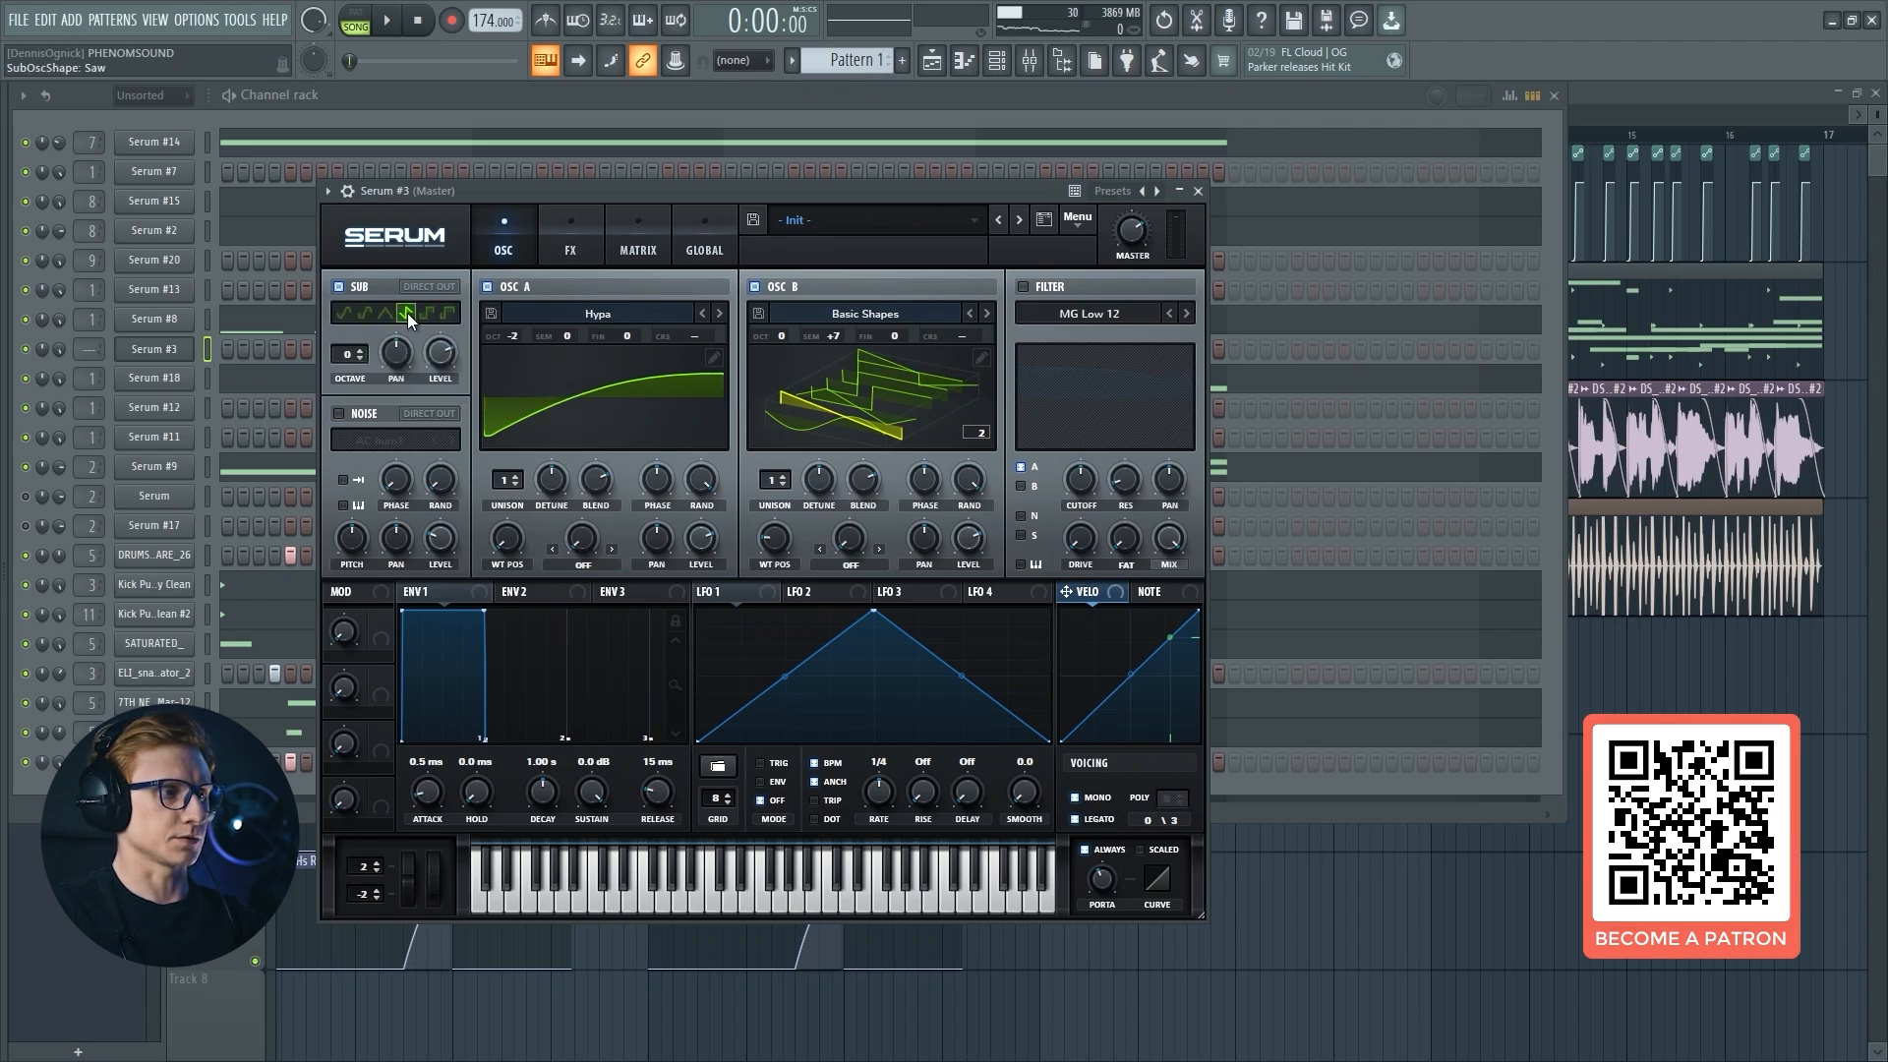
drag(349, 354, 464, 299)
key(x)
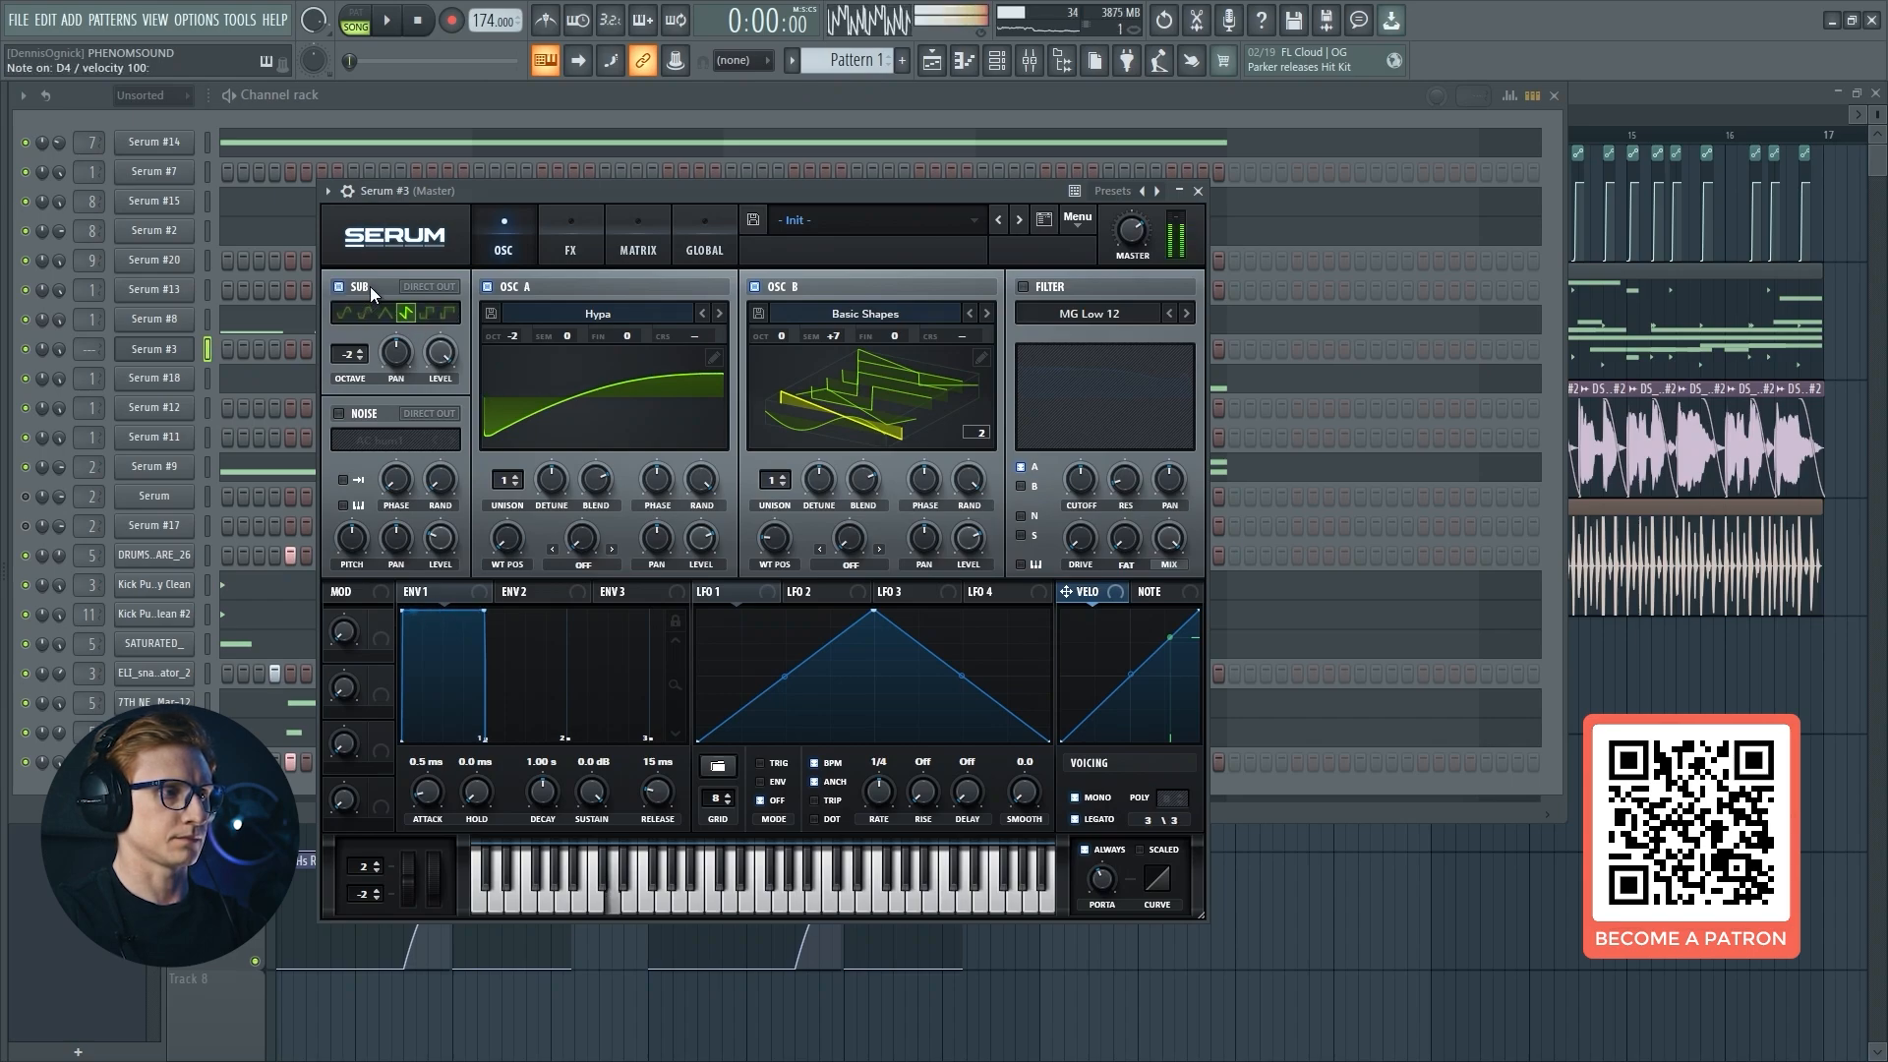
key(j)
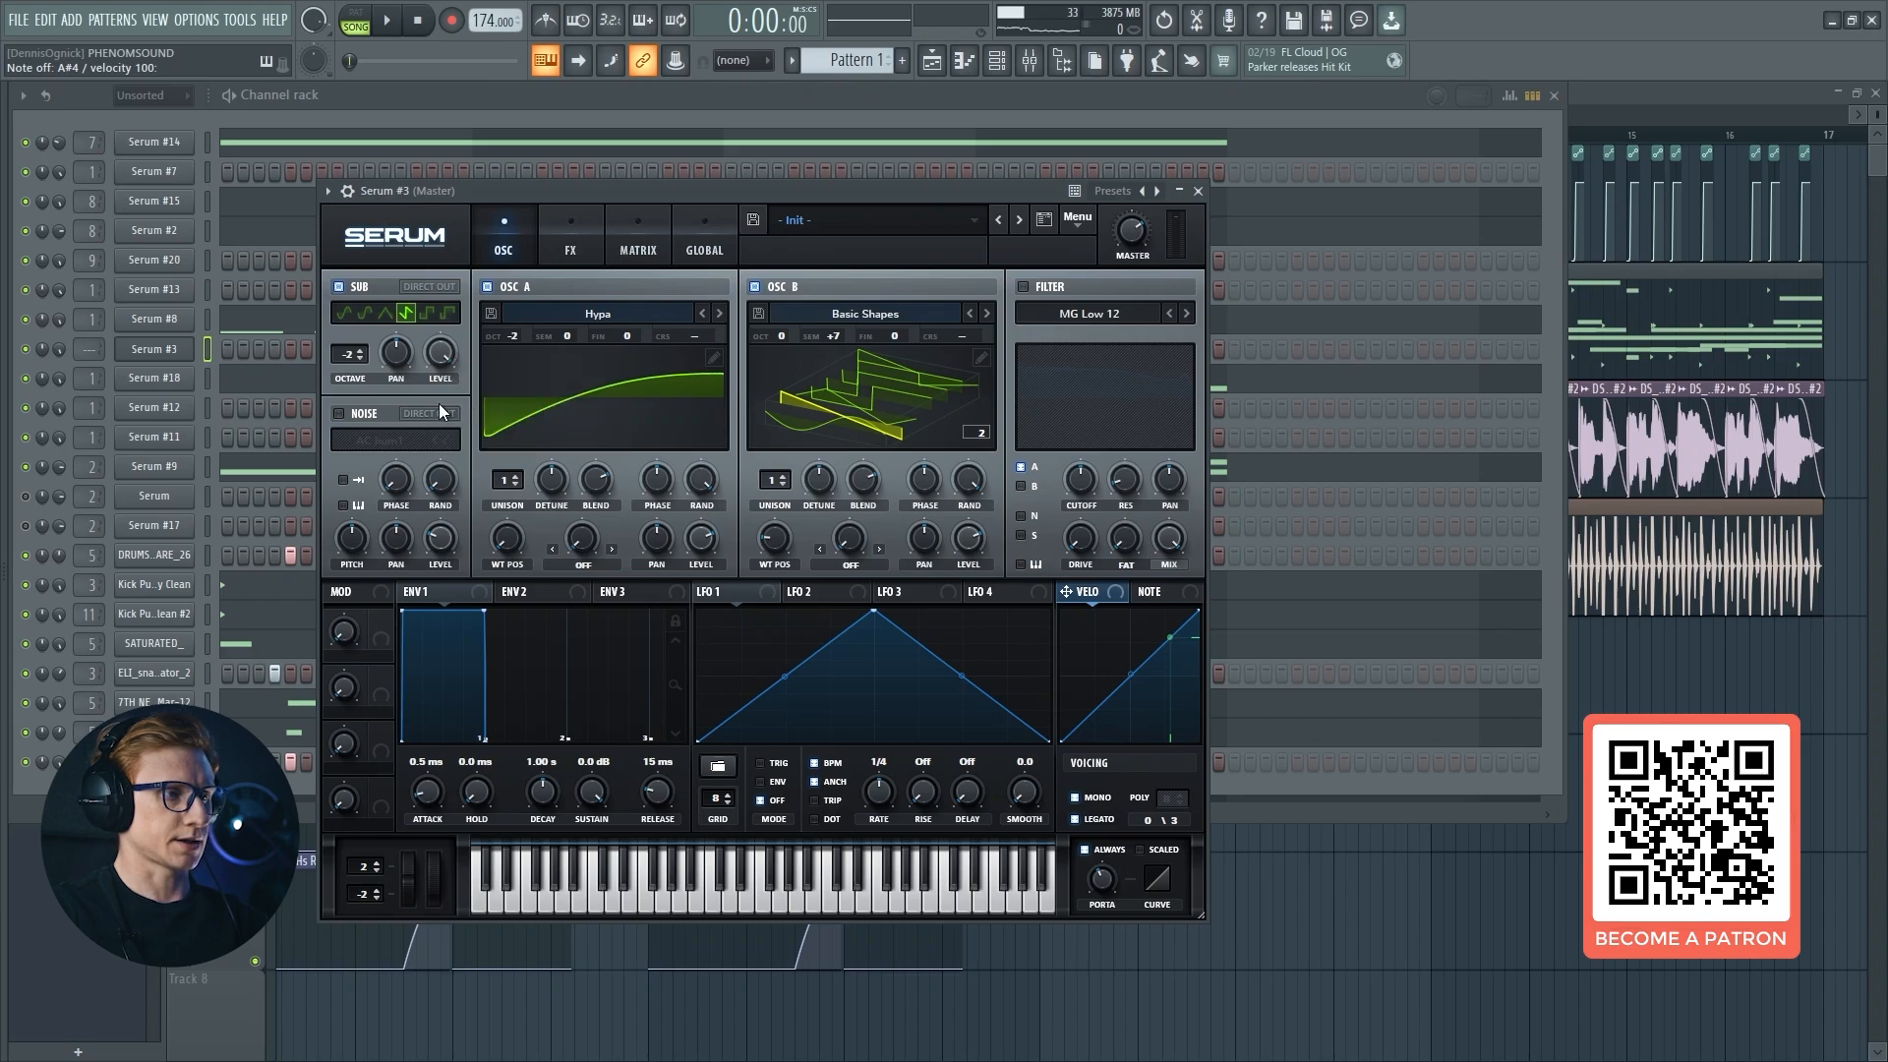
Turn on the noise oscillator with AC hum1, adjust its level to about 38% and audition it.
click(366, 417)
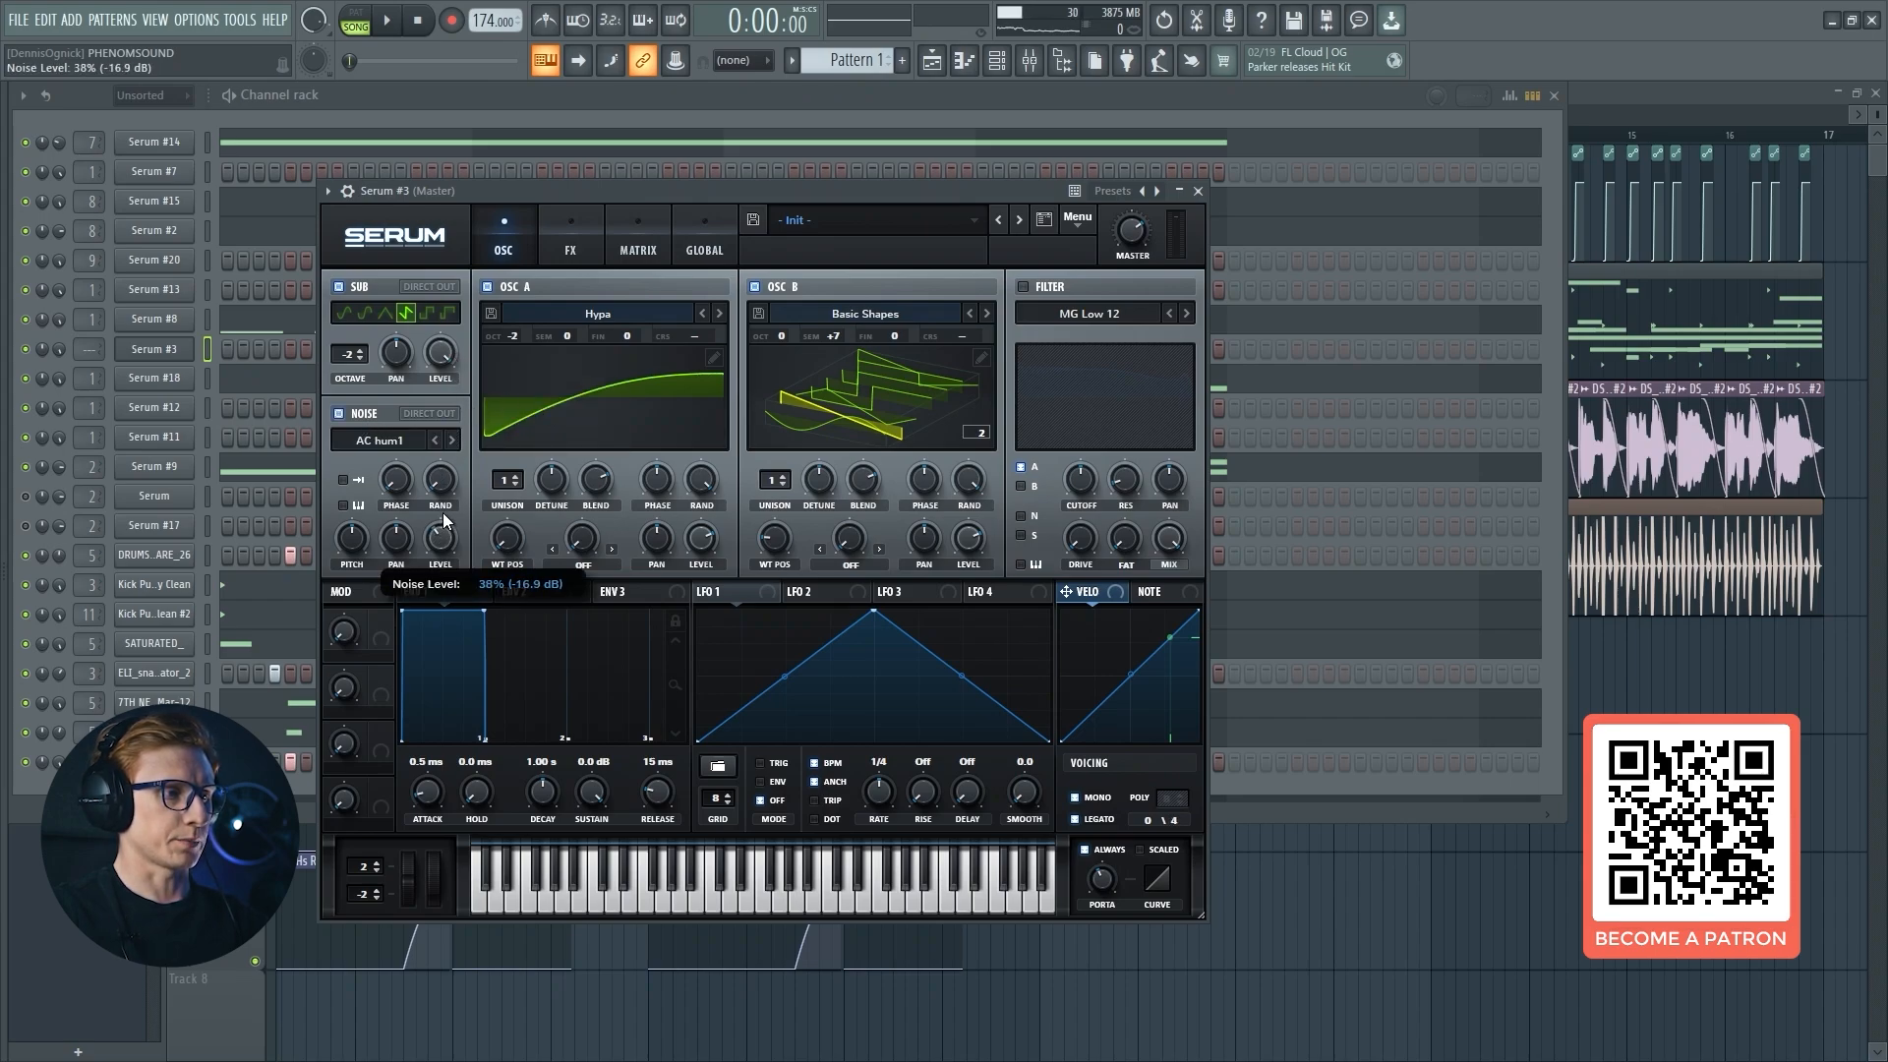
key(n)
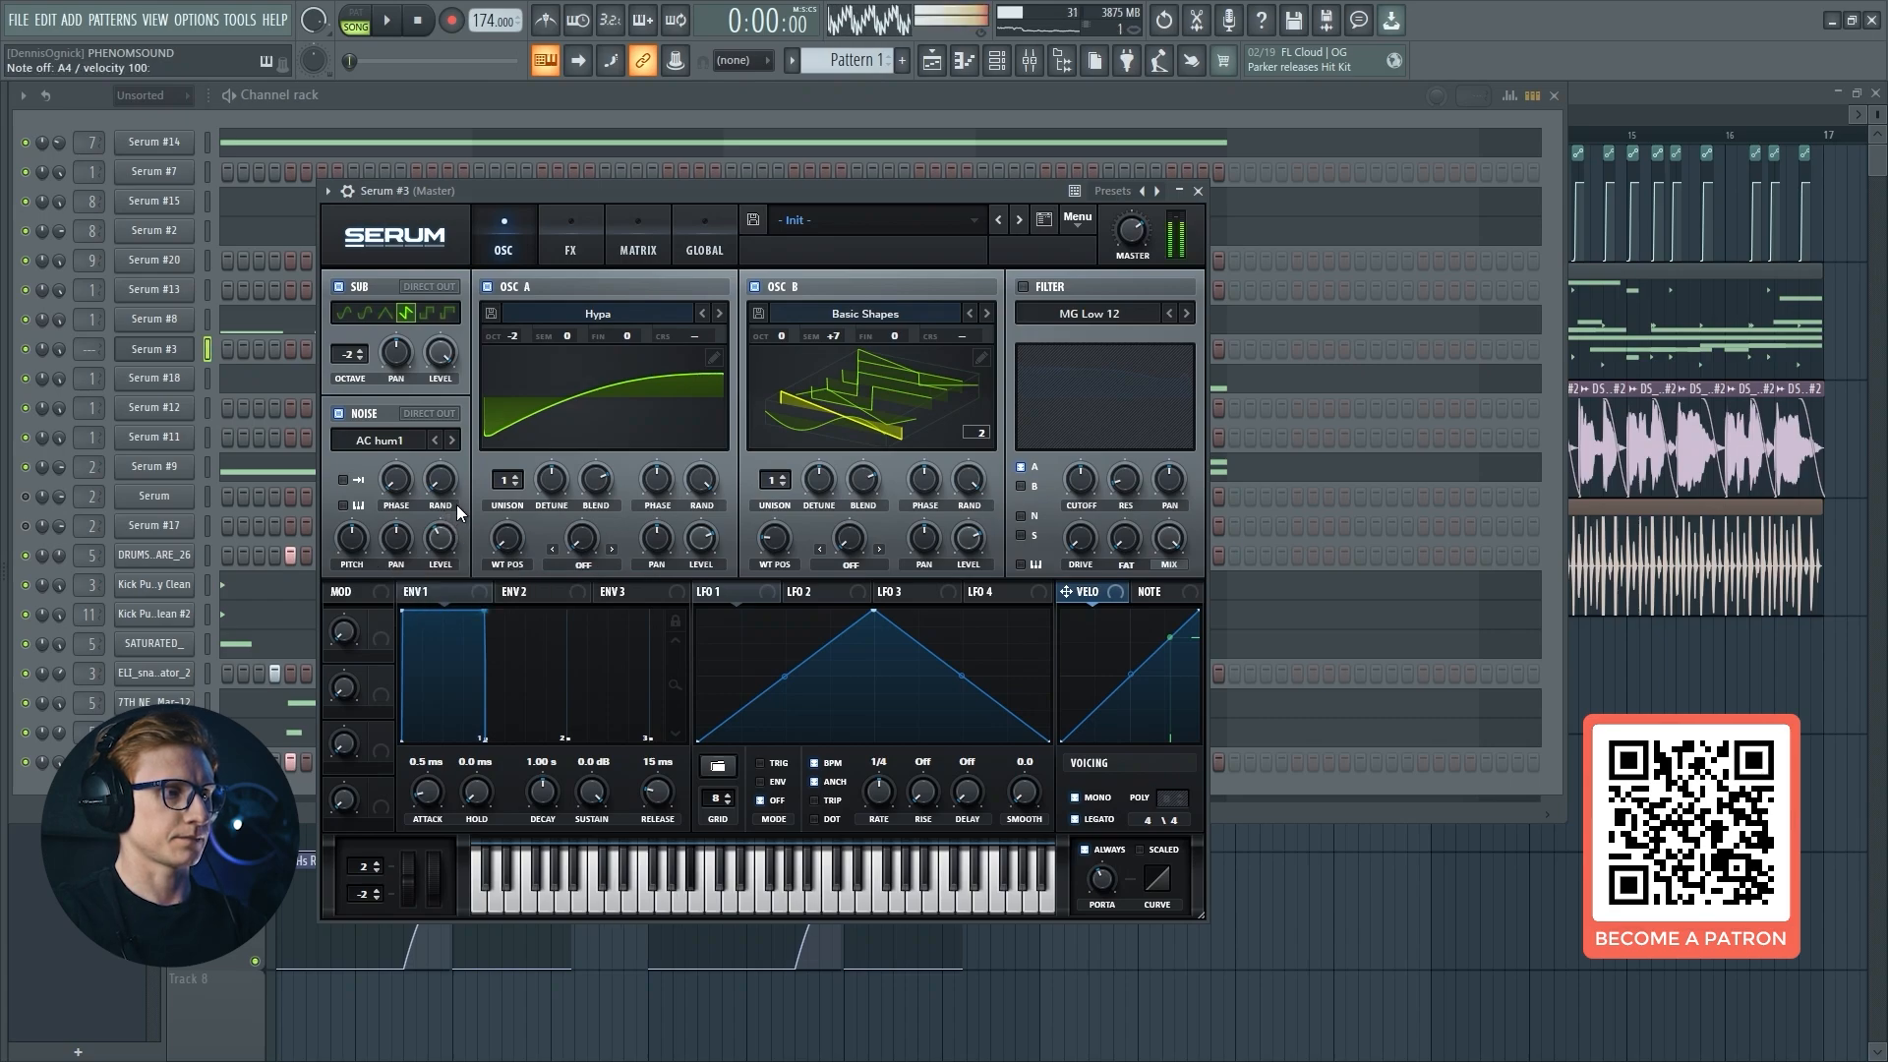
Turn on the filter, set its type to Reverb and route oscillators A and B, noise and sub through it.
click(1023, 286)
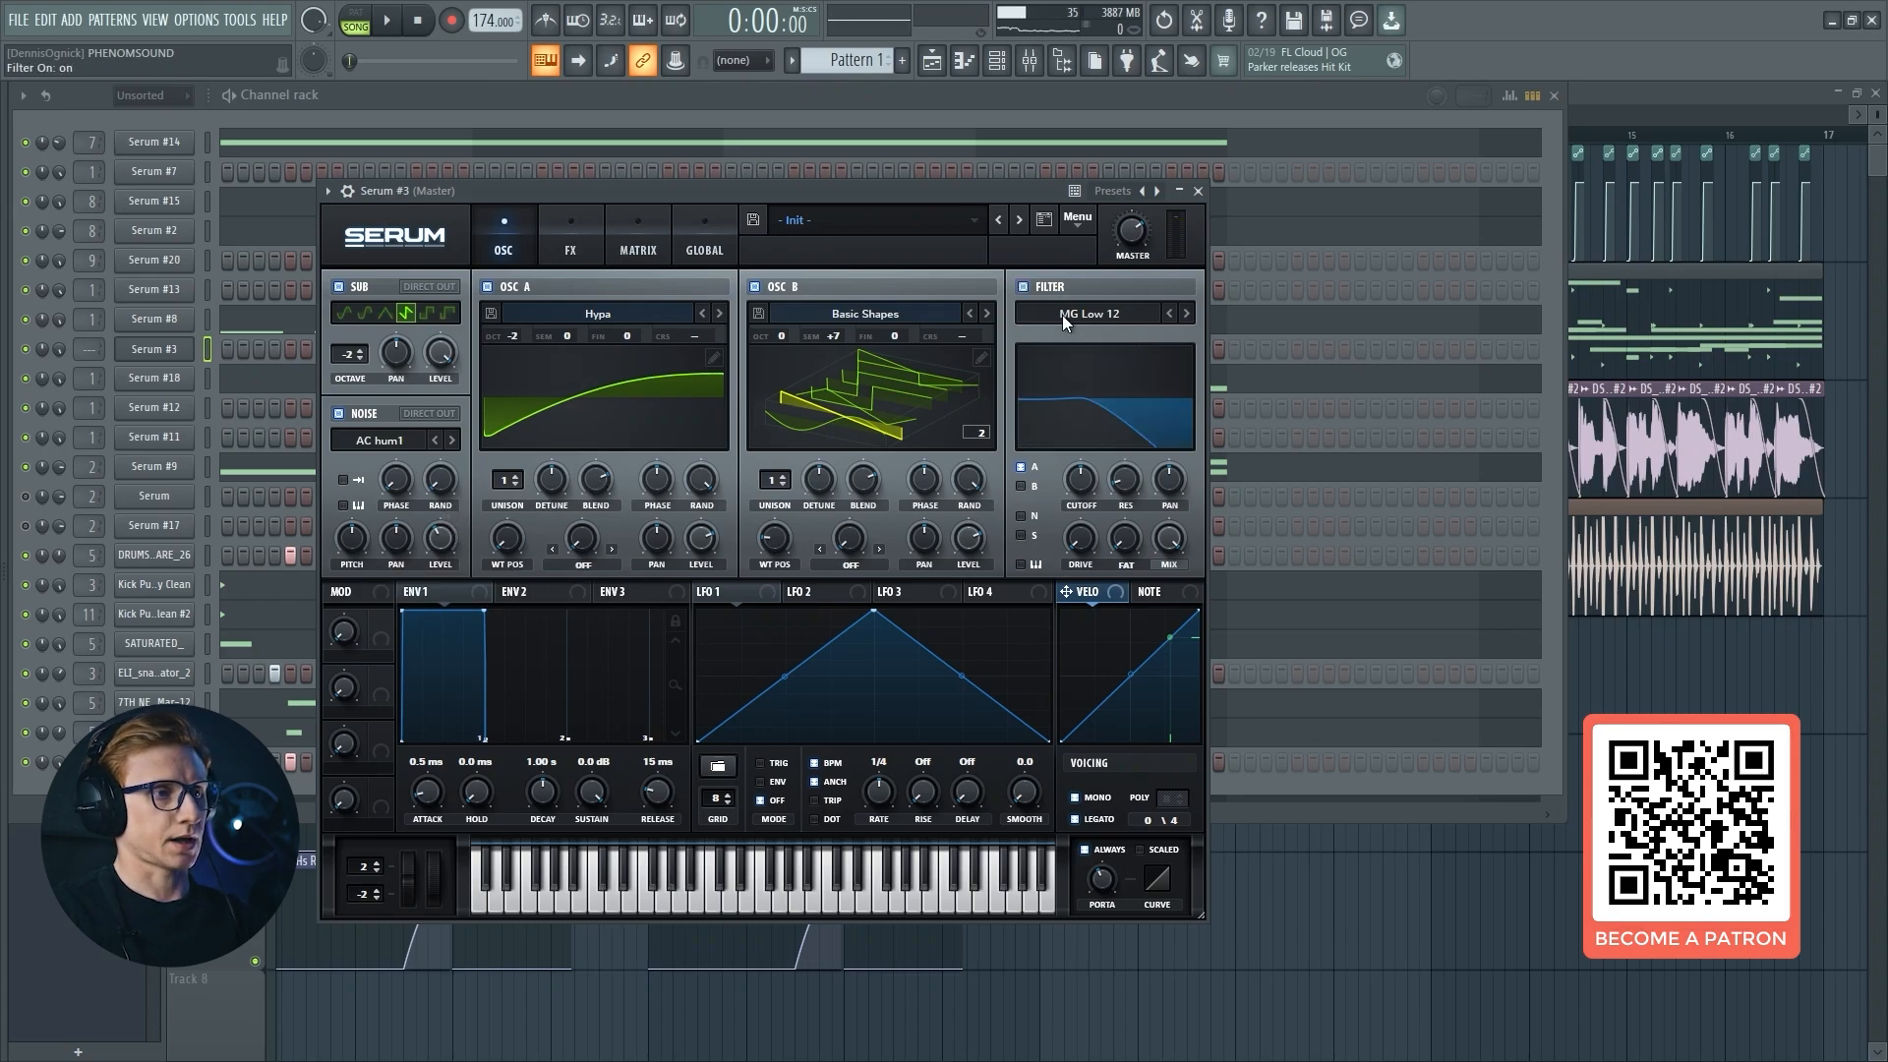
click(1075, 314)
mouse_move(1091, 415)
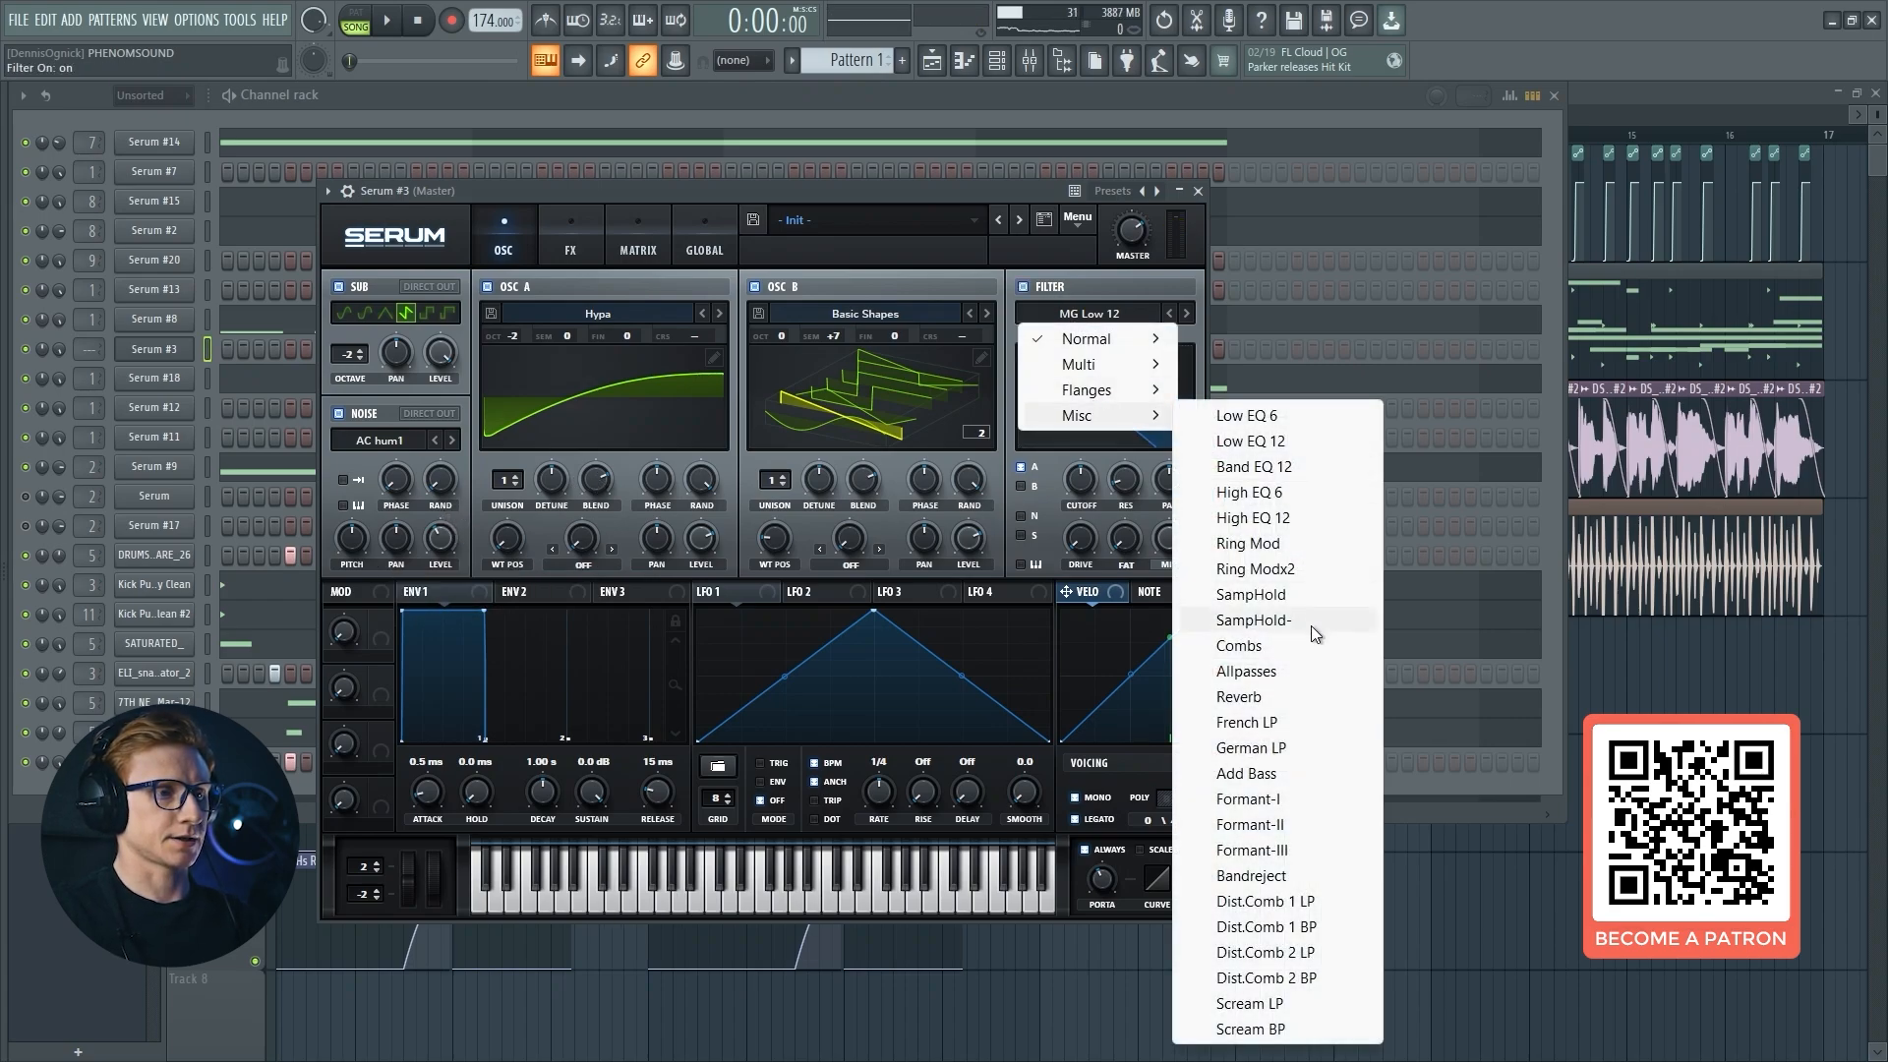
click(1278, 694)
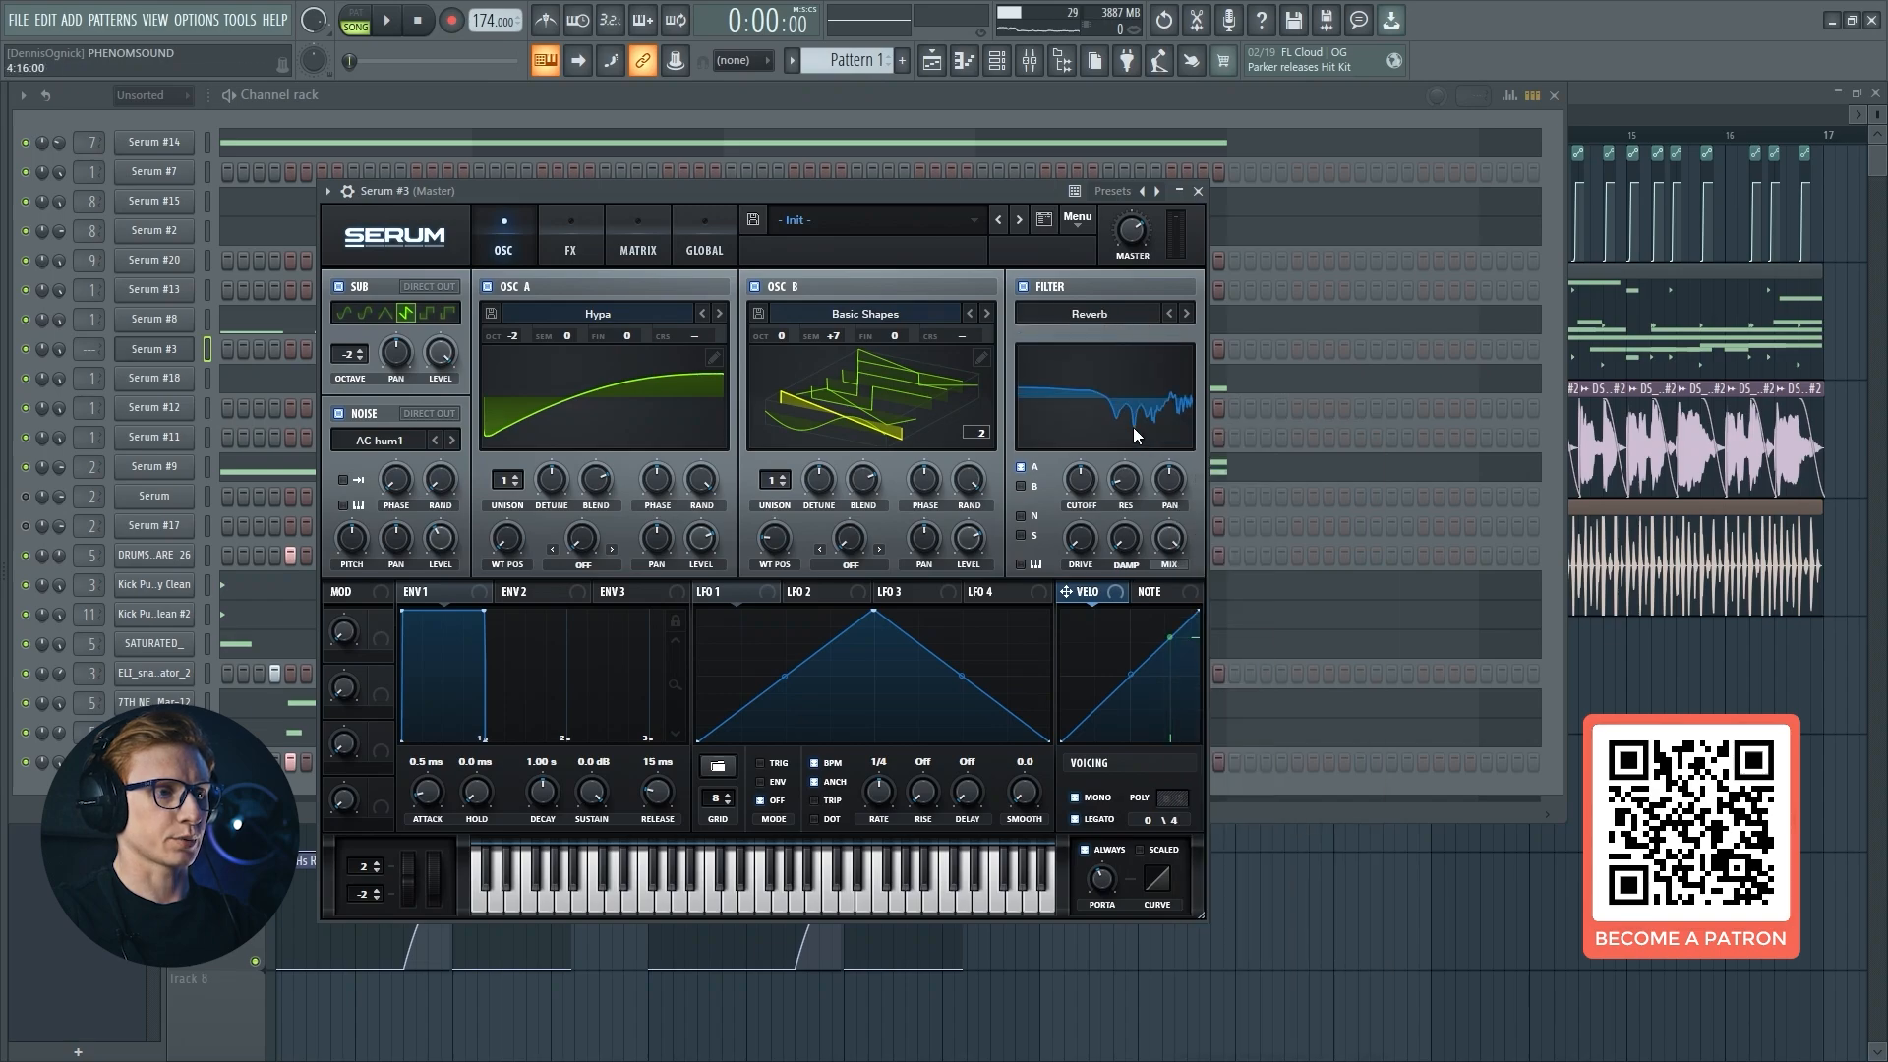
click(1025, 515)
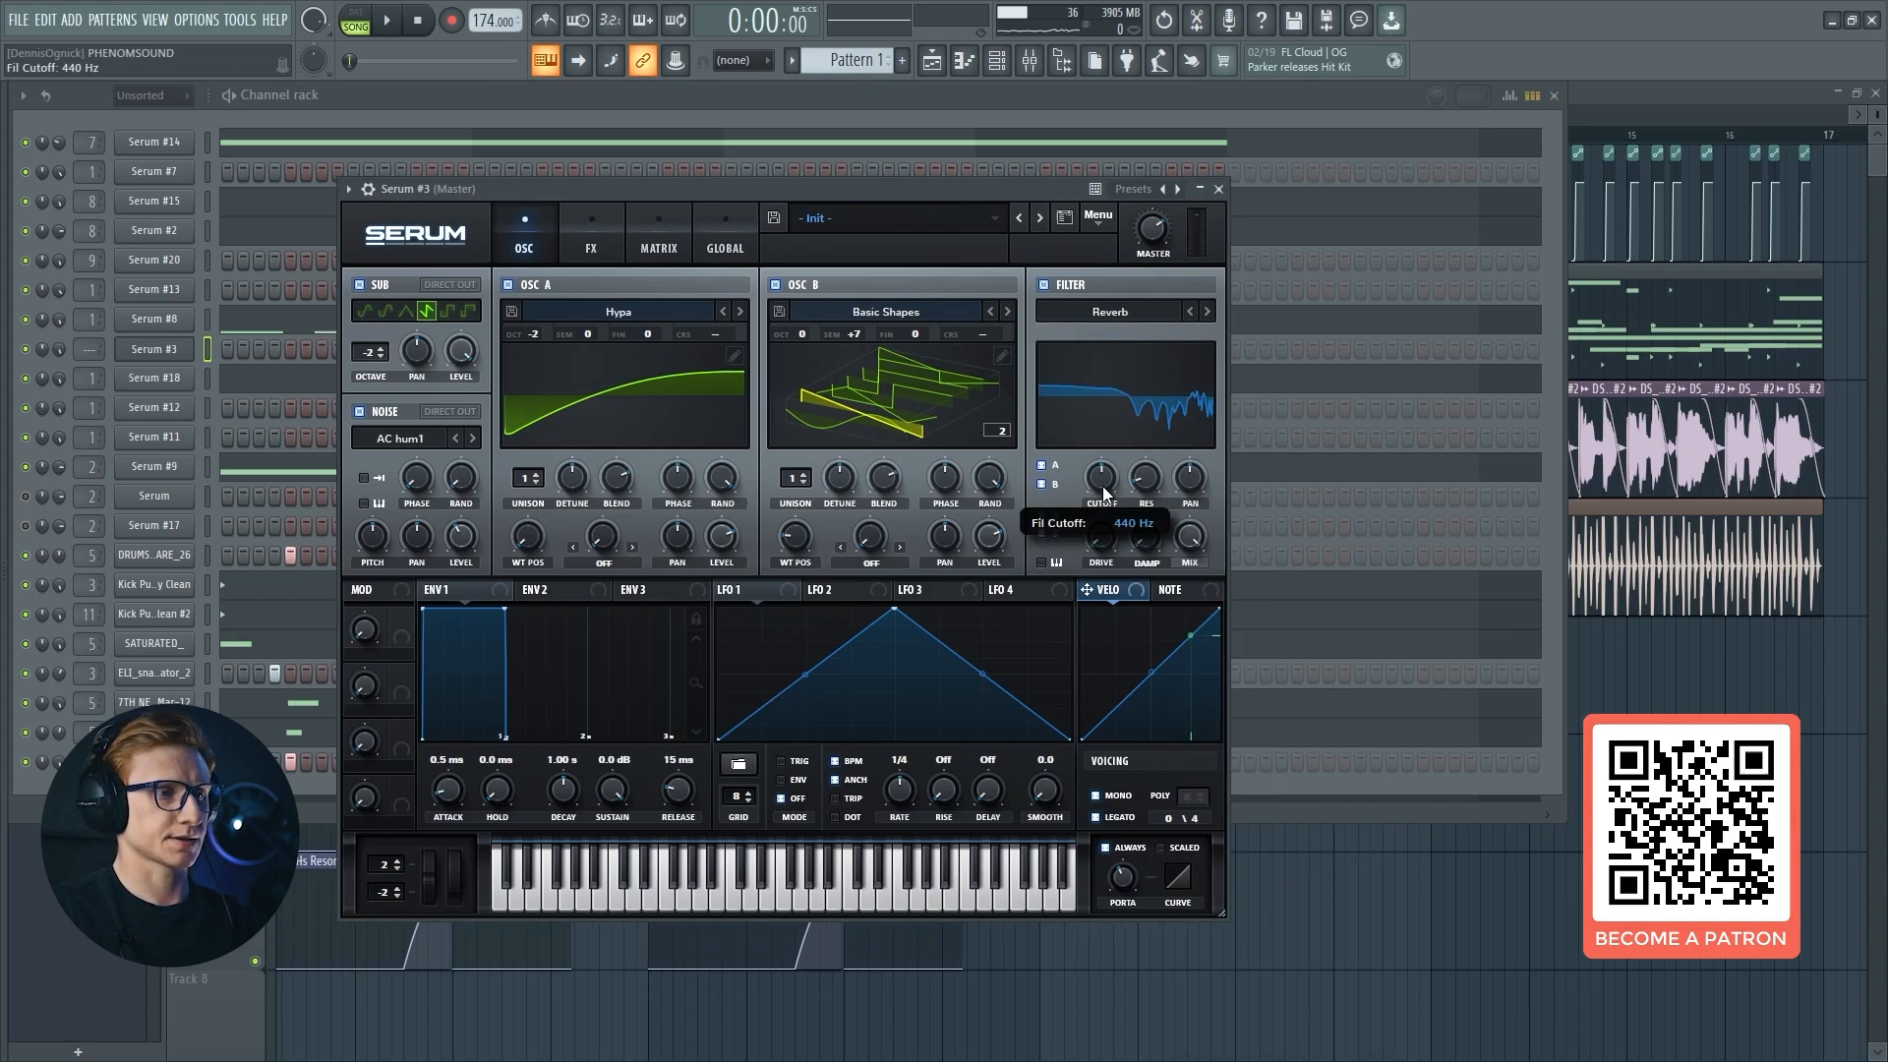
Raise the Reverb filter's cutoff, resonance and drive while auditioning notes.
drag(1101, 485, 1147, 409)
key(x)
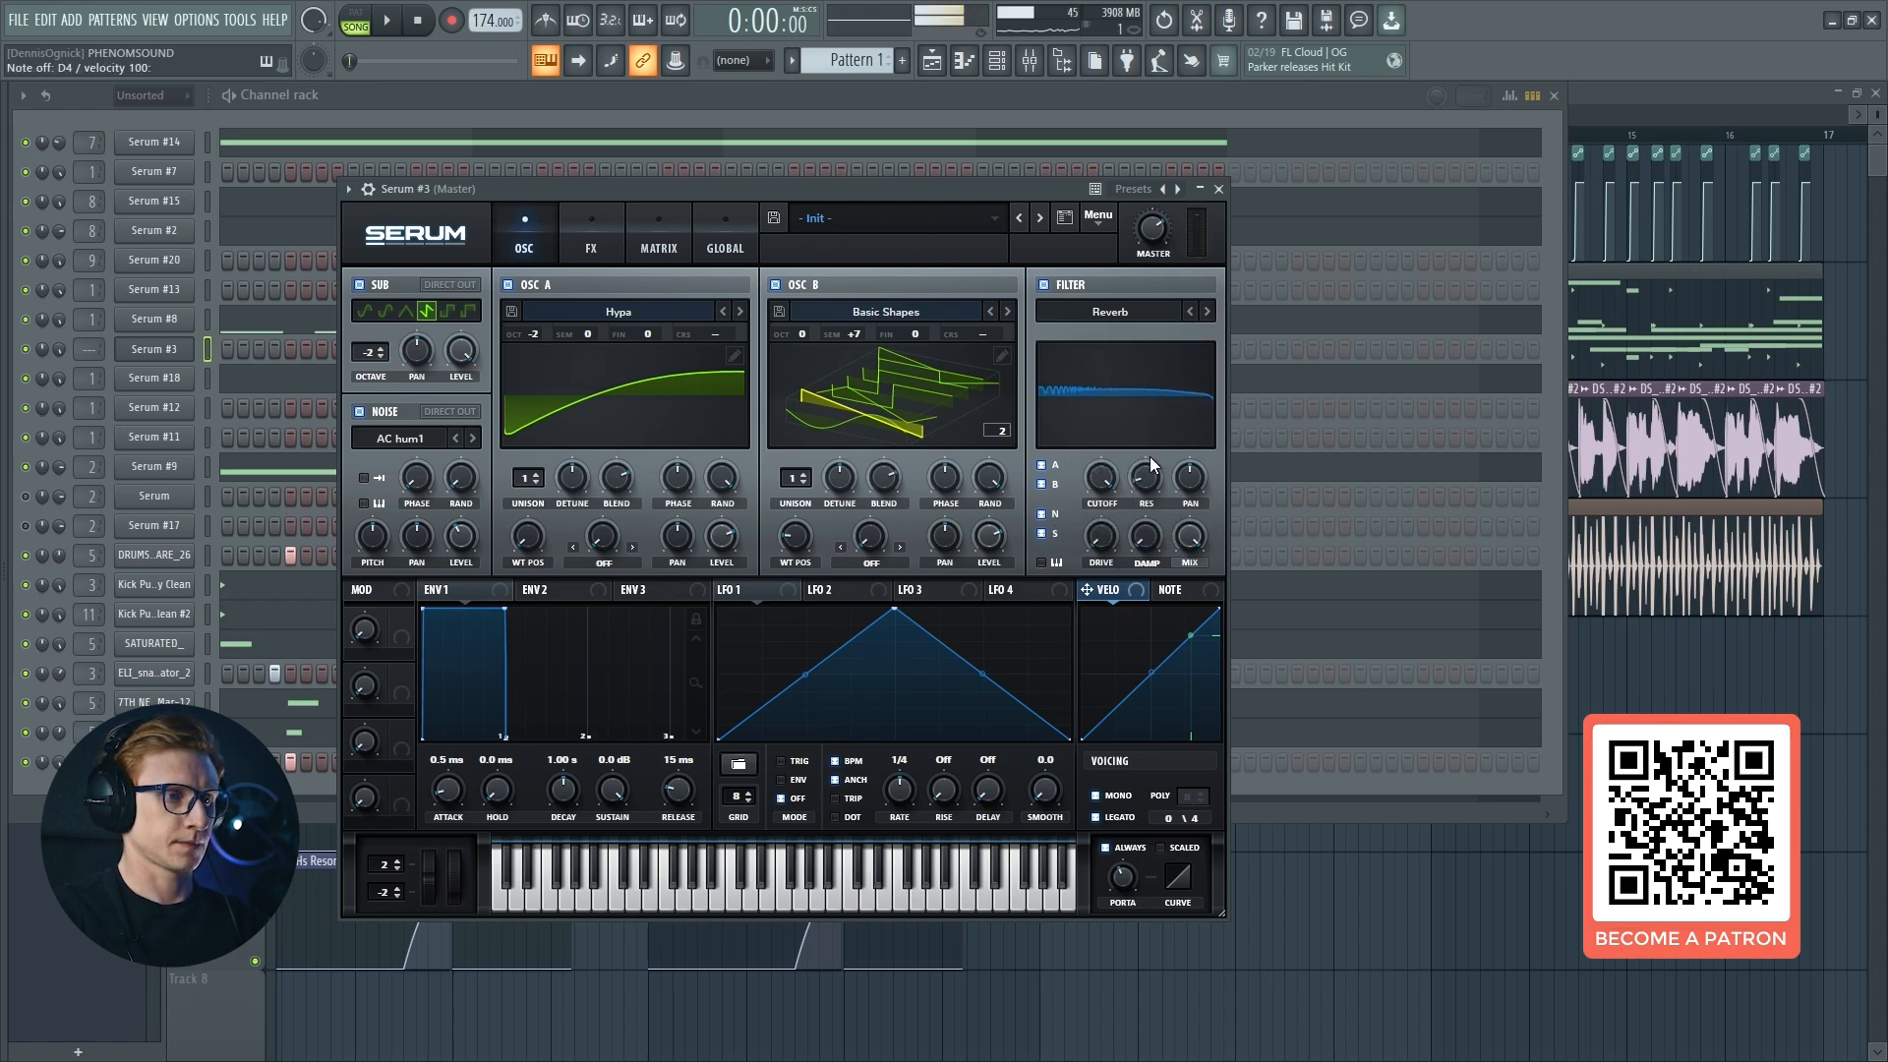
drag(1148, 481, 1167, 432)
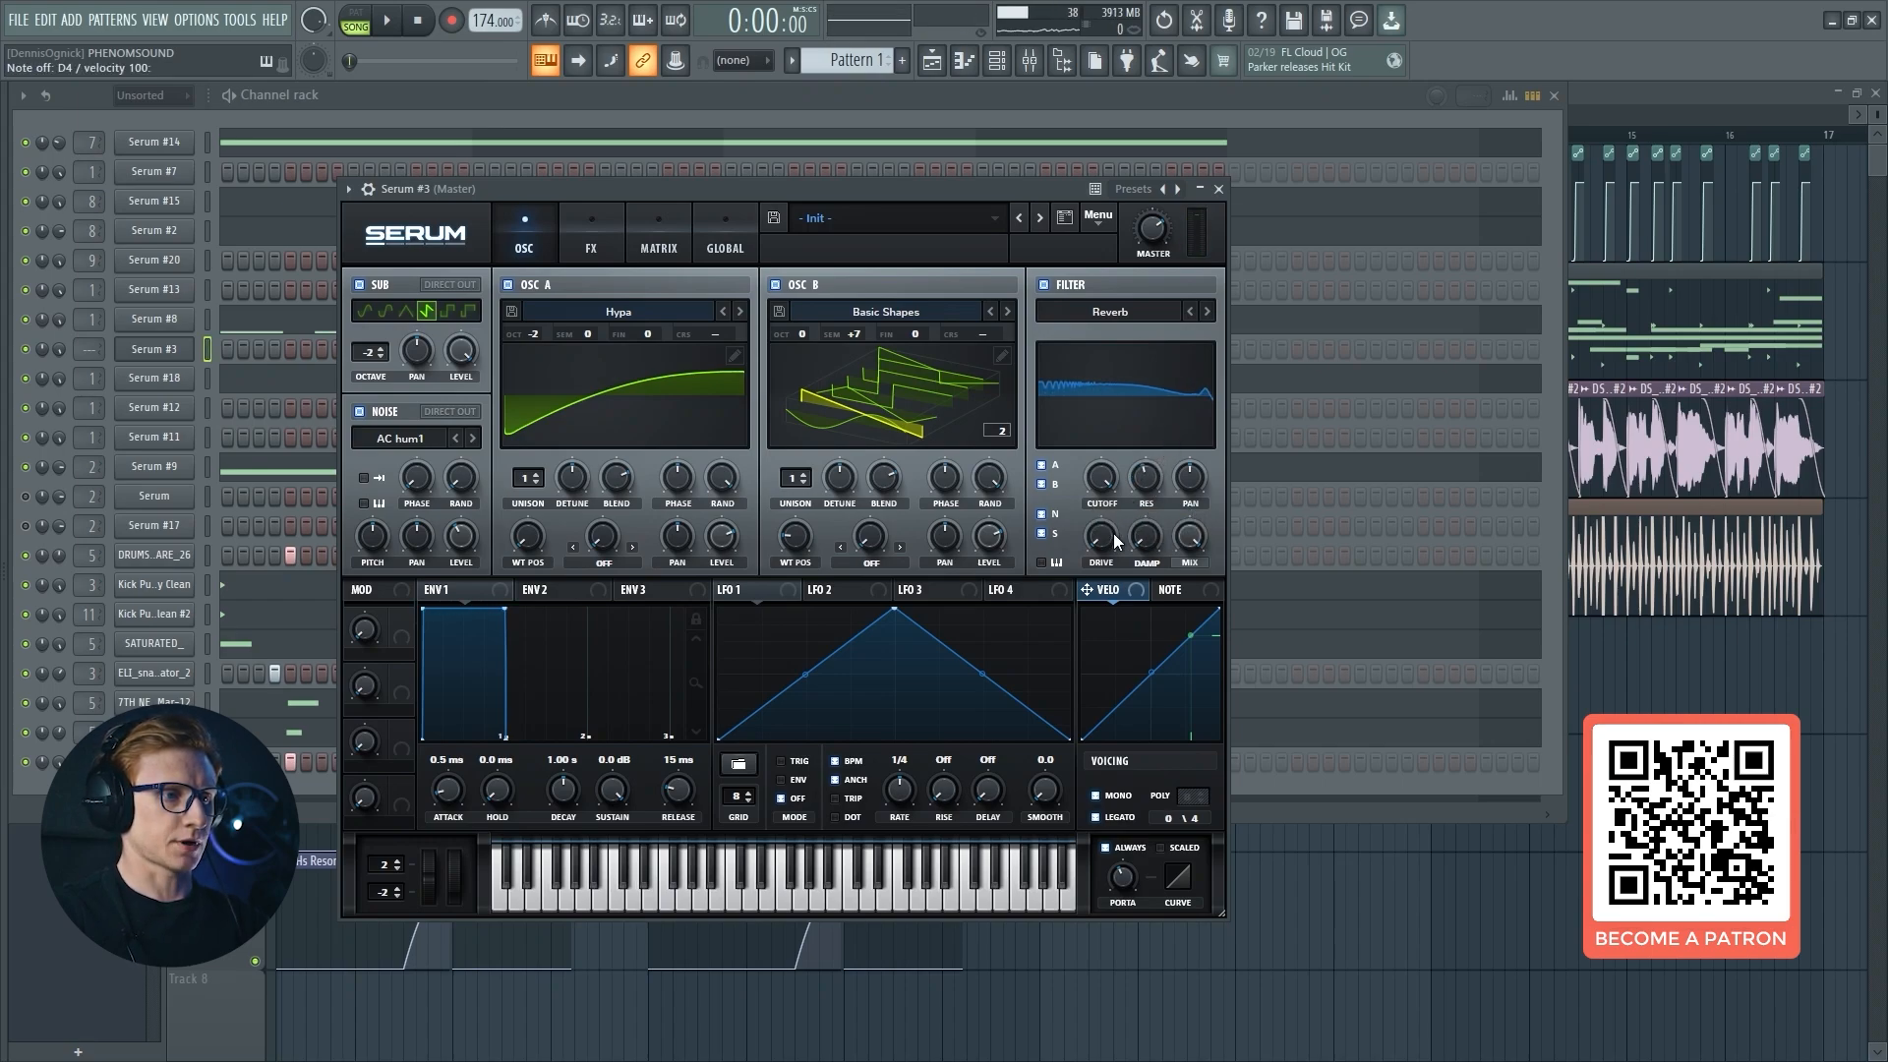
drag(1113, 533, 1141, 453)
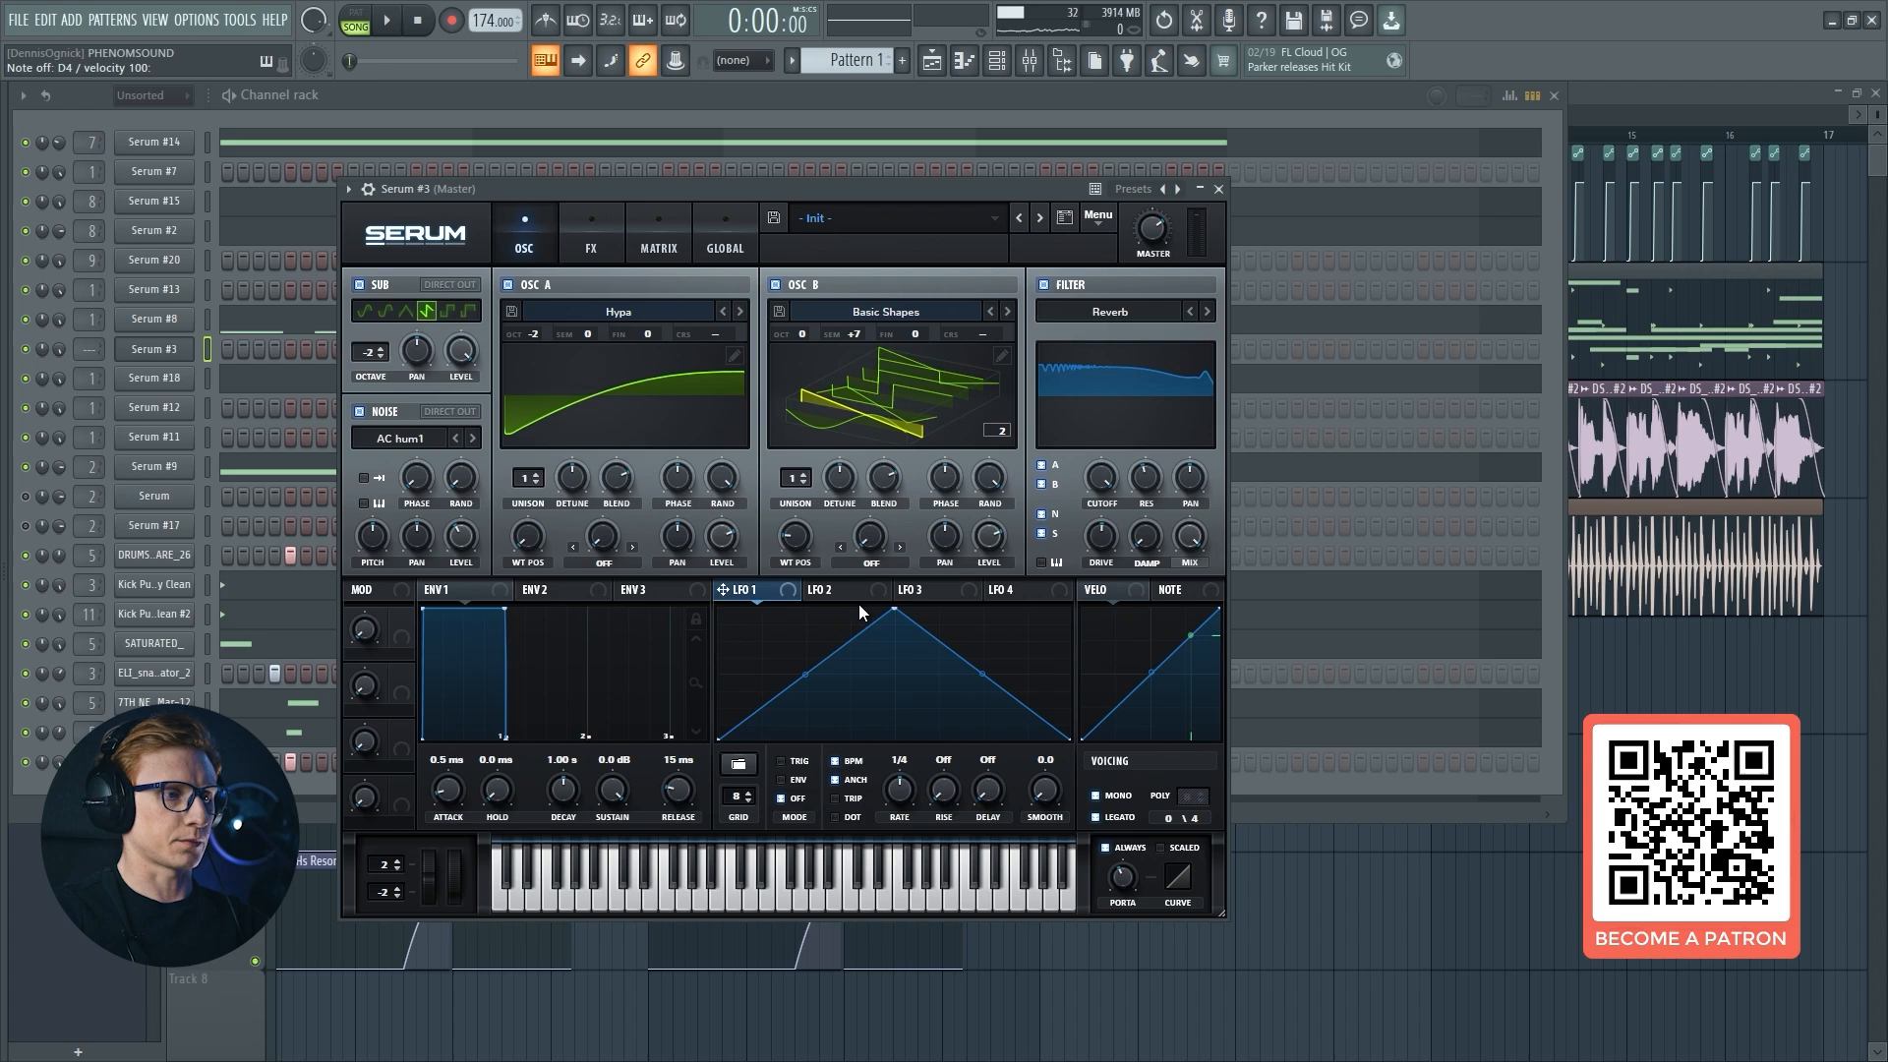
Shape LFO 1 as a steep falling curve starting at full height, in TRIG mode with a 2 bar rate.
drag(893, 608, 690, 567)
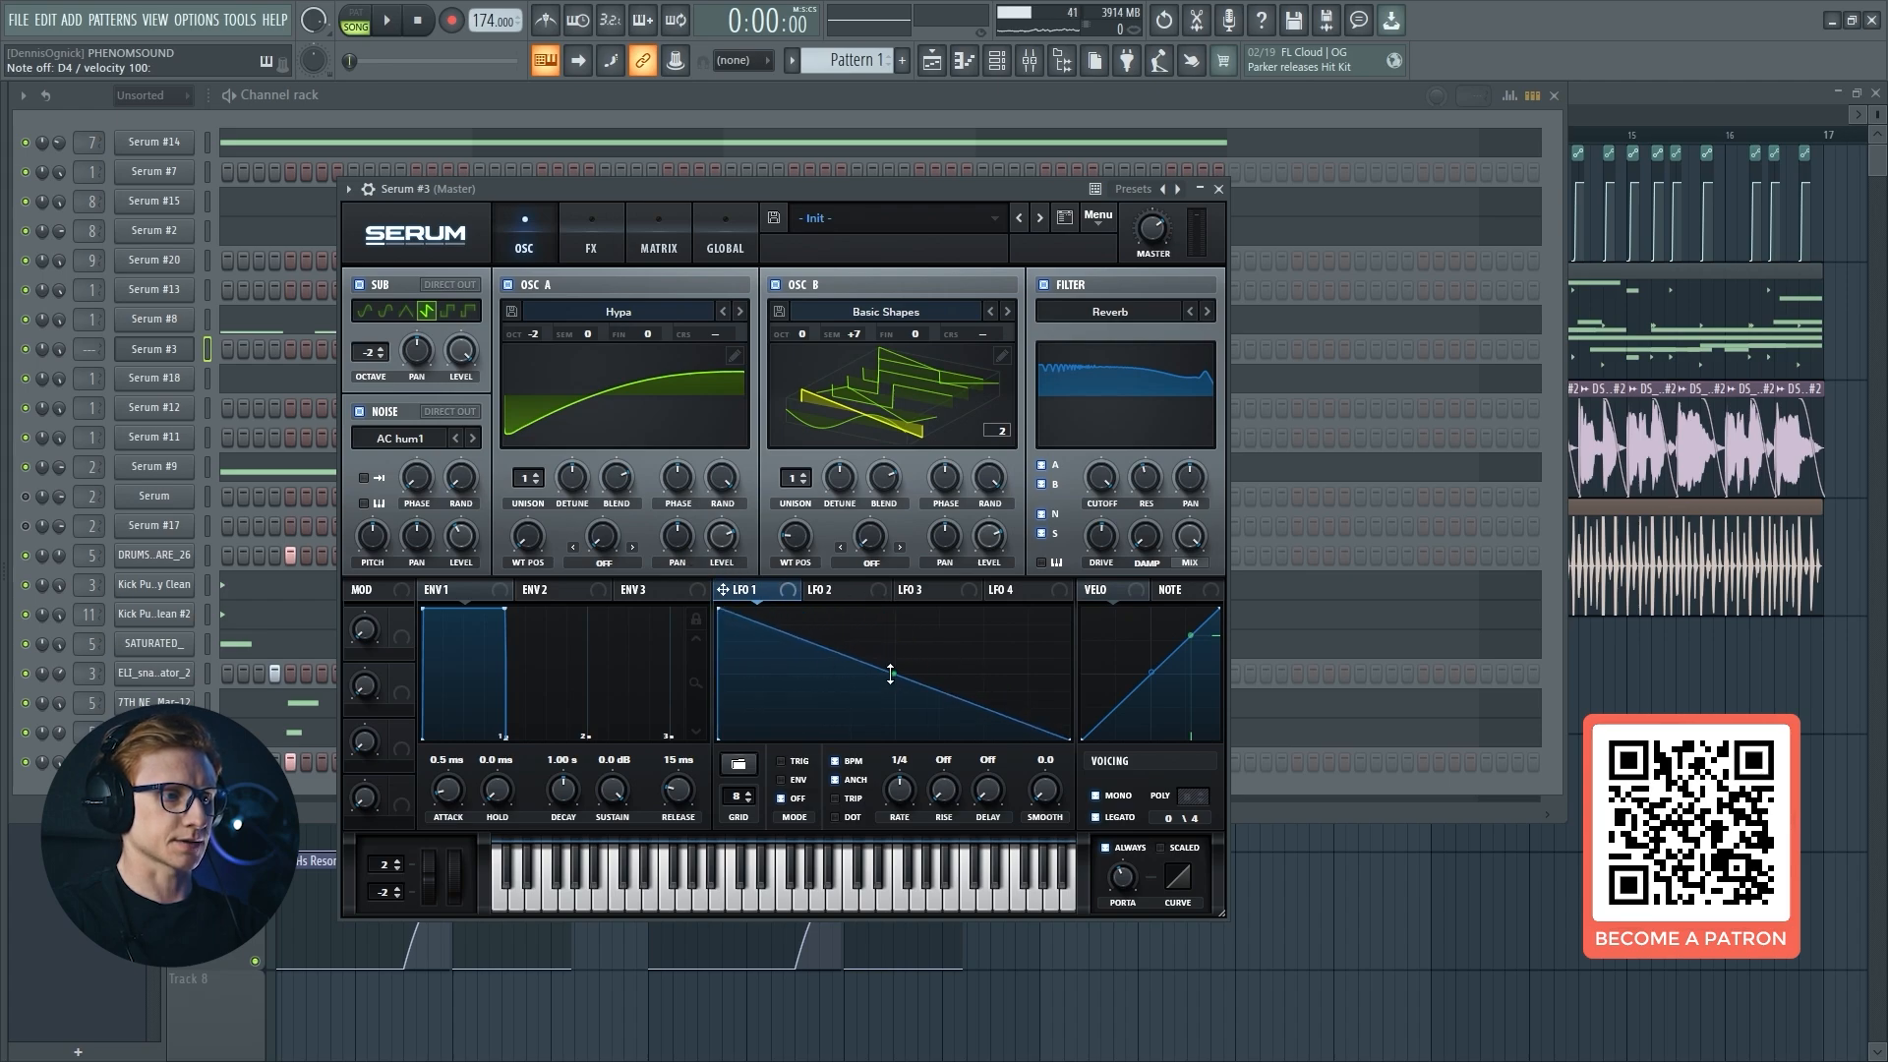
drag(891, 673, 882, 722)
click(796, 763)
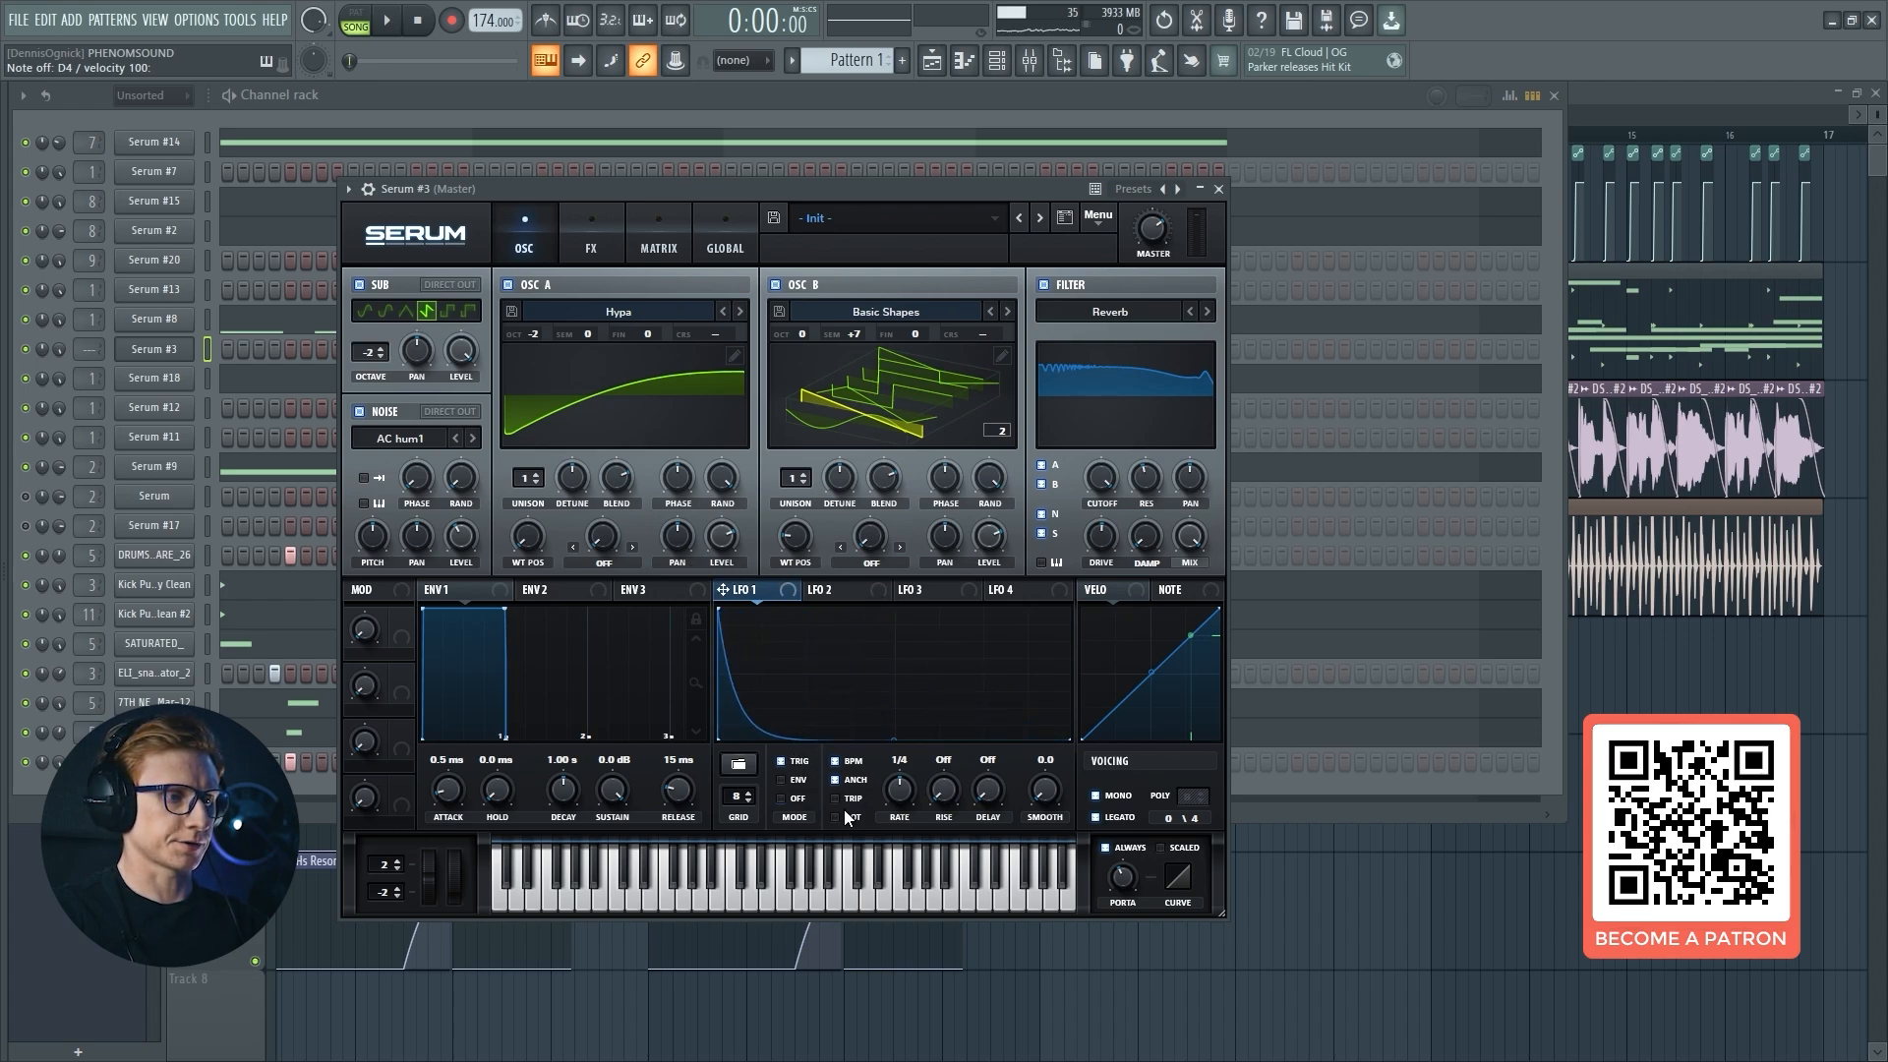
drag(887, 794, 882, 829)
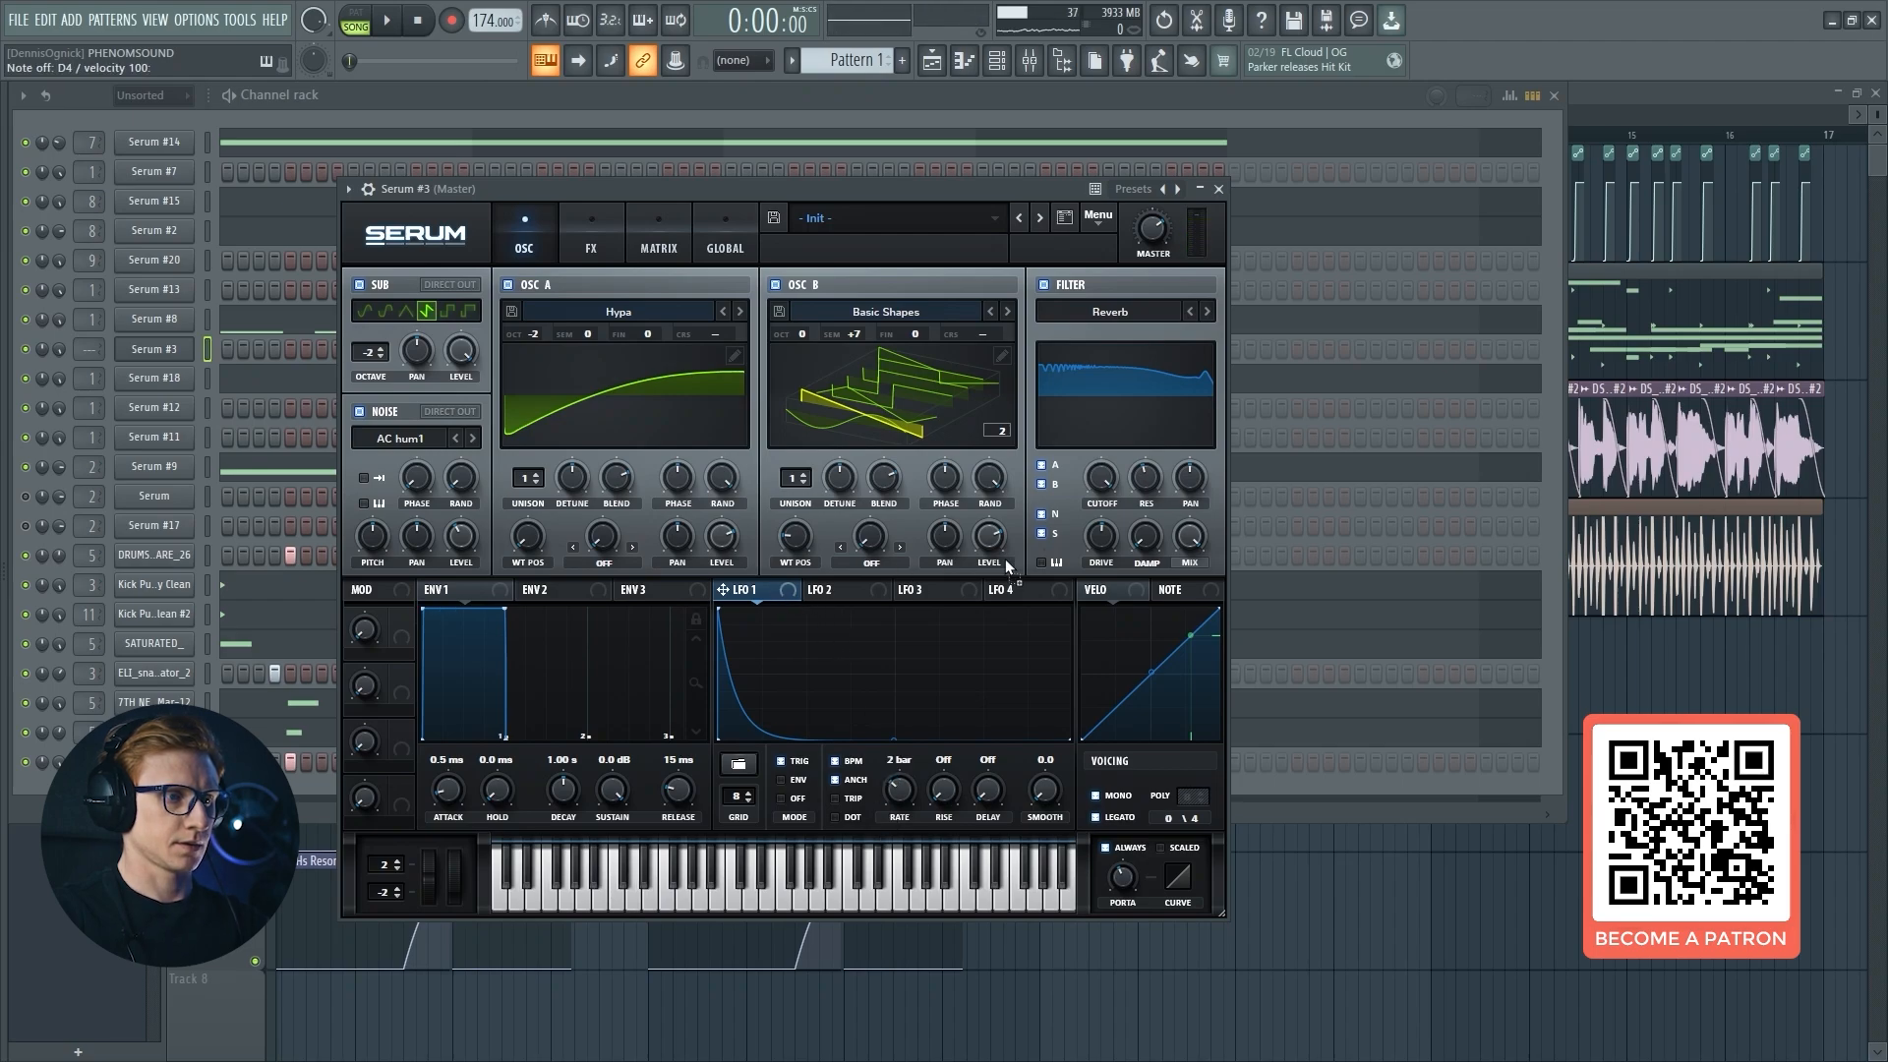
Assign LFO 1 to modulate the filter cutoff and audition the movement with several notes.
drag(1100, 469, 1088, 555)
key(x)
key(x)
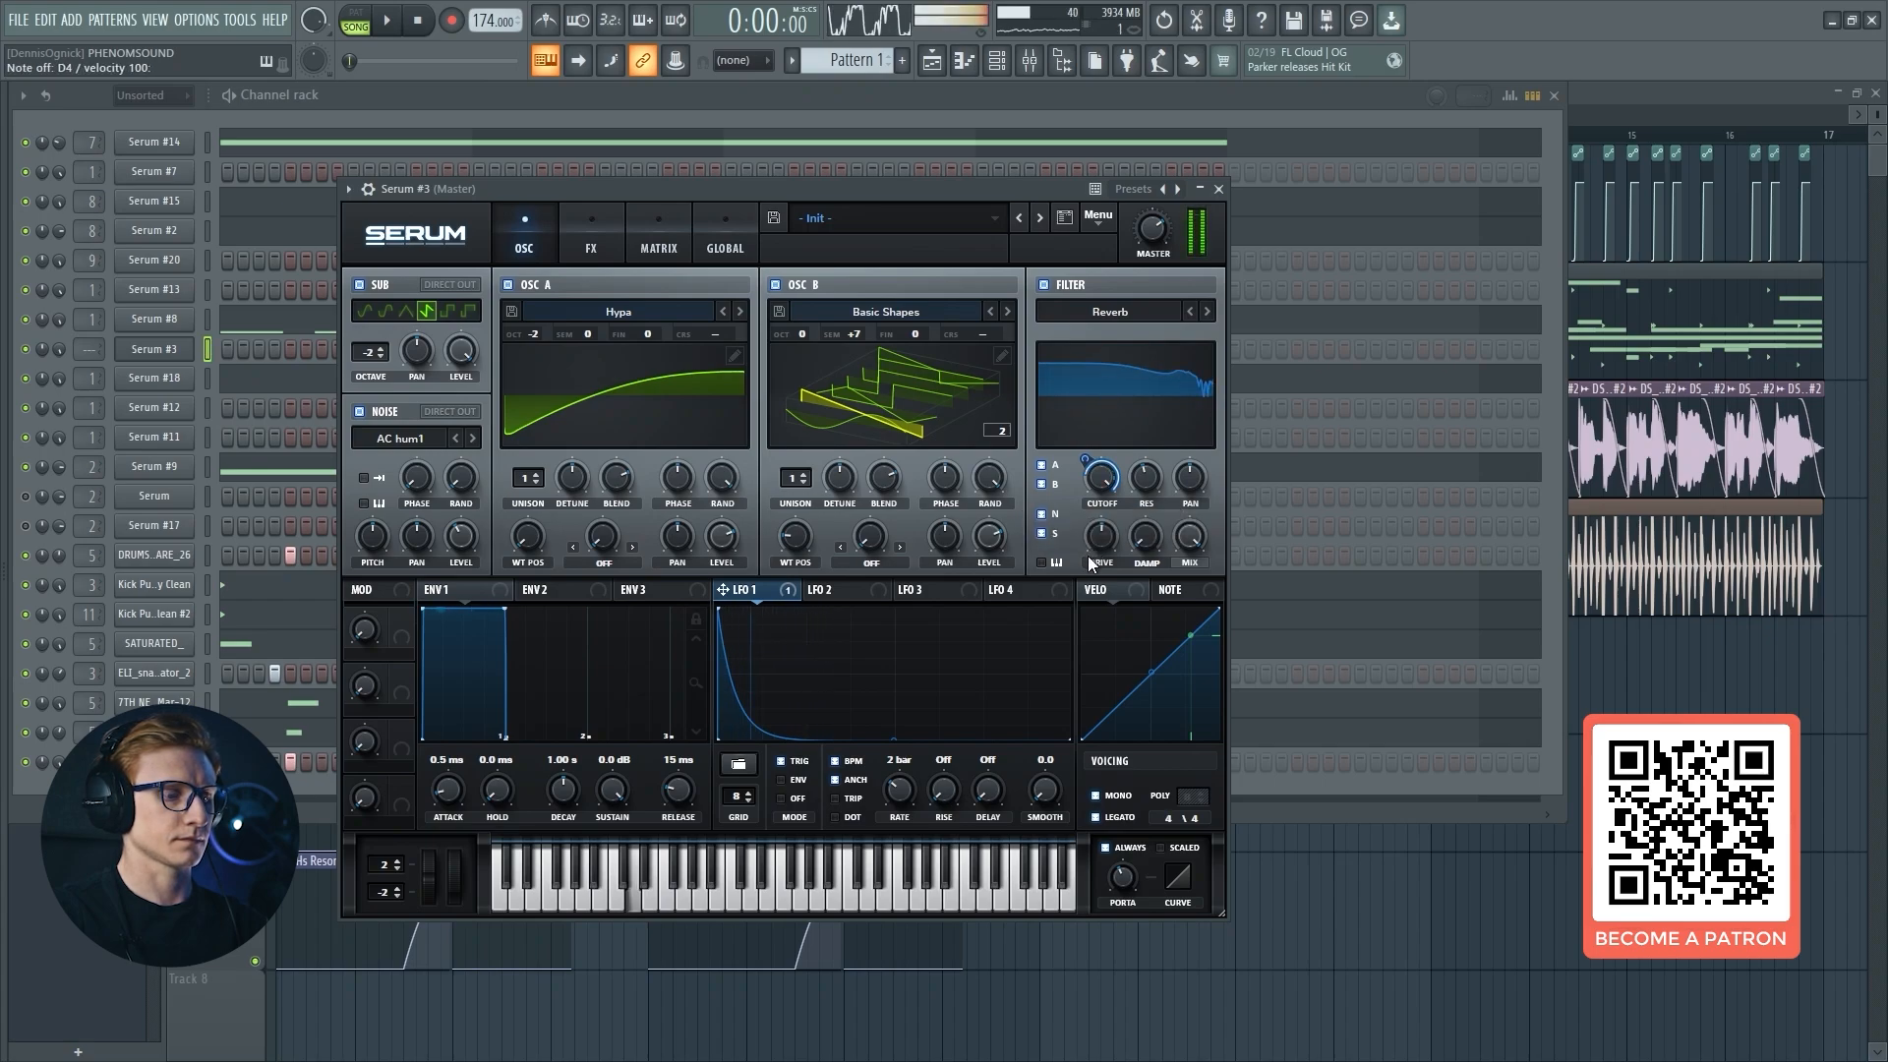
key(n)
key(x)
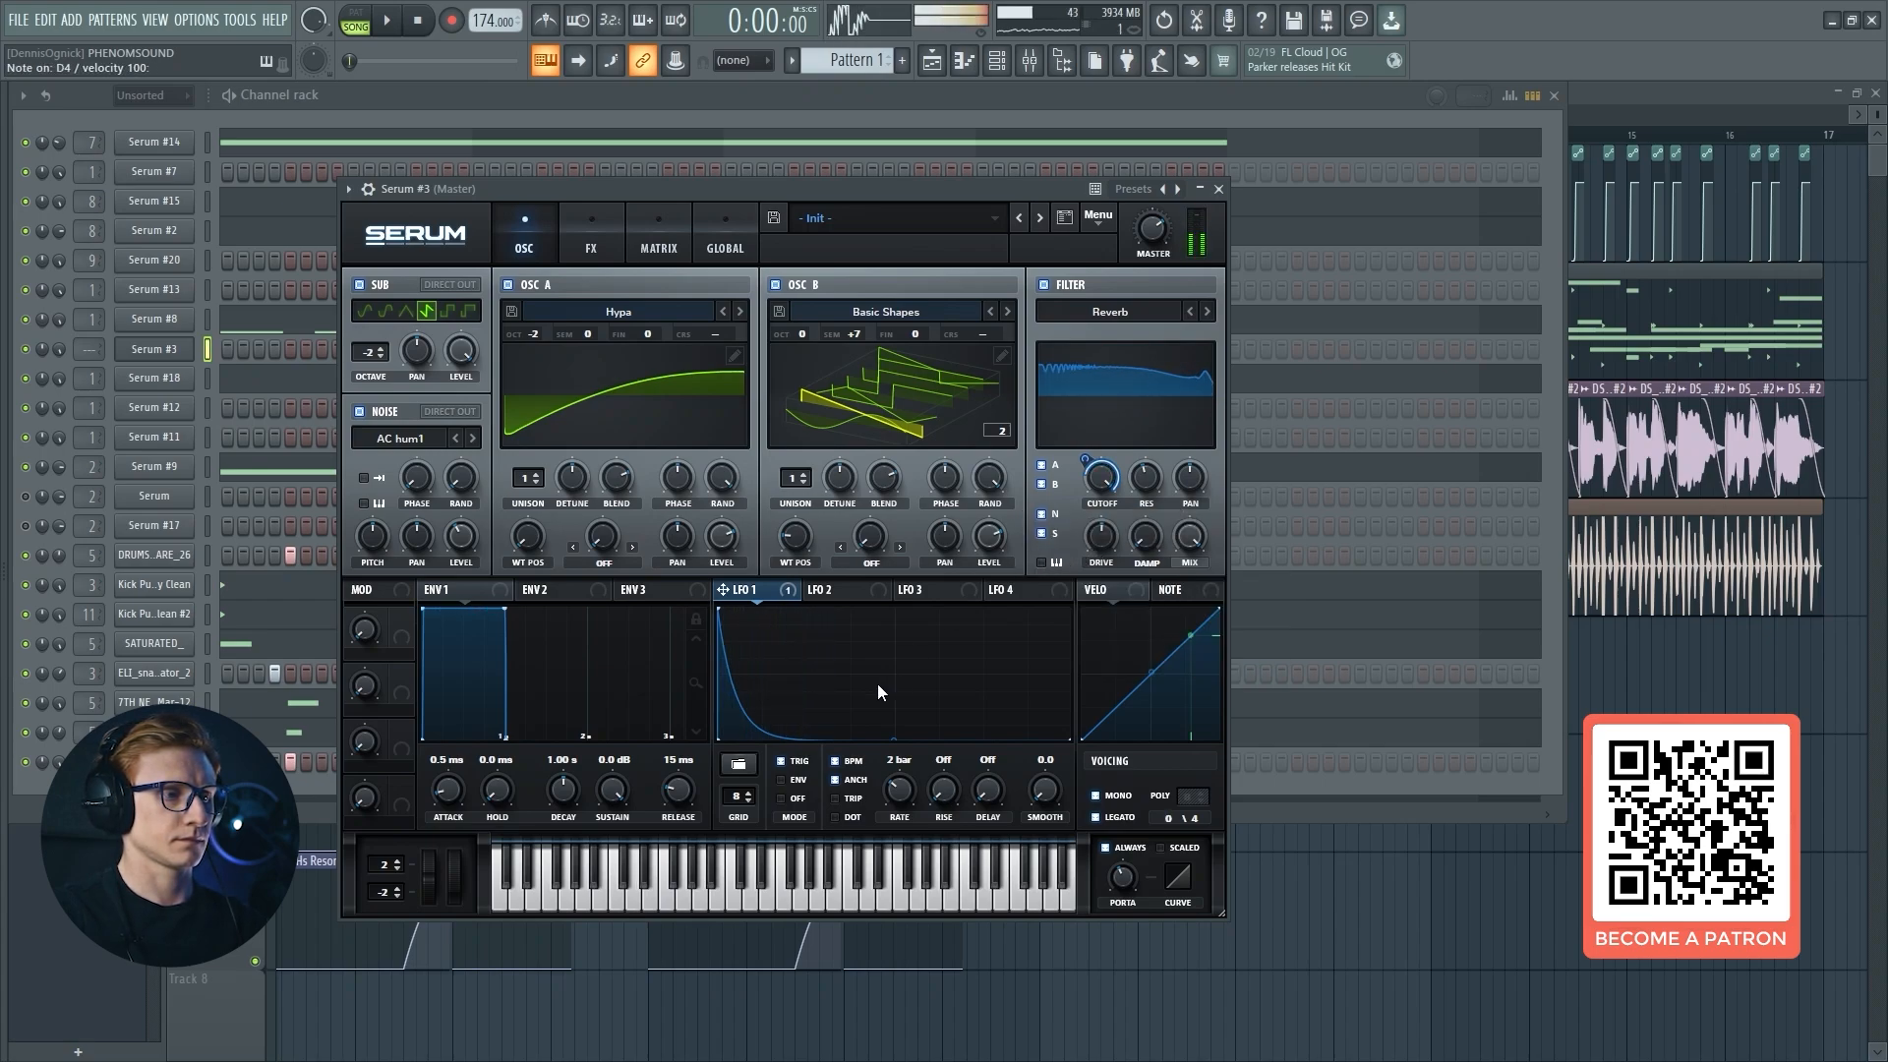
Refine the tail of LFO 1's falling curve with extra points near the baseline and audition notes to hear the change.
double_click(827, 738)
key(x)
key(x)
drag(771, 737, 774, 722)
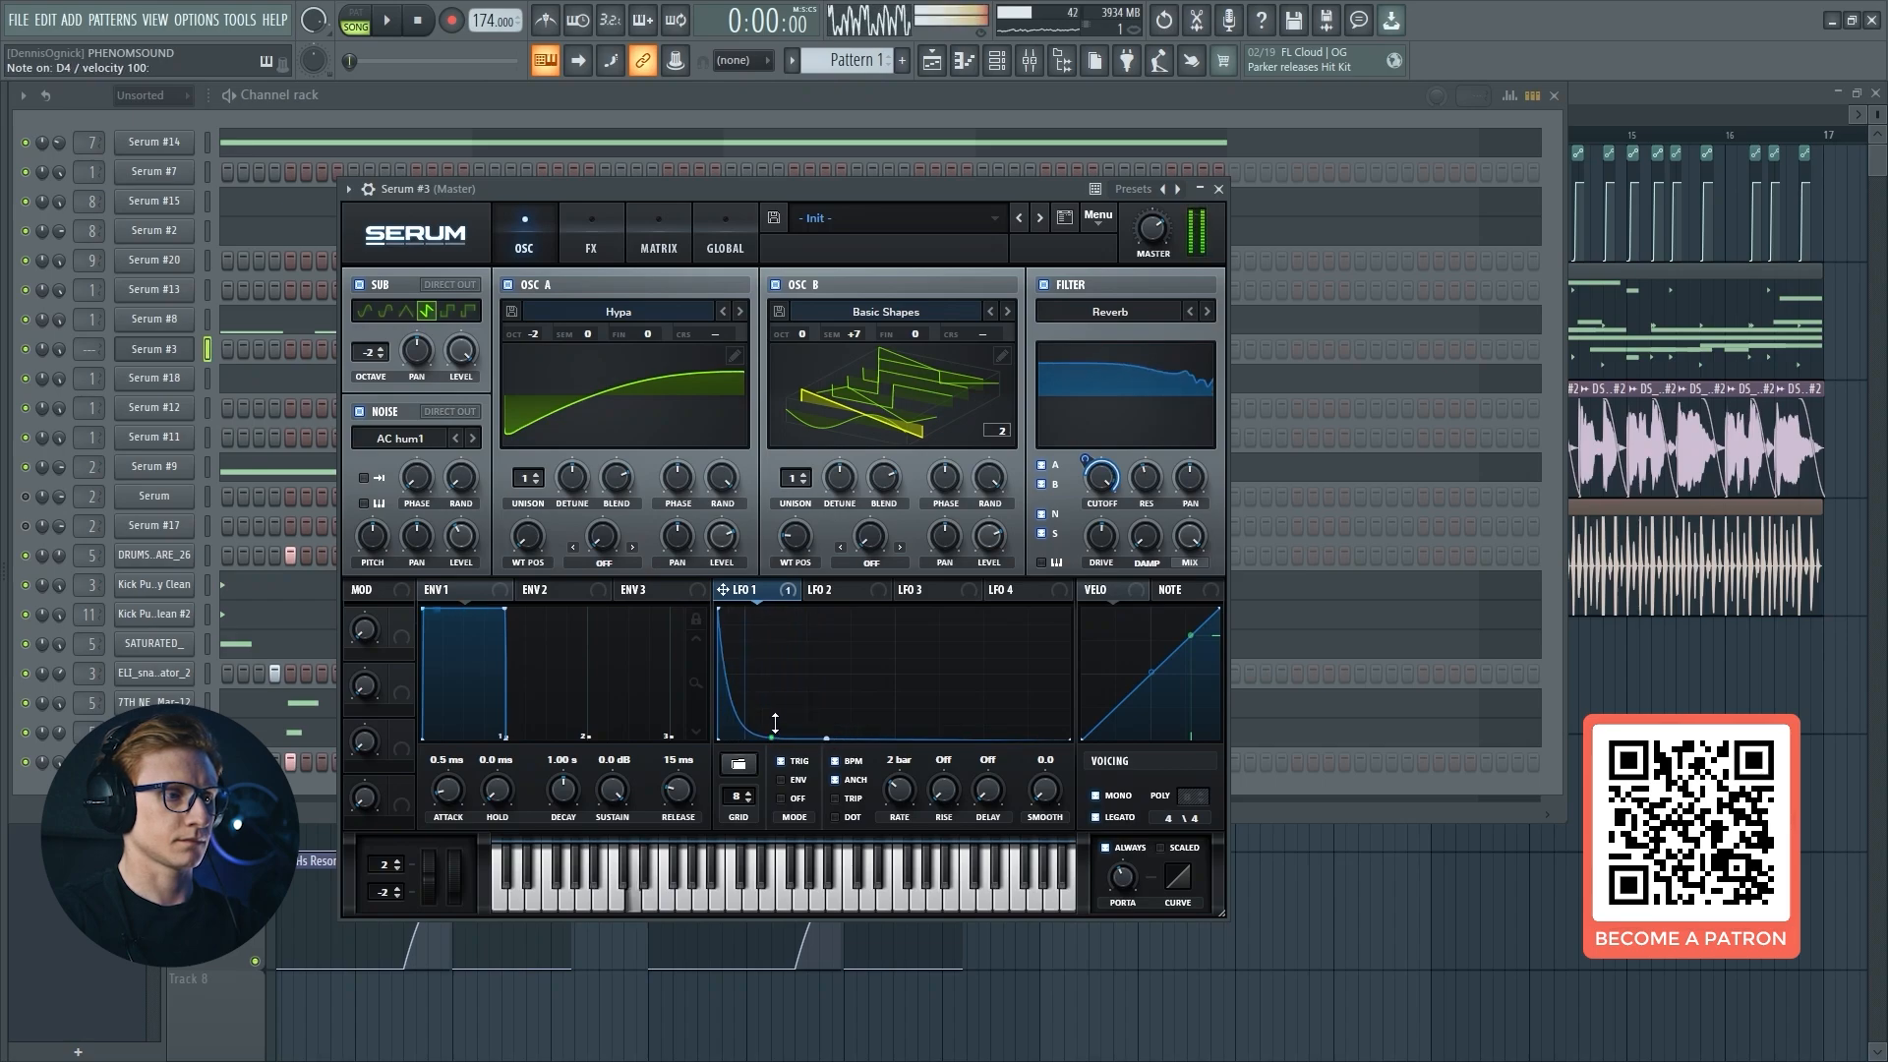
key(n)
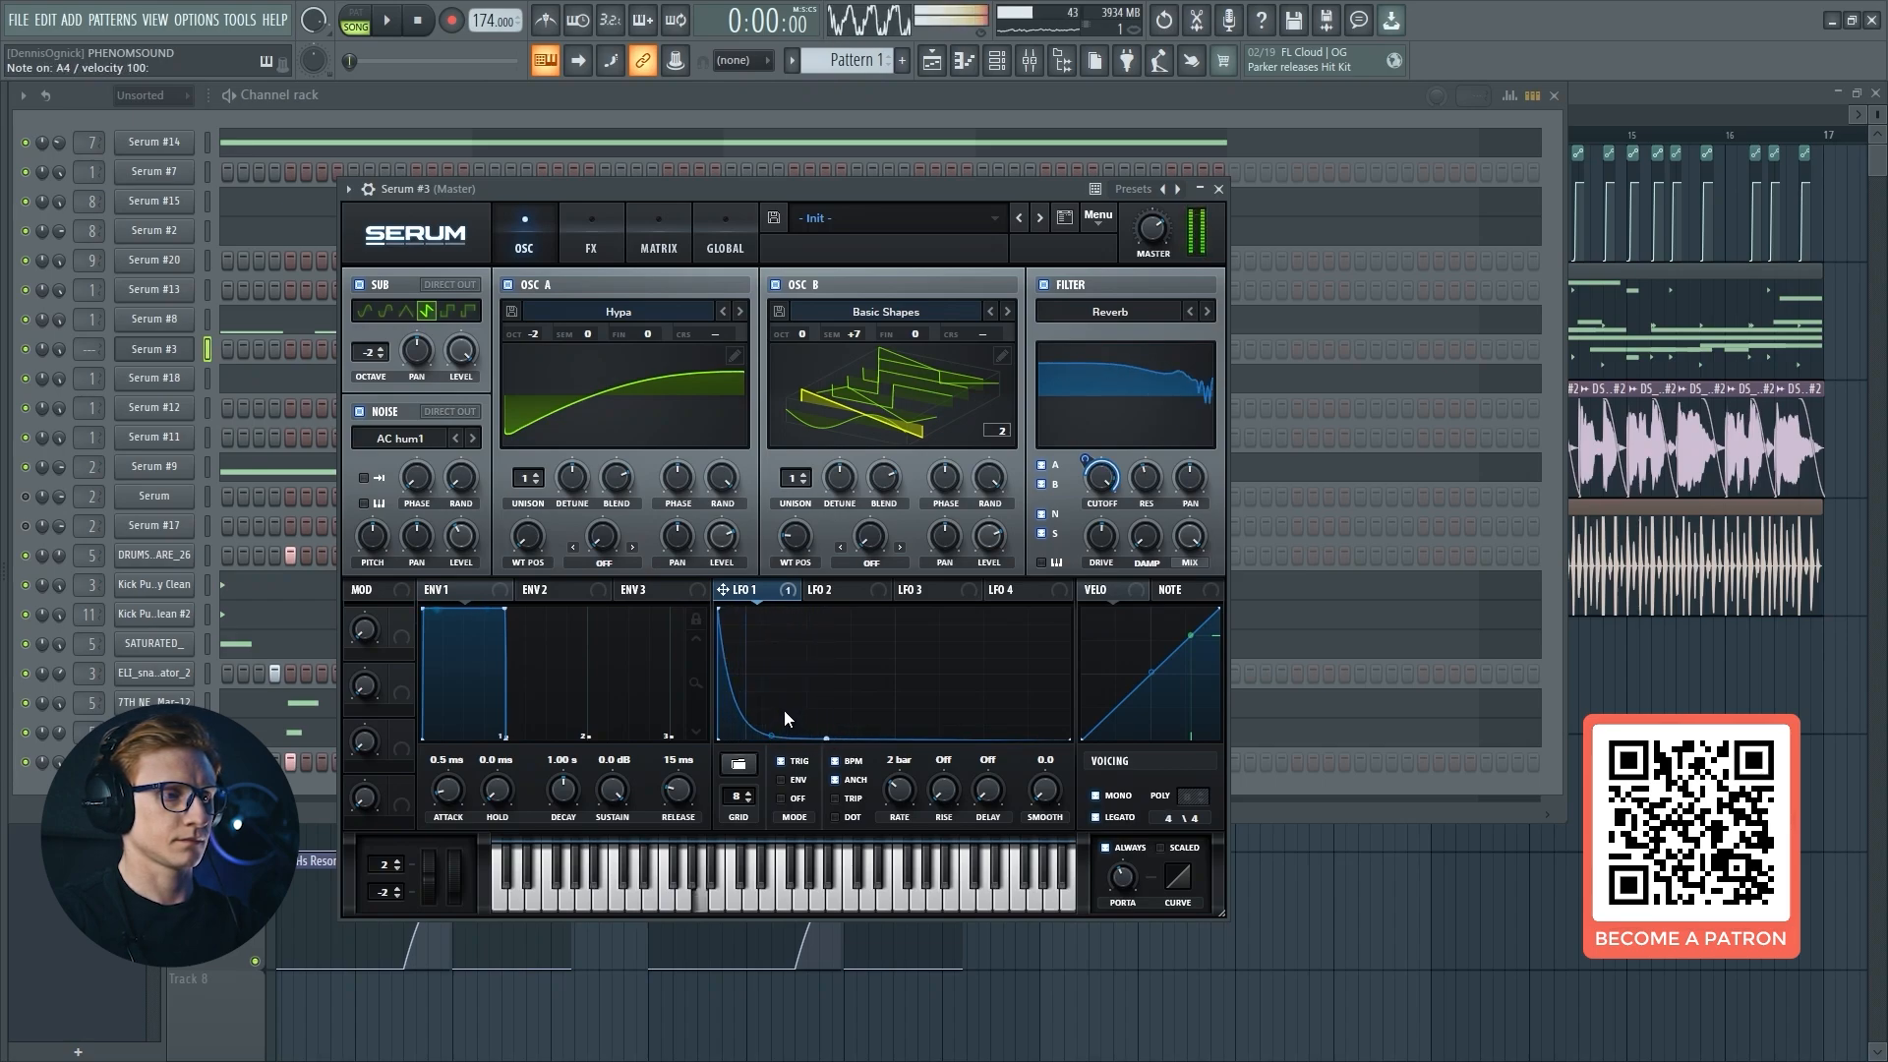
key(j)
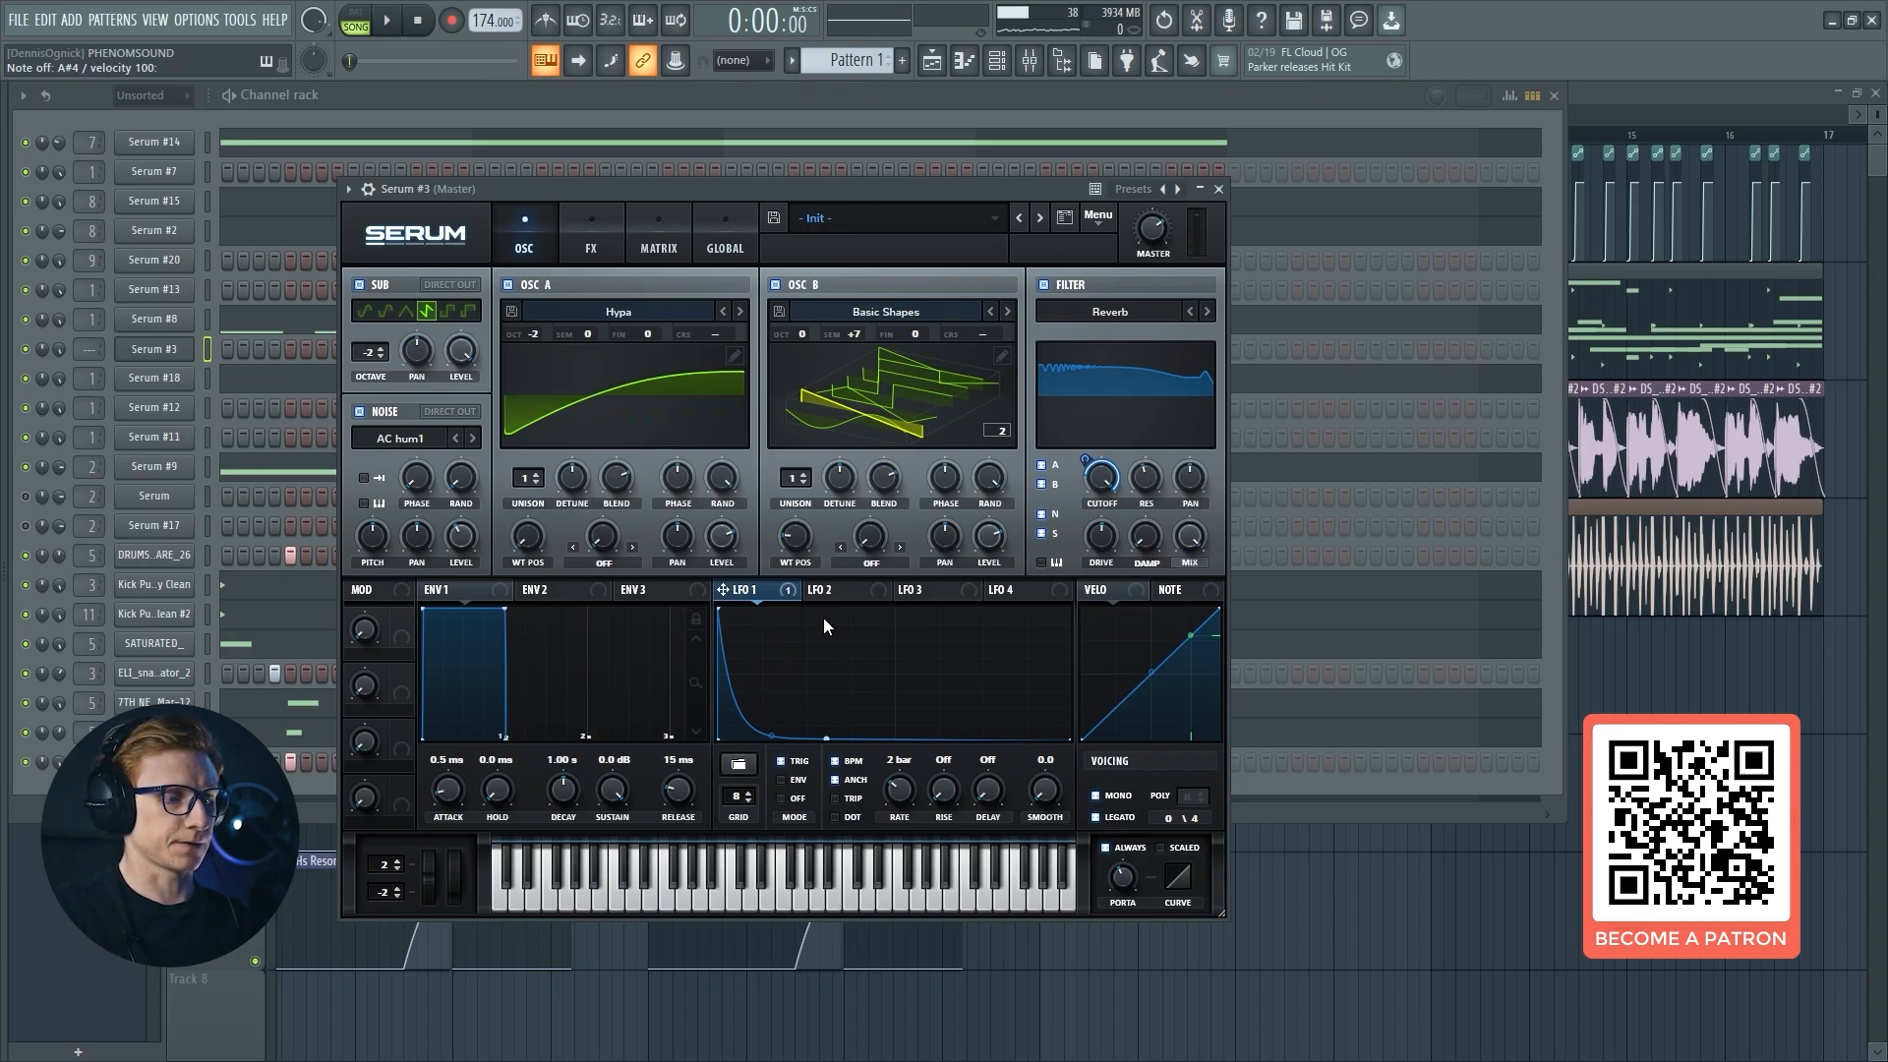
key(j)
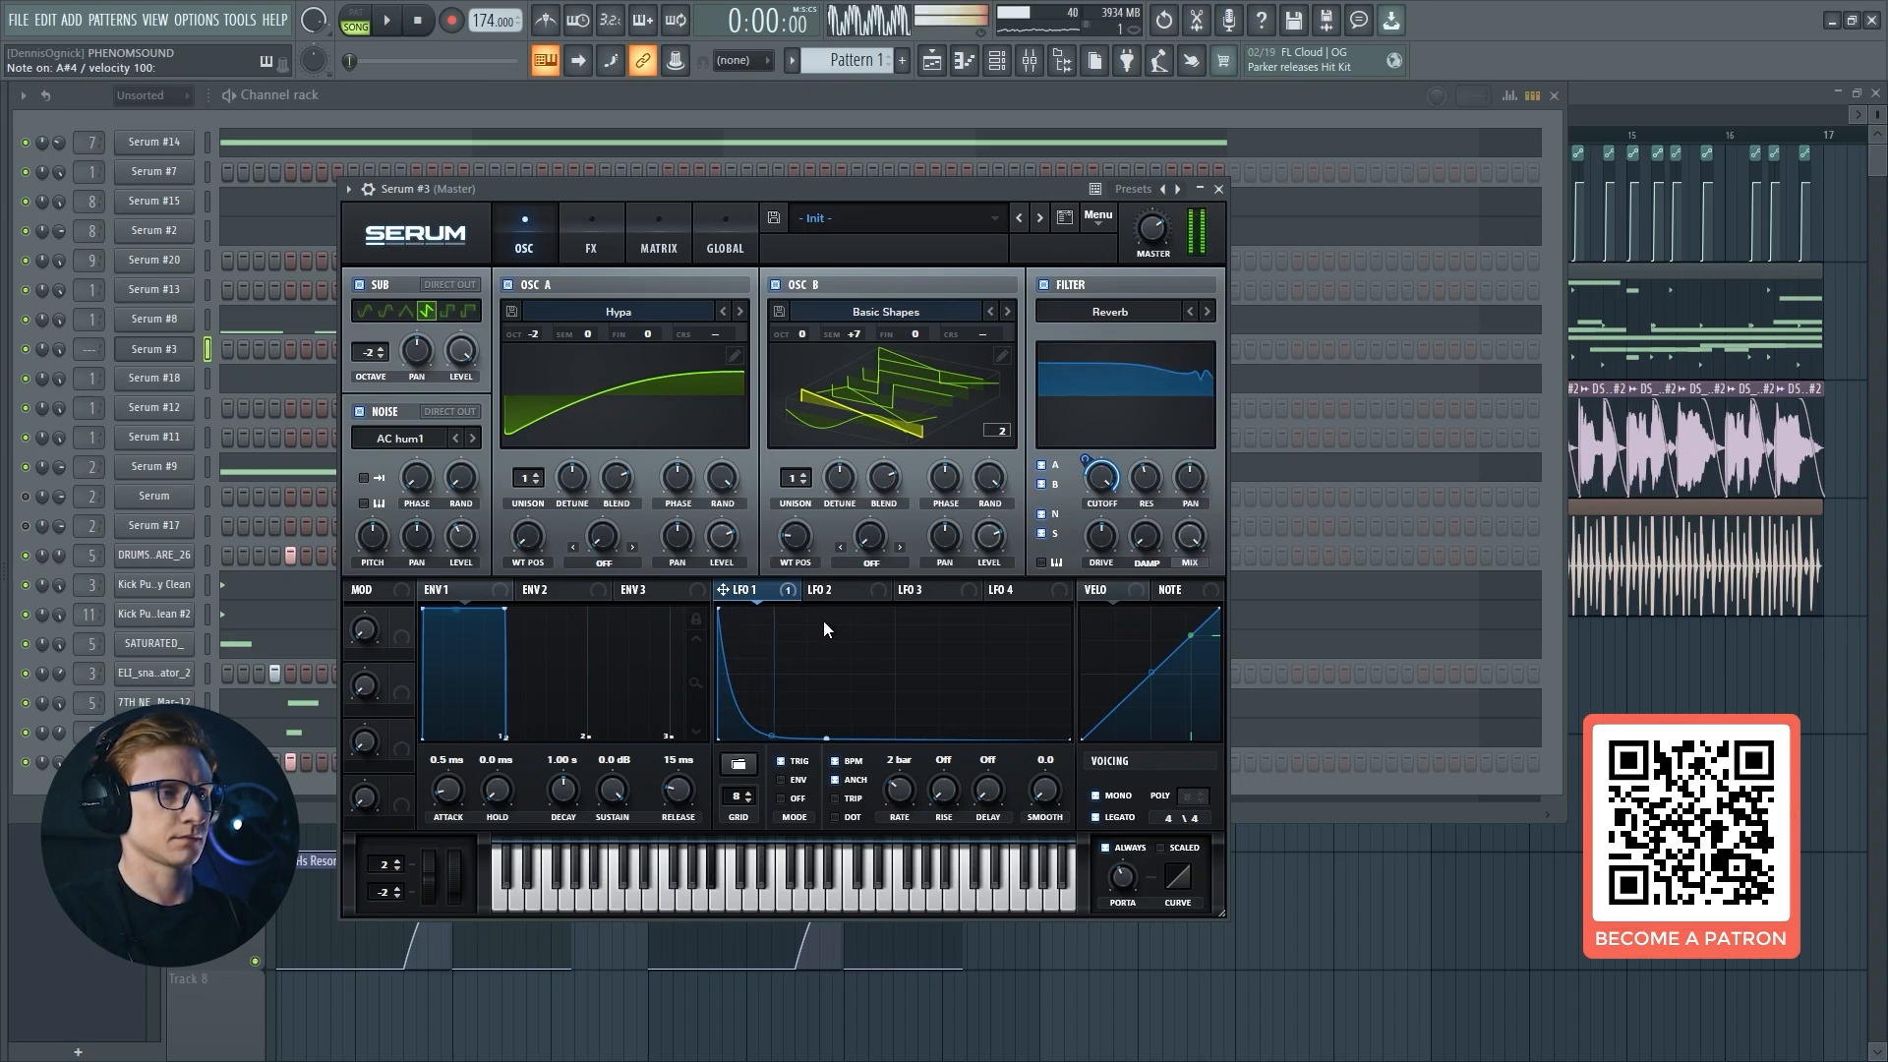
Shape LFO 2 as a roughly half-height triangle at a 1/16 rate and route it to Mast.Tun in the modulation matrix.
click(834, 592)
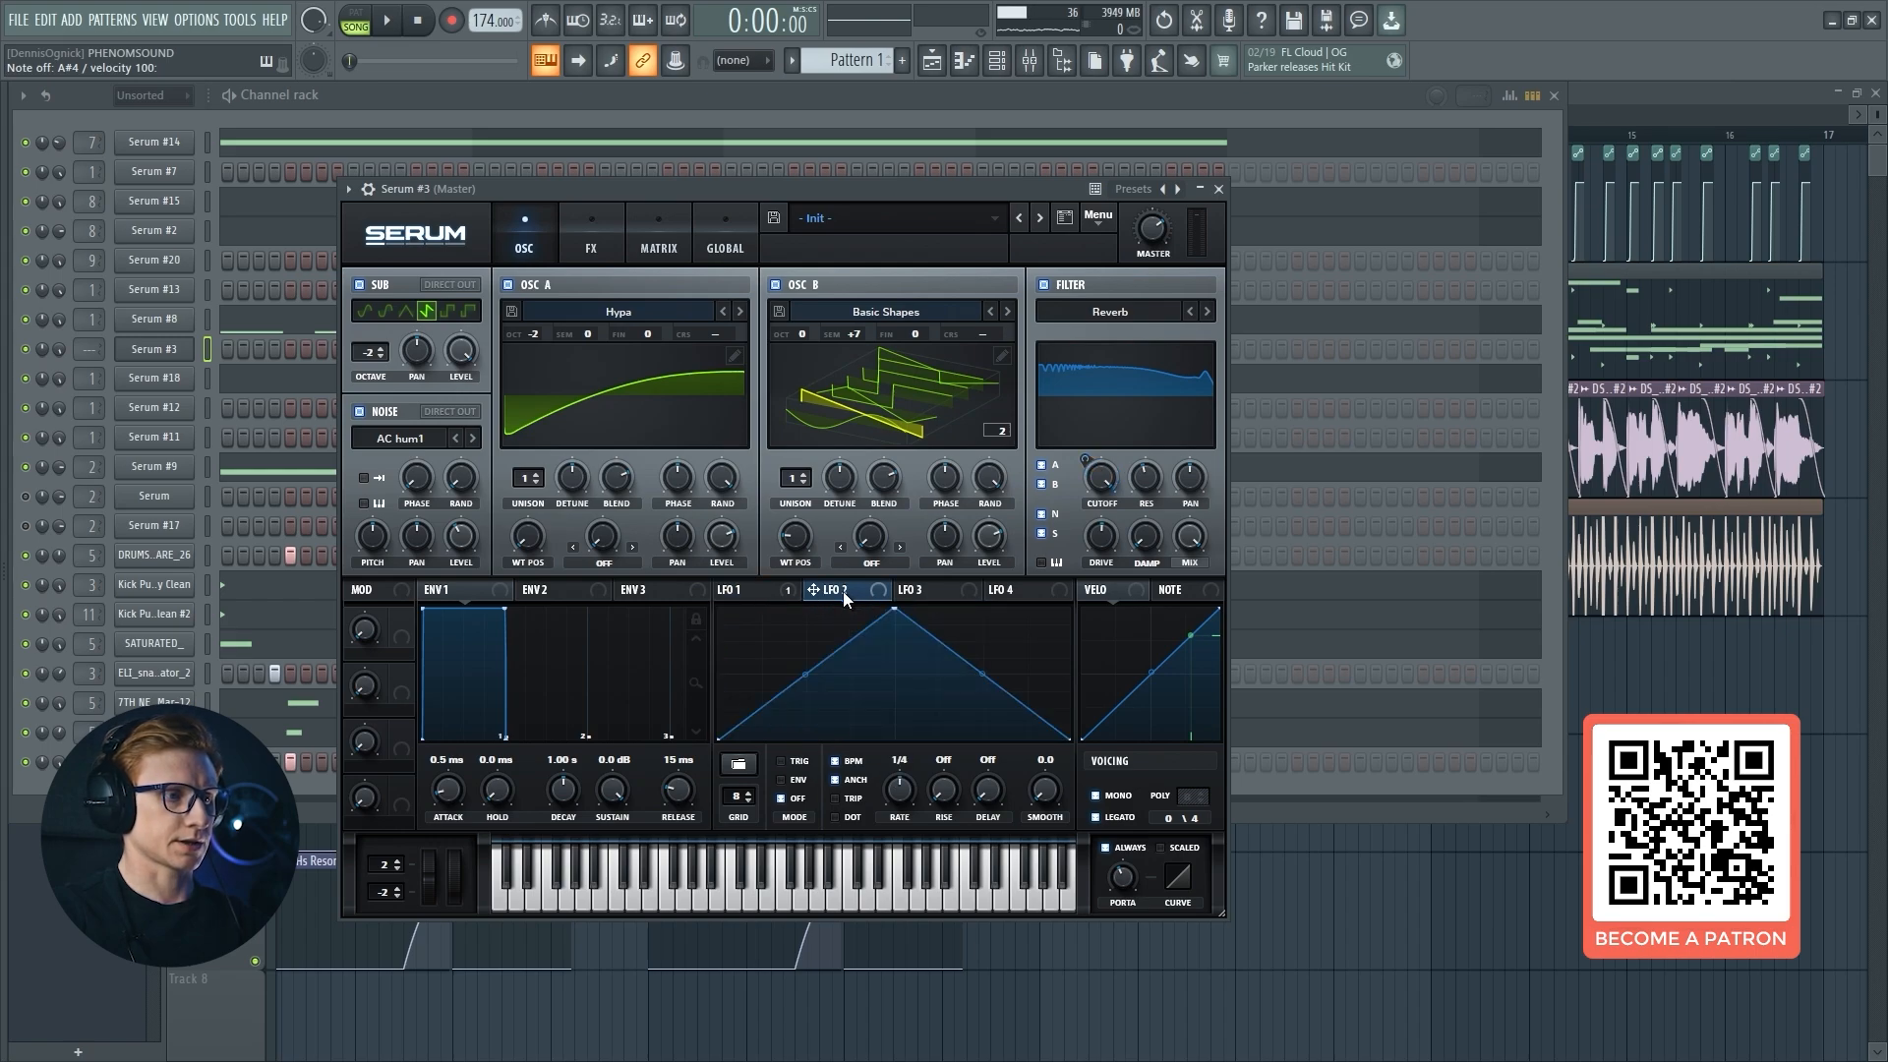
drag(893, 612, 895, 688)
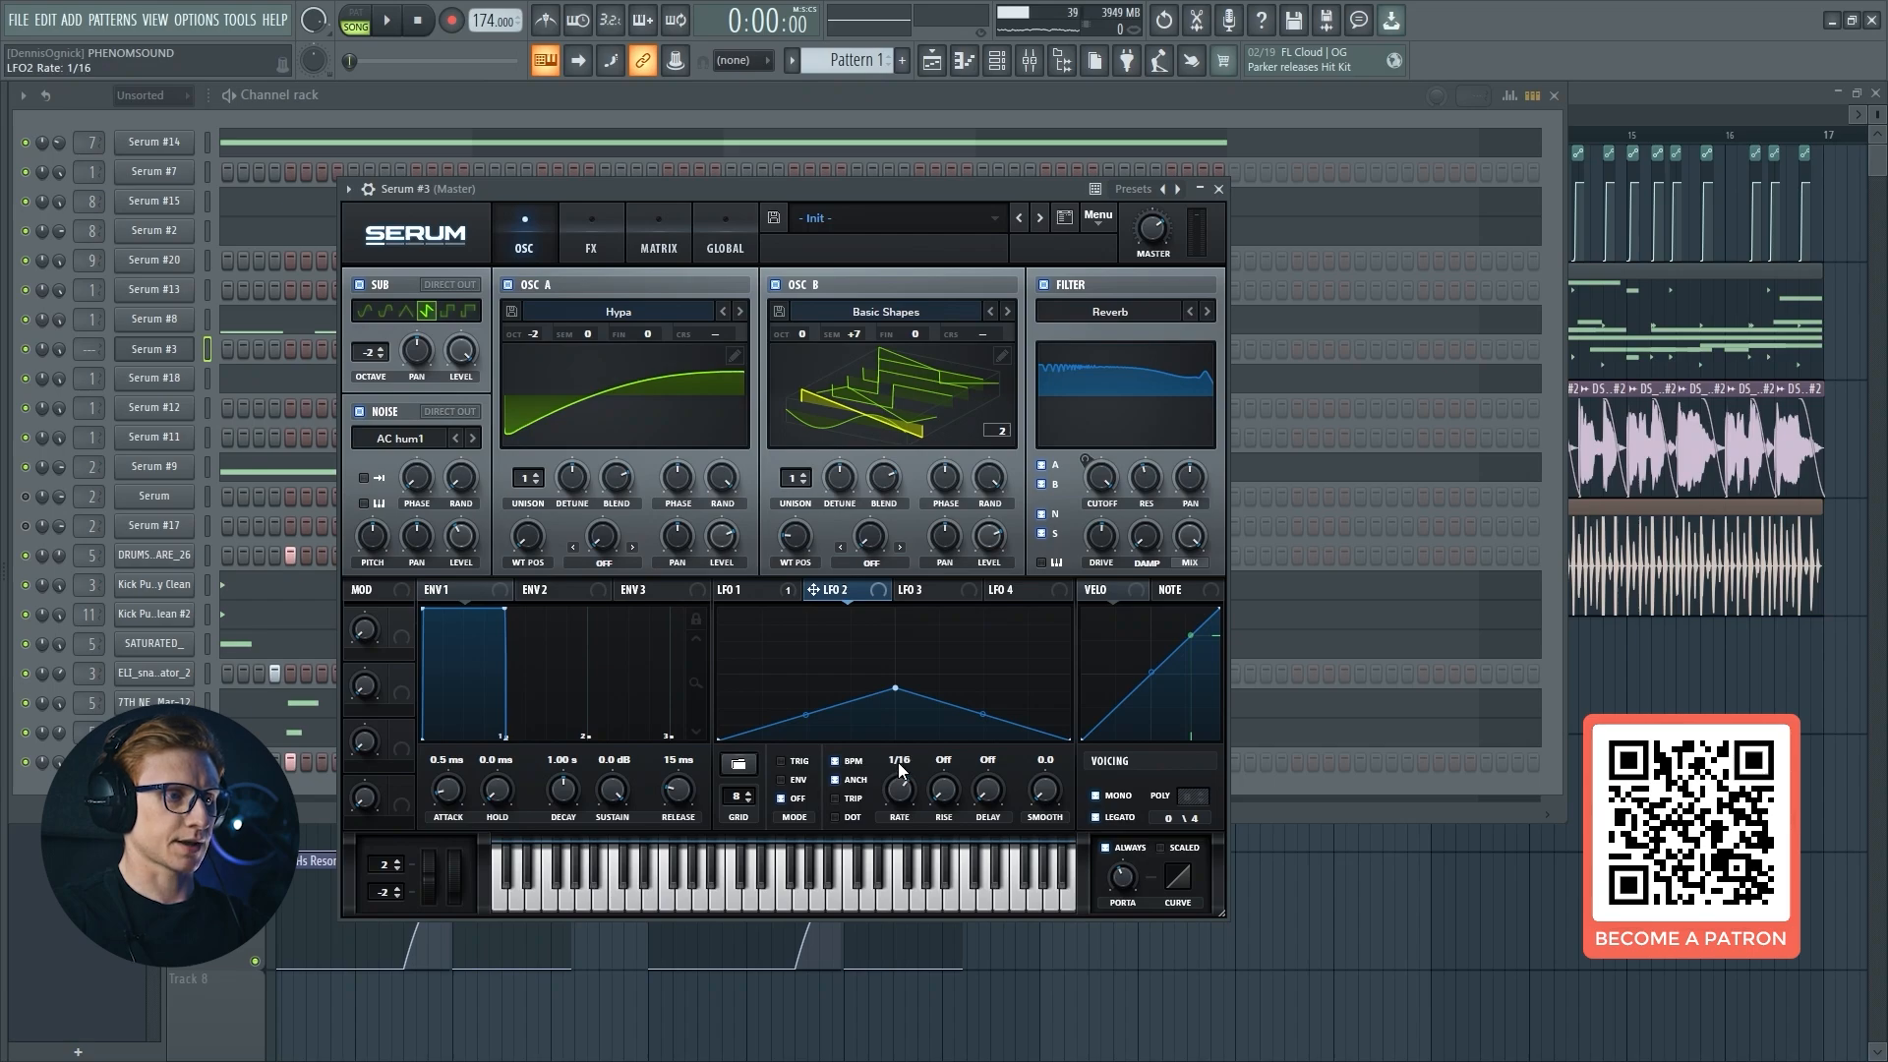
click(658, 261)
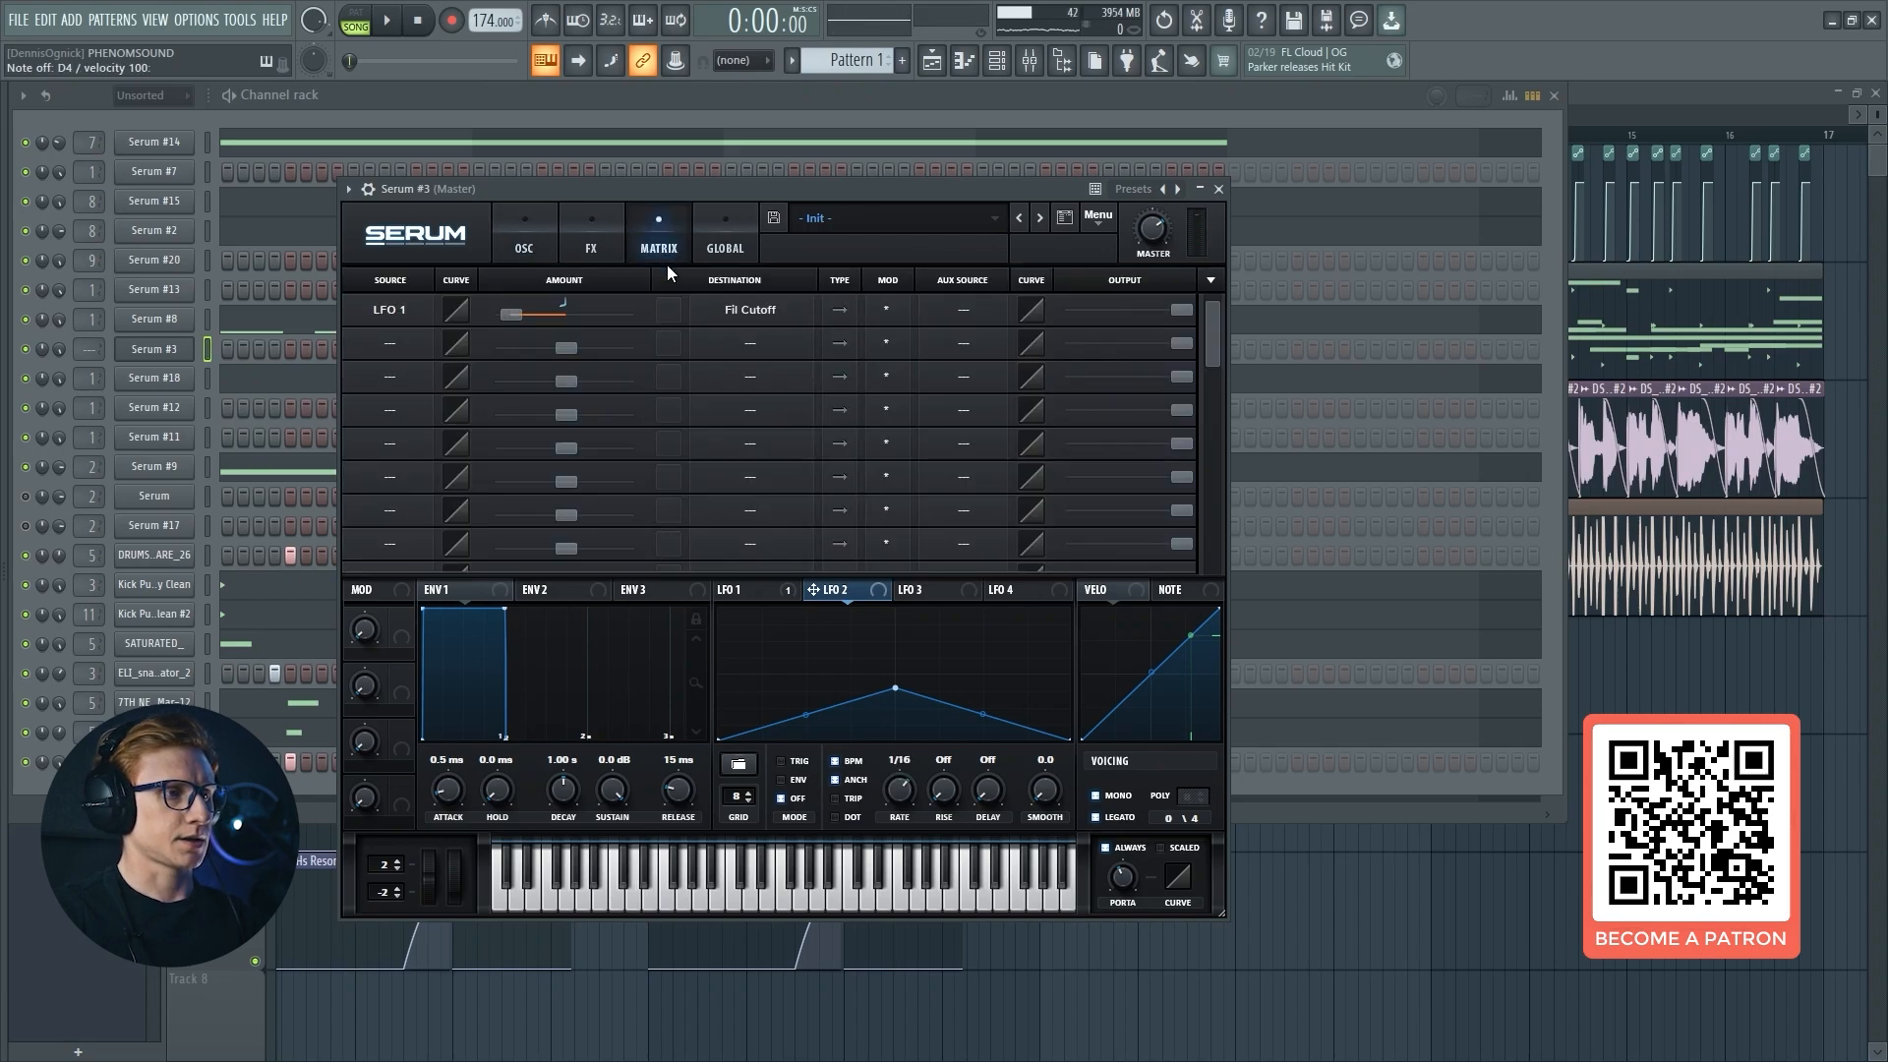
click(710, 356)
mouse_move(787, 546)
click(919, 539)
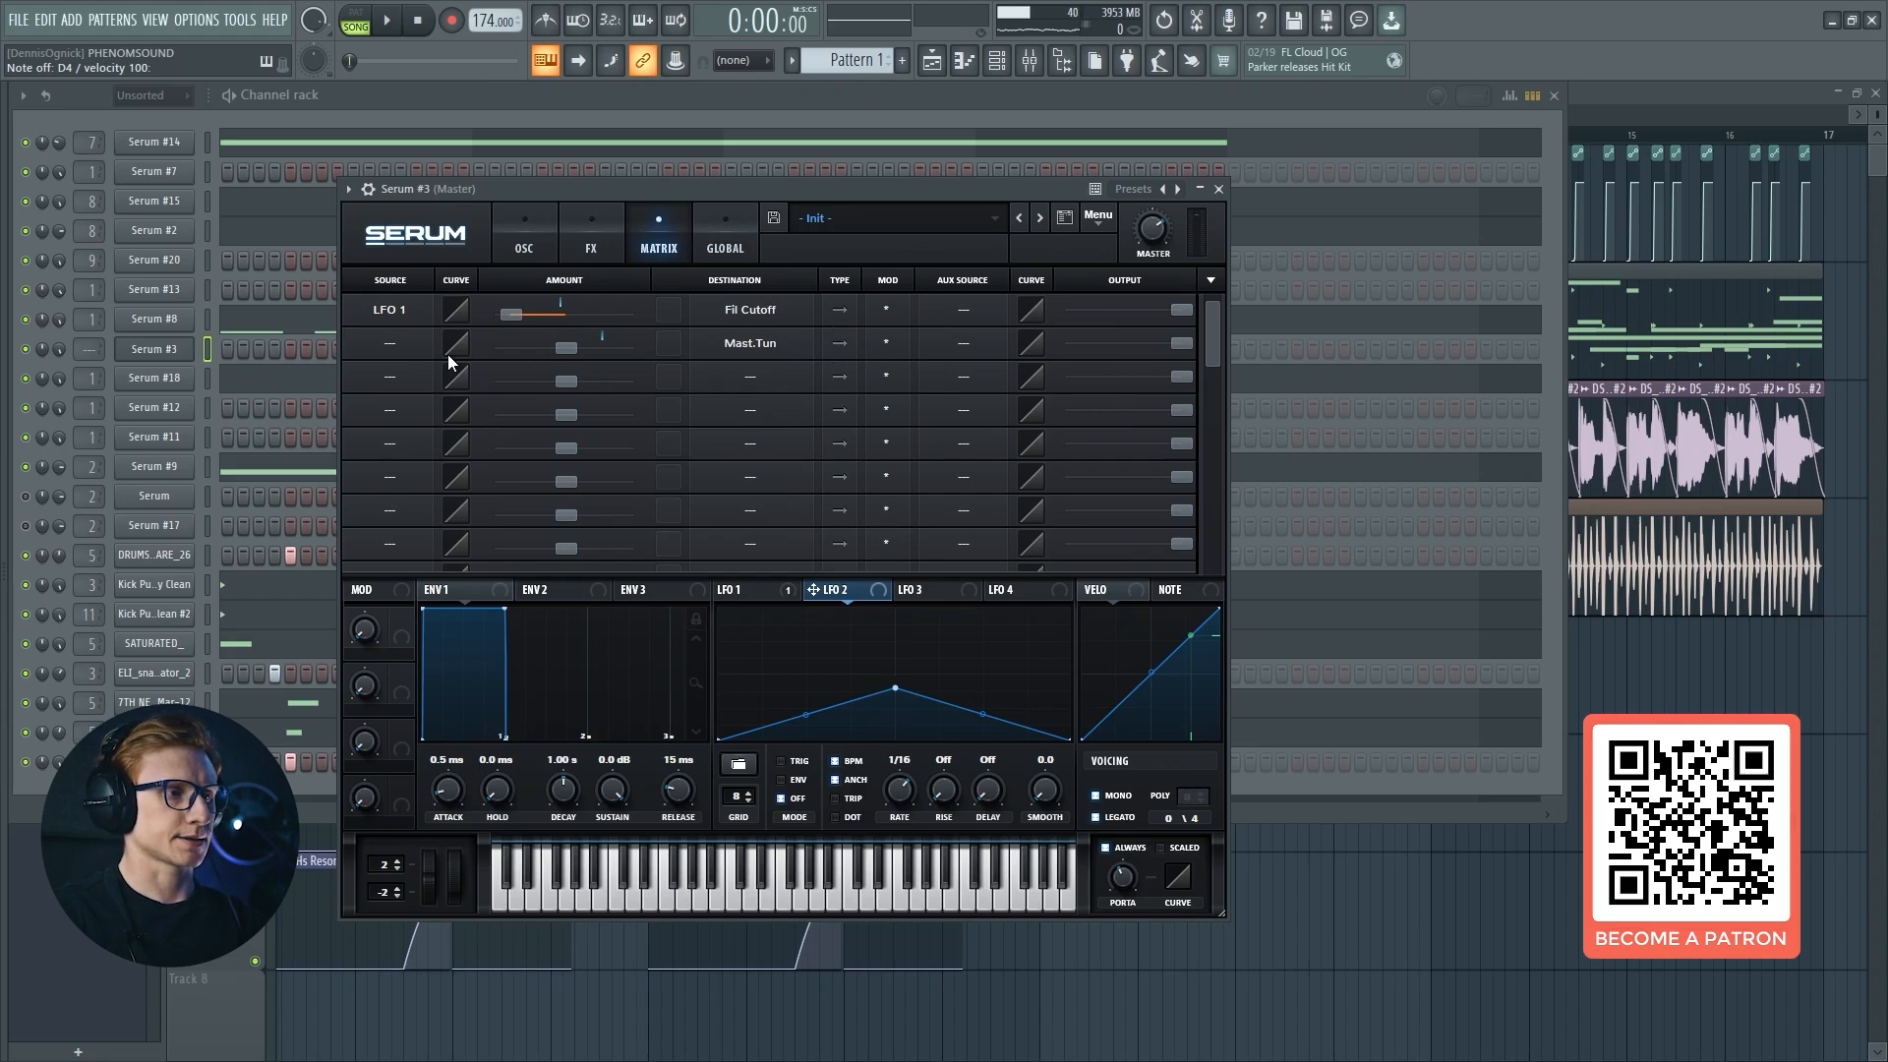
key(Return)
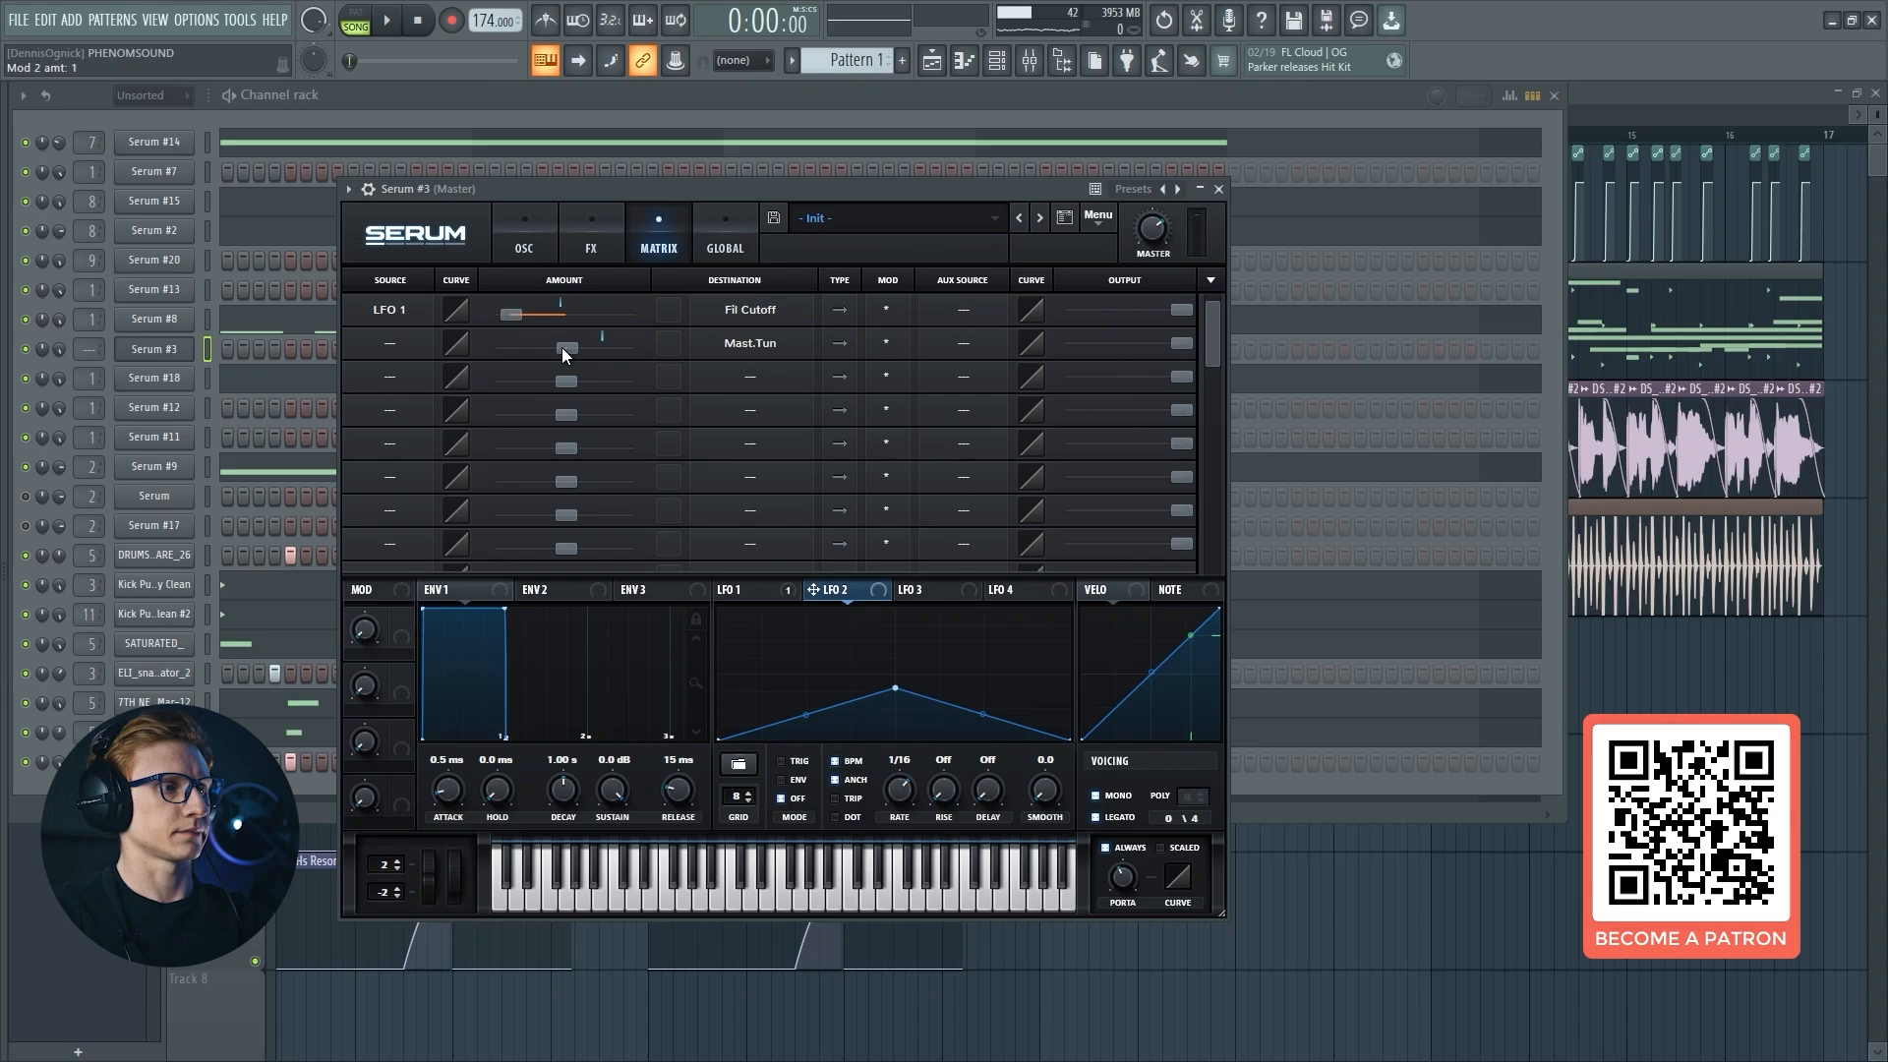
click(391, 342)
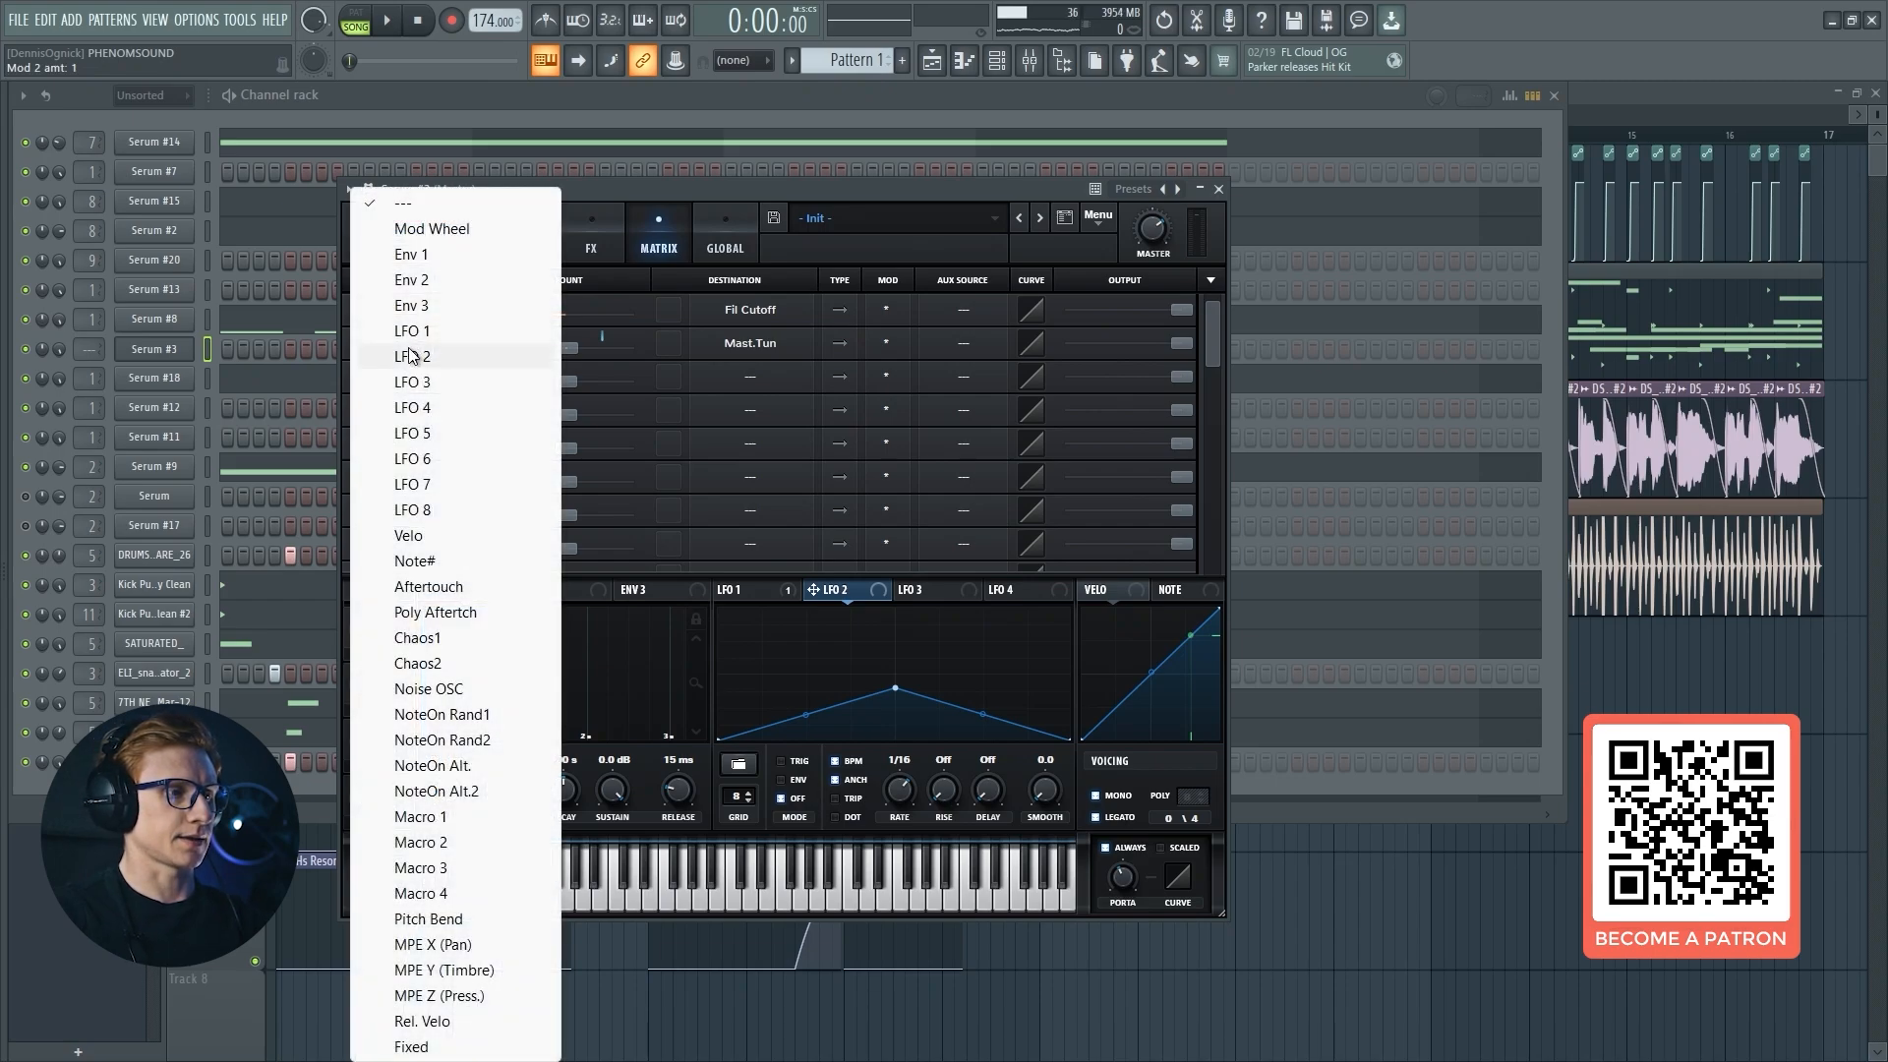
click(411, 357)
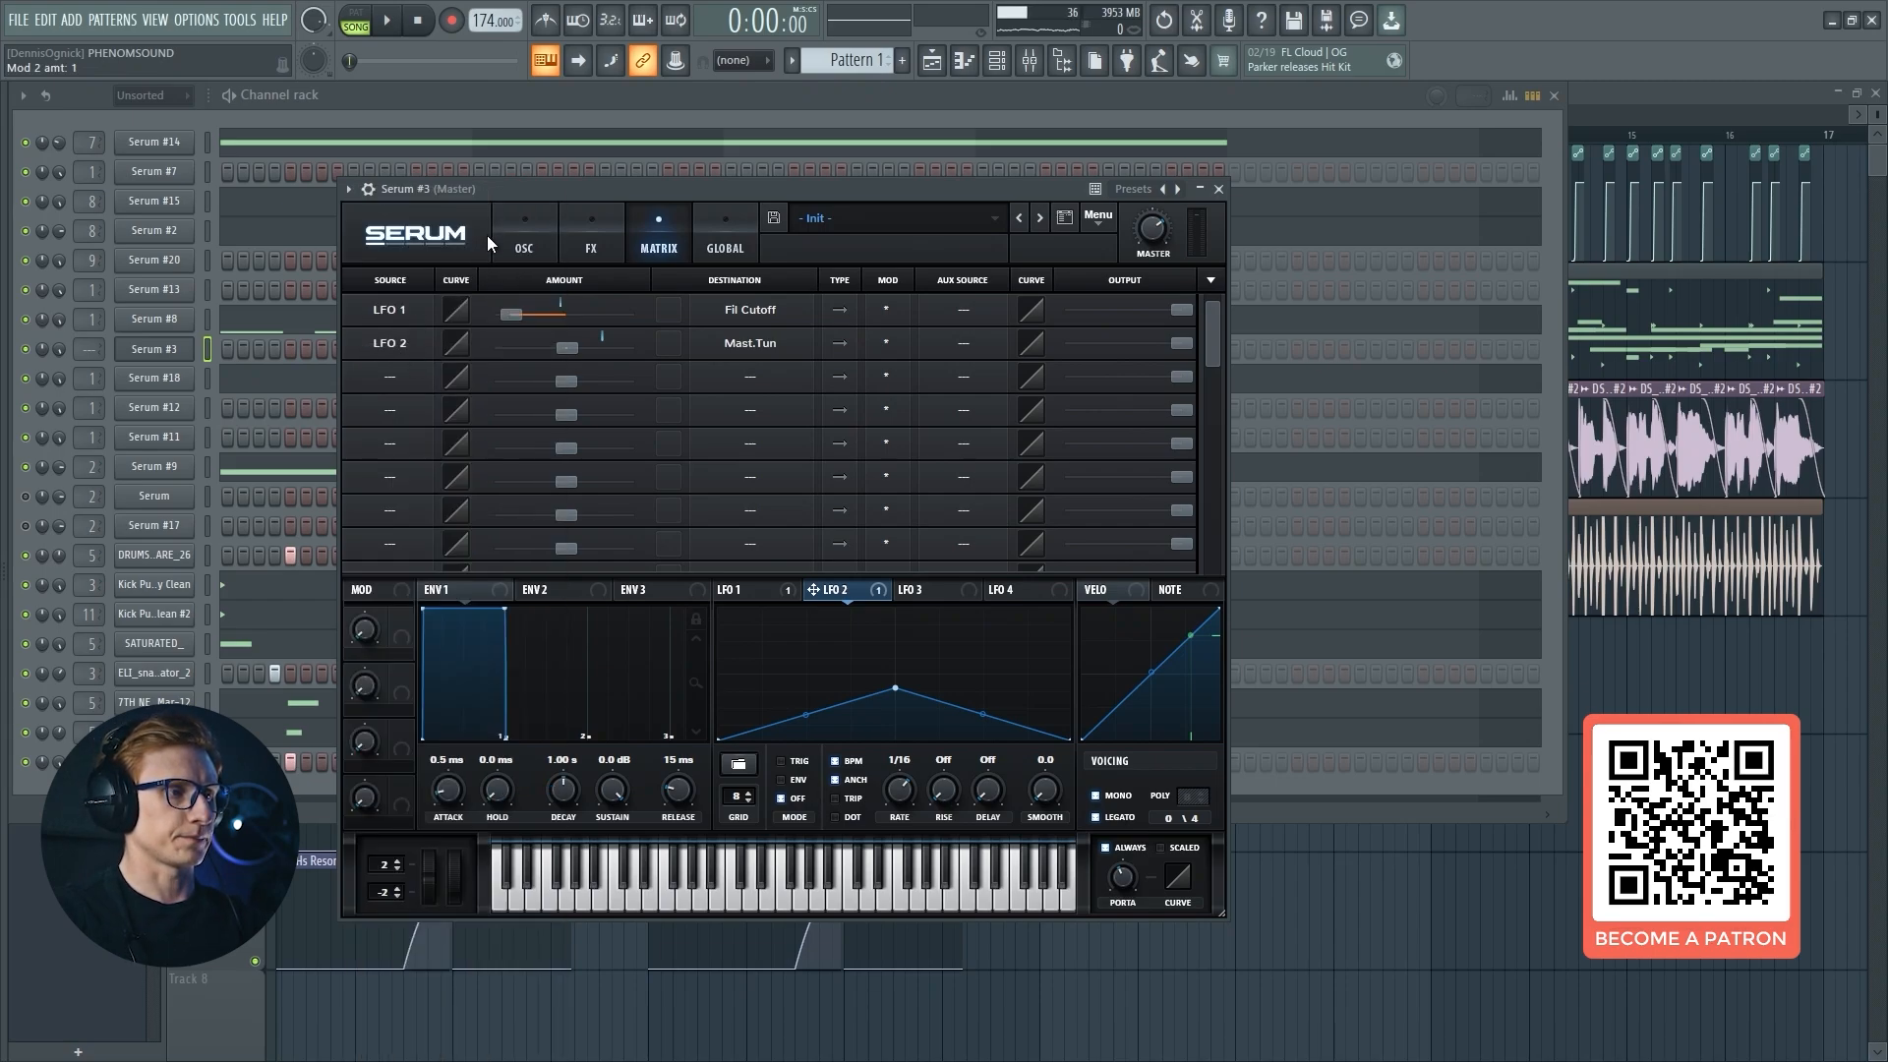
Audition notes with the pitch modulation and fine-tune the peak of LFO 2's triangle.
key(x)
key(n)
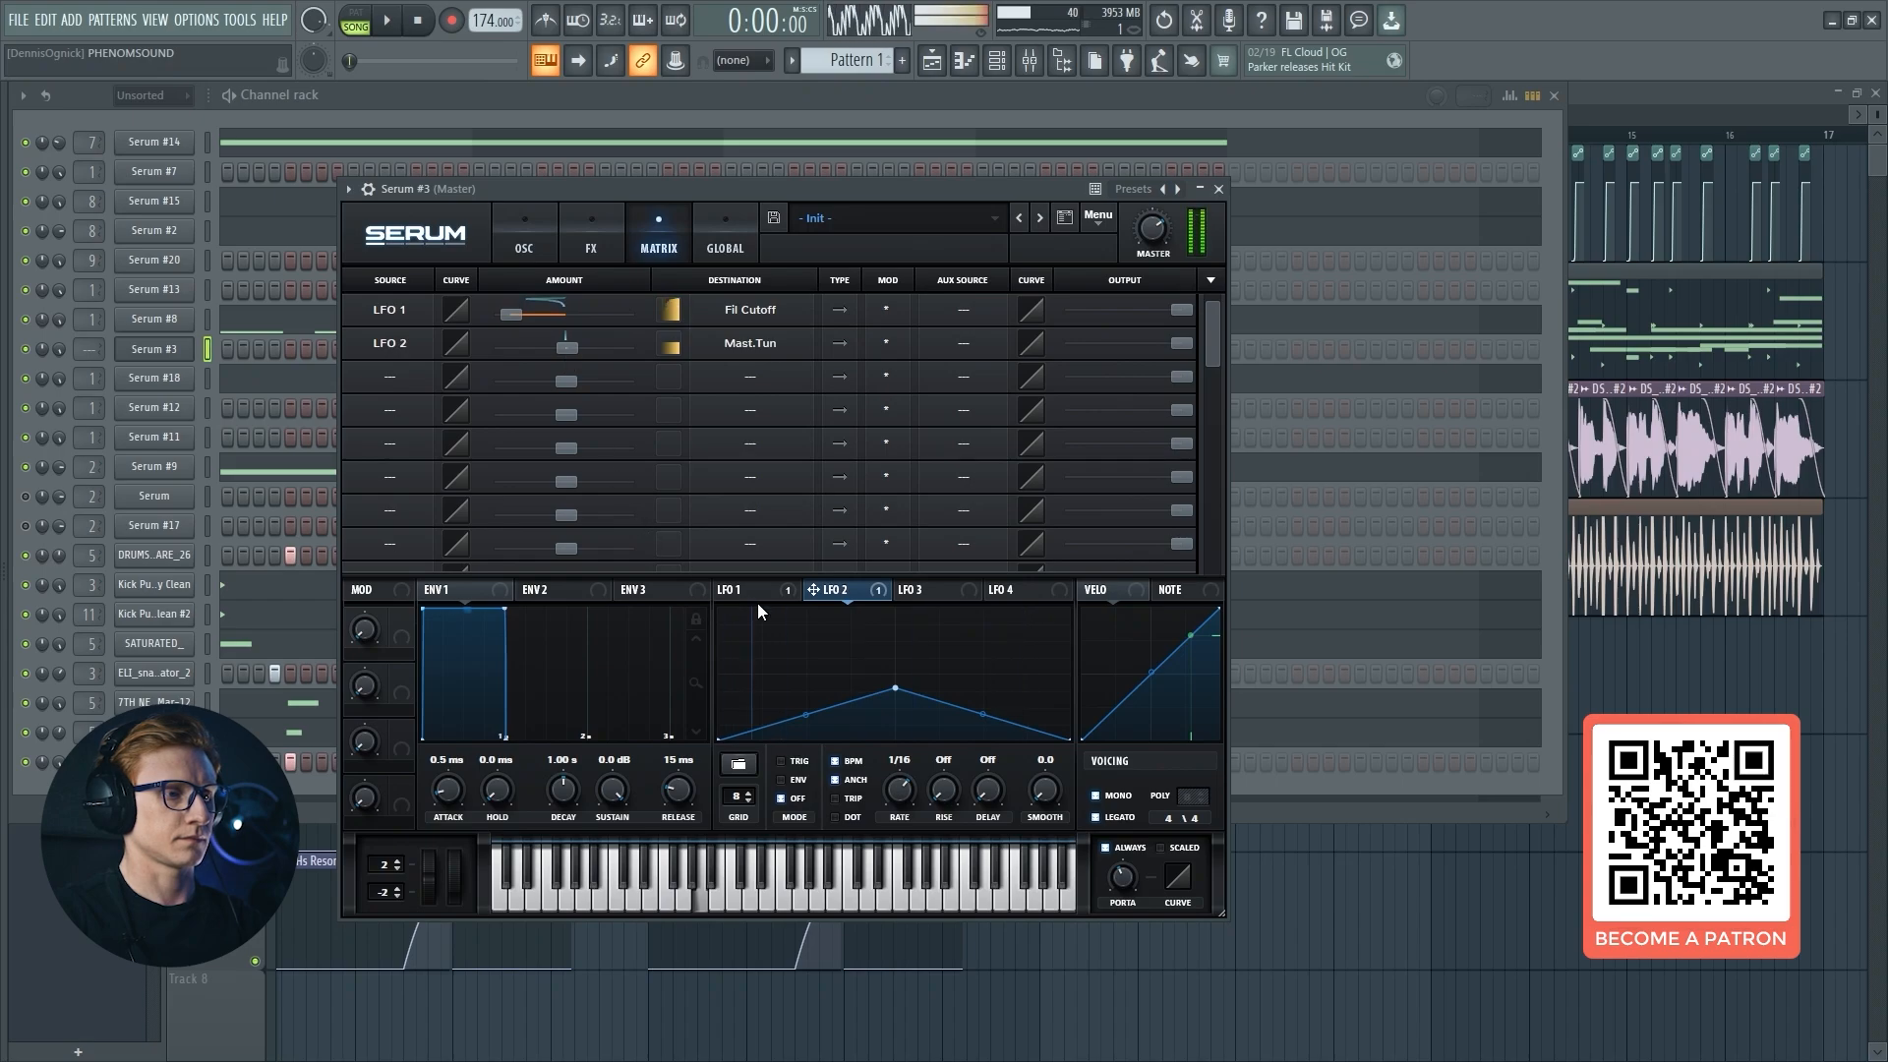
mouse_move(894, 687)
mouse_down()
mouse_move(887, 612)
mouse_move(891, 756)
mouse_move(892, 649)
mouse_move(892, 685)
mouse_up()
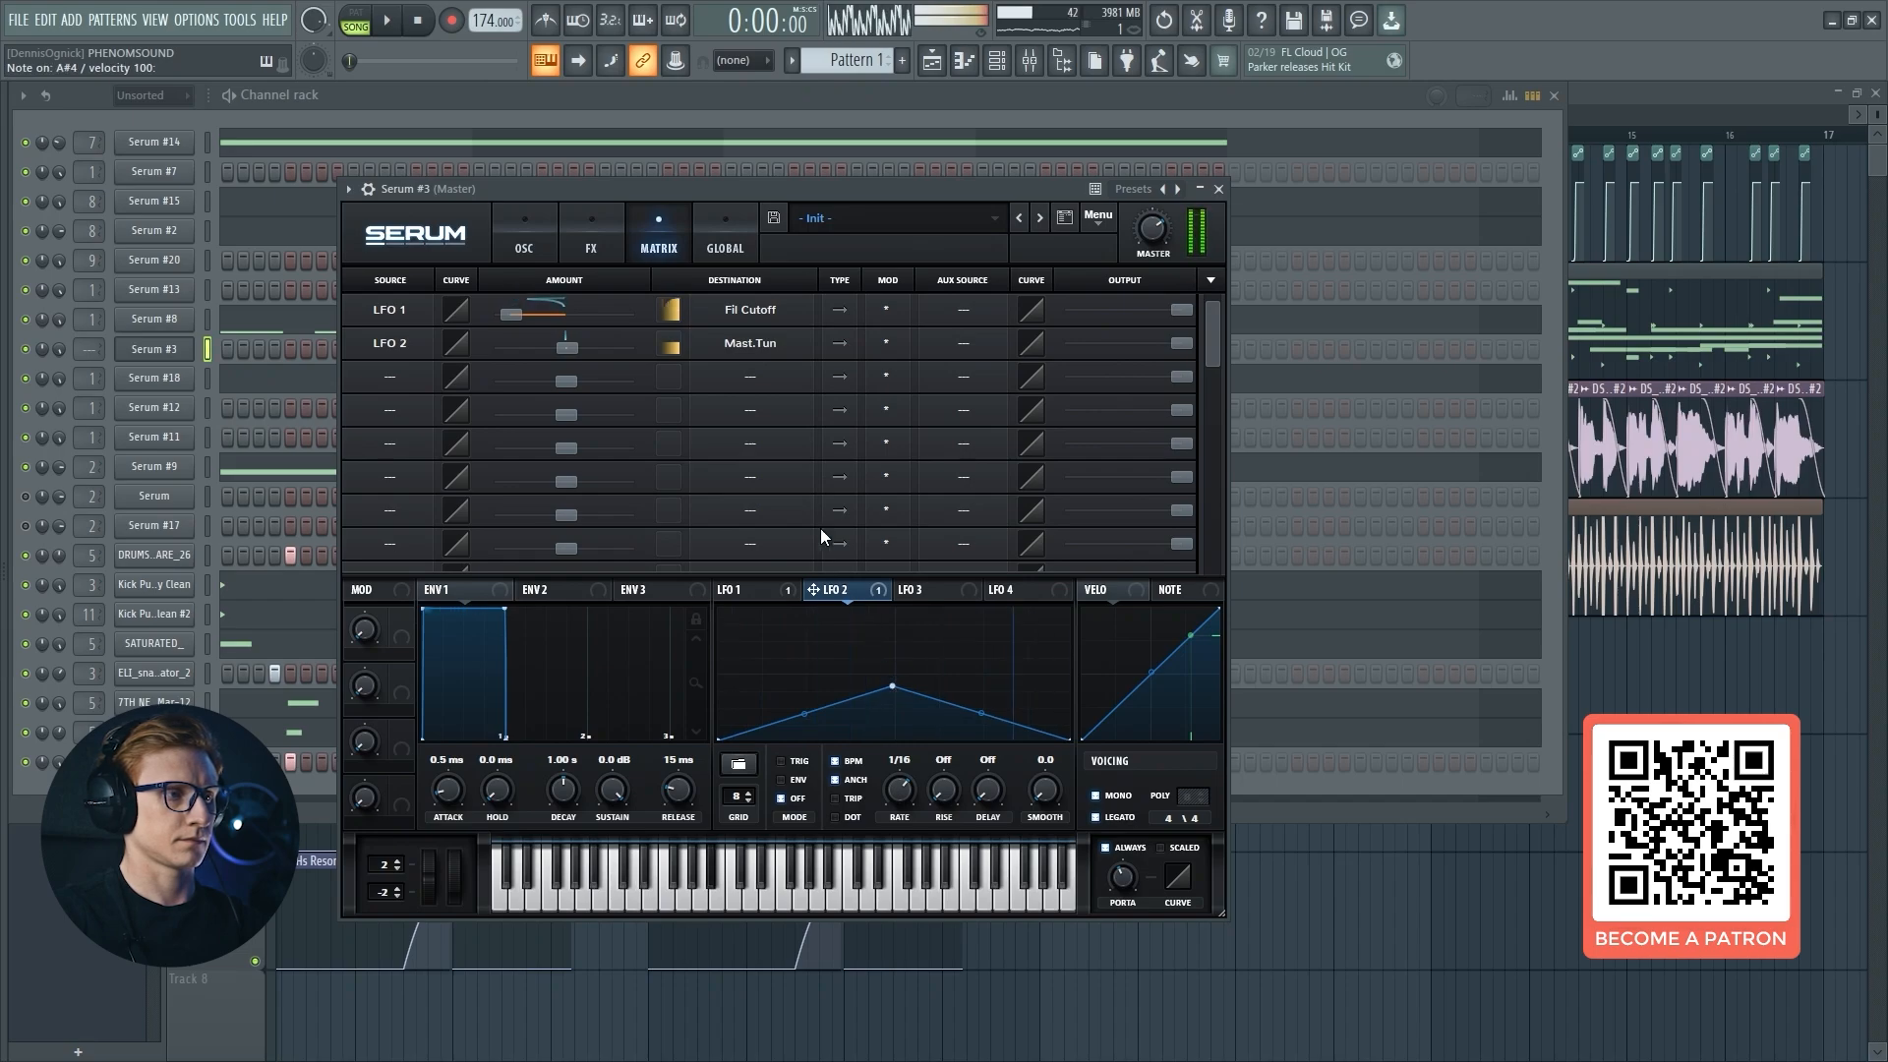
Turn on the Distortion effect, set its type to Asym, adjust the drive and audition the result.
click(591, 251)
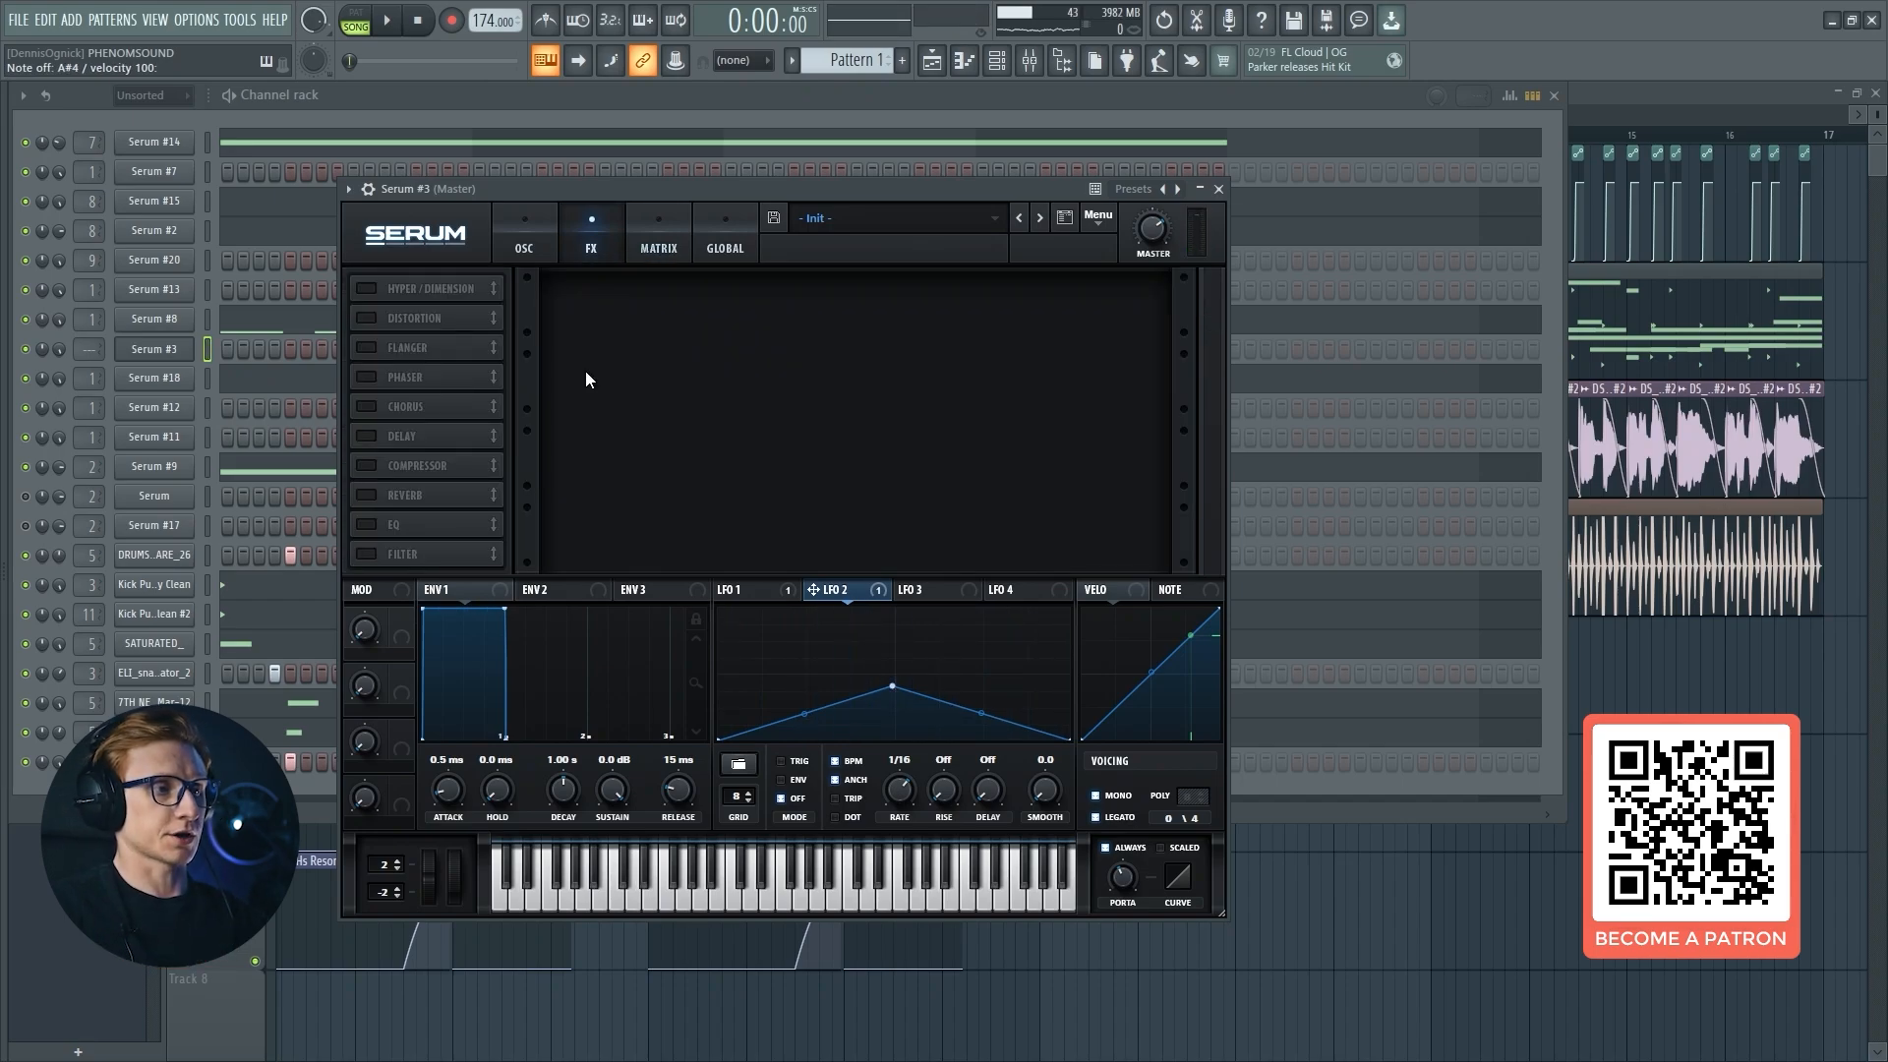
key(n)
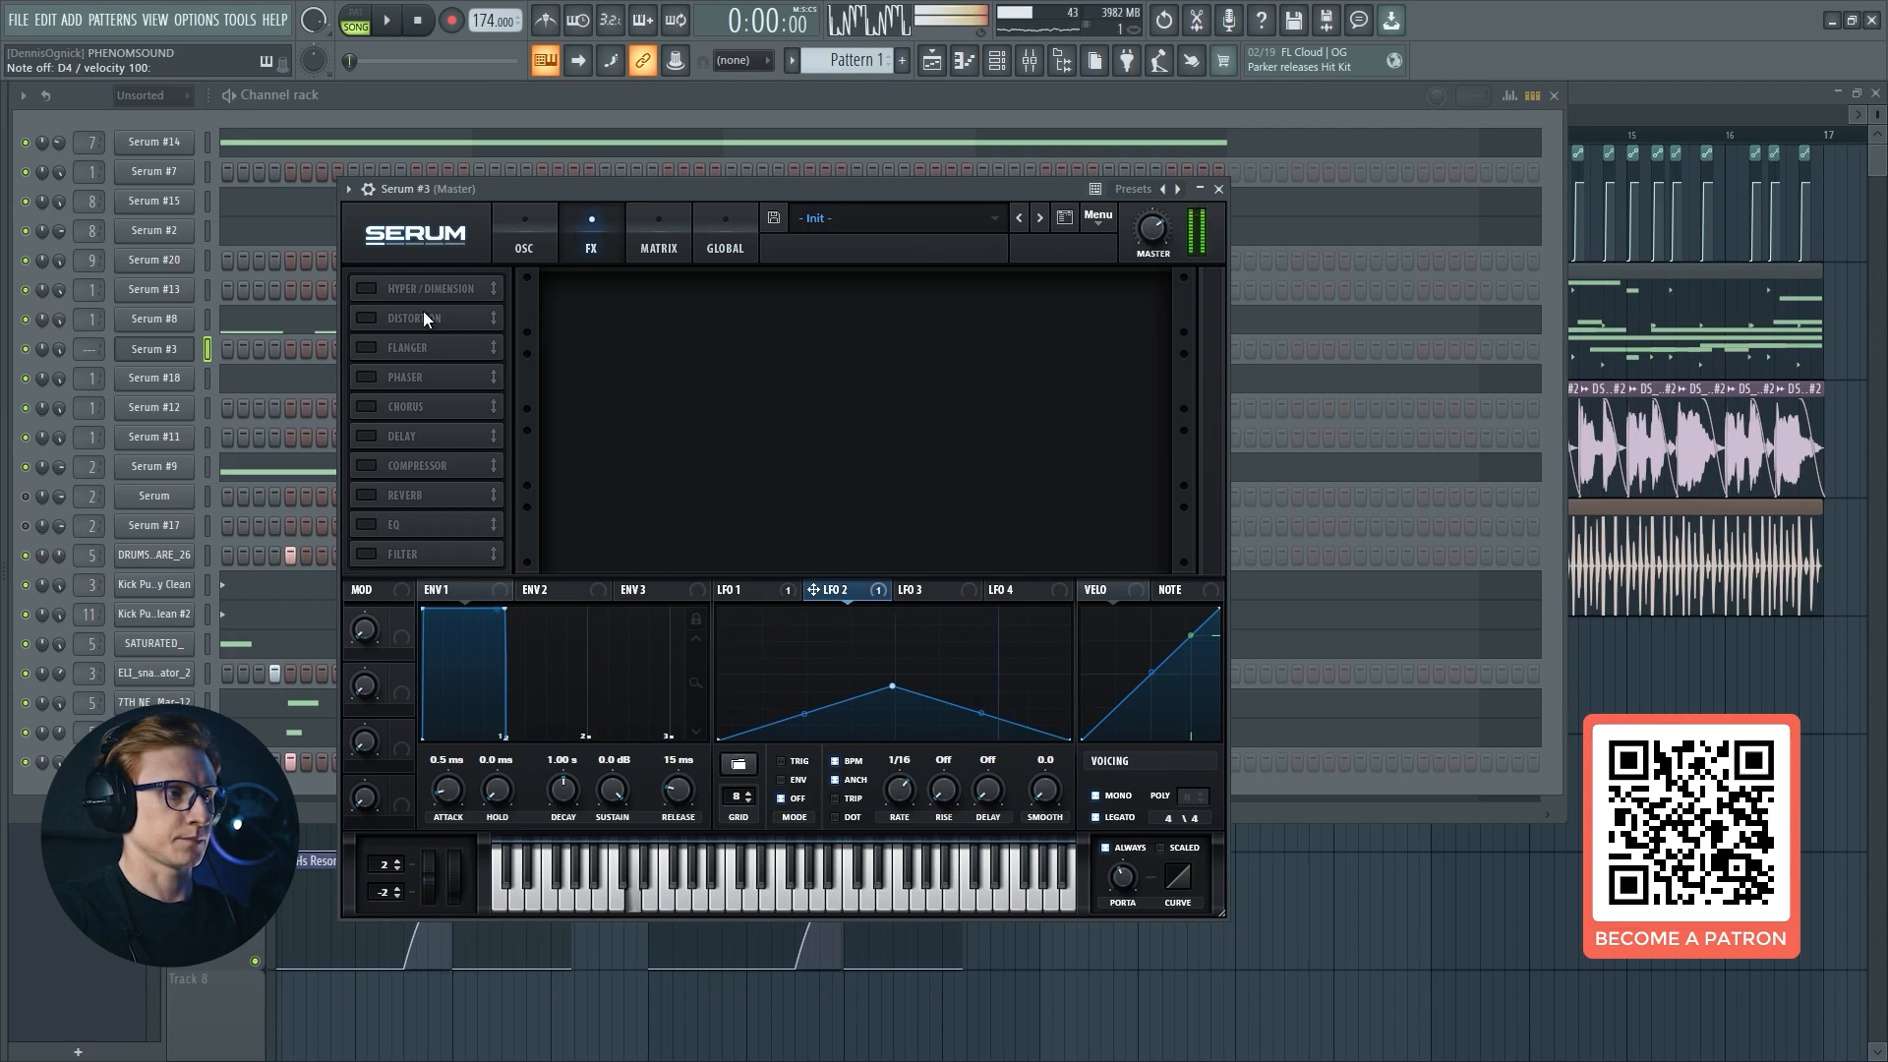
click(671, 253)
click(595, 241)
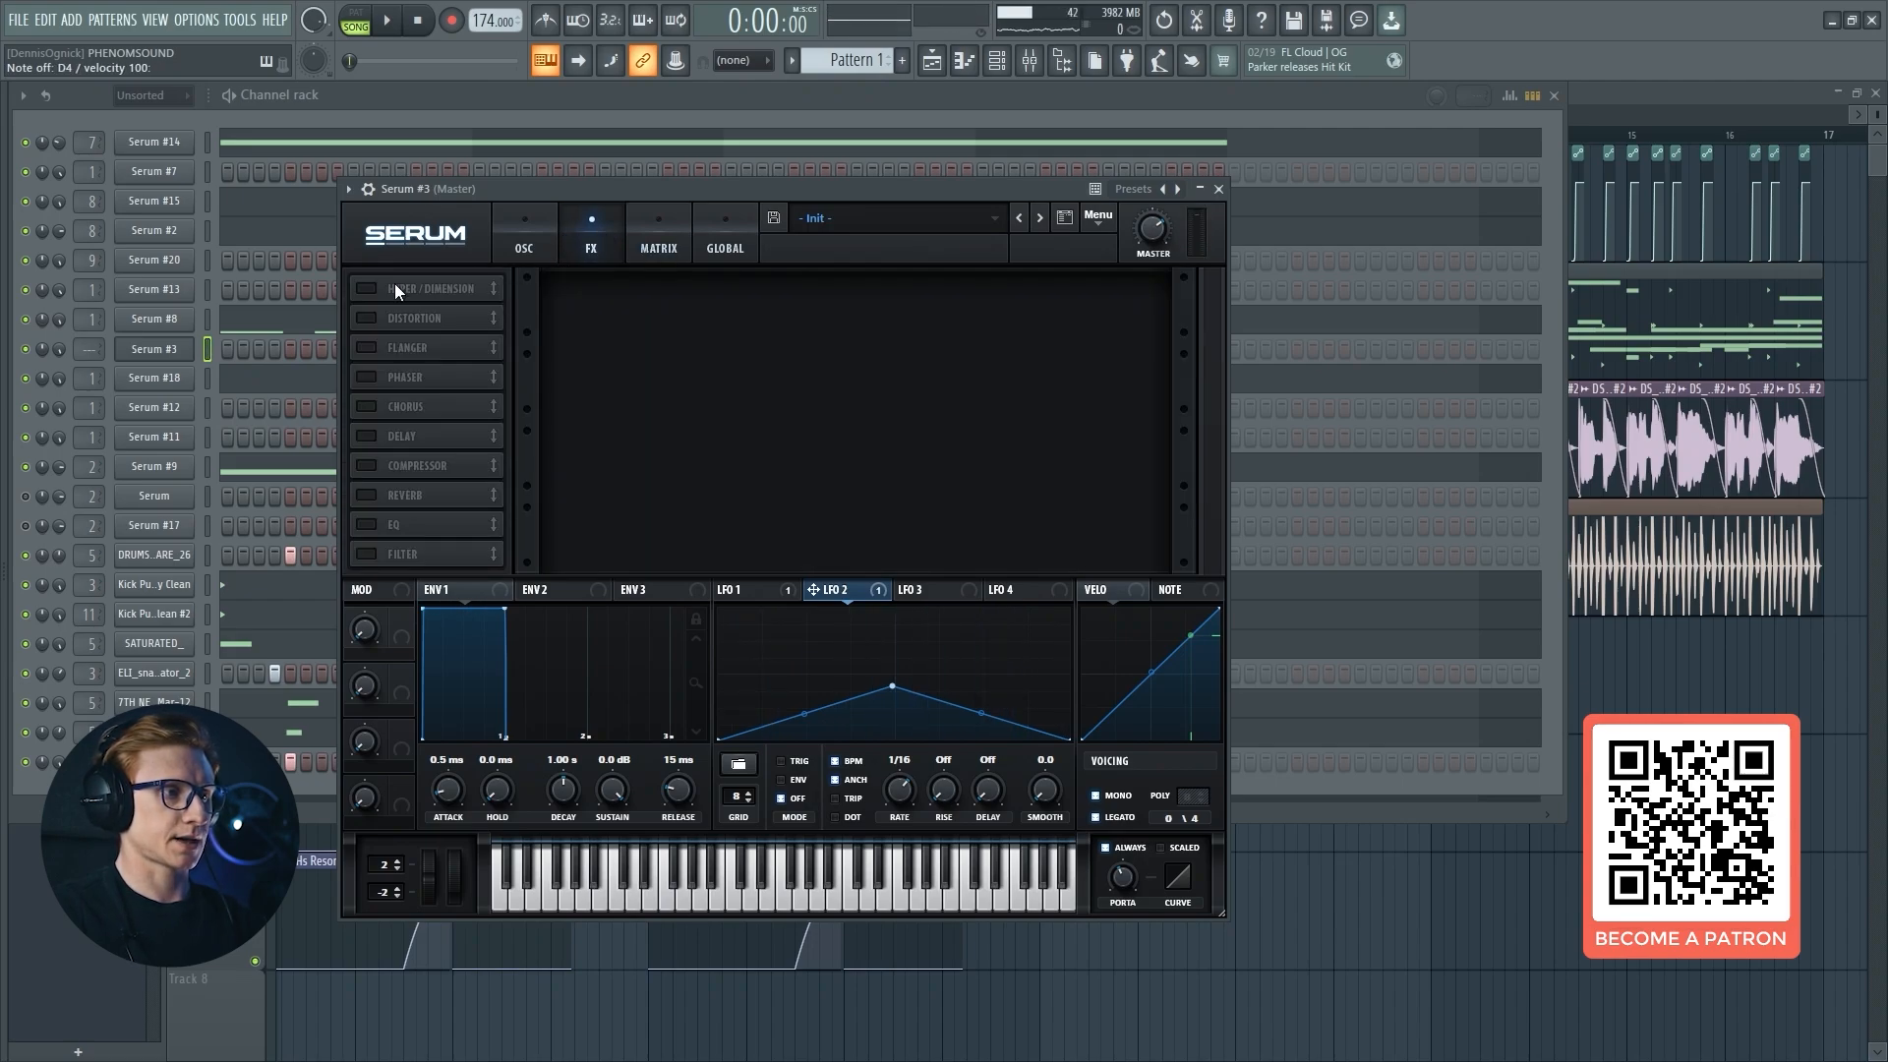
click(367, 317)
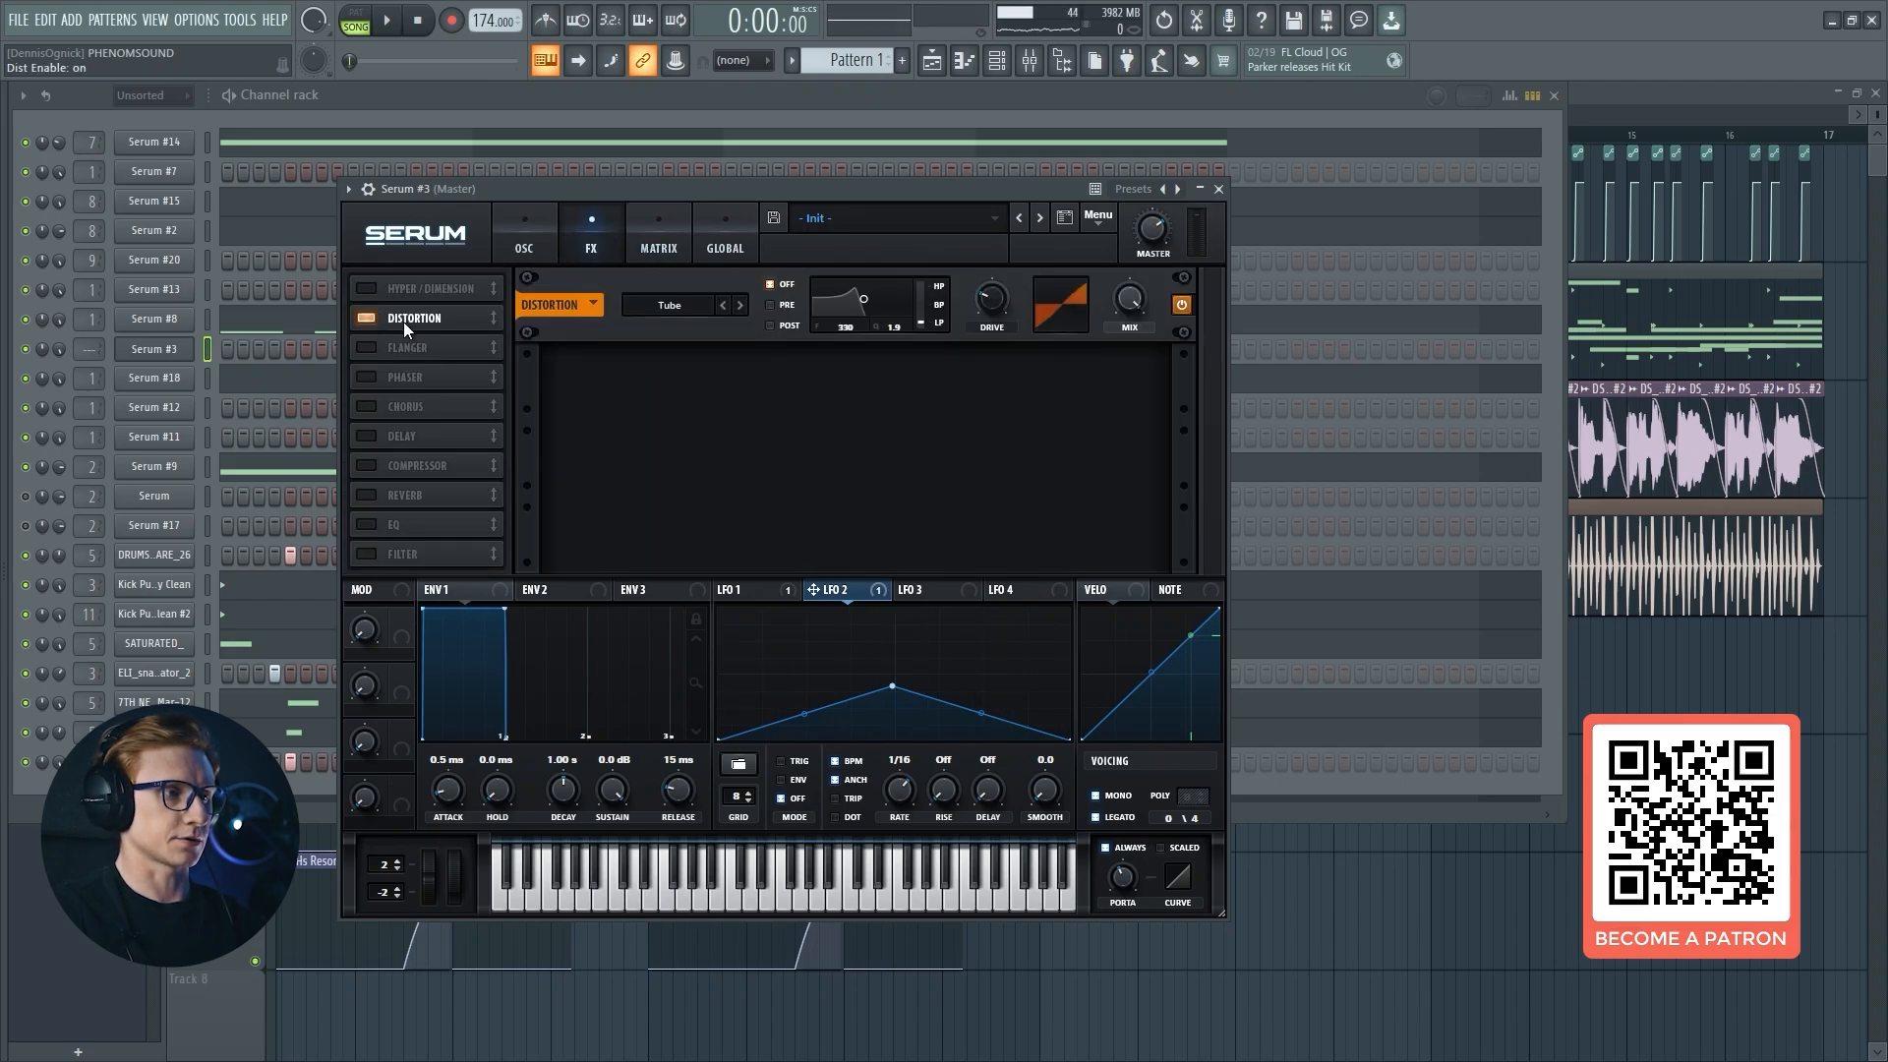
click(681, 304)
click(708, 566)
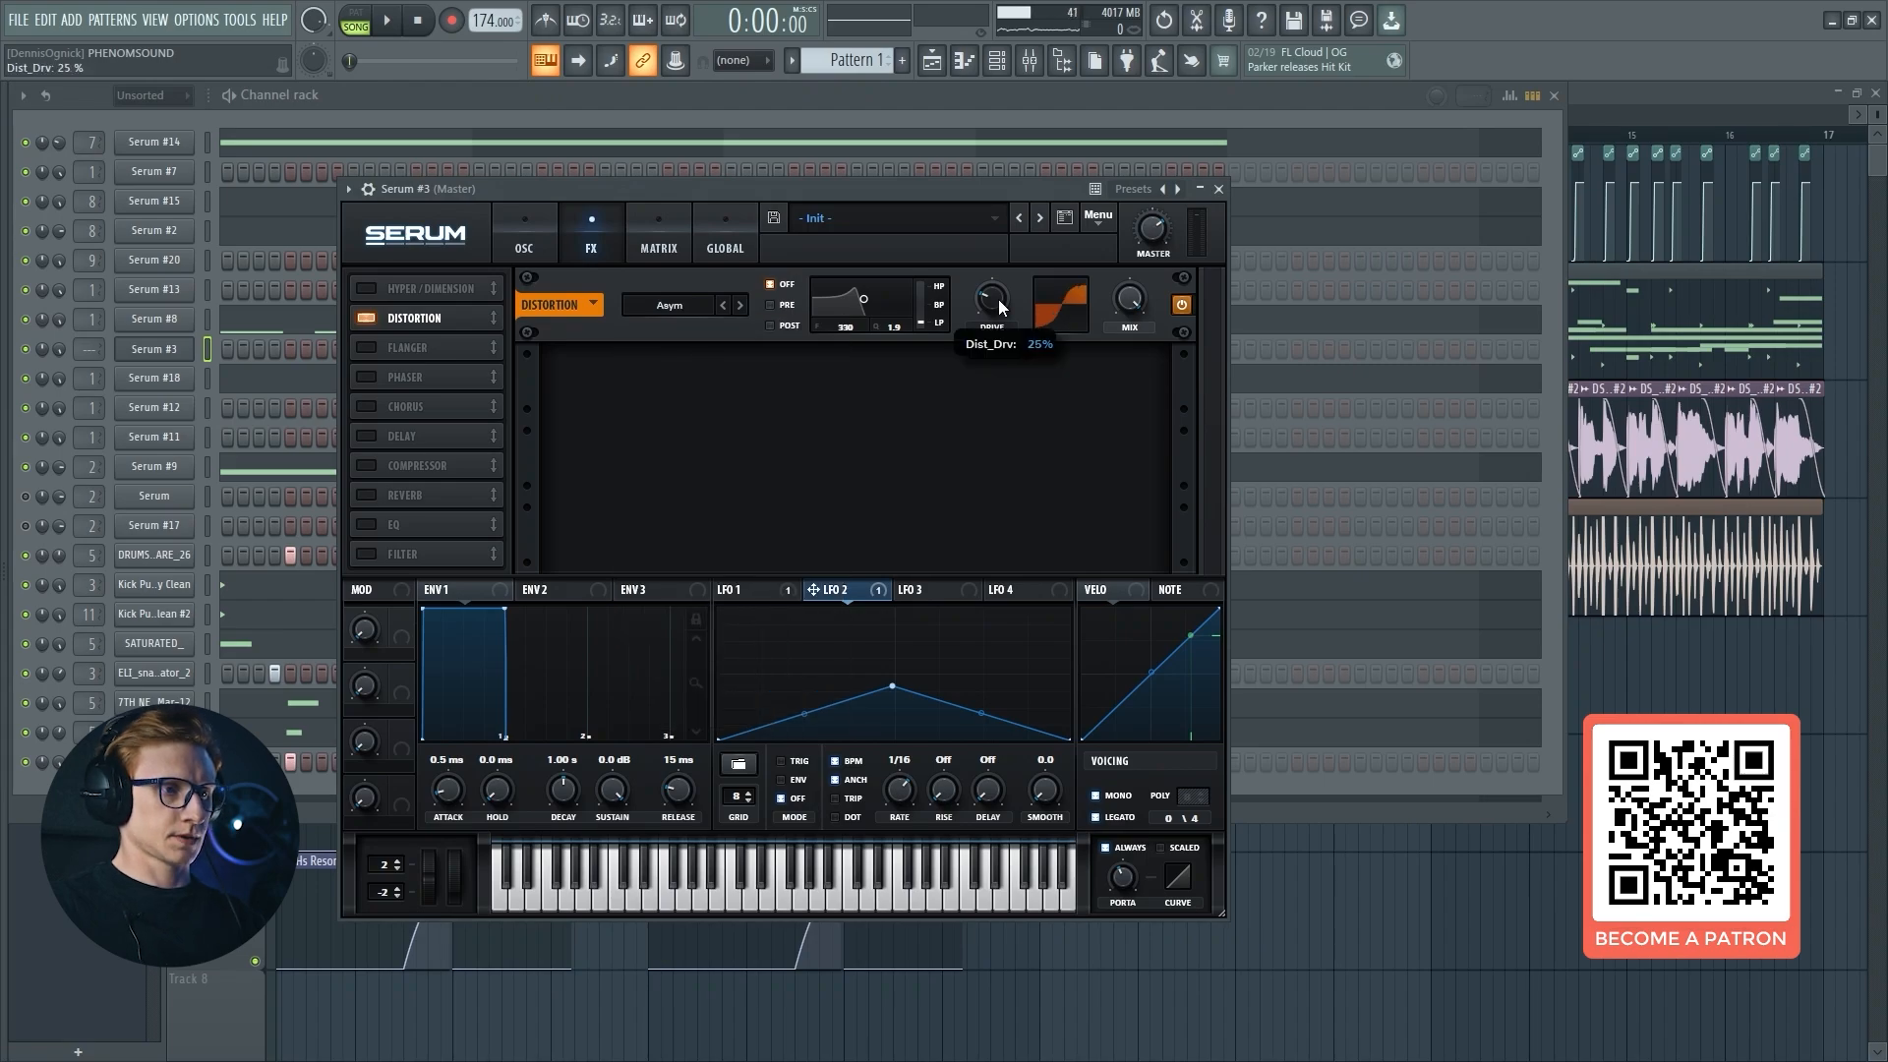
scroll(1001, 293, up, 2)
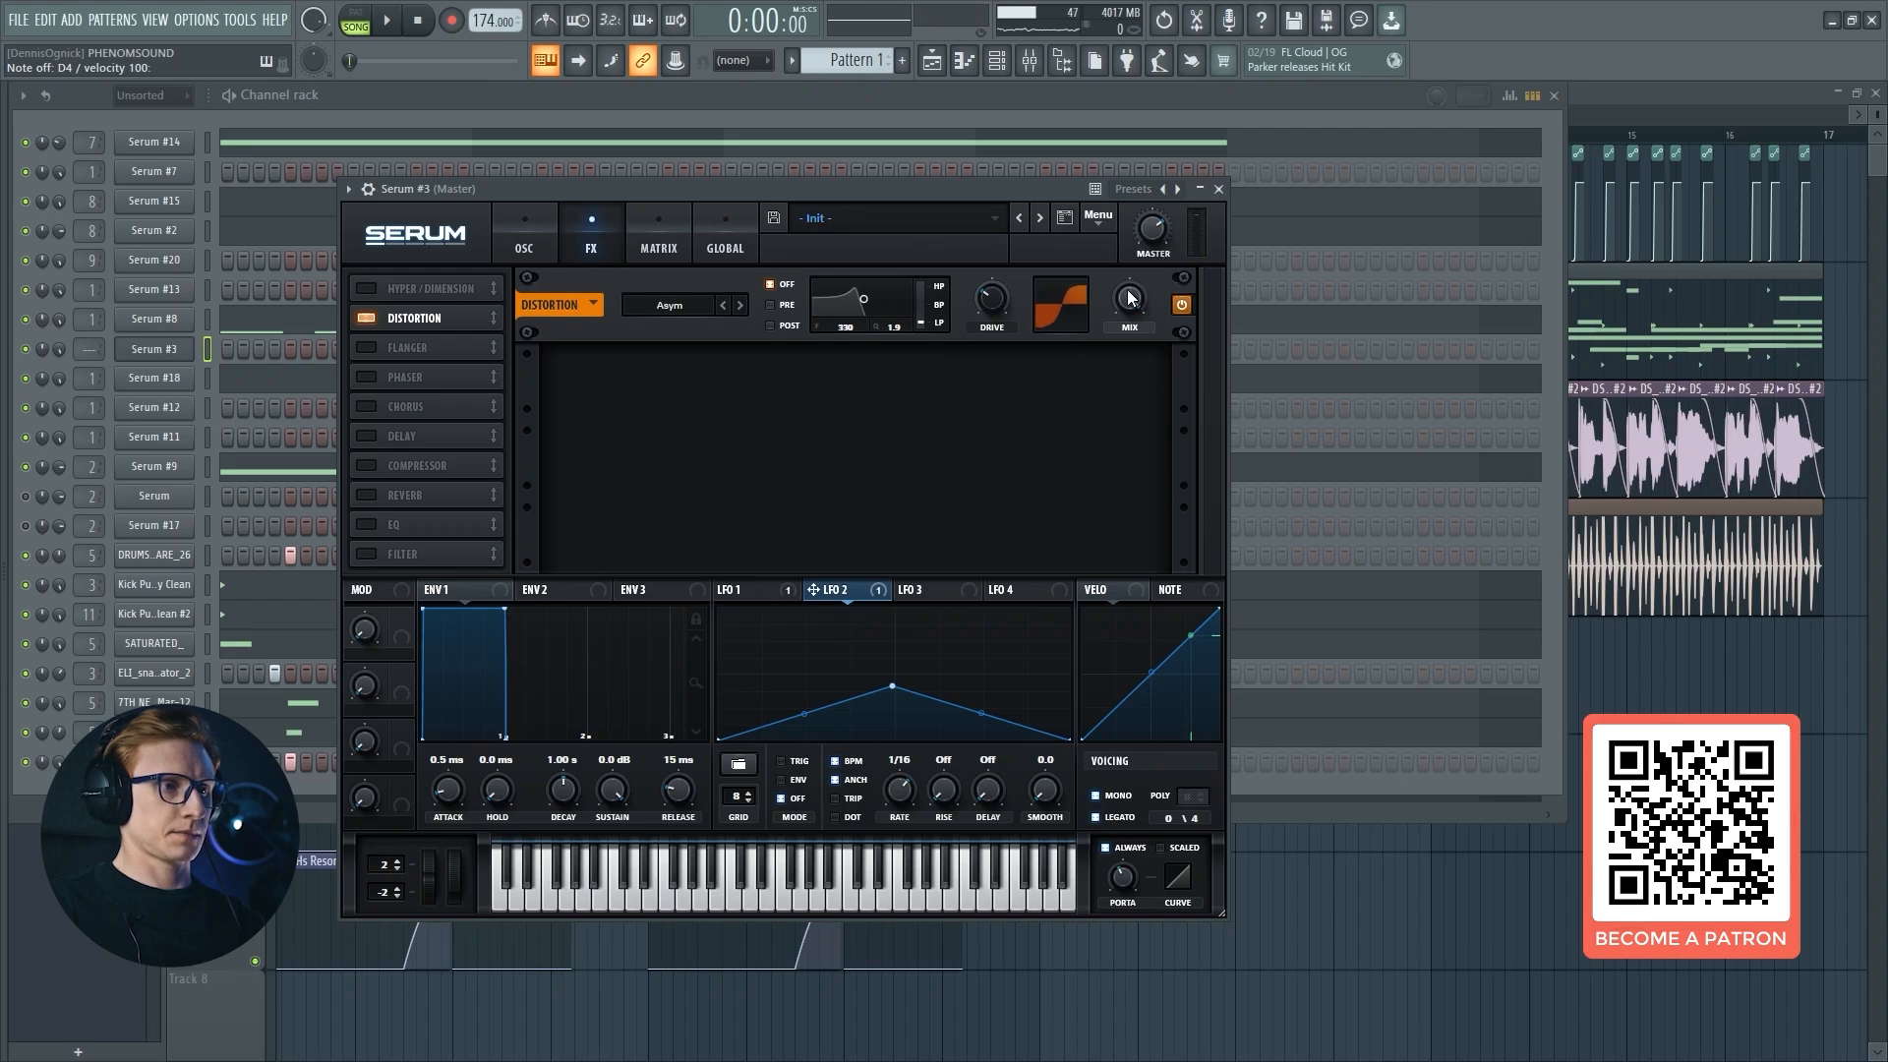
key(x)
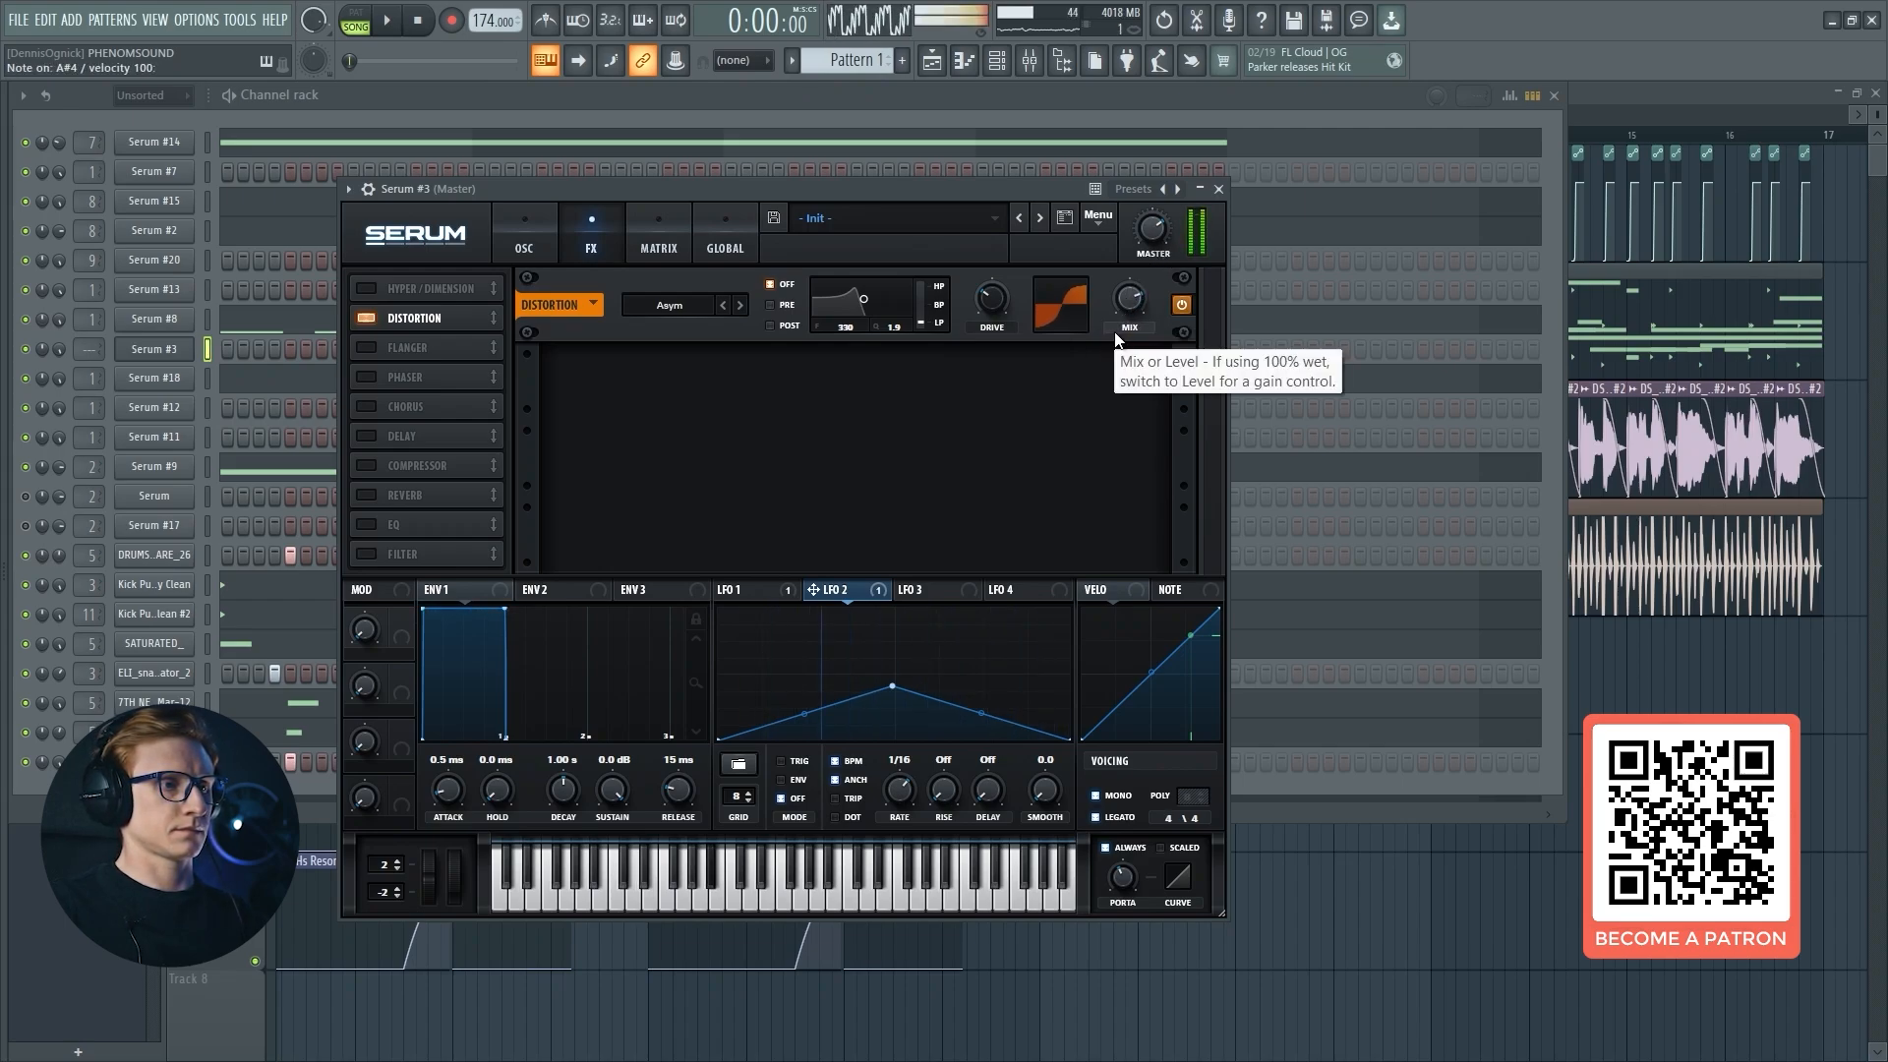
key(j)
Turn on the Flanger and Phaser effects and set the flanger's mix to 30%.
click(367, 349)
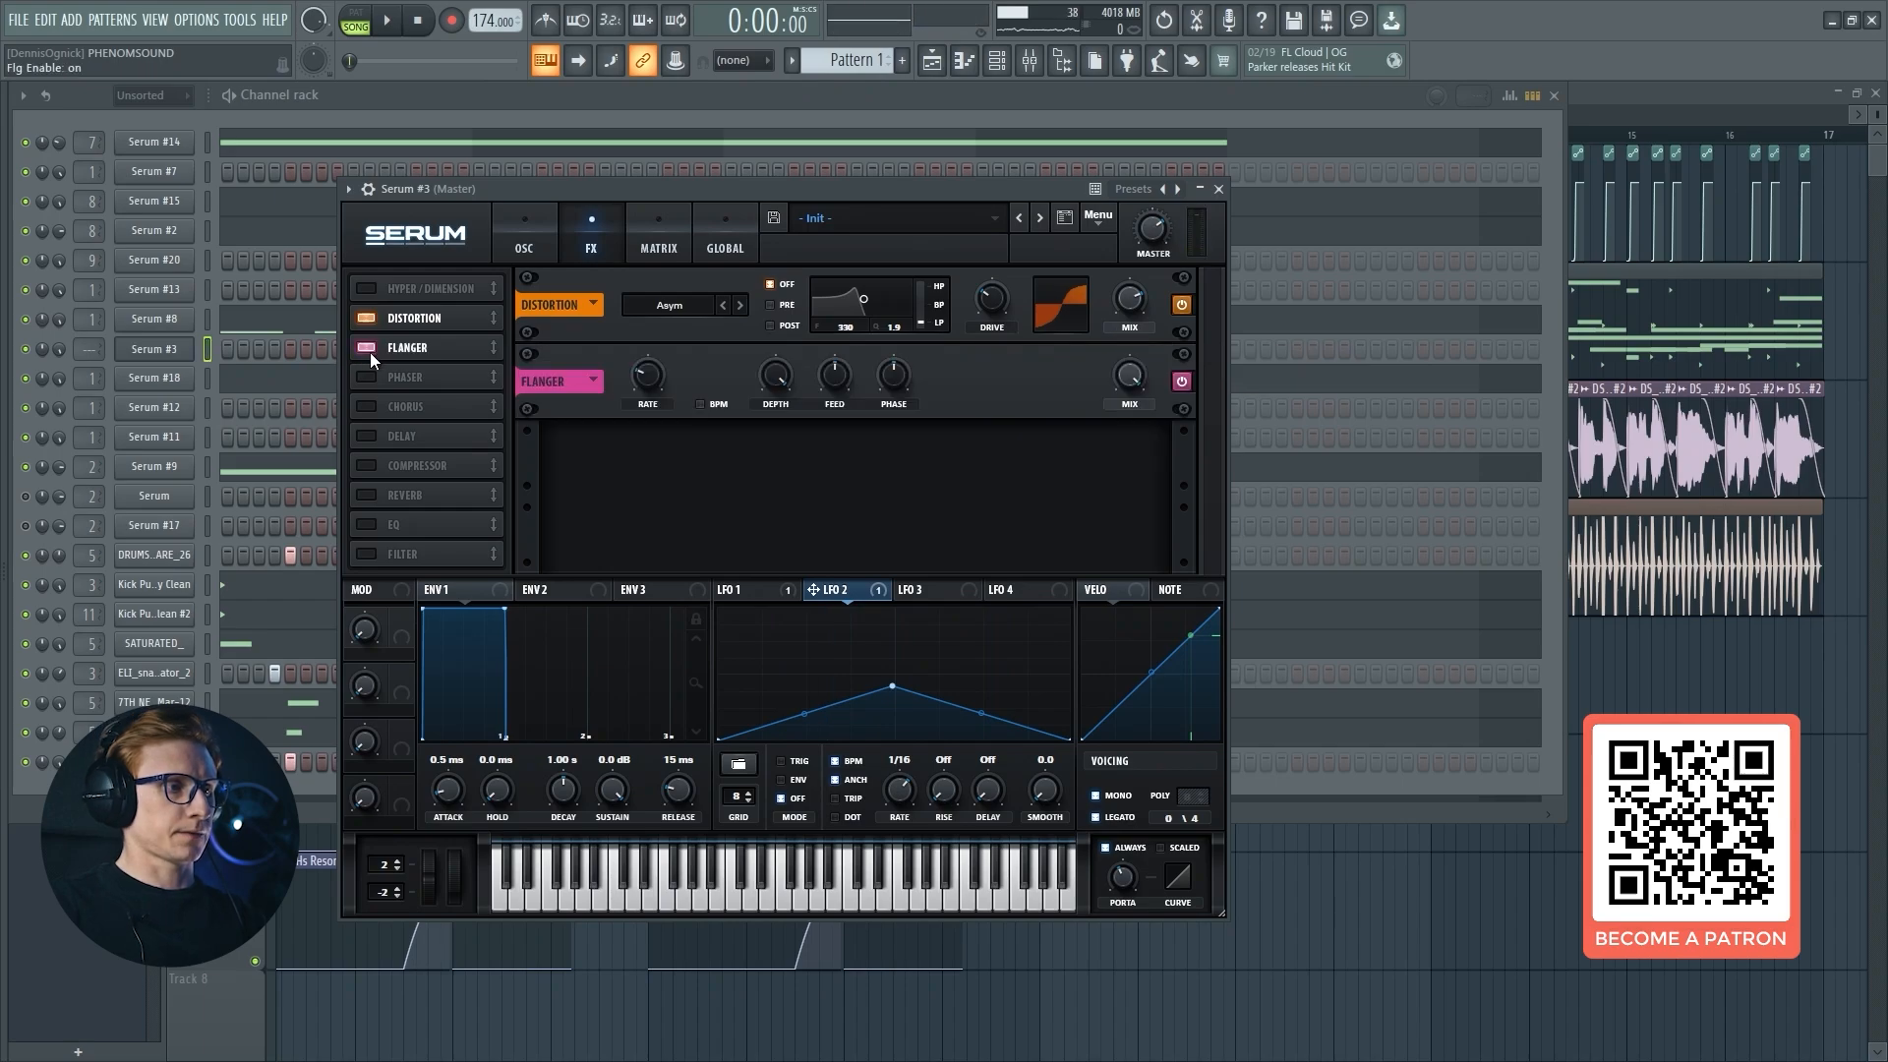
click(369, 378)
drag(1134, 373, 1134, 373)
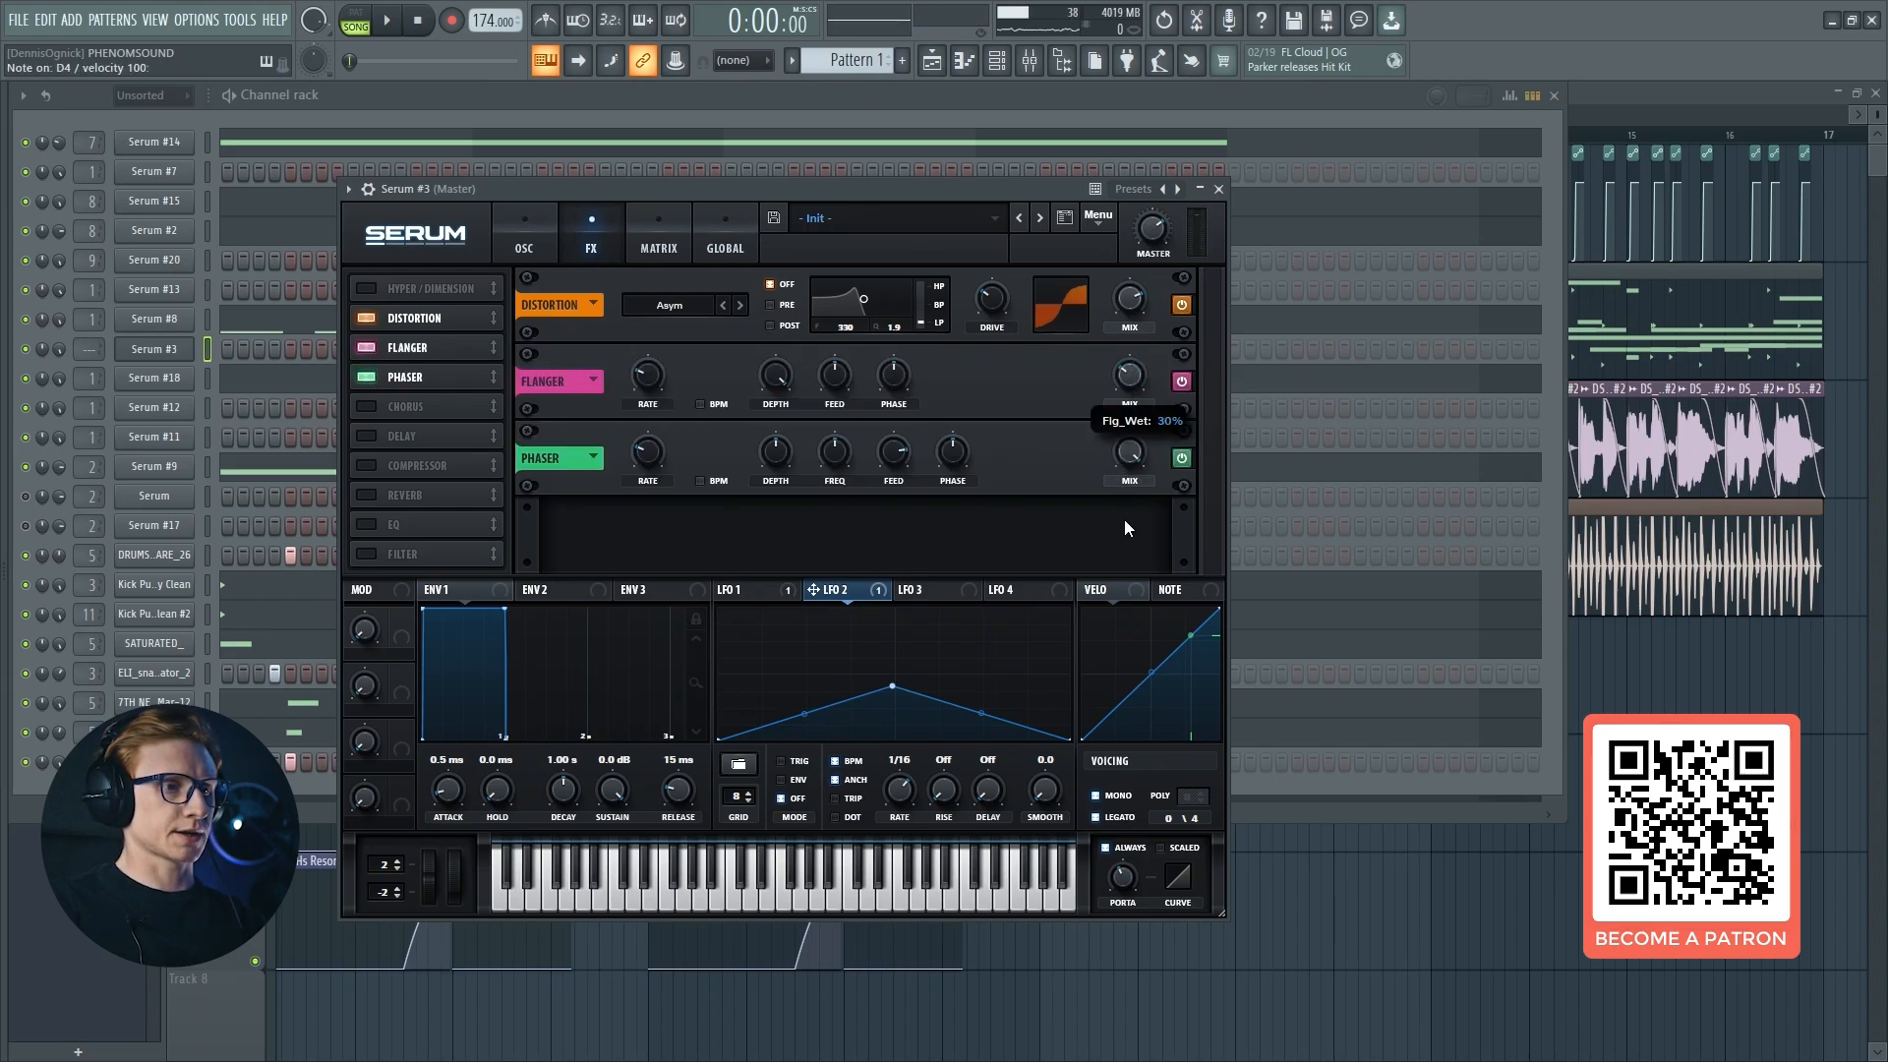
Lower the phaser's mix to 25% while auditioning several notes.
drag(1128, 454, 1130, 494)
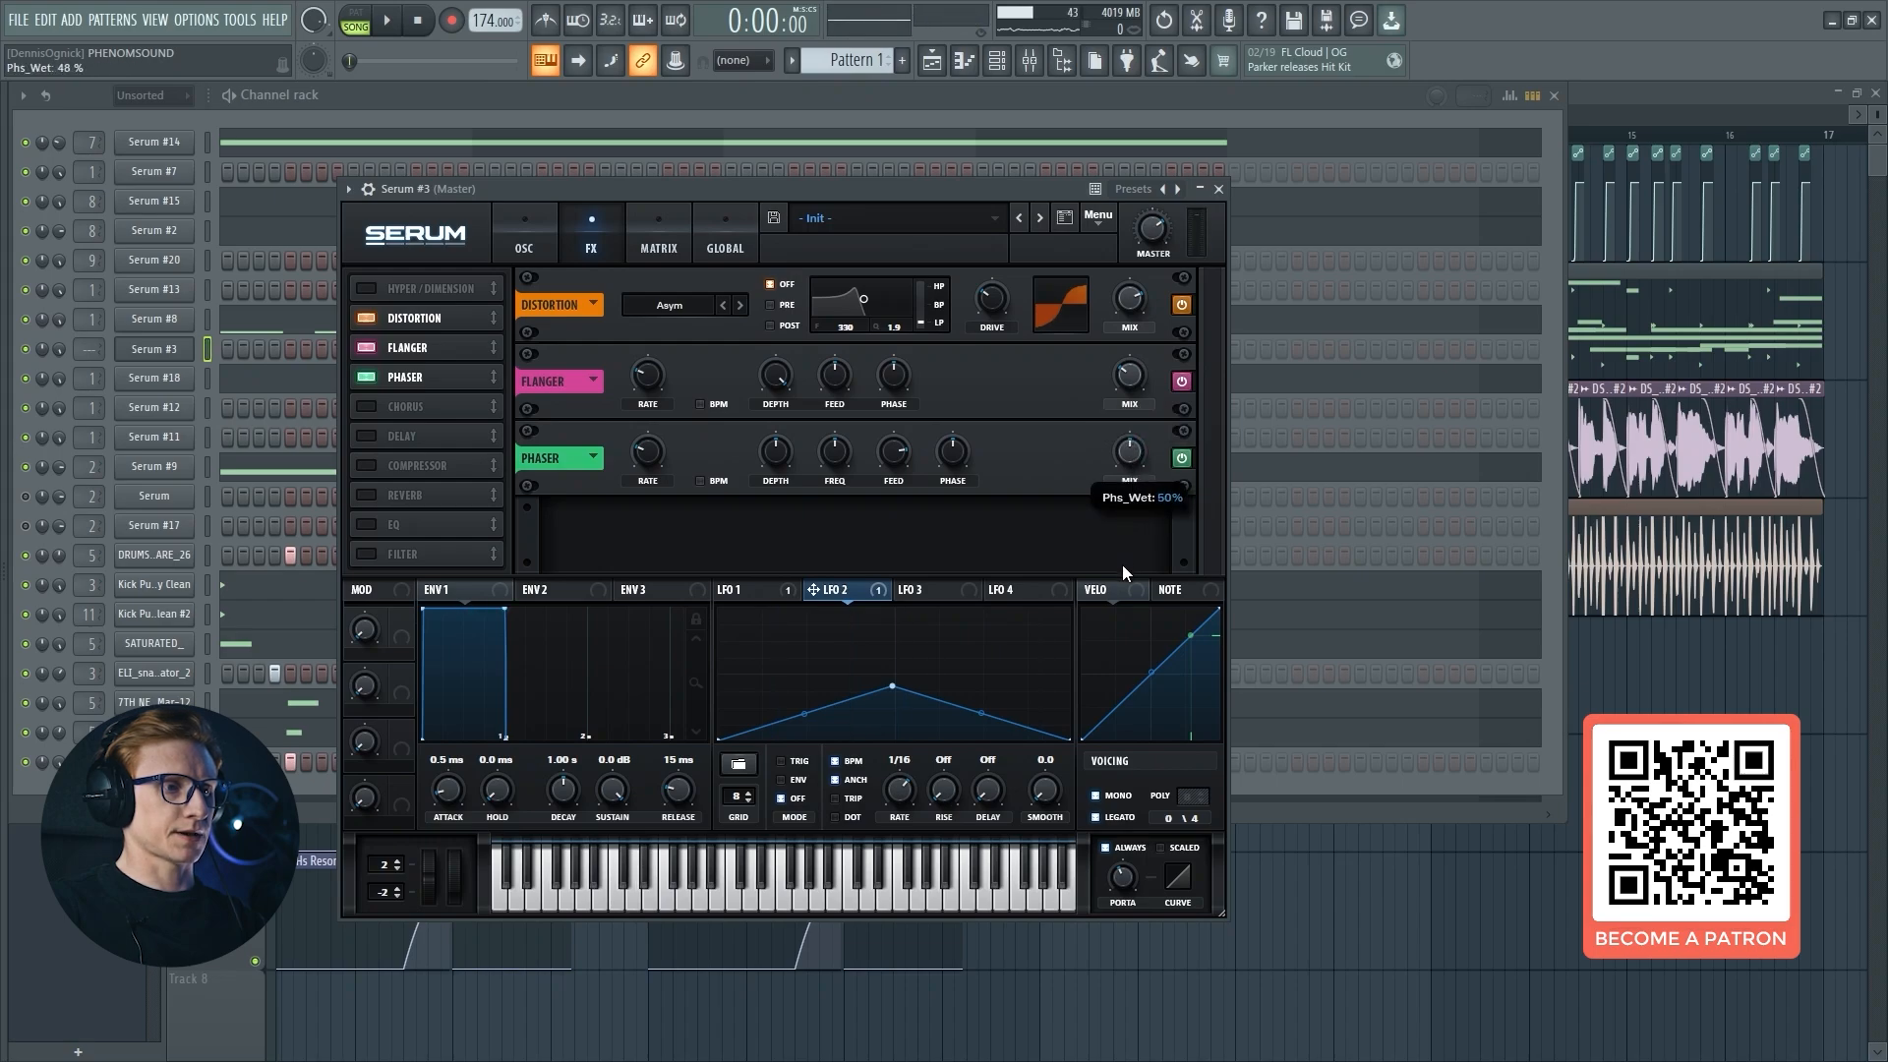
key(x)
drag(1117, 594, 1117, 606)
key(x)
click(1128, 464)
key(n)
key(j)
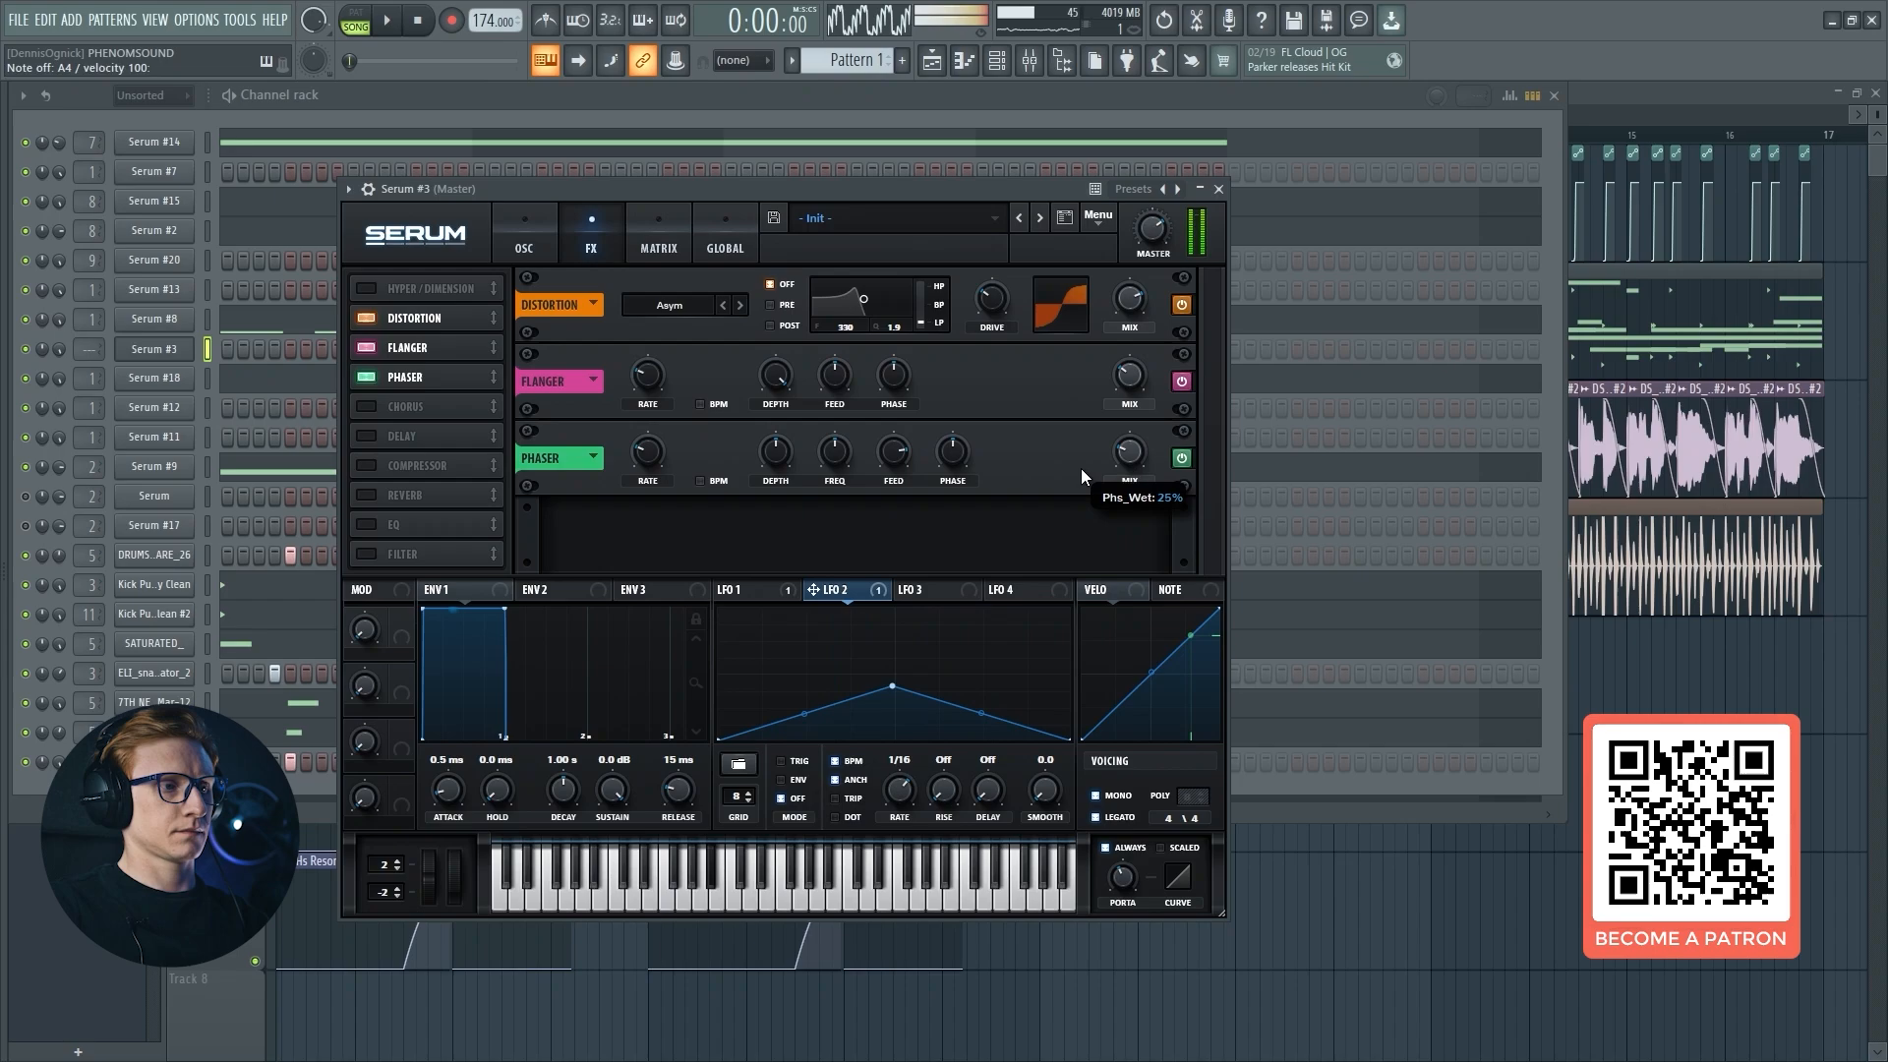
Place the Compressor directly after the Phaser, turn it on, raise its gain to about 9 dB and enable Multiband.
drag(398, 465, 398, 409)
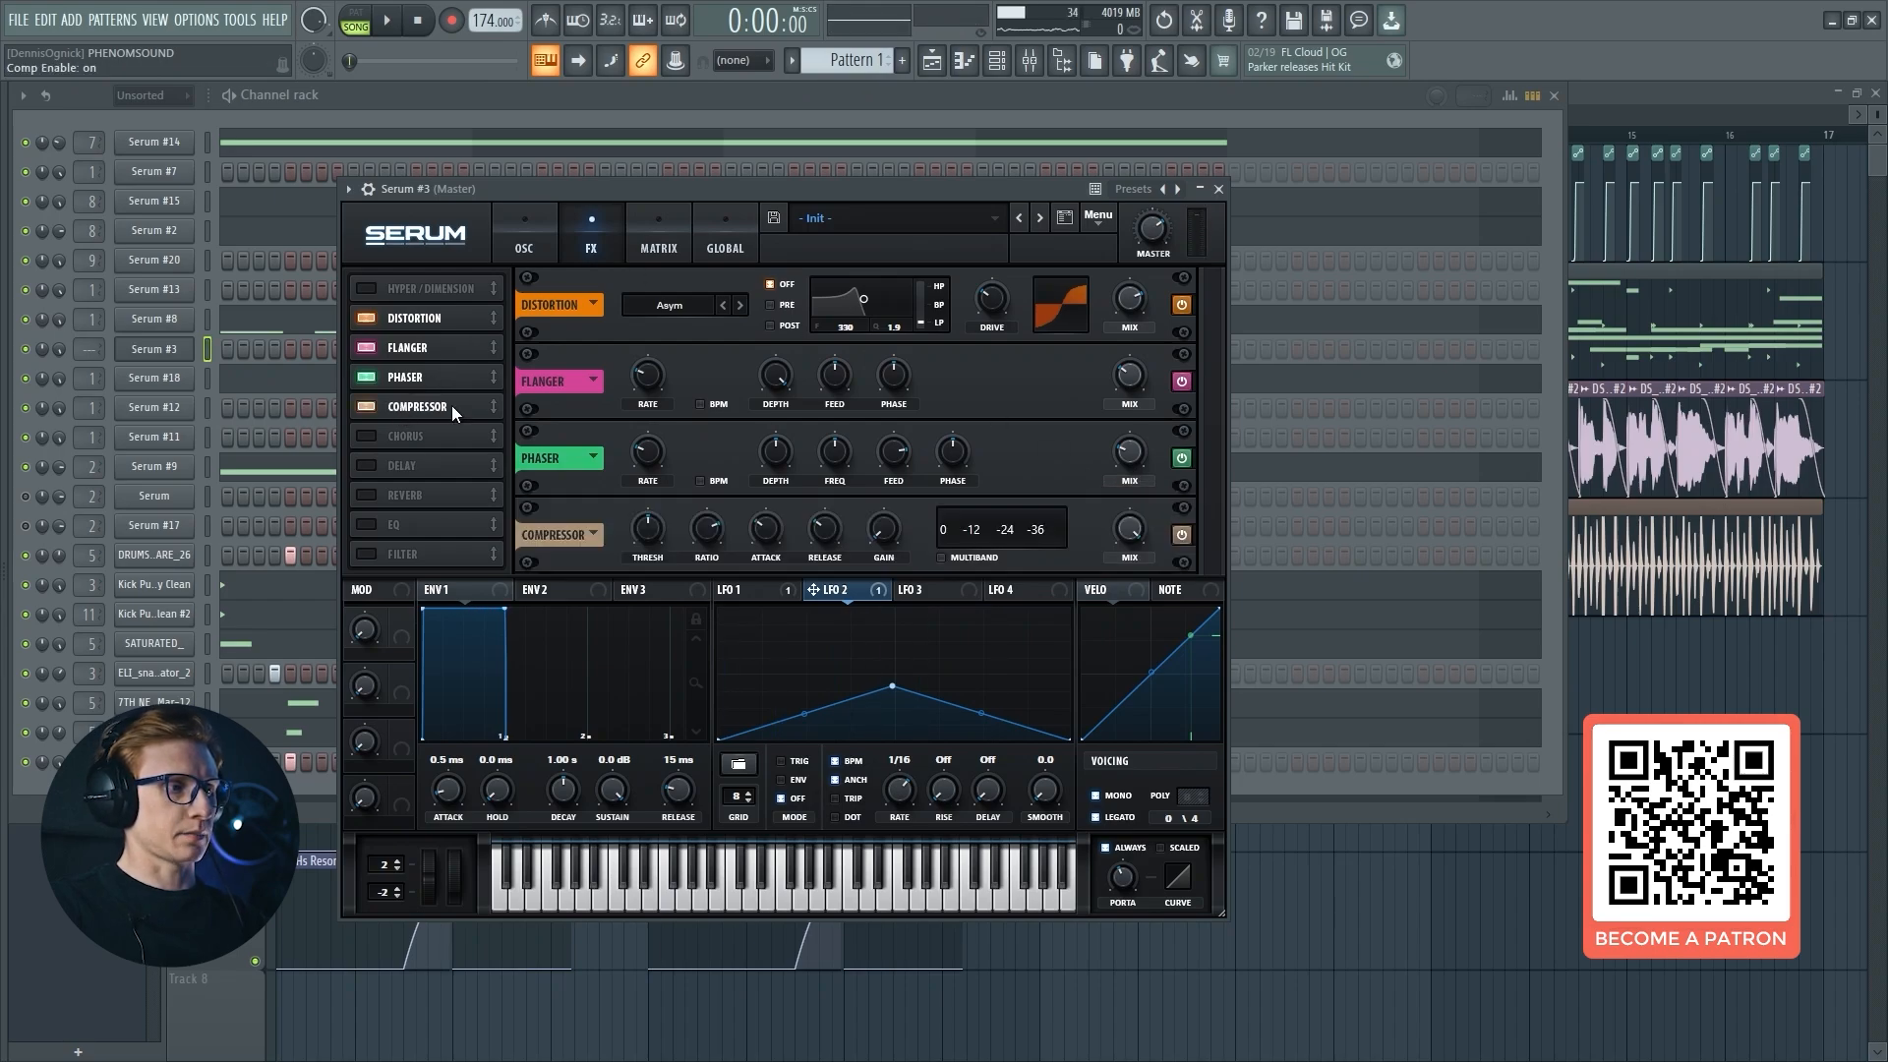
mouse_move(889, 532)
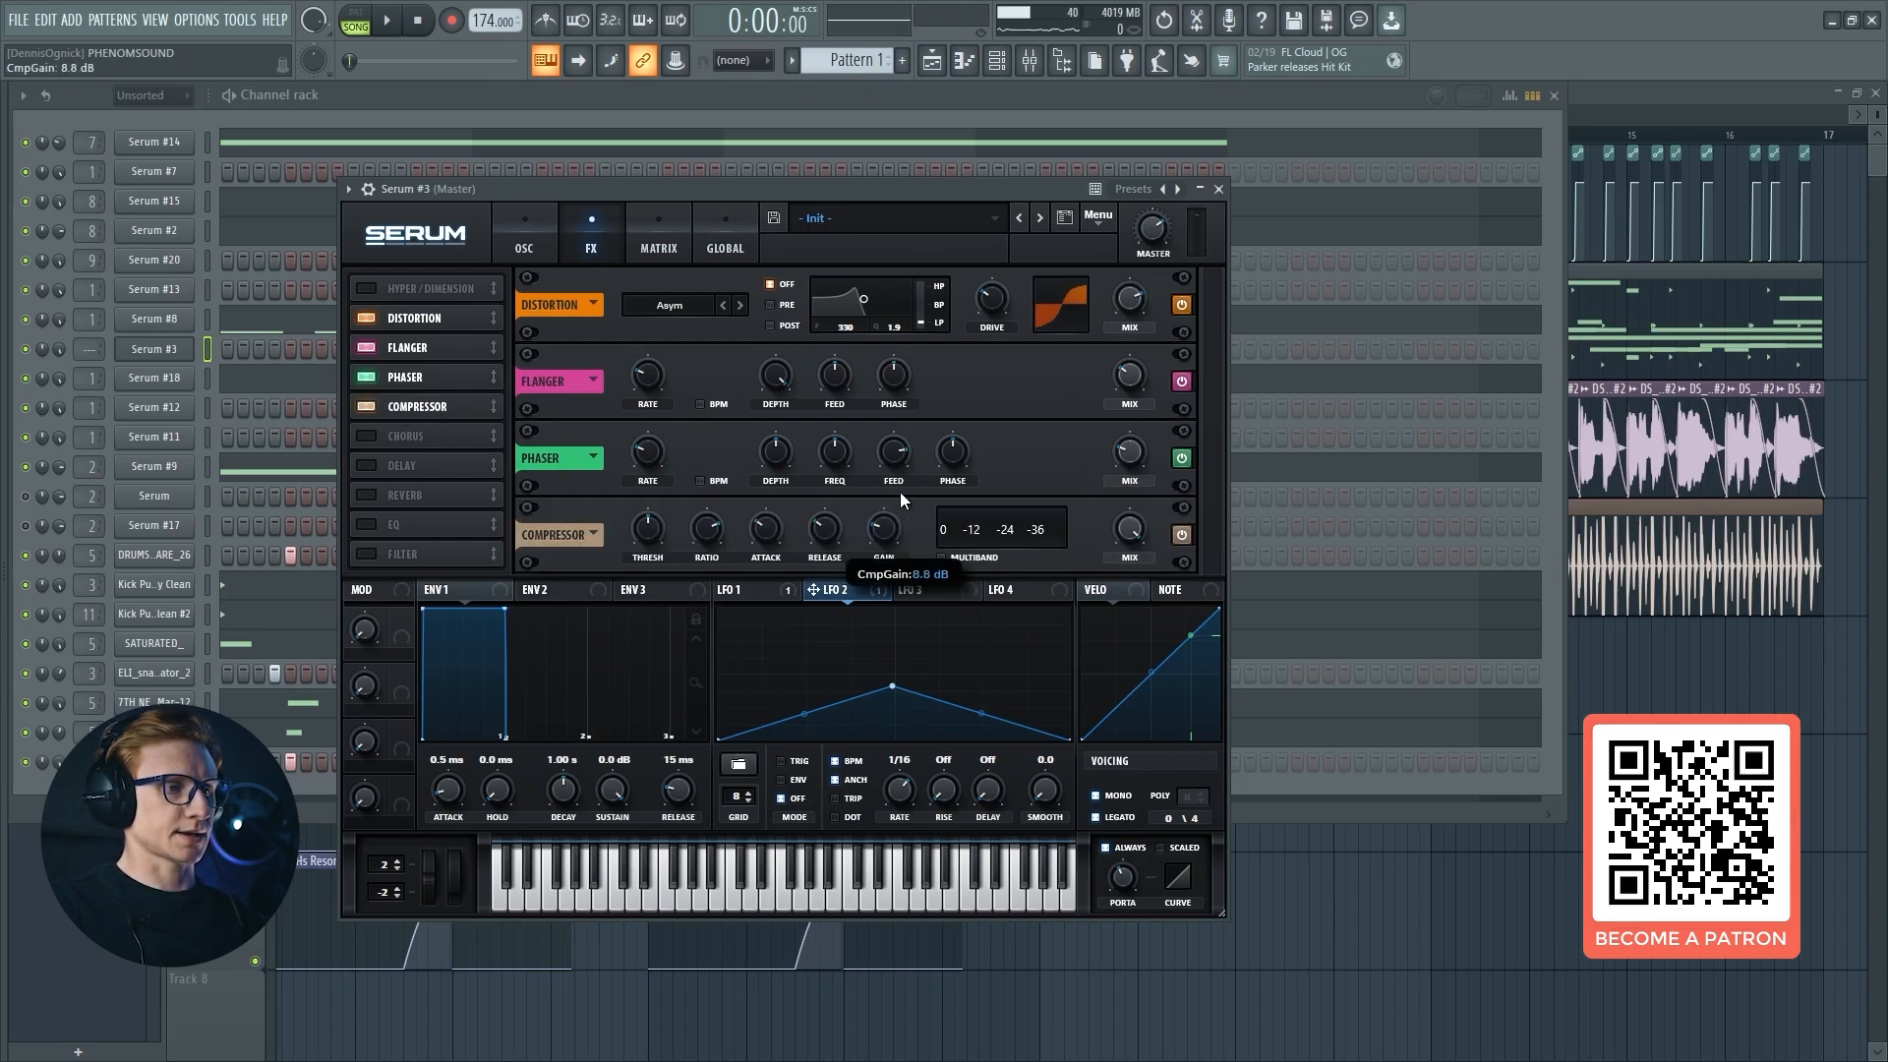
drag(901, 494, 904, 490)
click(941, 557)
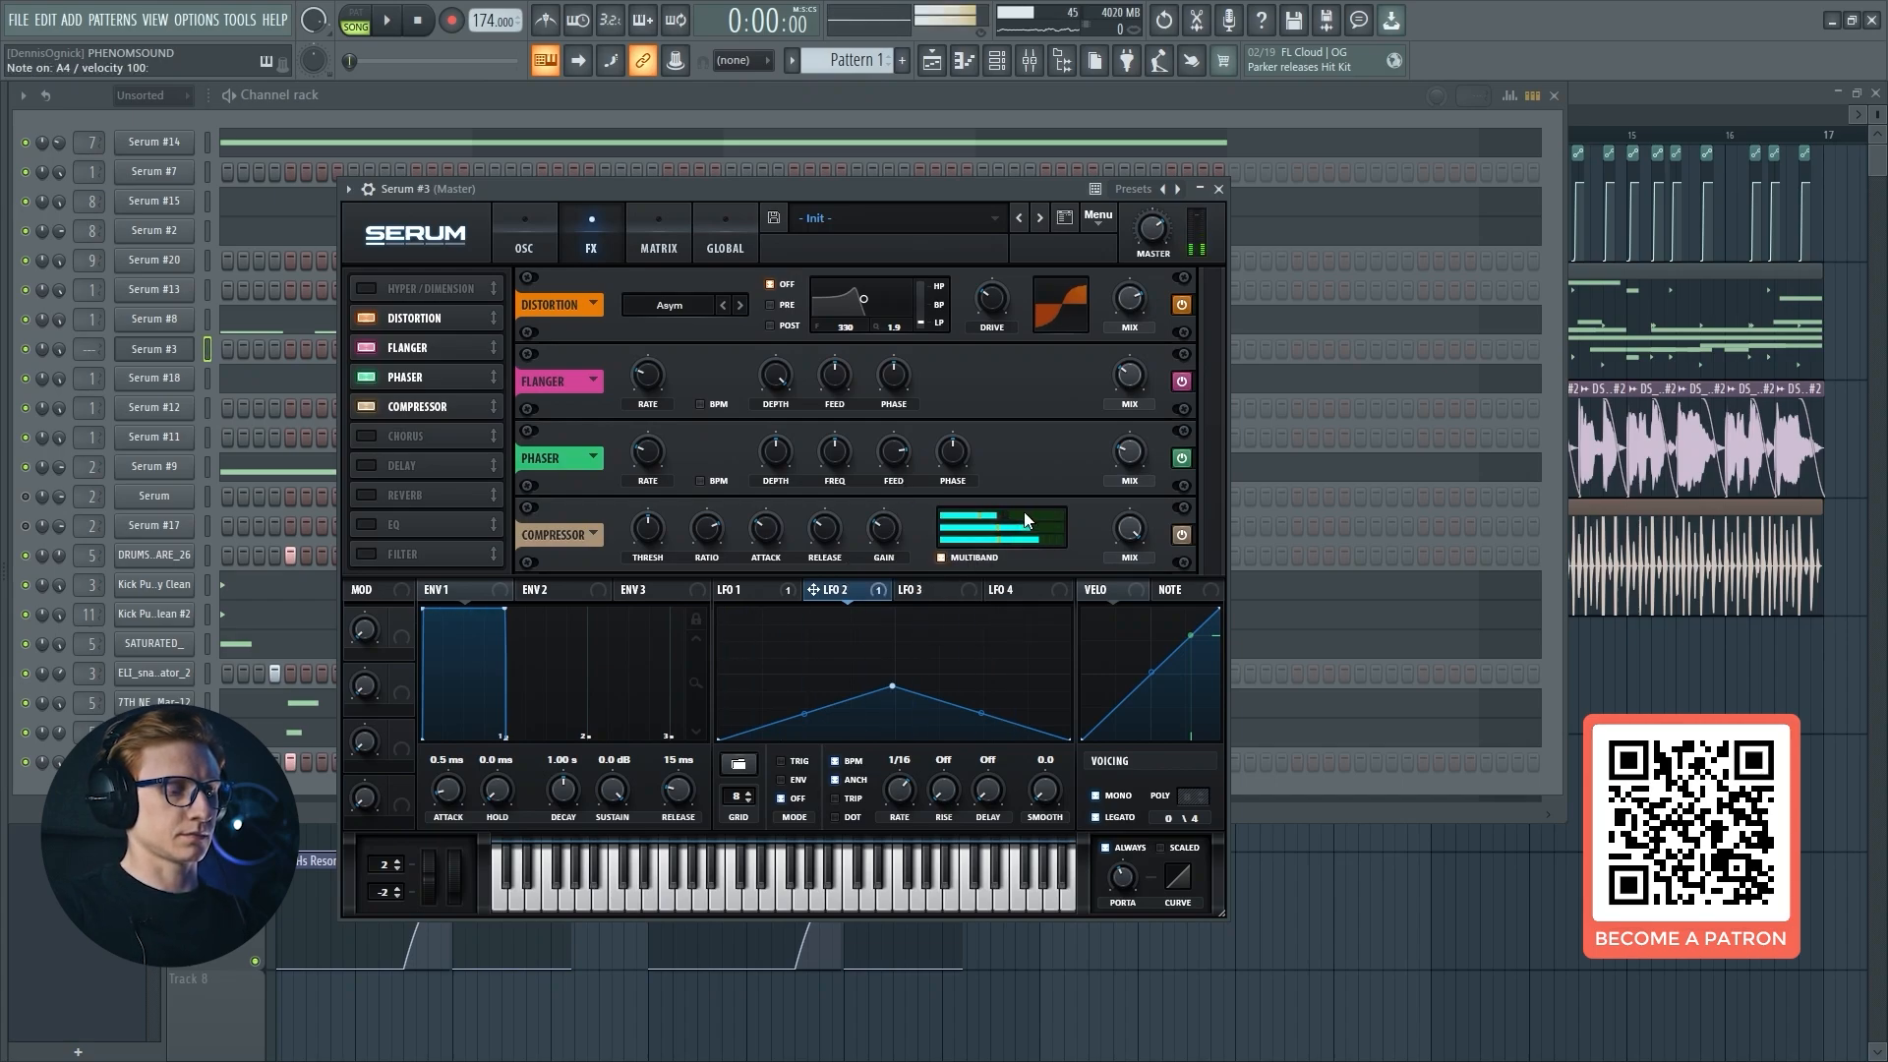
Lower the compressor's multiband high band to about 51% and audition several notes.
mouse_move(1023, 511)
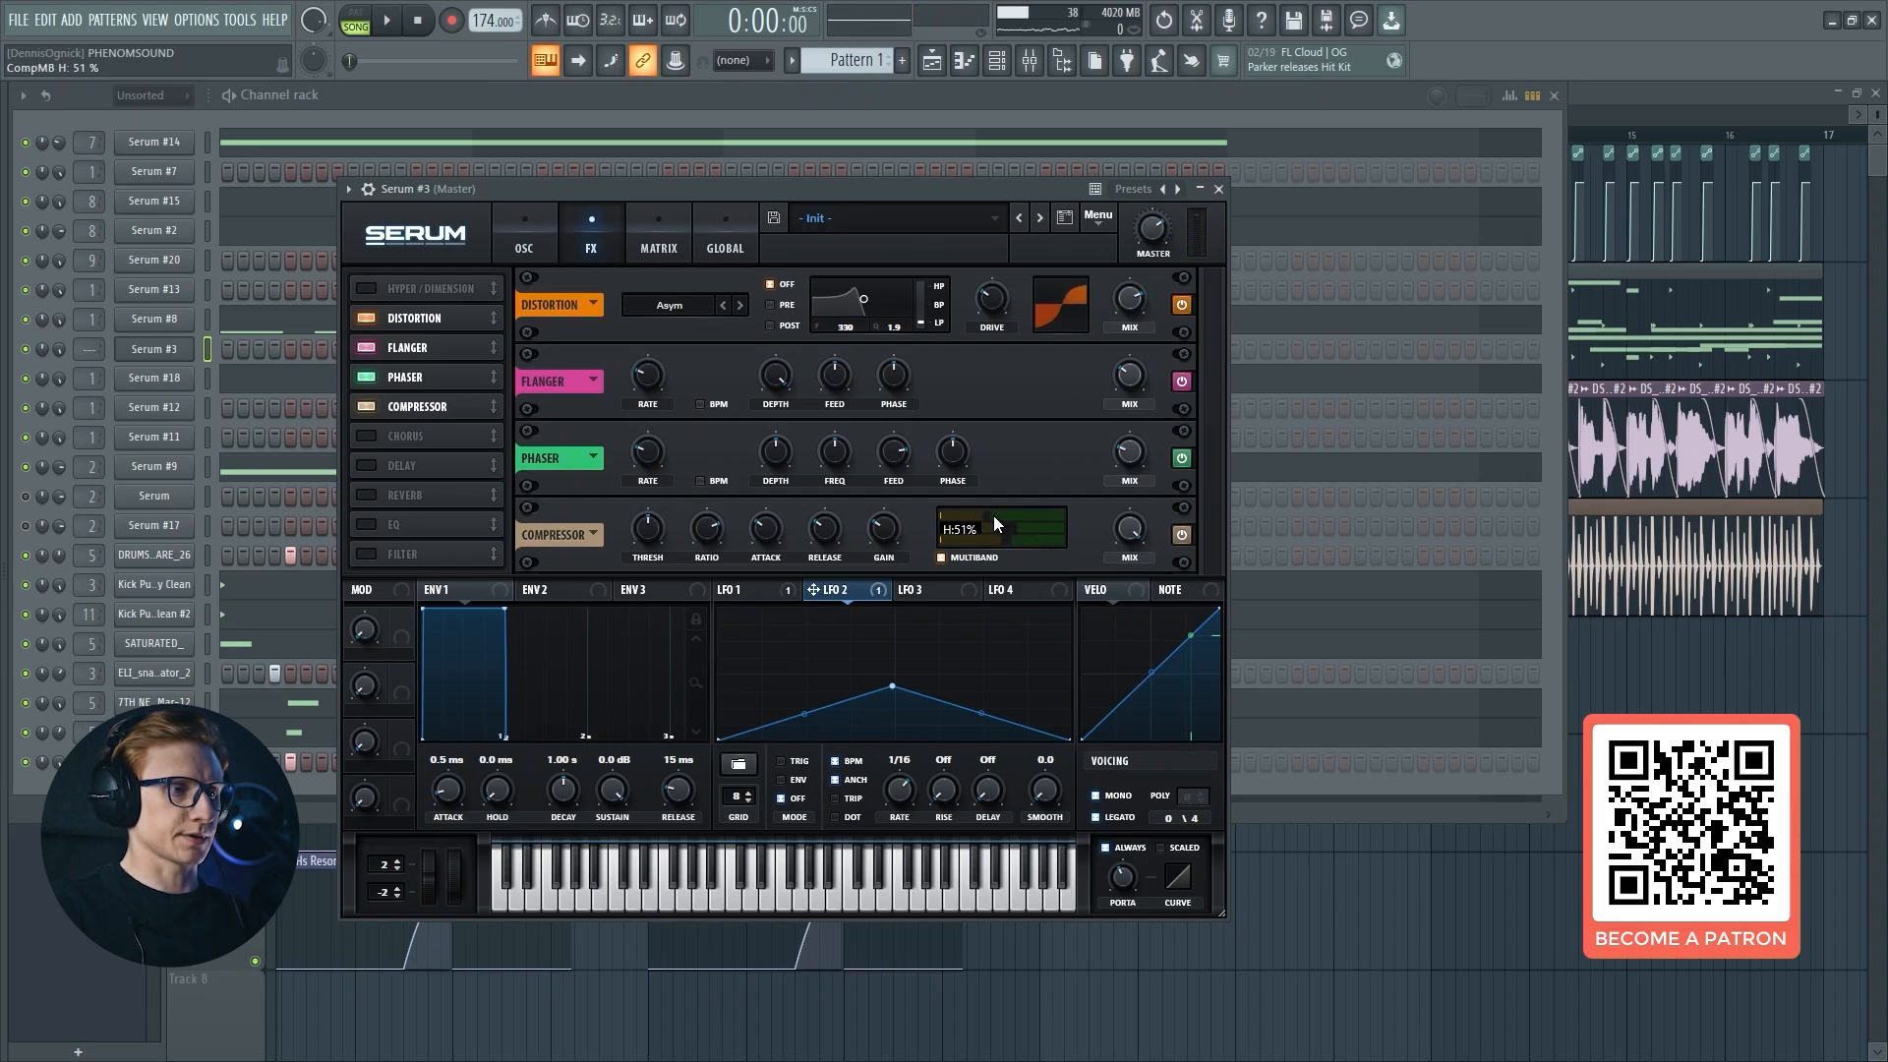
key(x)
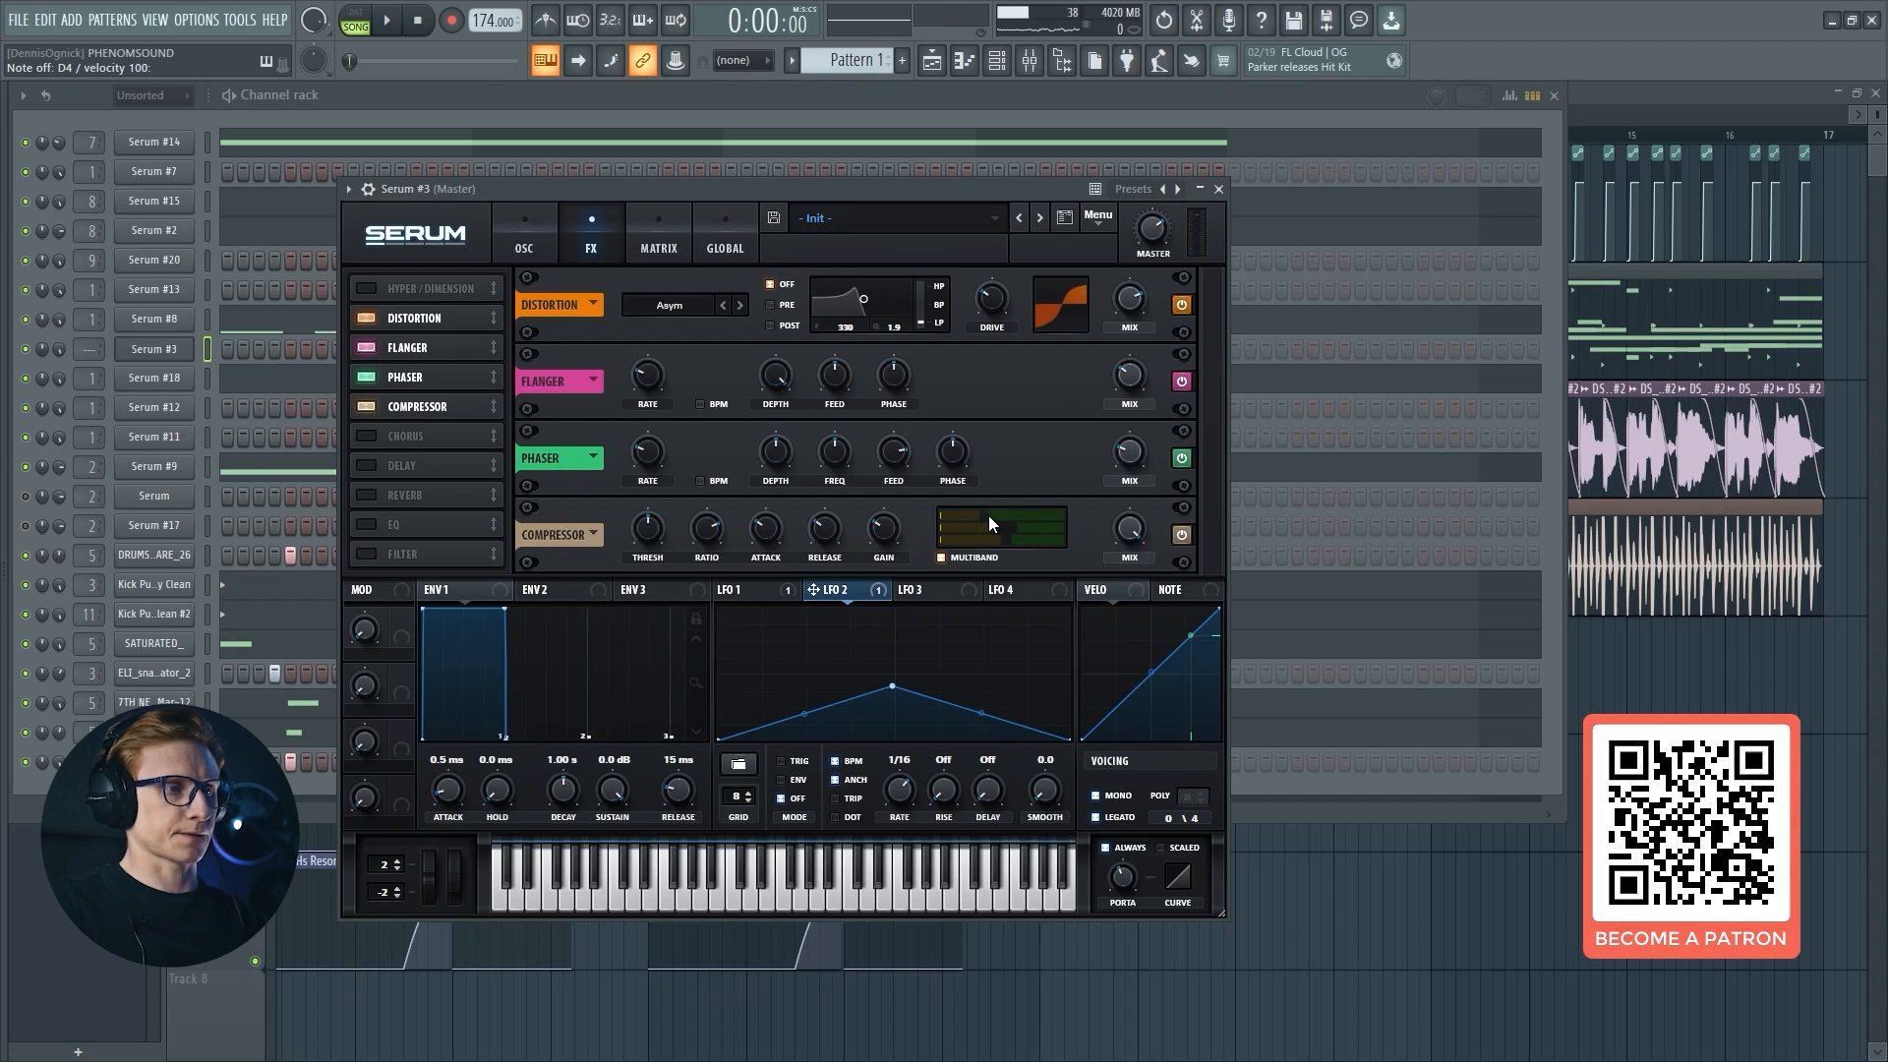
key(x)
key(n)
key(j)
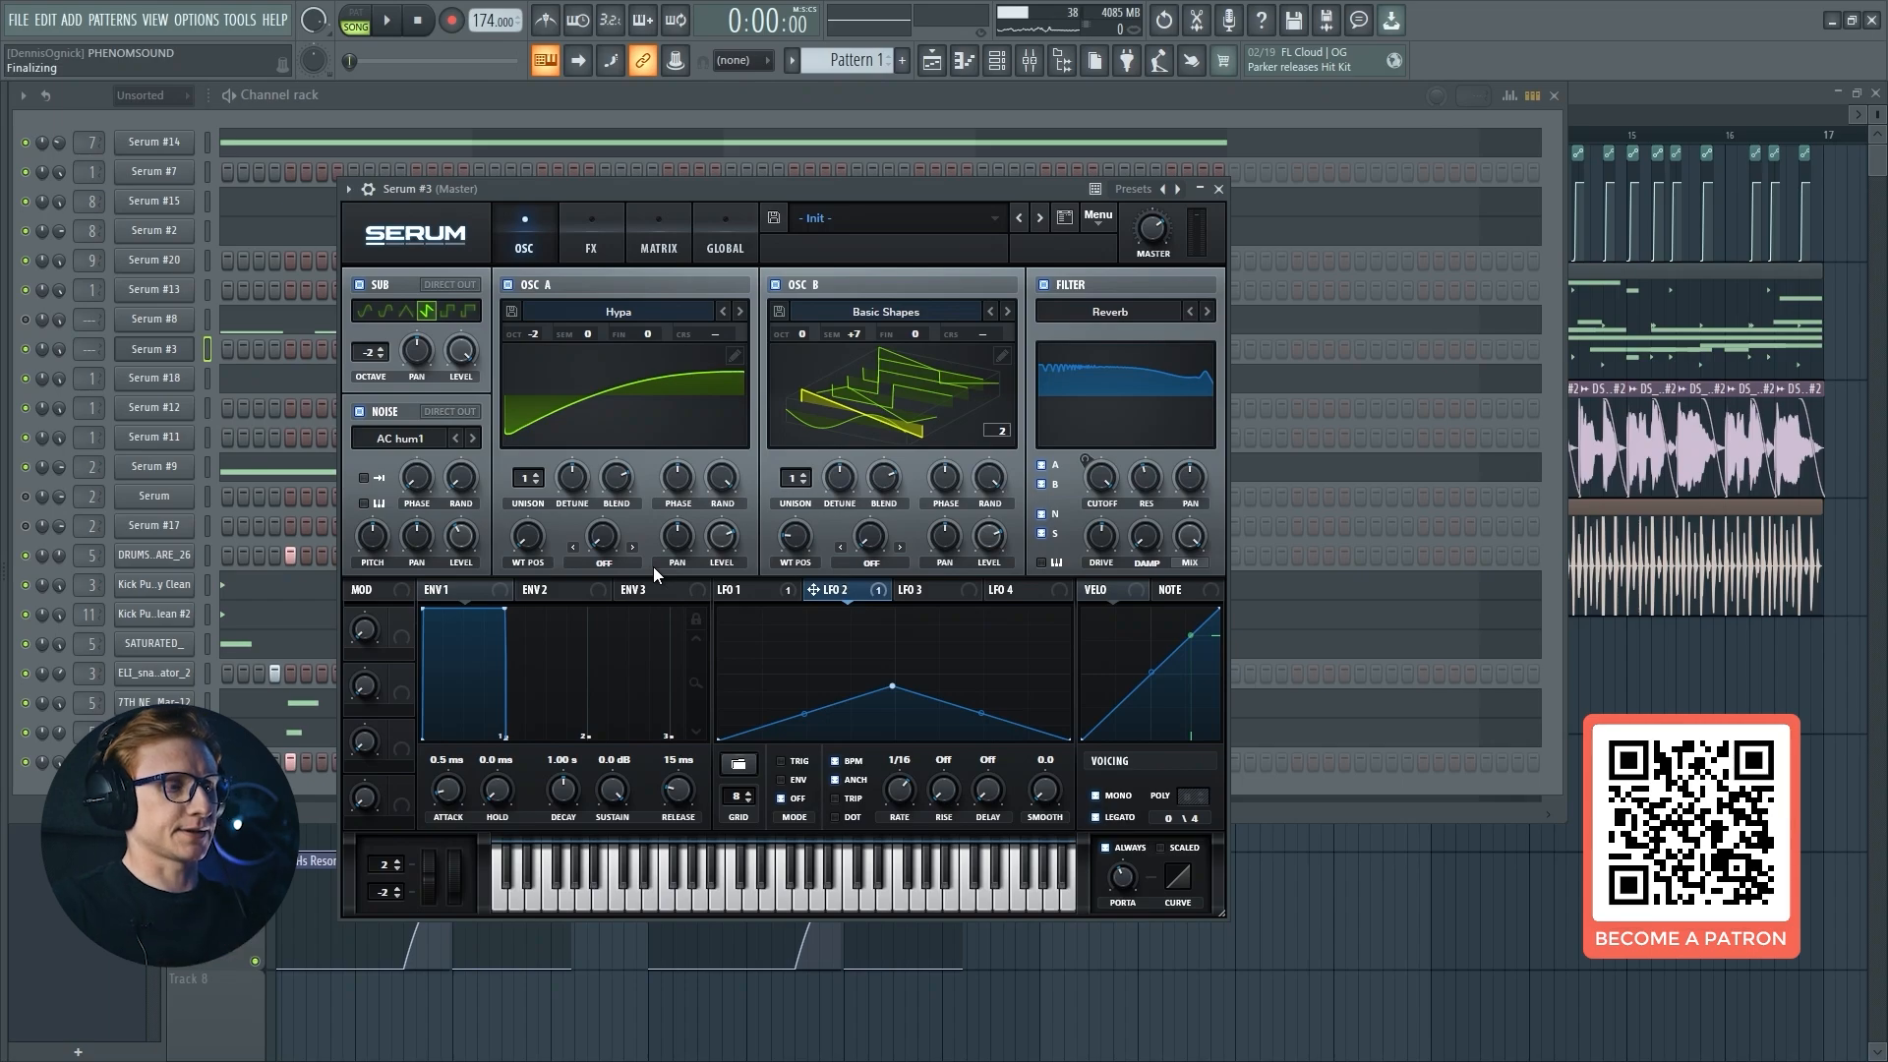
Compare oscillator A with 1 and 16 unison voices, keep 16 voices and set the unison detune to 0.40.
mouse_move(525, 479)
mouse_down()
mouse_move(539, 445)
mouse_move(534, 507)
mouse_up()
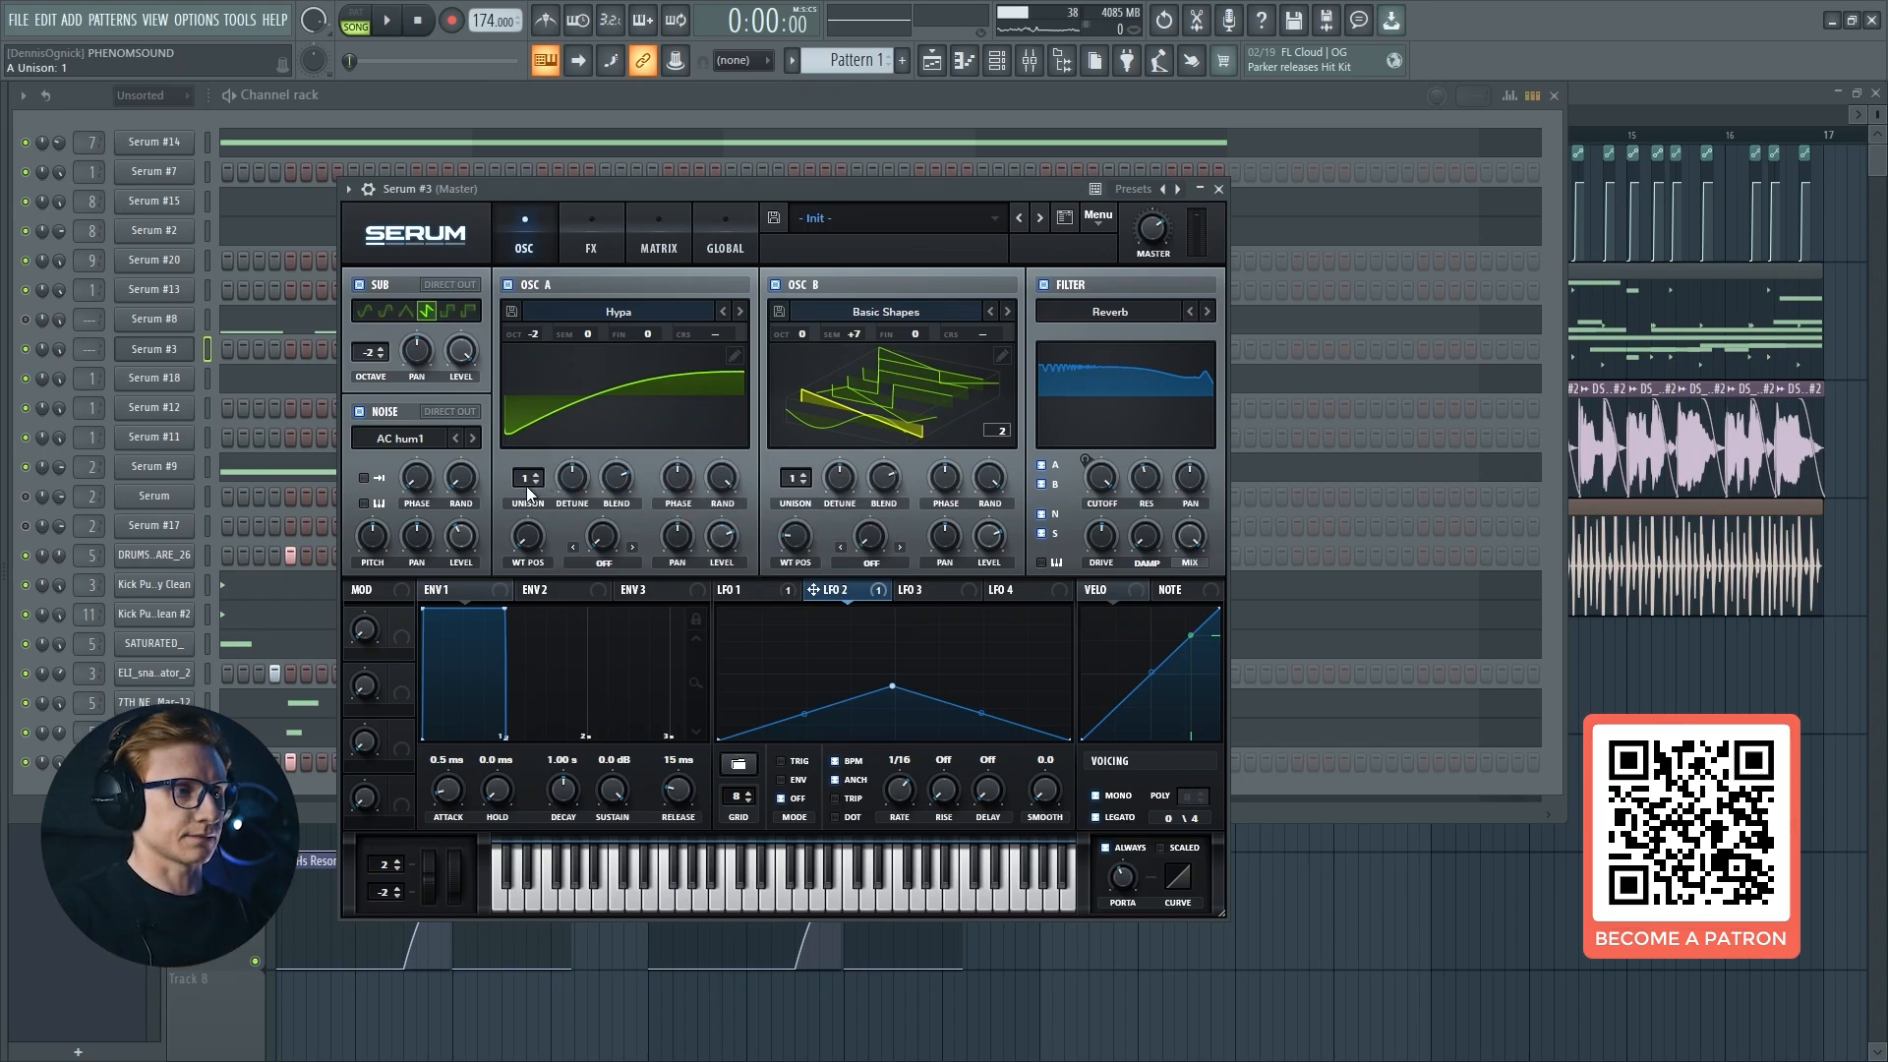
drag(528, 478, 565, 107)
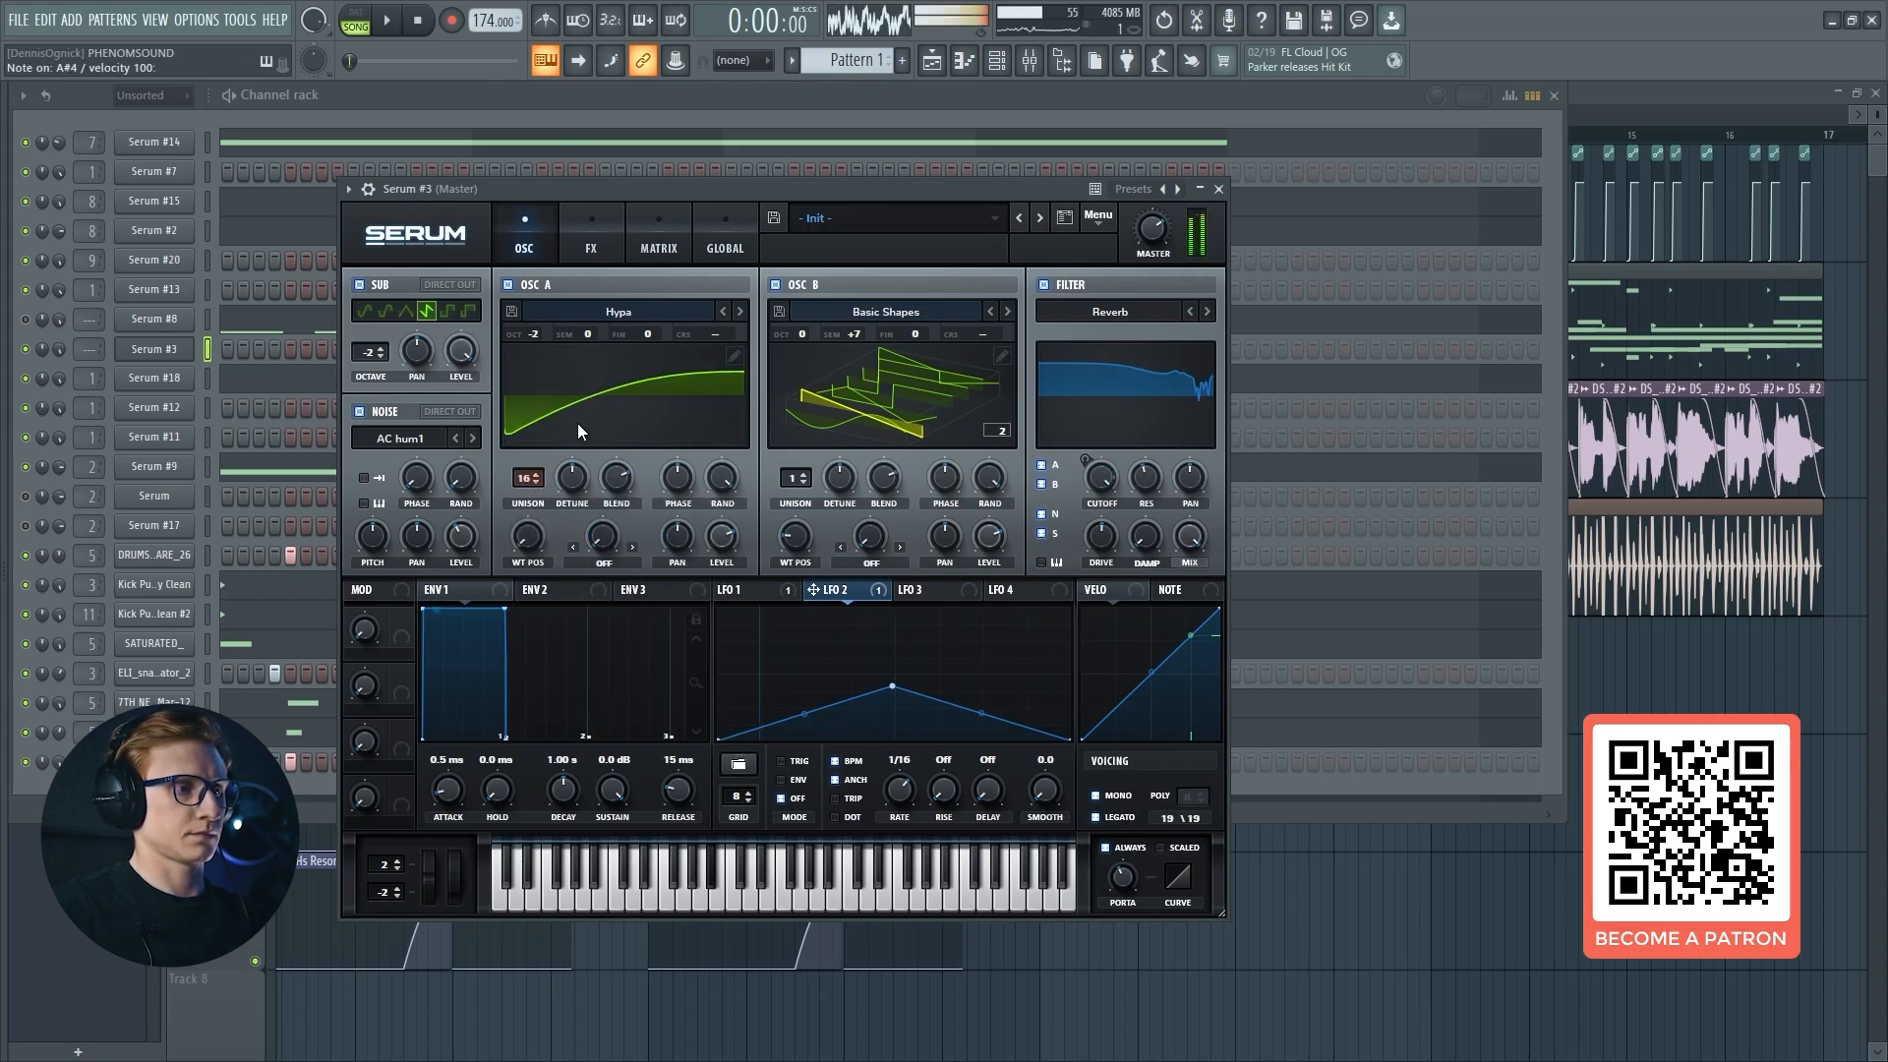
drag(548, 476, 569, 653)
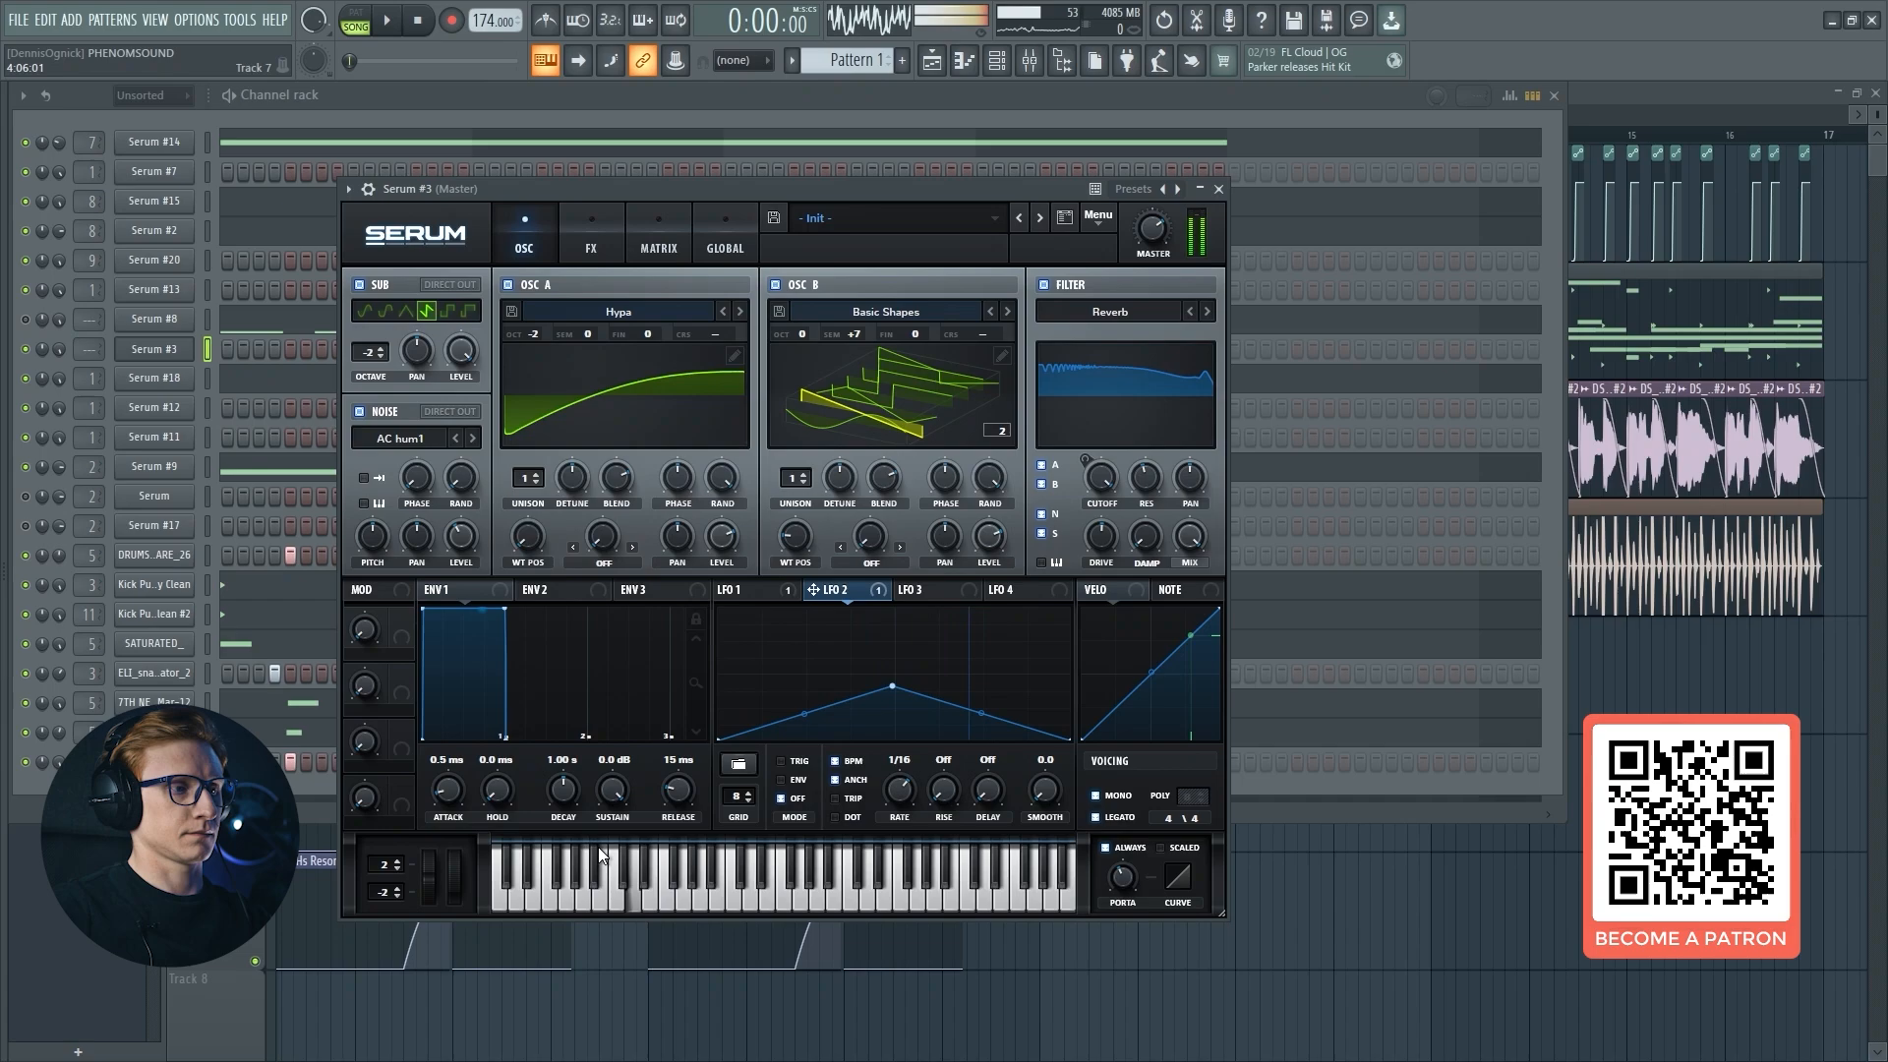
drag(521, 483, 575, 304)
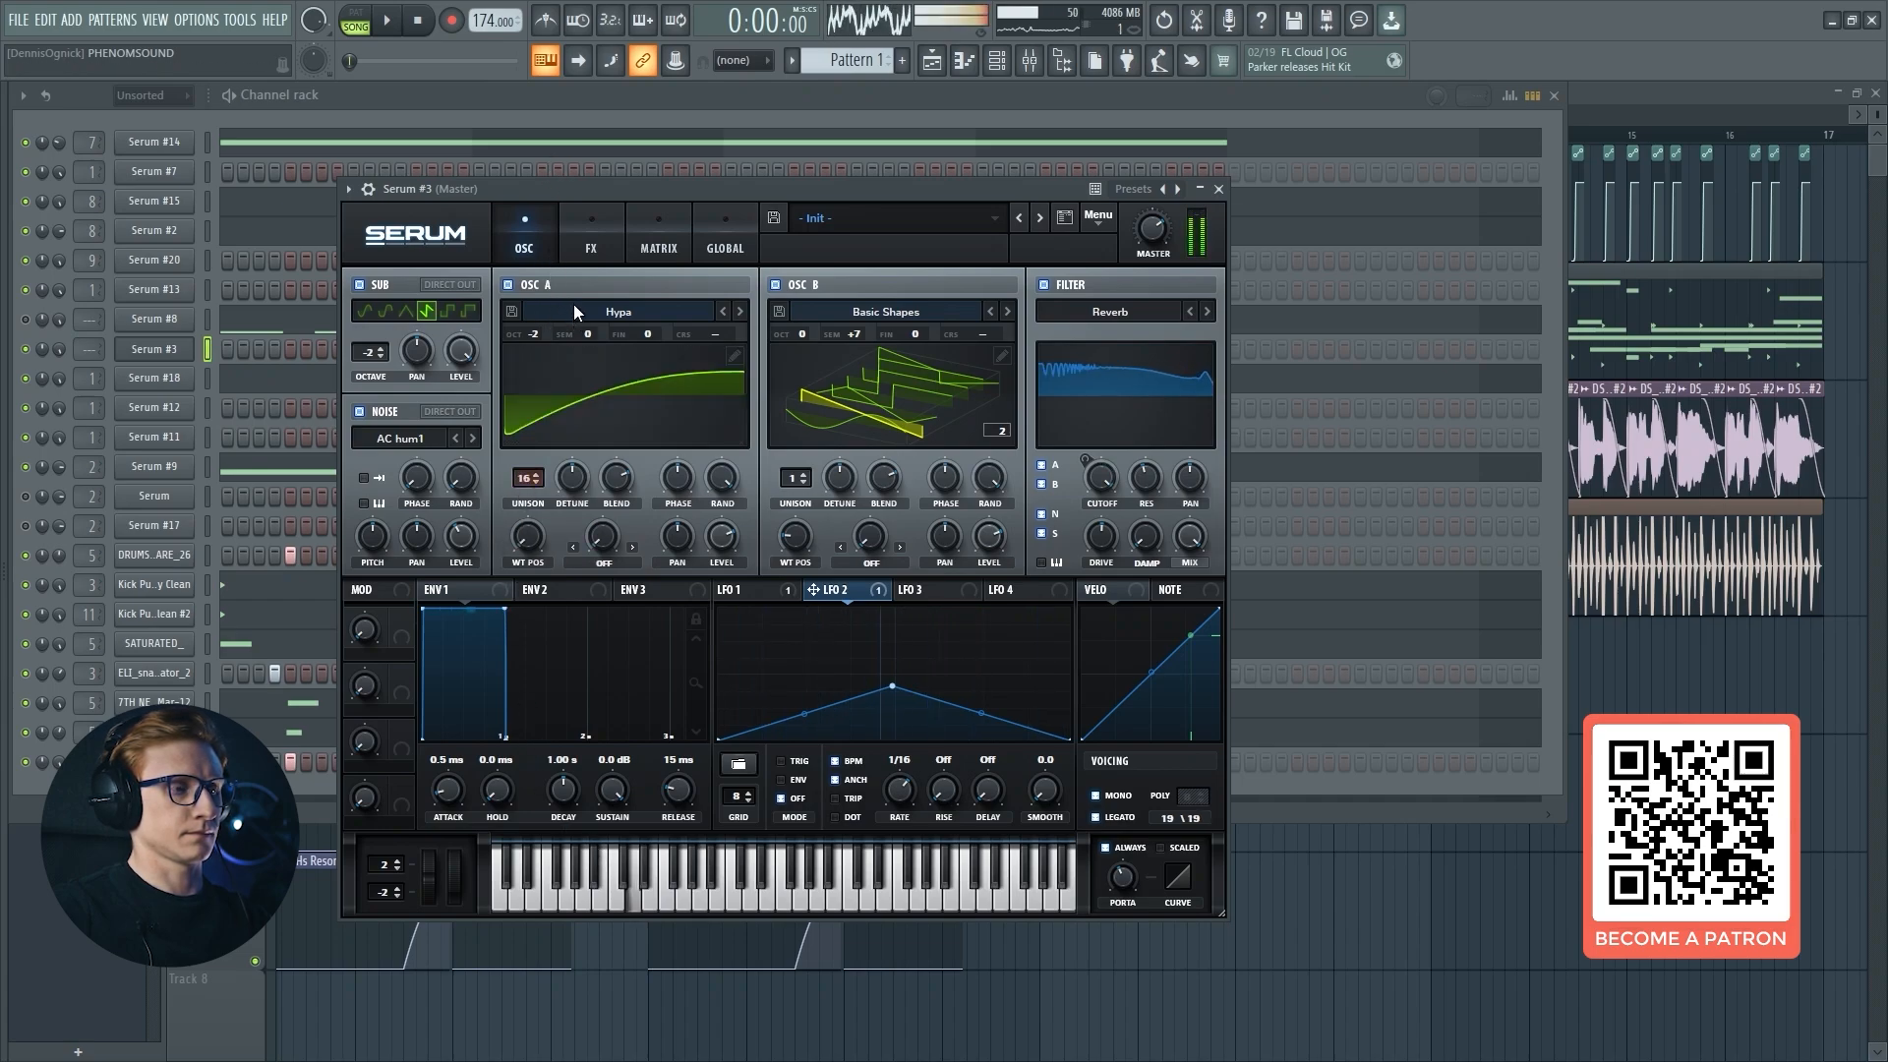
drag(575, 478, 584, 469)
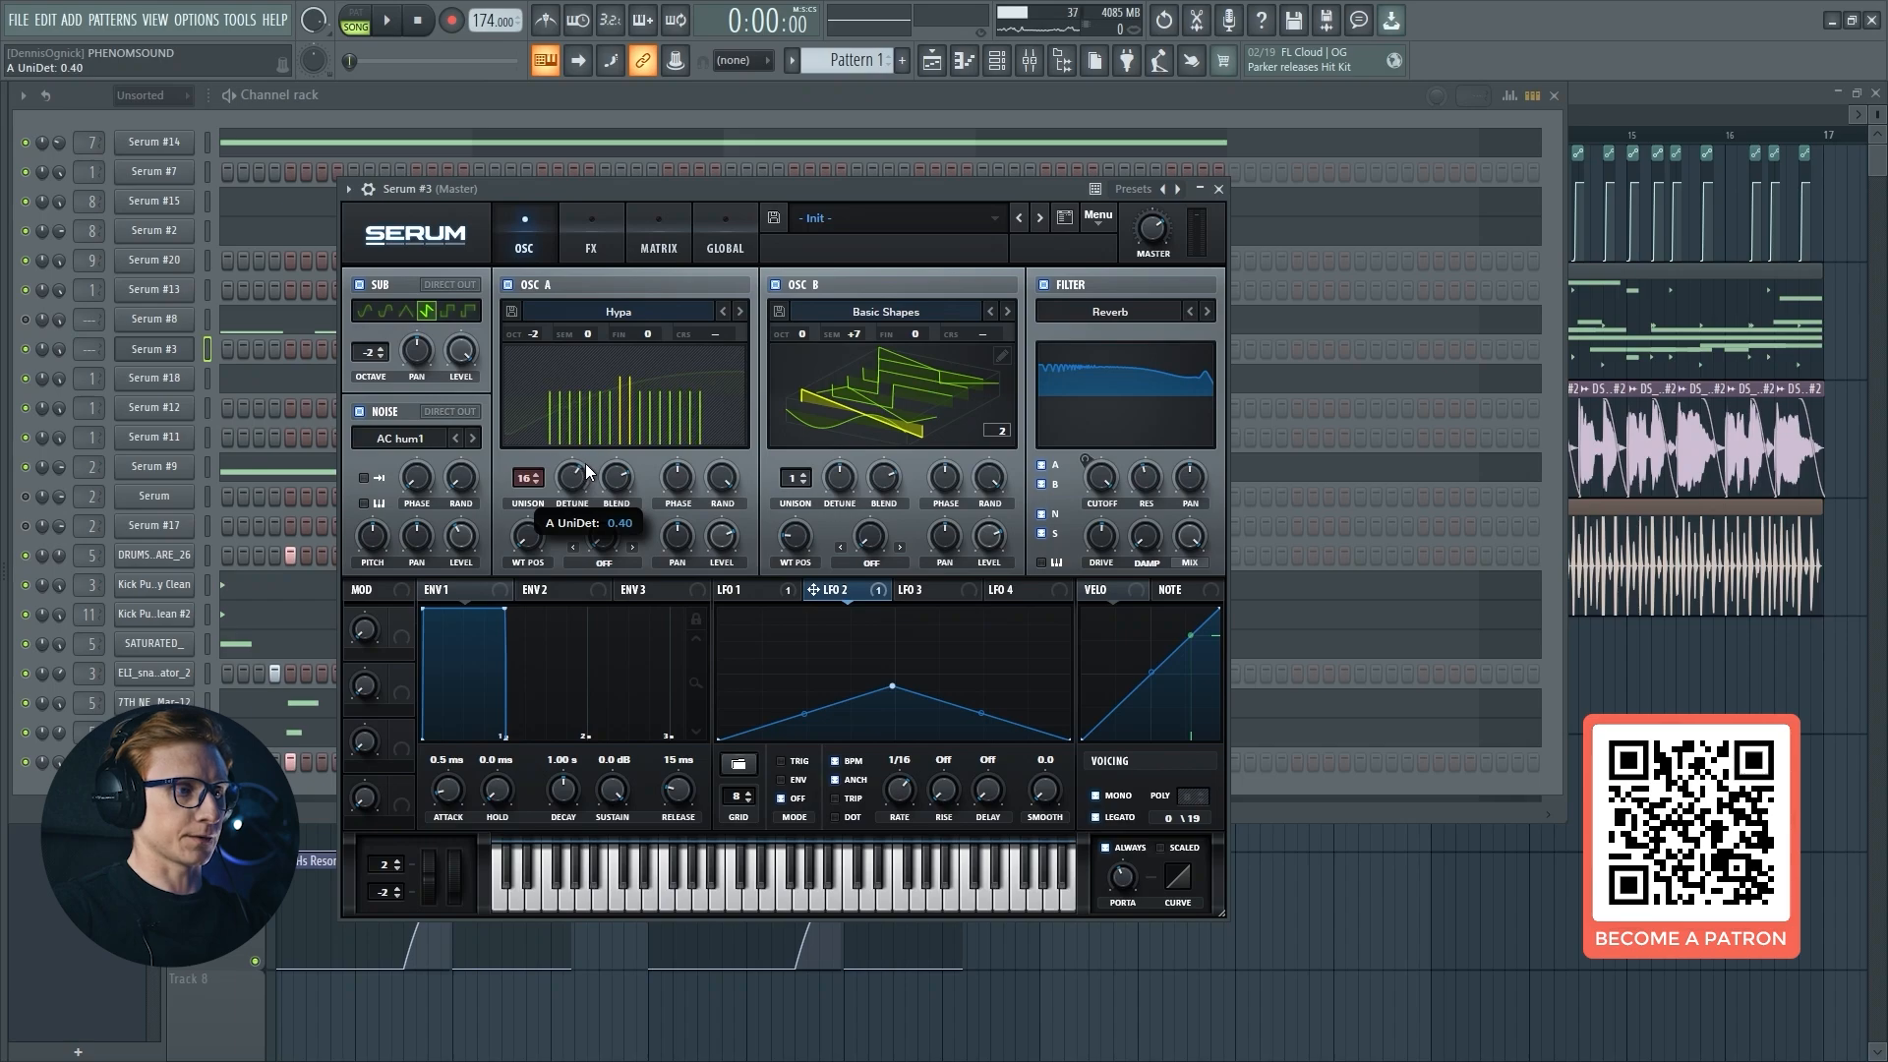
Audition several notes with the 16-voice unison and check the oscillators' unison width settings among Serum's global settings.
key(x)
key(n)
key(j)
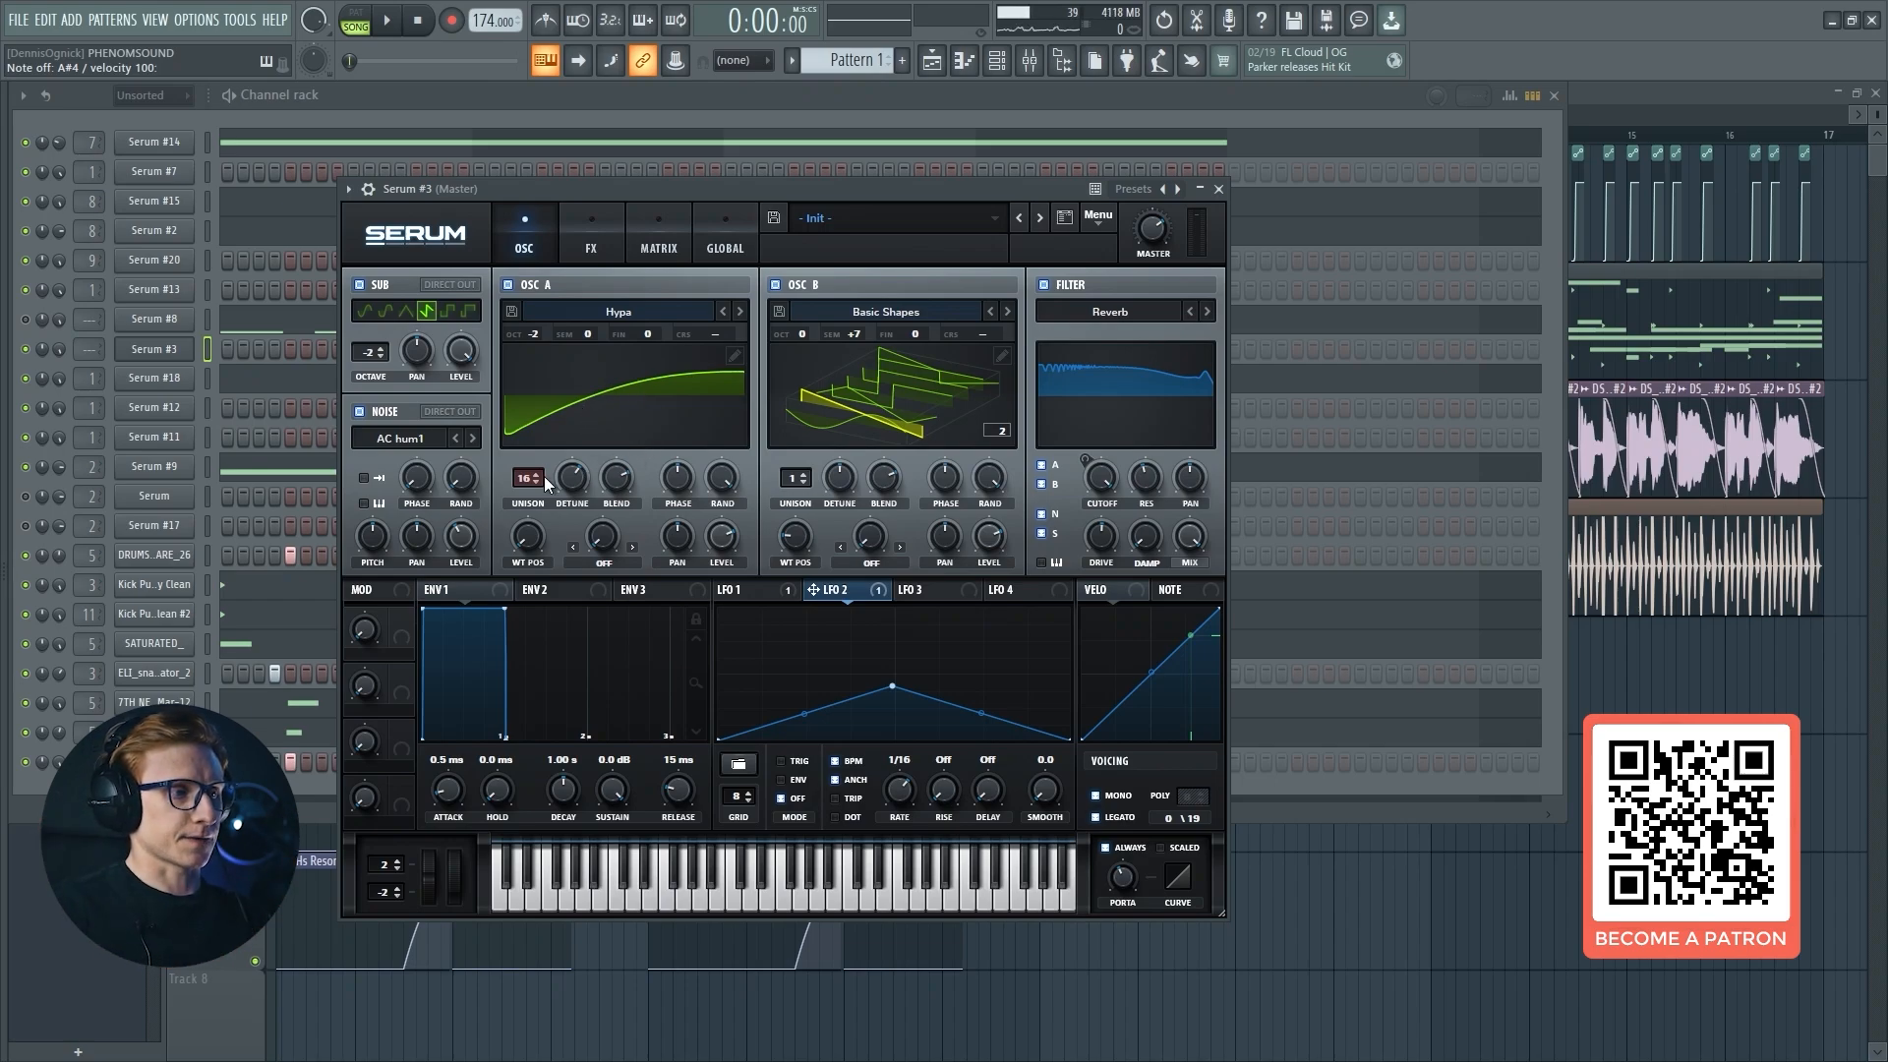
click(780, 222)
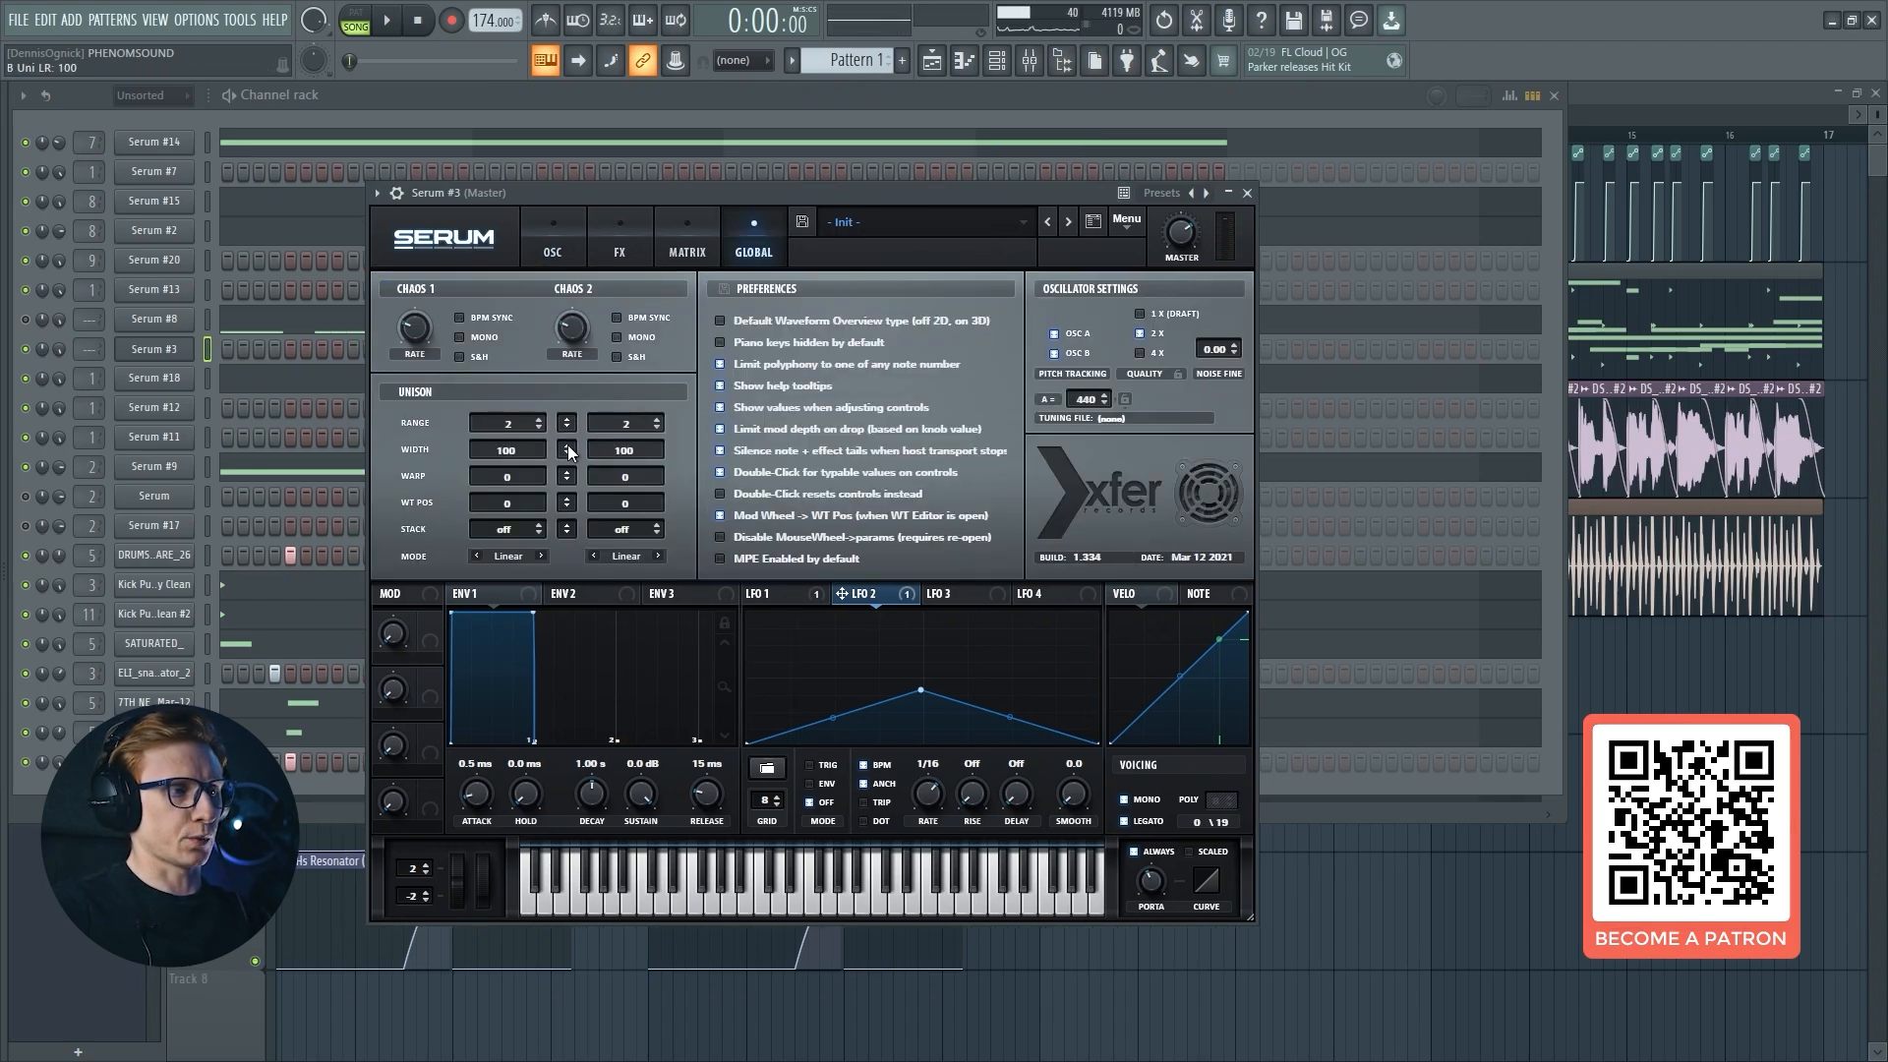
drag(535, 450, 504, 749)
click(556, 246)
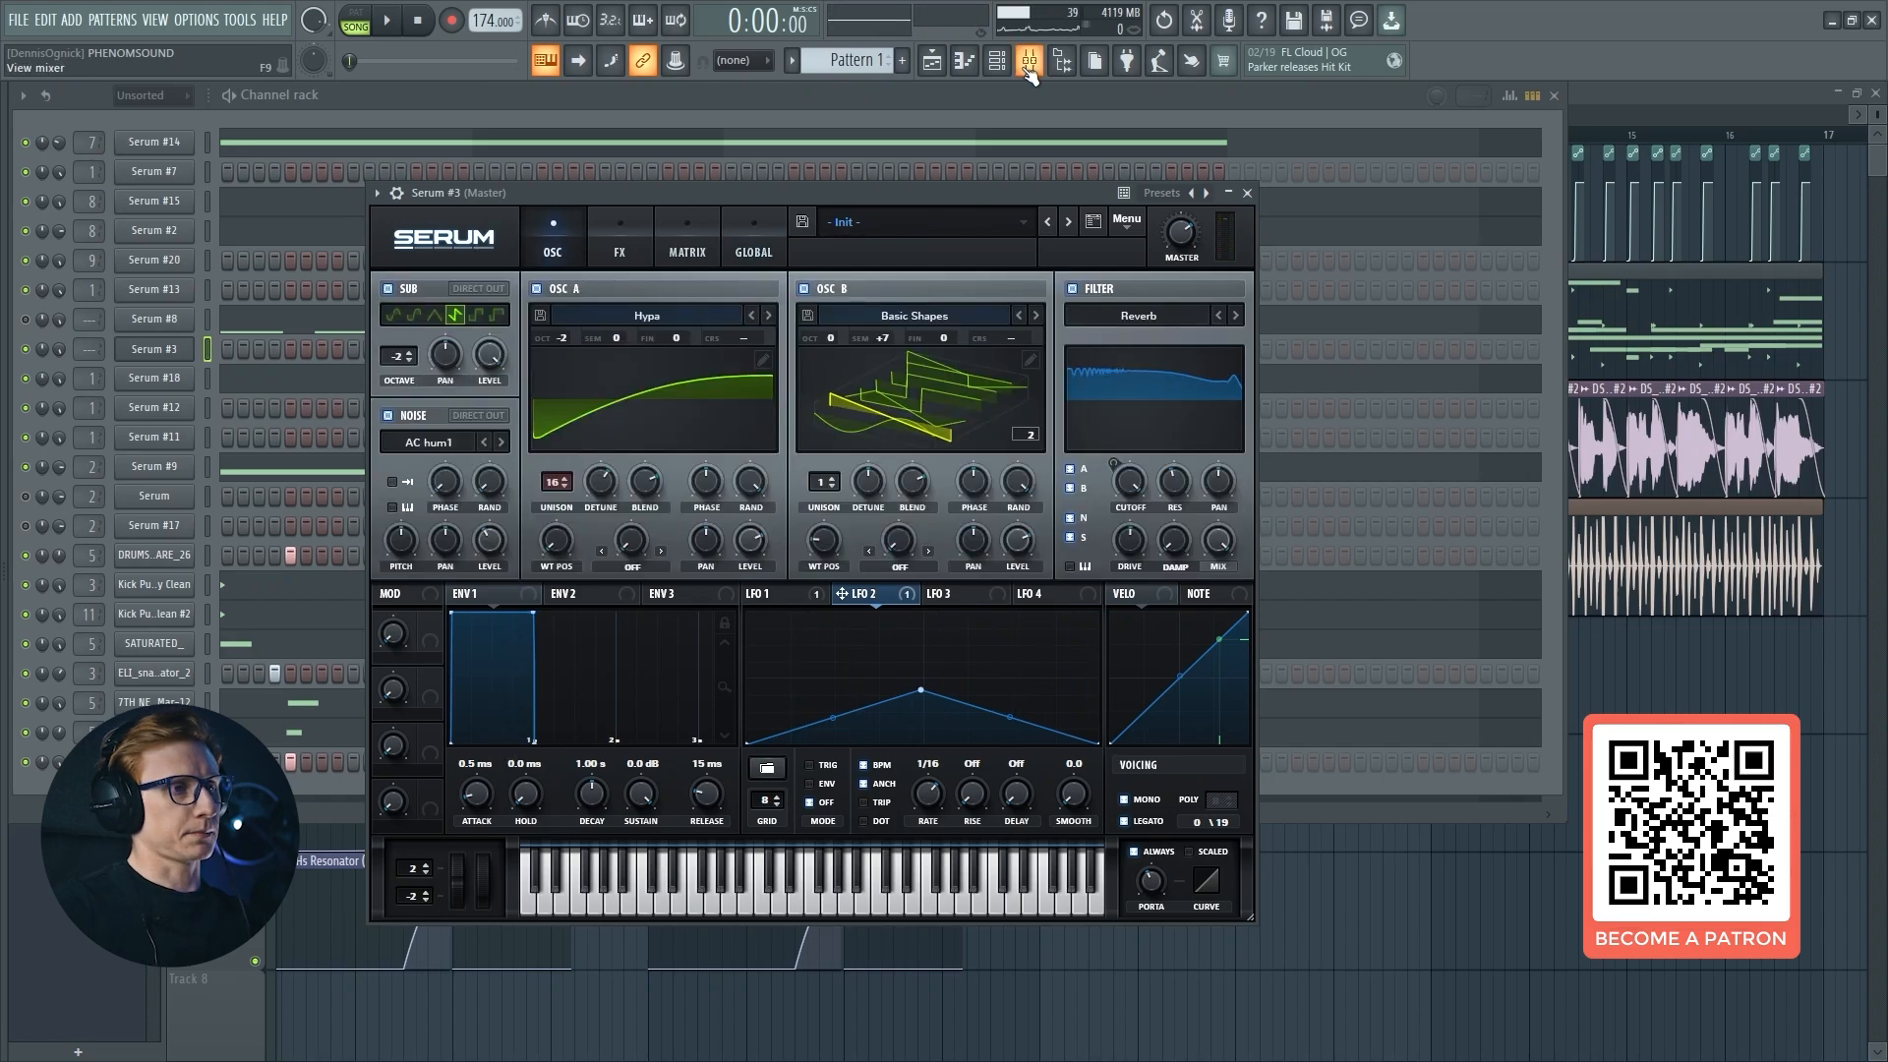
Check the effect chain on mixer Insert 1 and route the Serum #3 channel to that mixer track.
click(1029, 61)
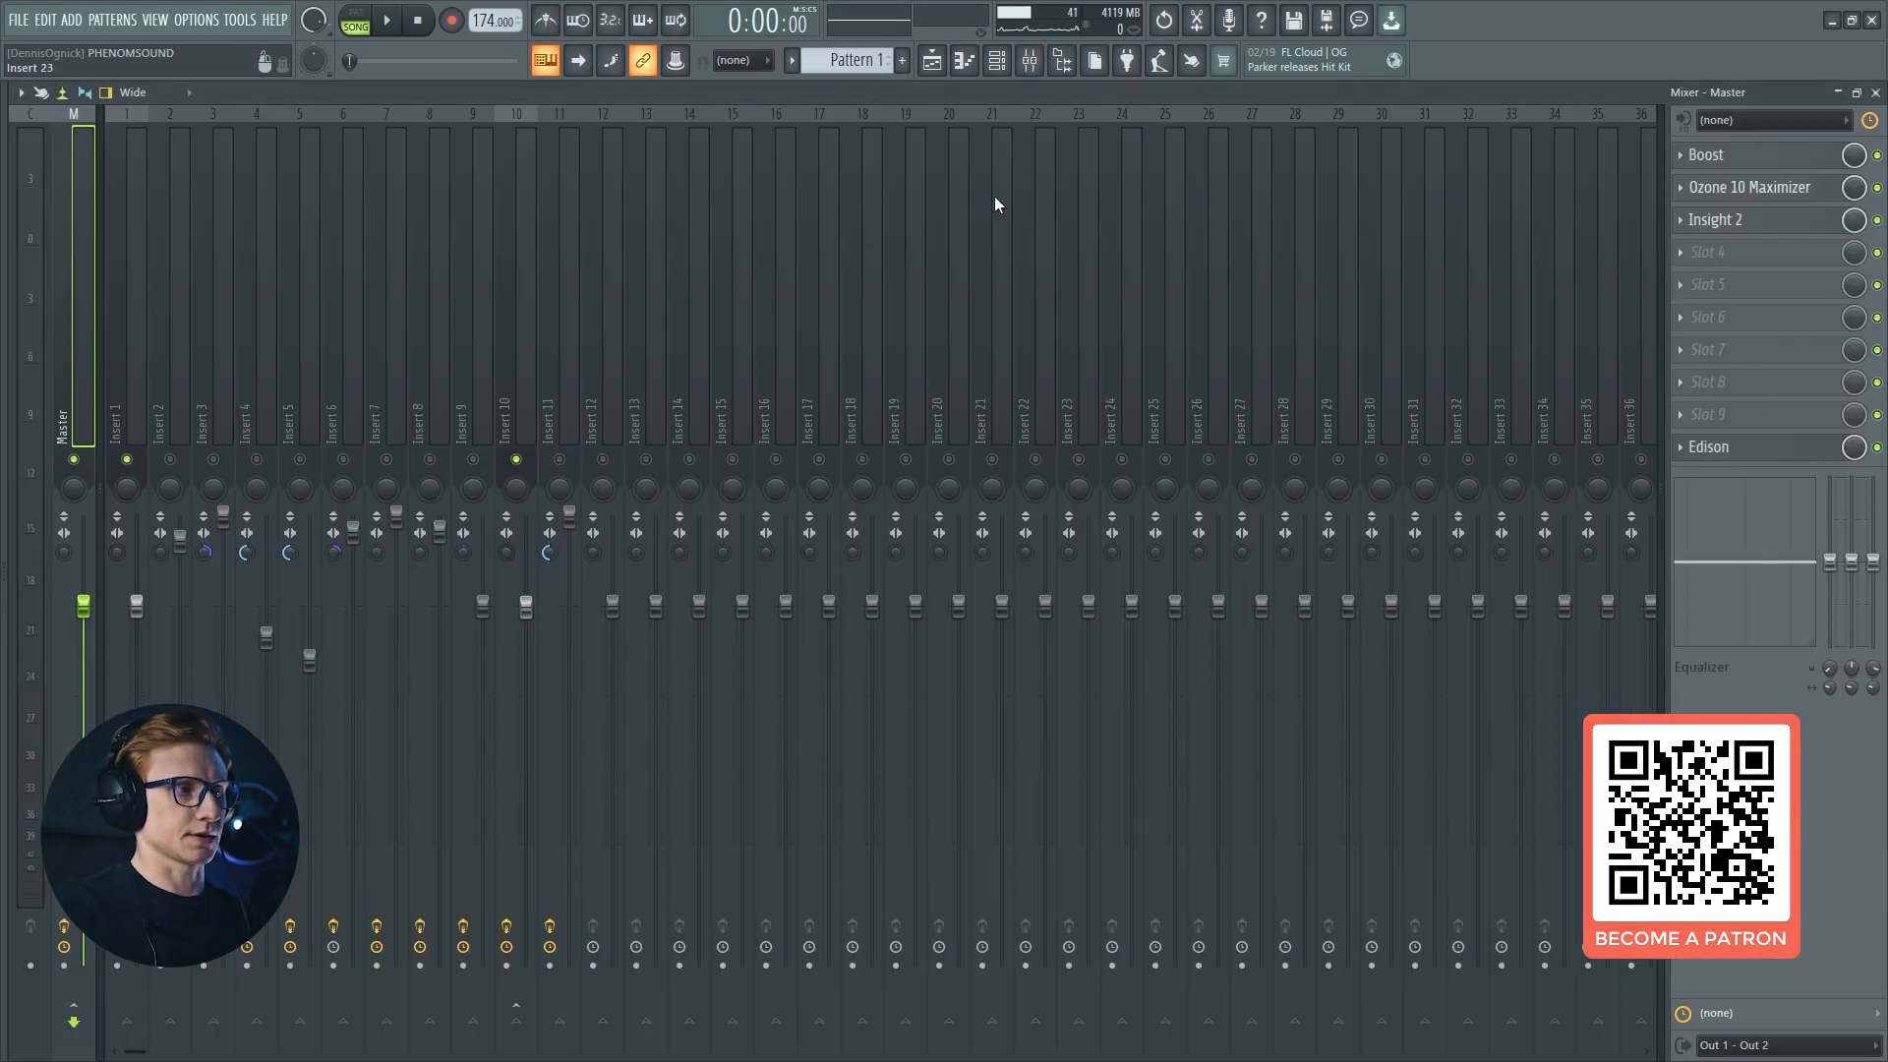
click(143, 224)
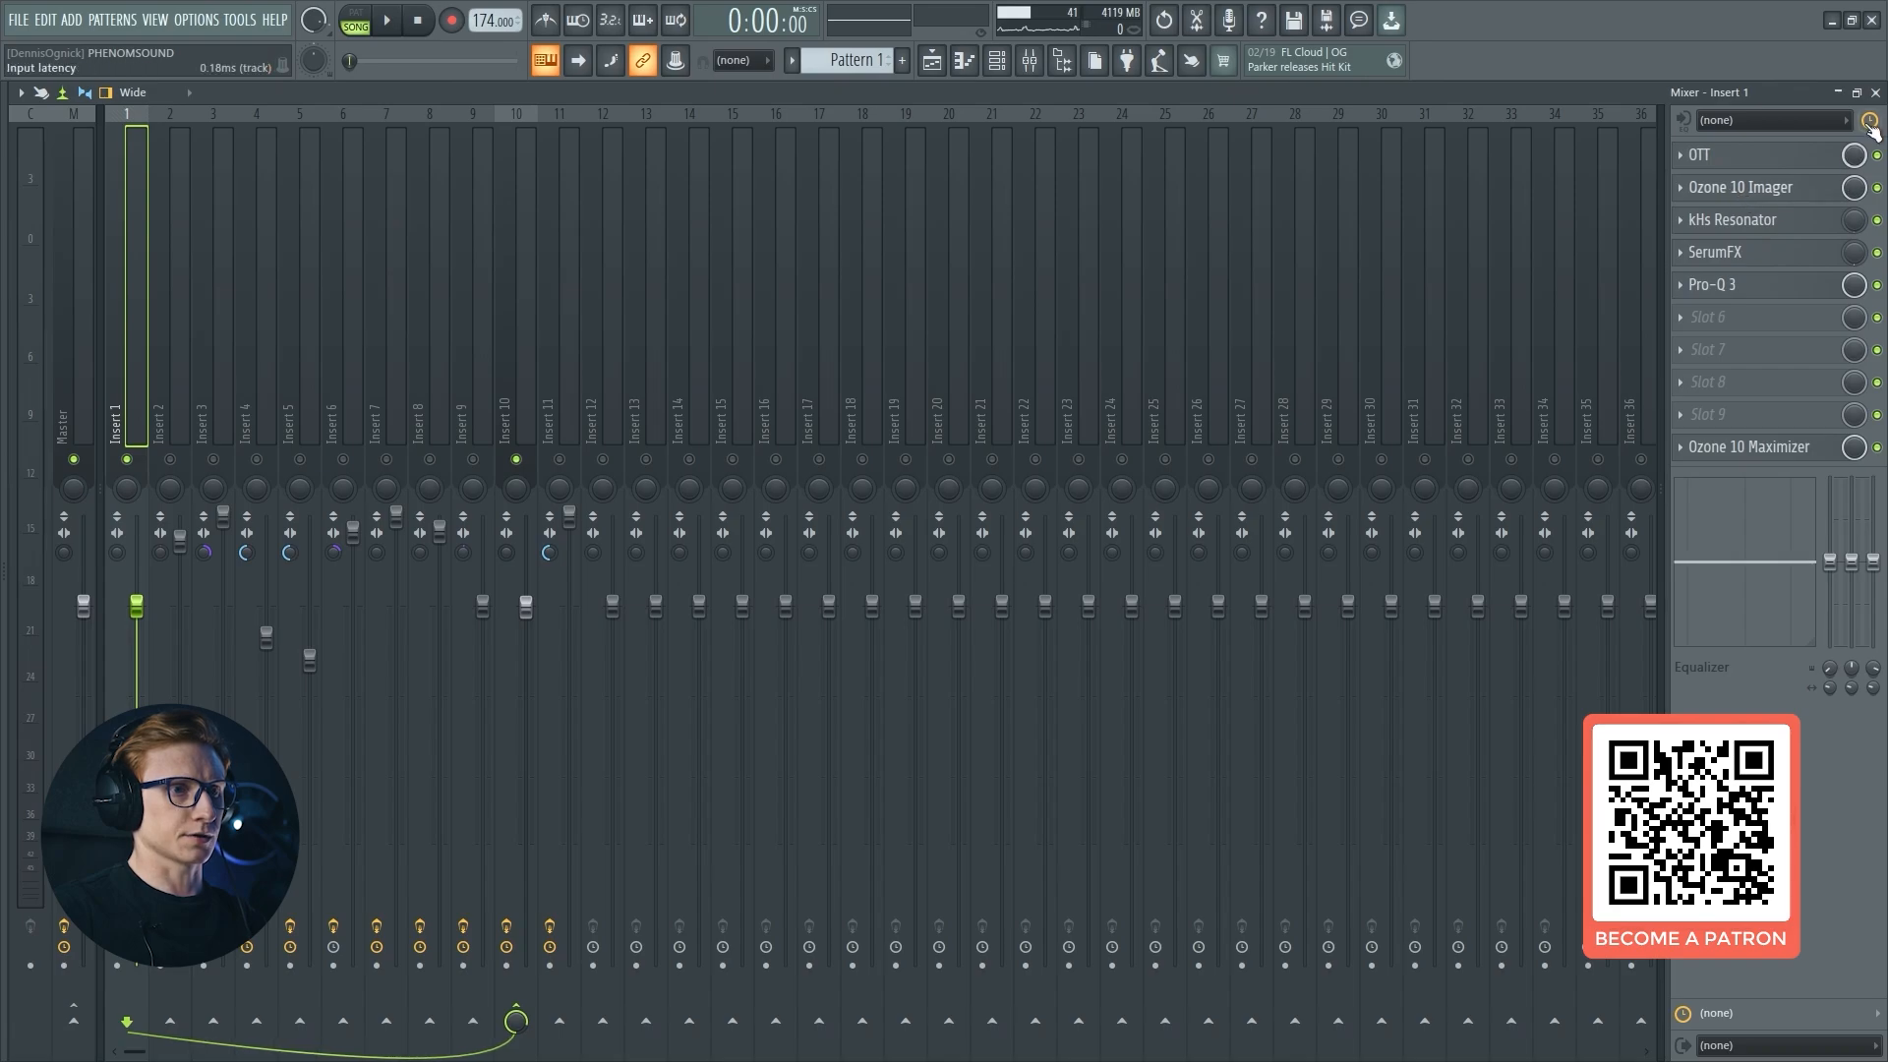
click(1876, 92)
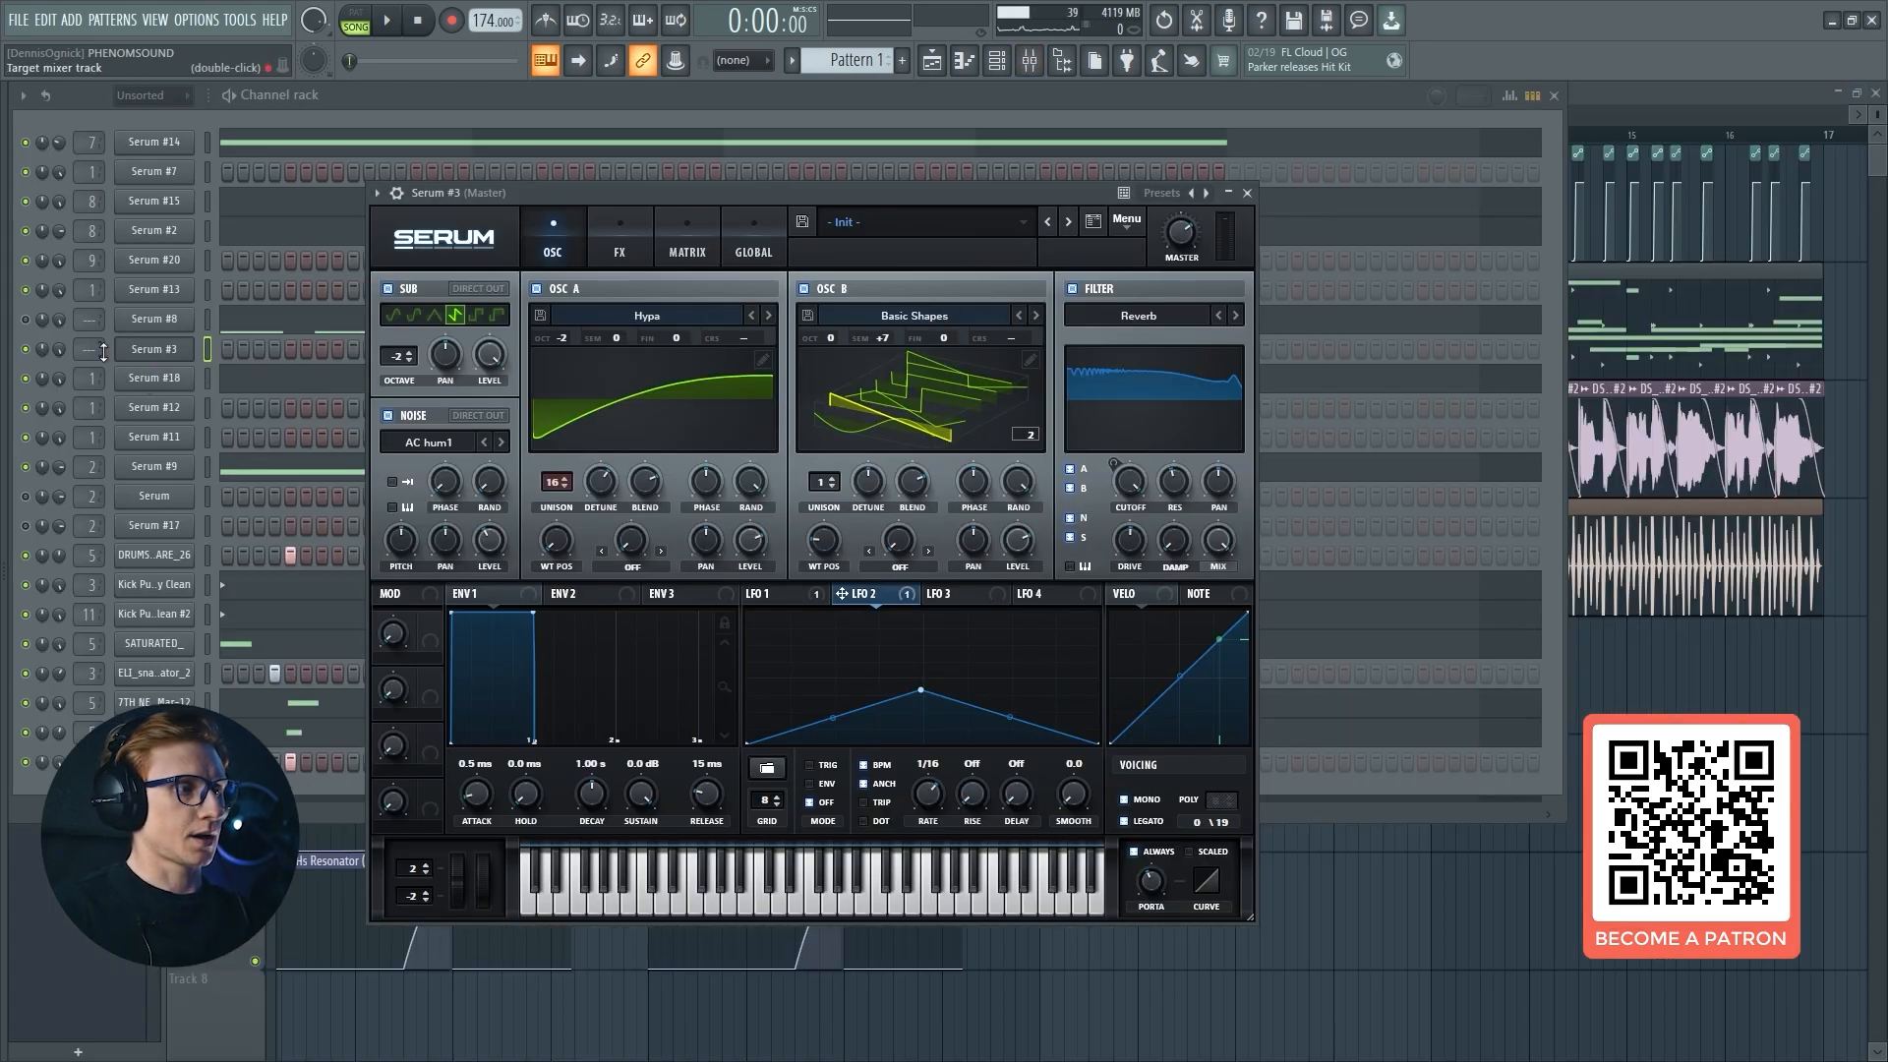
key(Escape)
click(1029, 60)
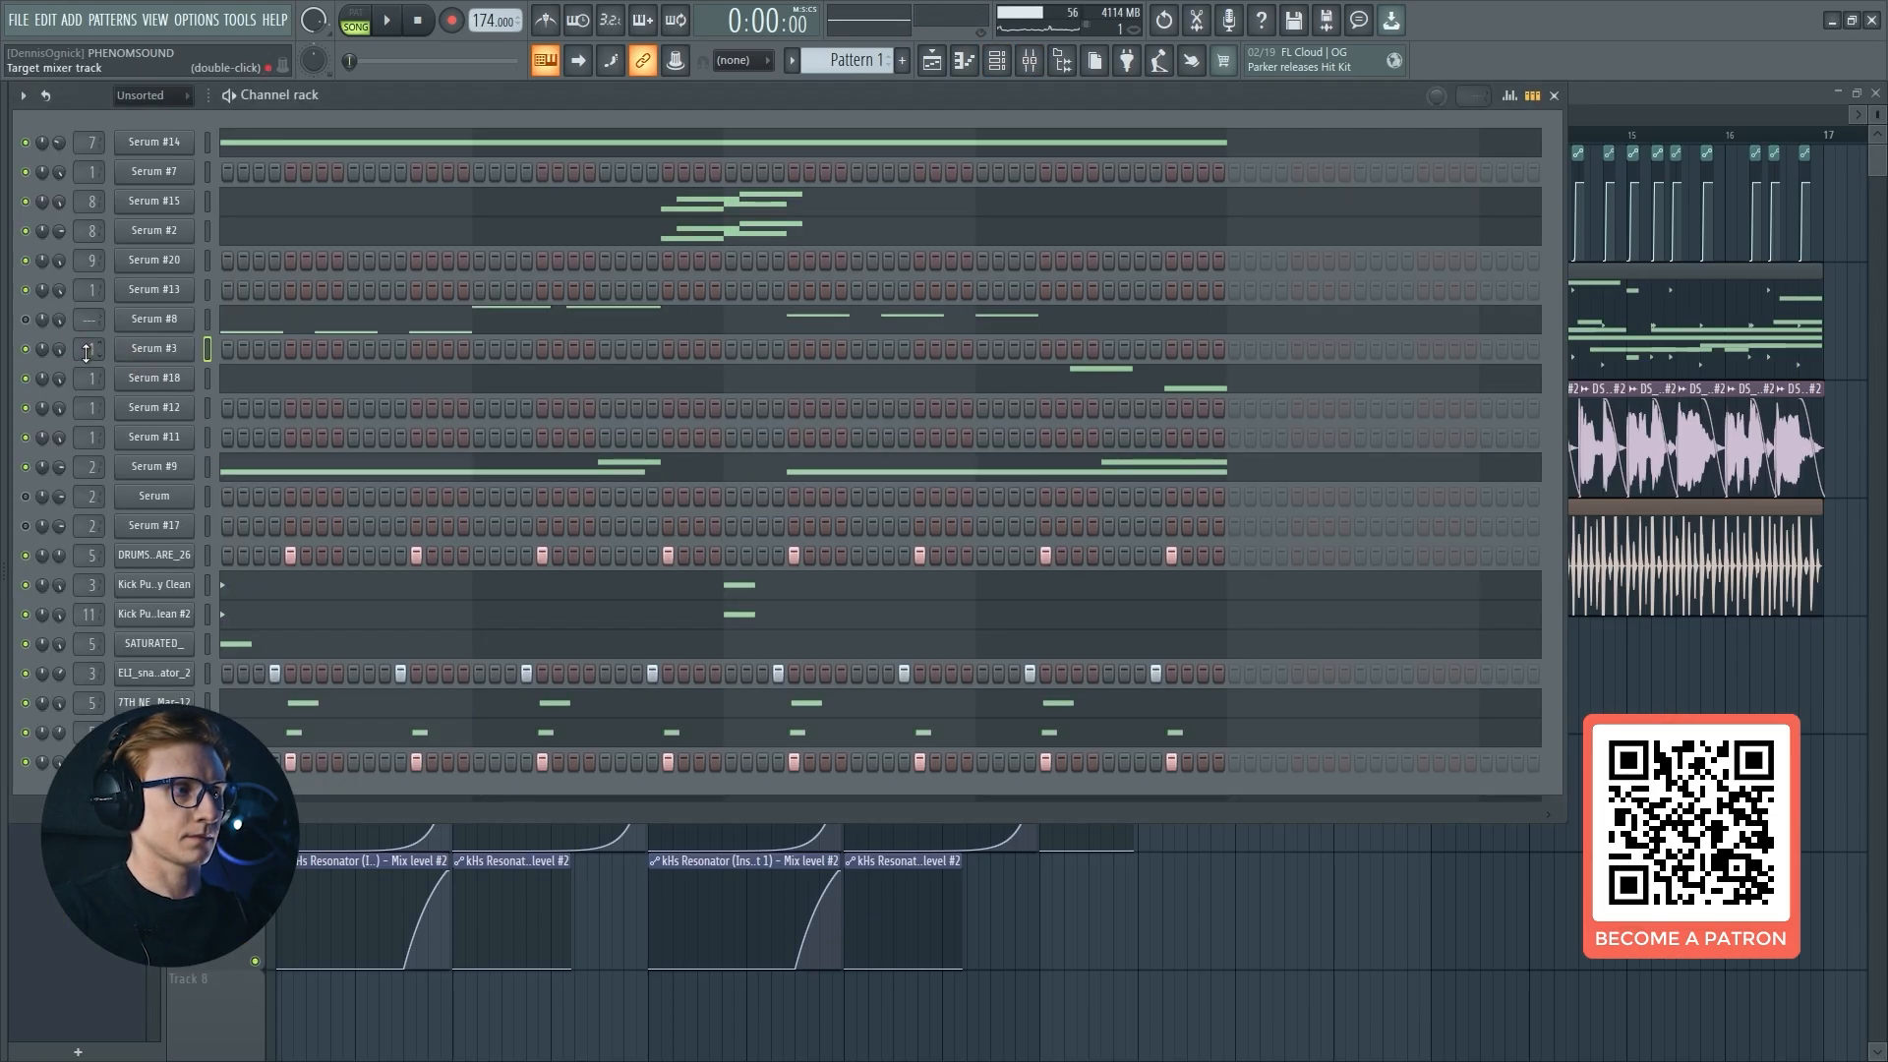
click(1028, 63)
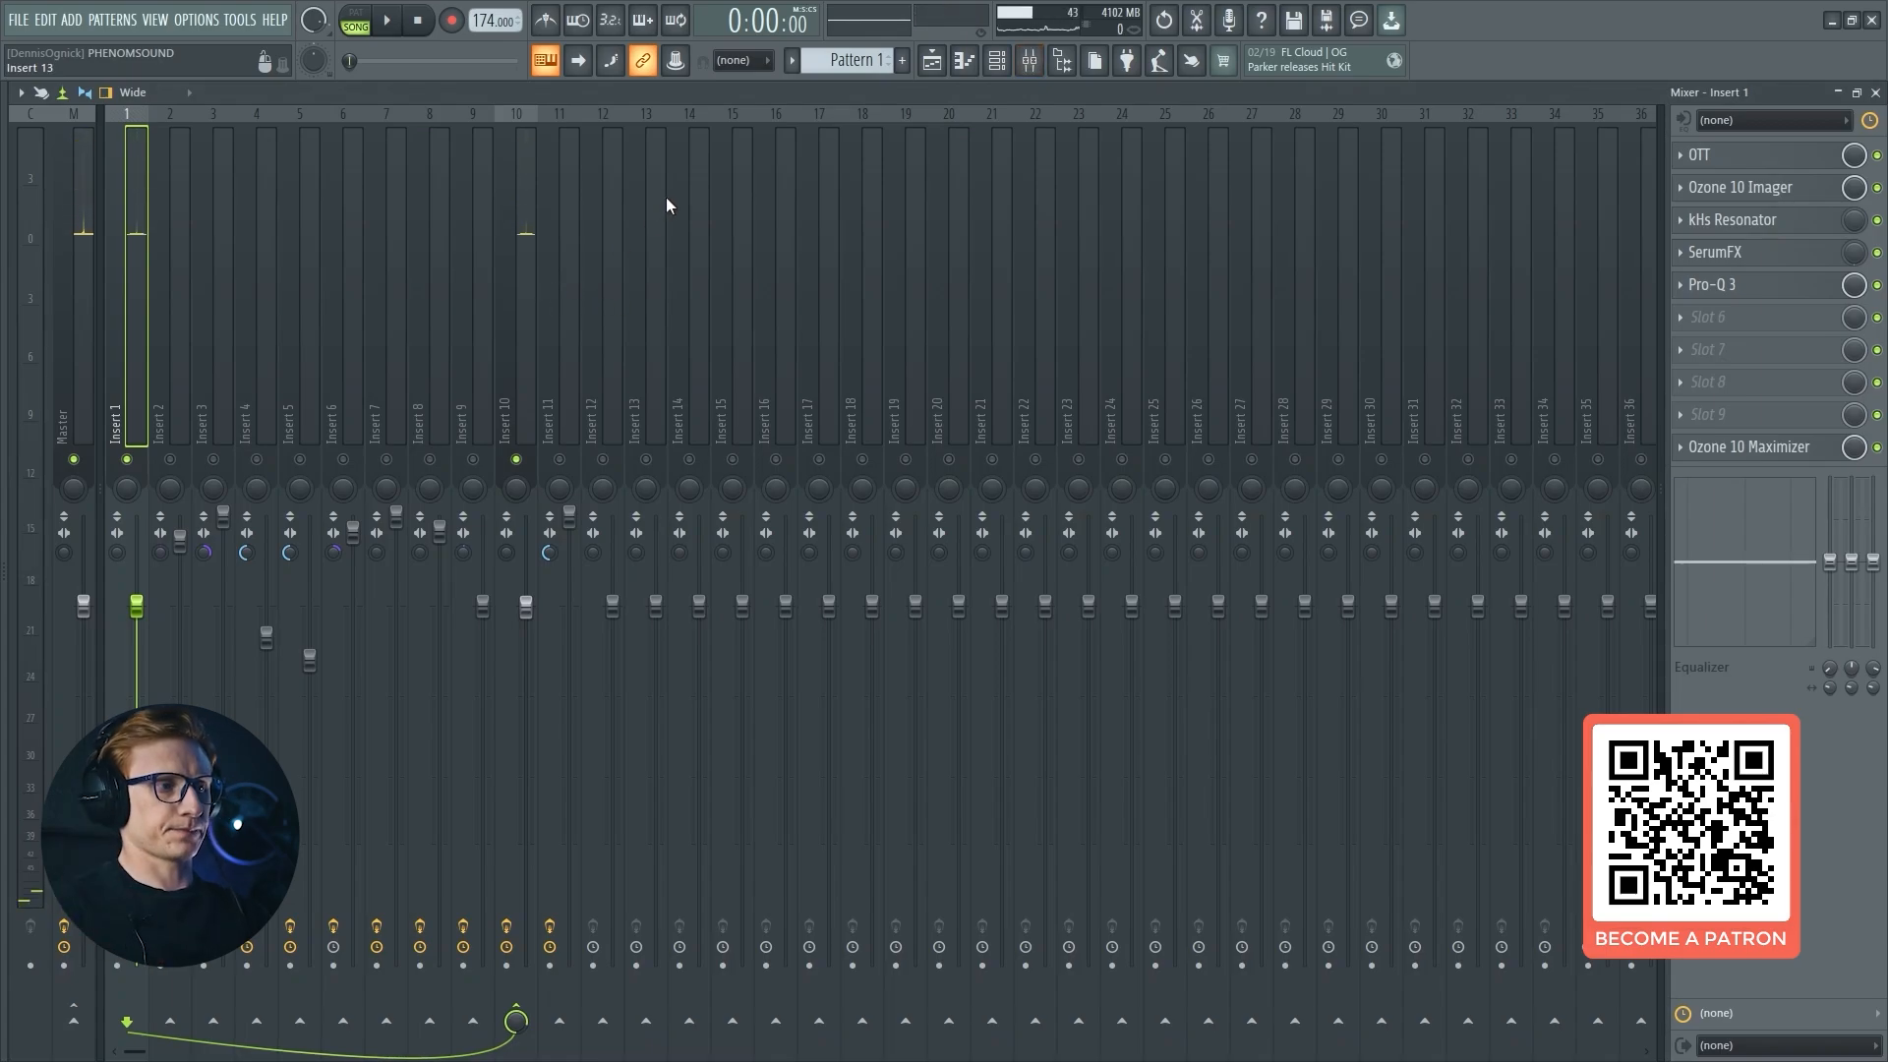
Isolate OTT on Insert 1 by bypassing Ozone 10 Imager, kHs Resonator, SerumFX and Pro-Q 3, then compare it off and on and examine its settings.
click(1800, 157)
click(1877, 187)
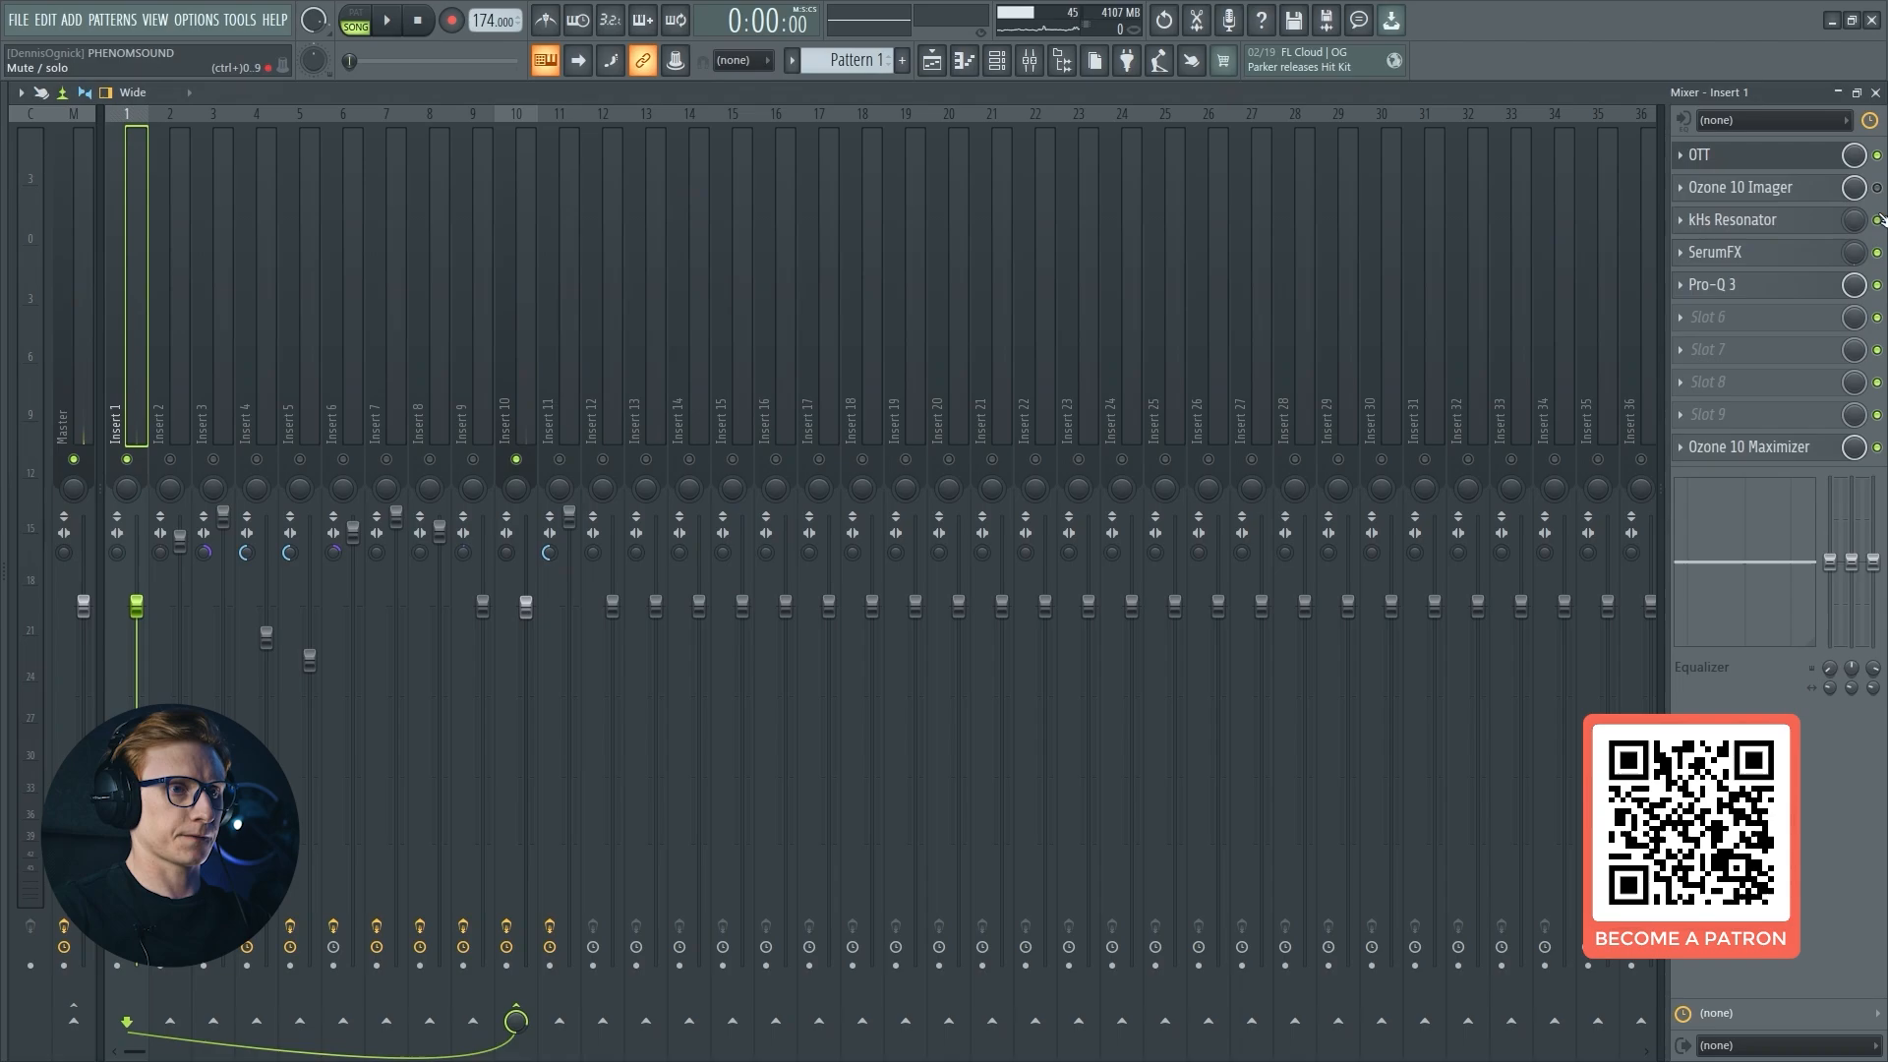
click(1765, 157)
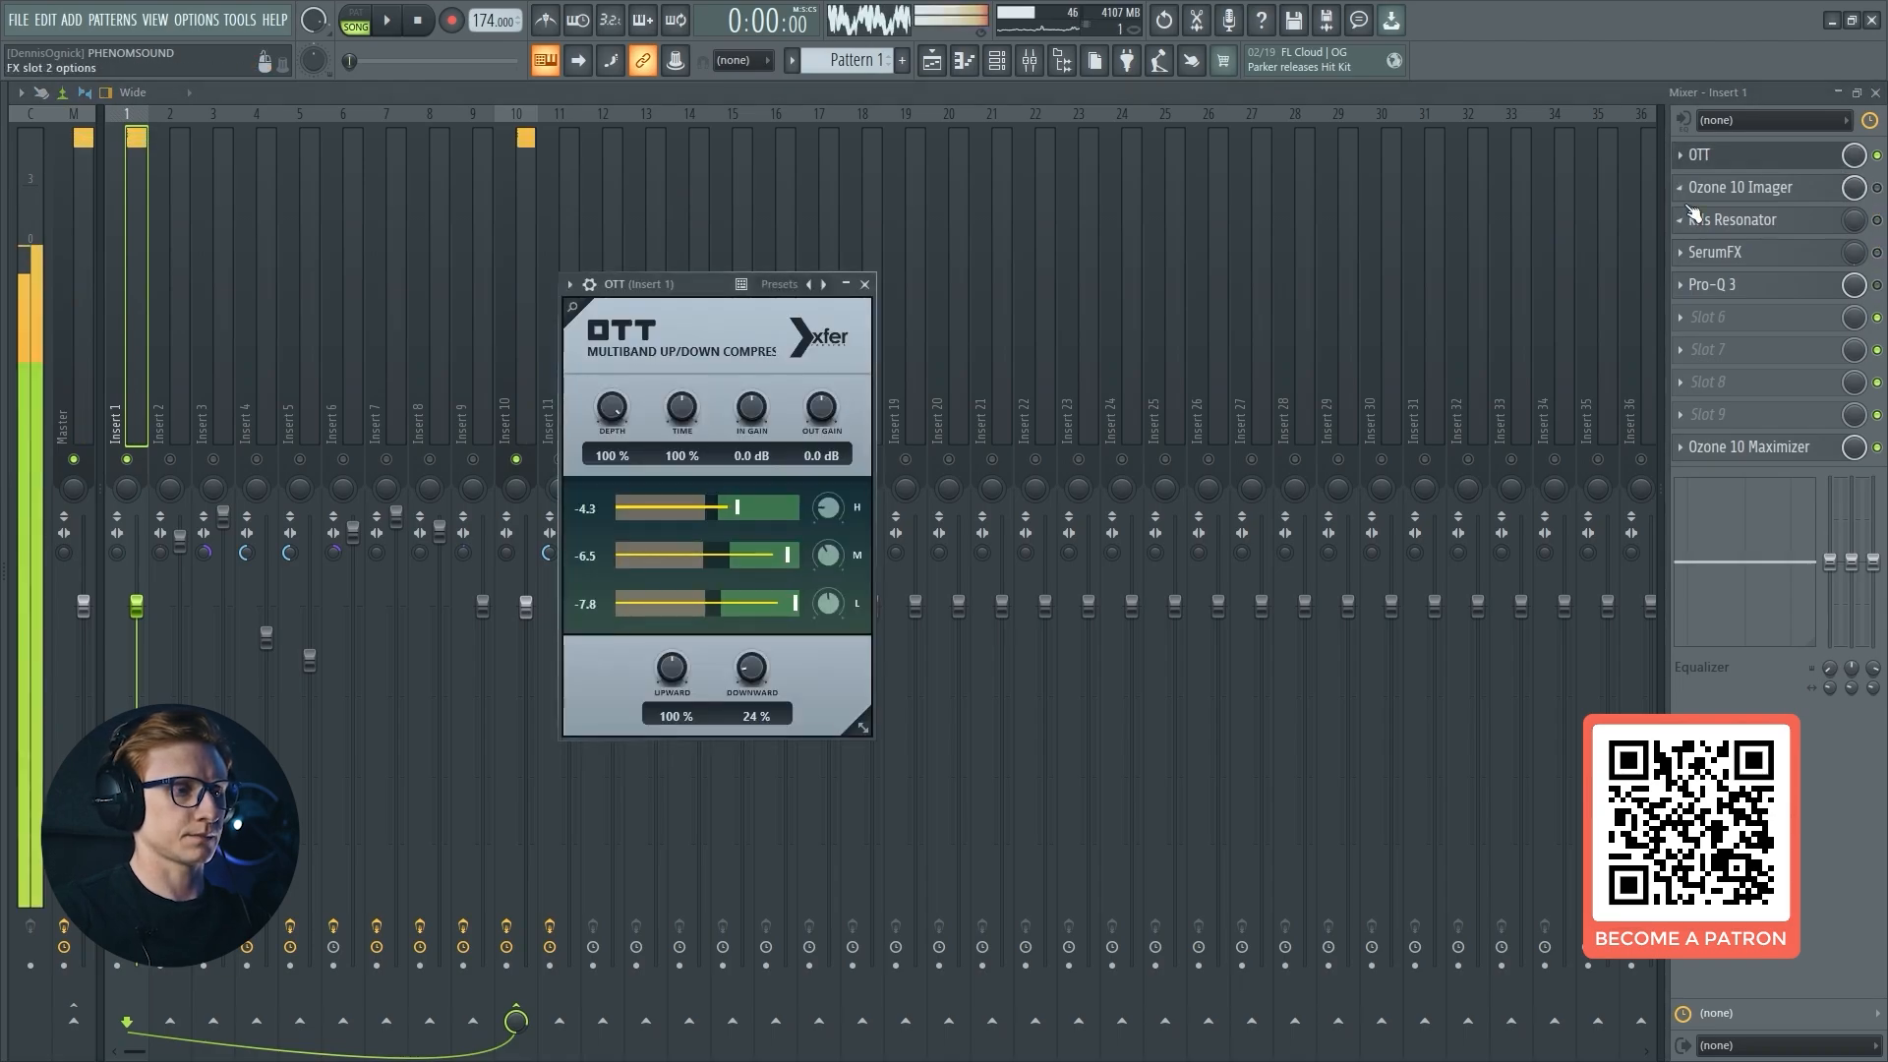
click(1877, 155)
click(1877, 155)
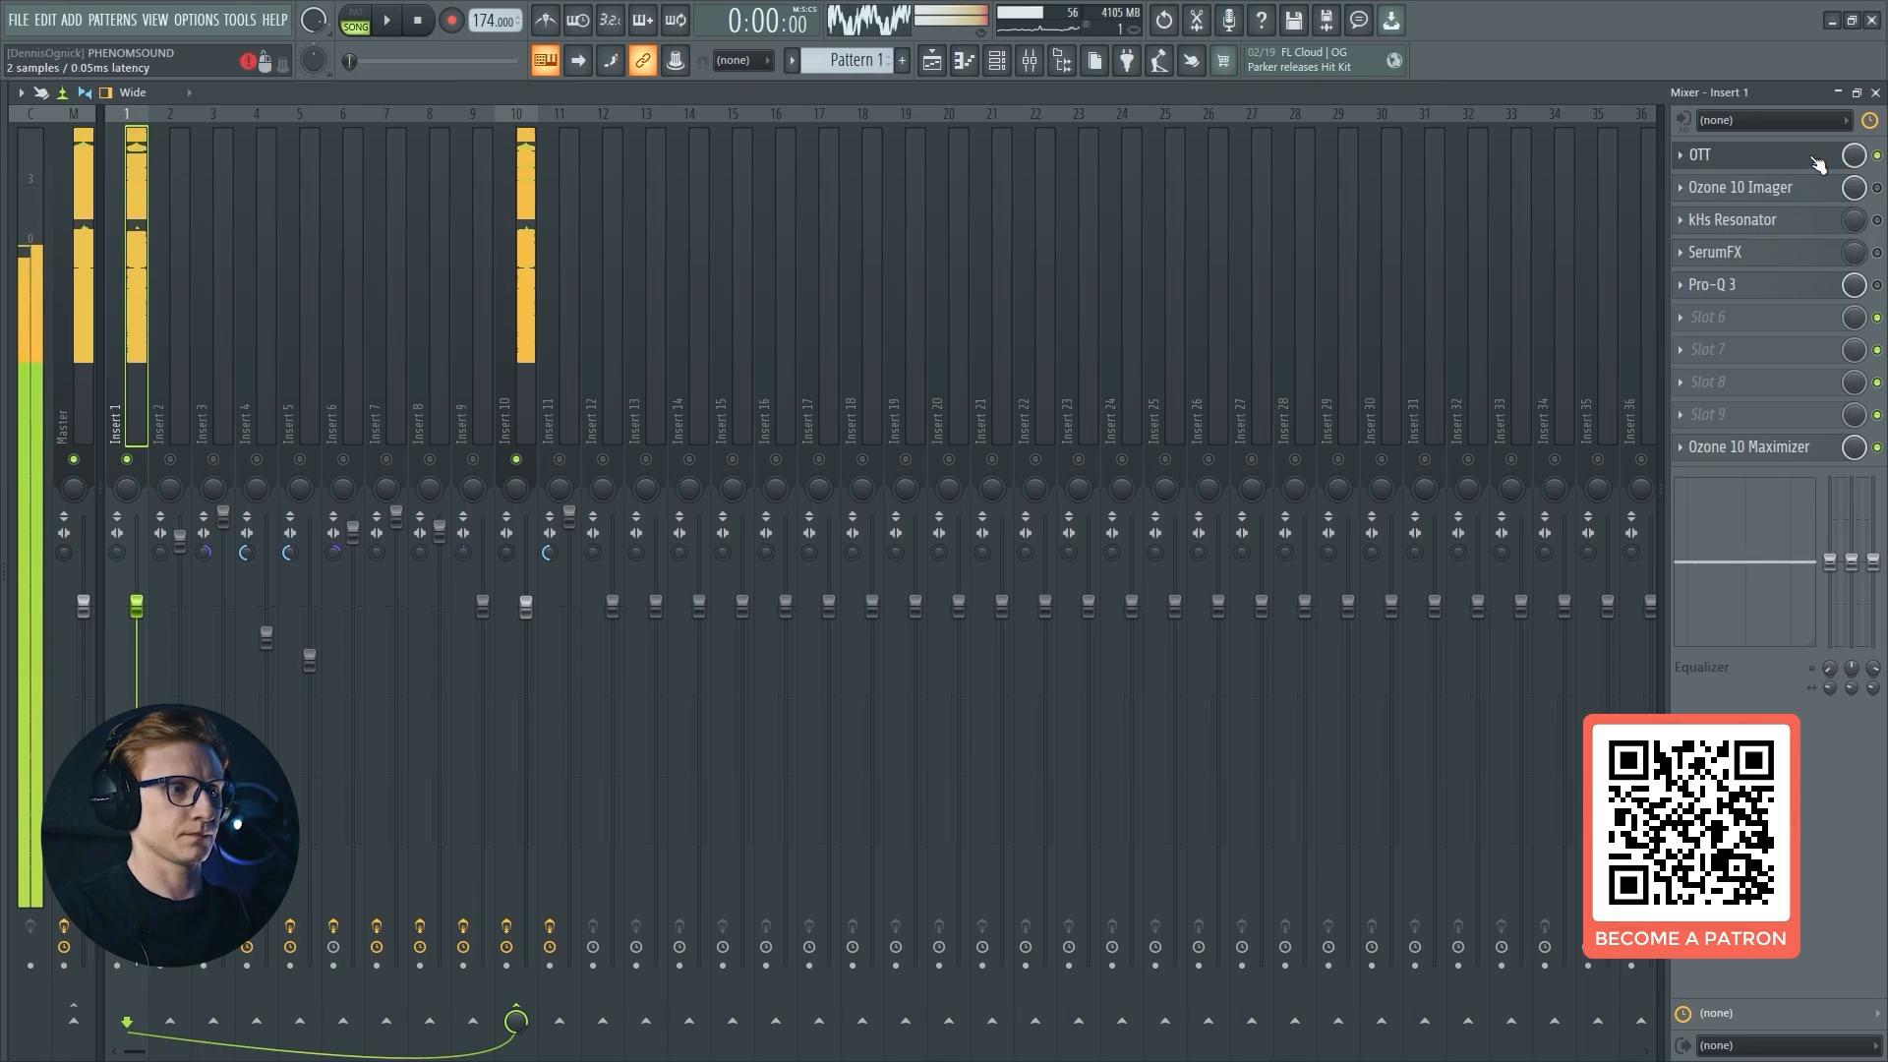
click(1765, 155)
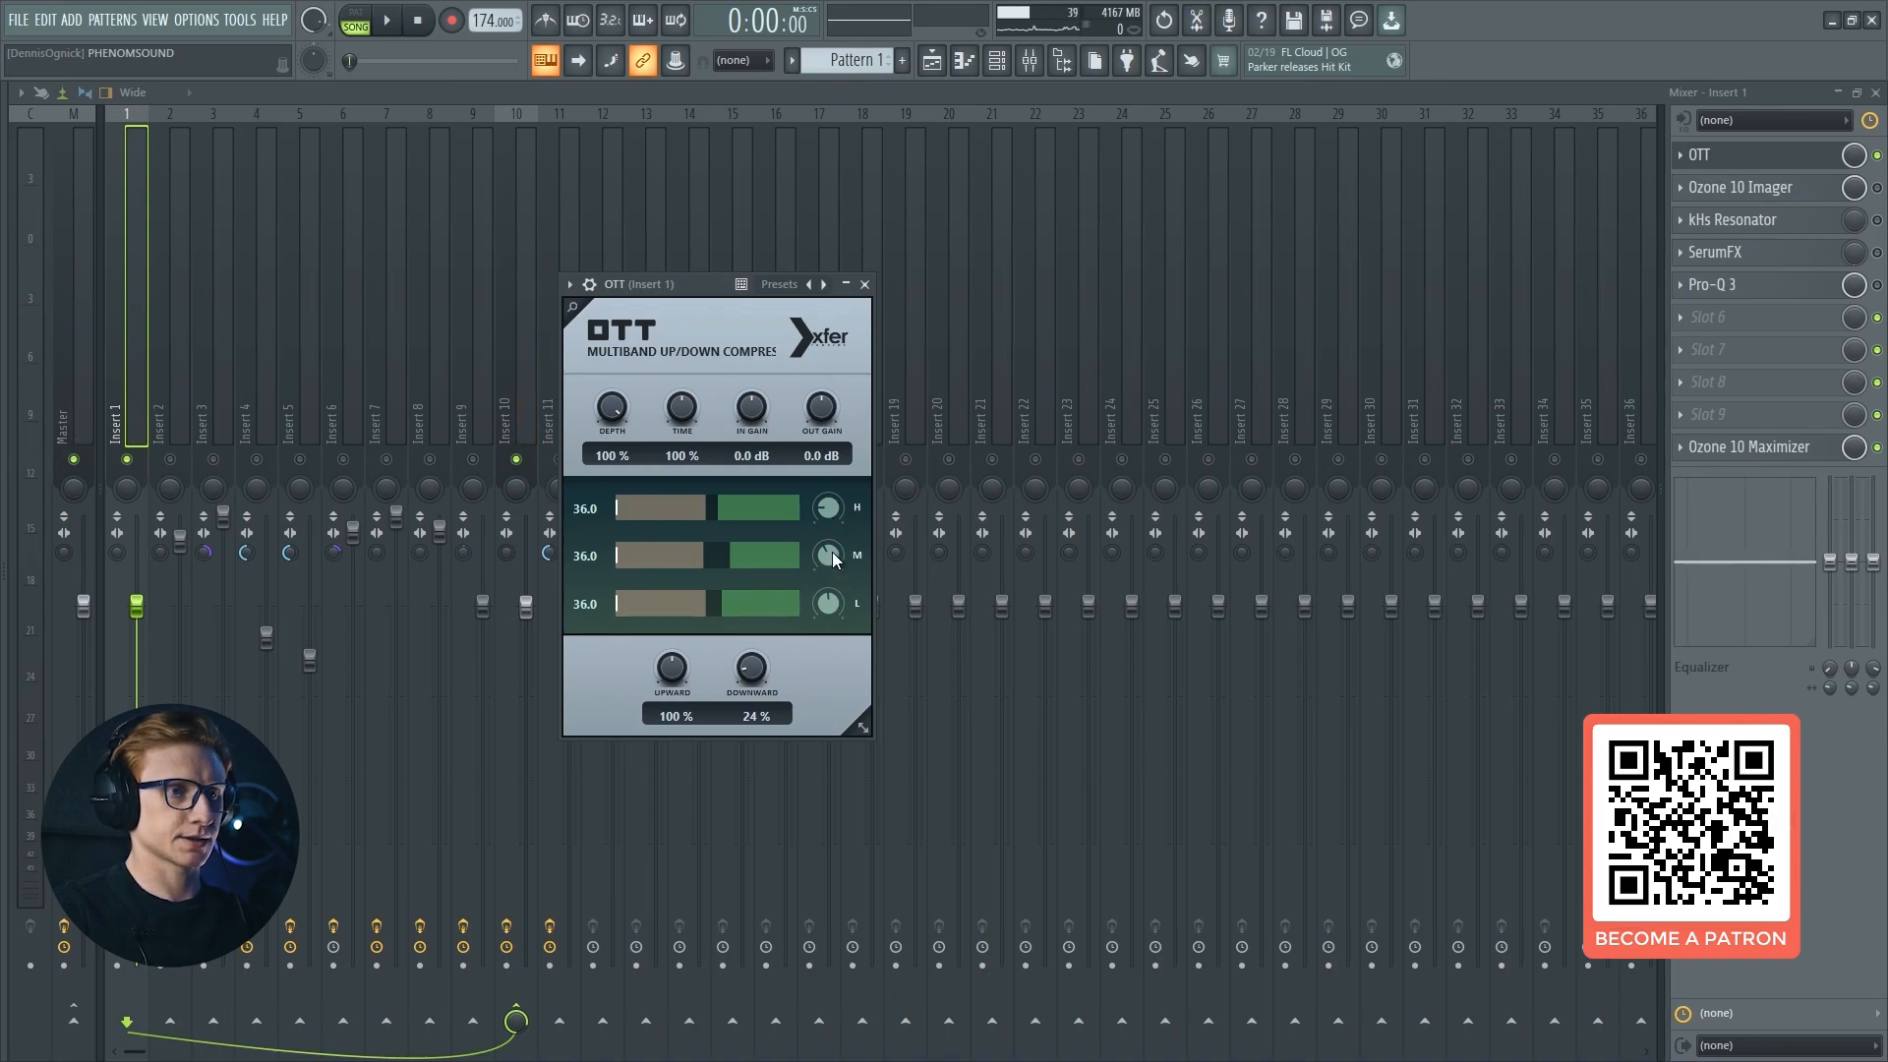
click(1740, 155)
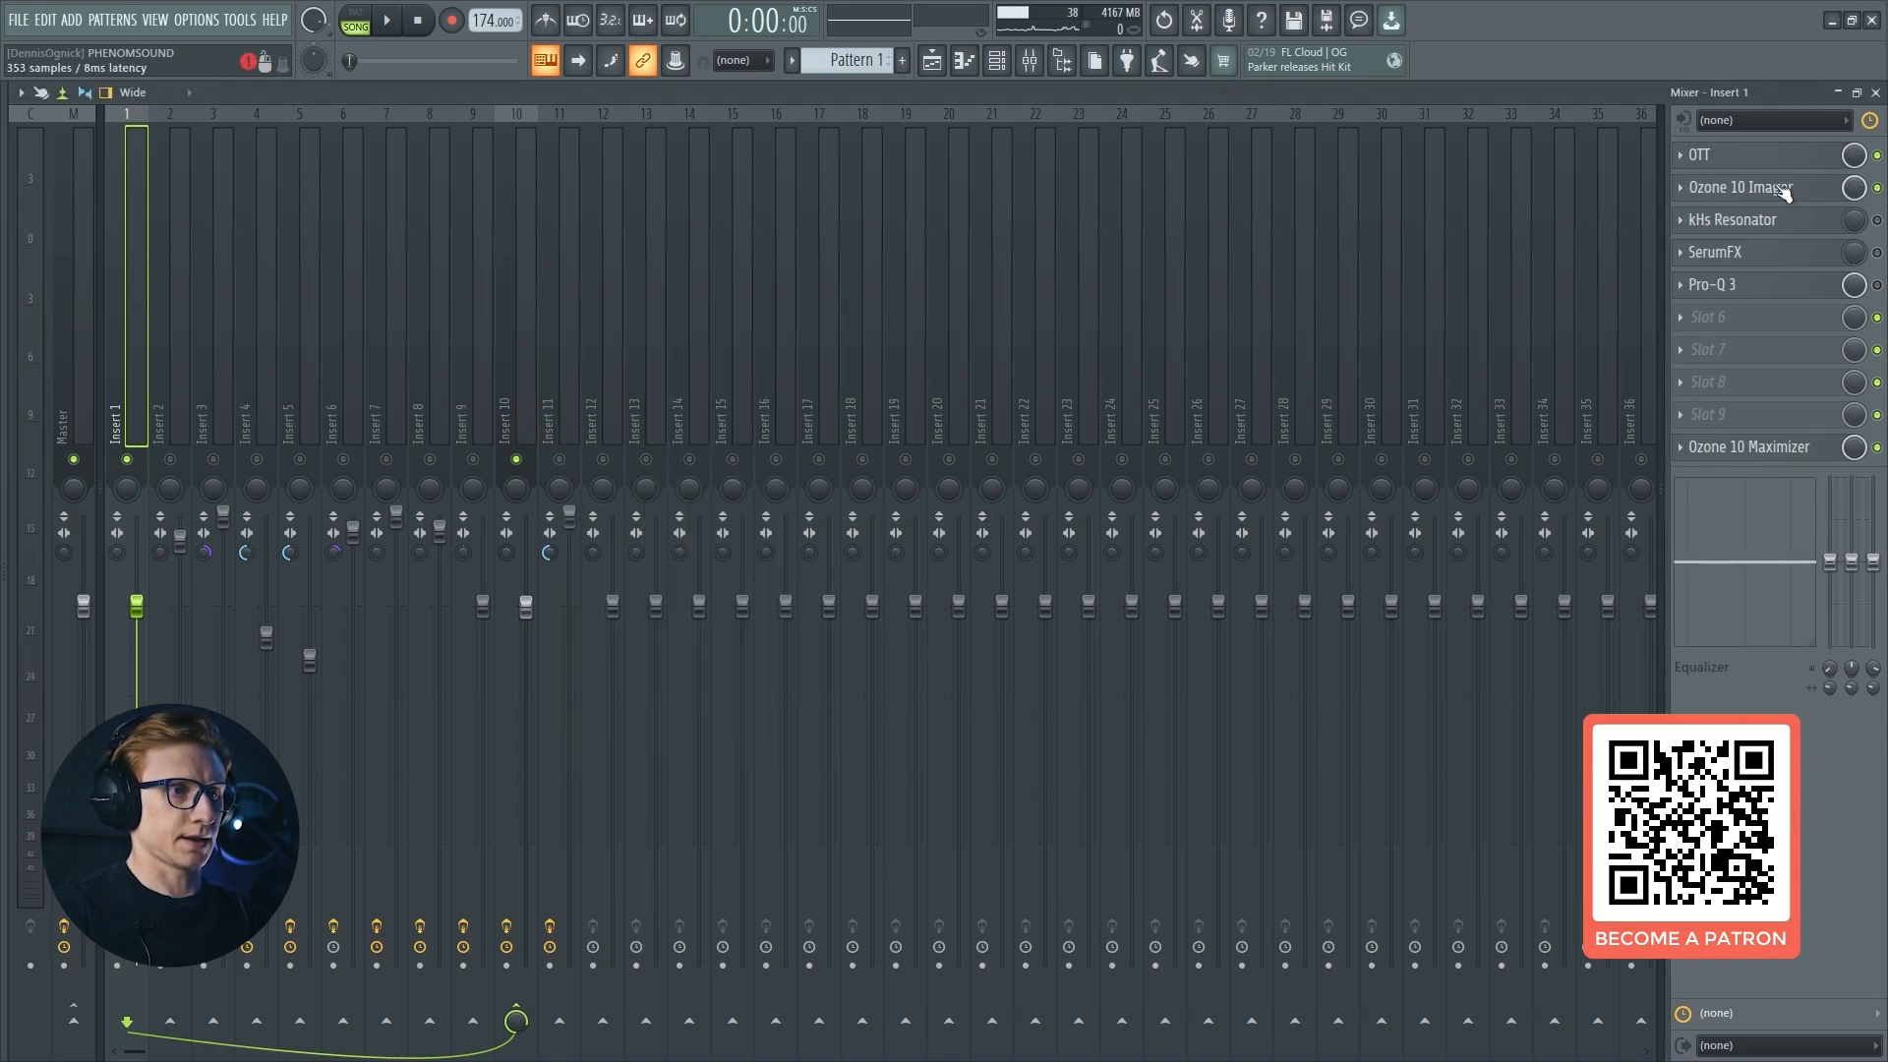
Turn on the Ozone 10 Imager on Insert 1 and examine its first band's stereo width and crossover while playing a note.
click(1741, 188)
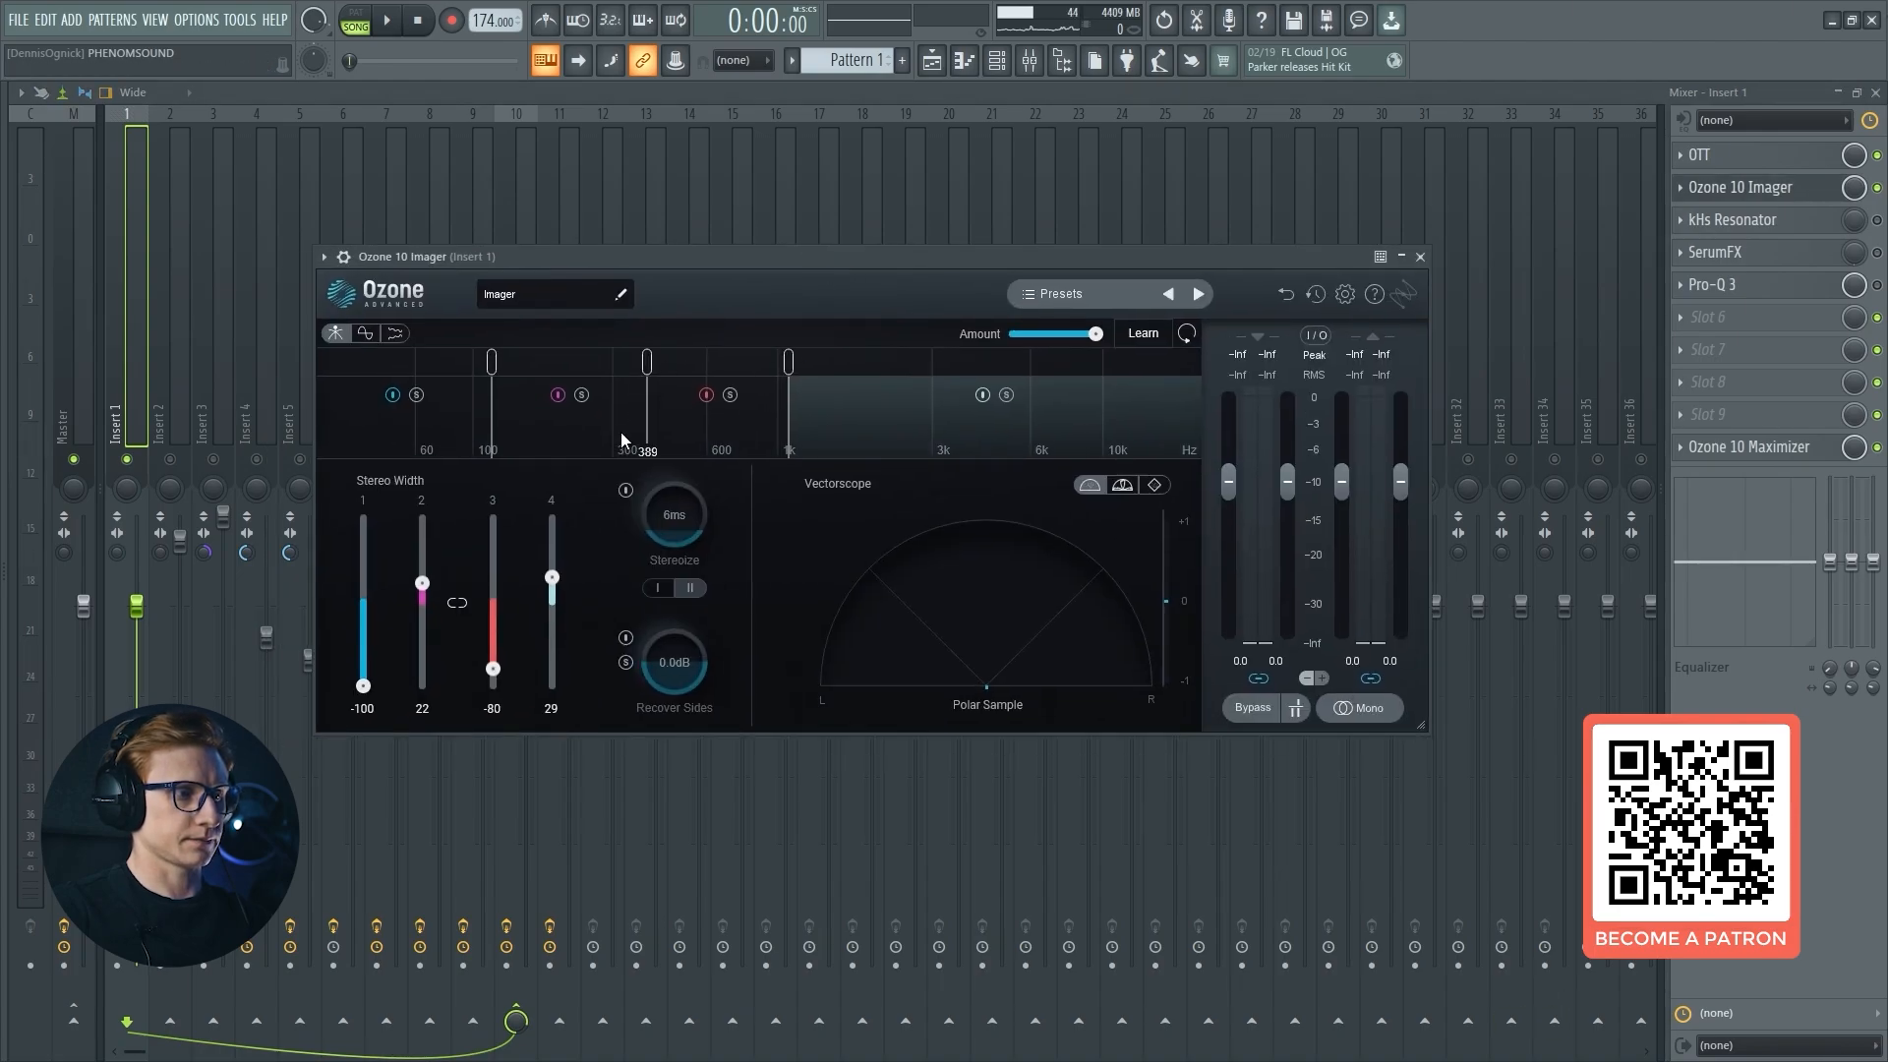
drag(362, 644, 370, 751)
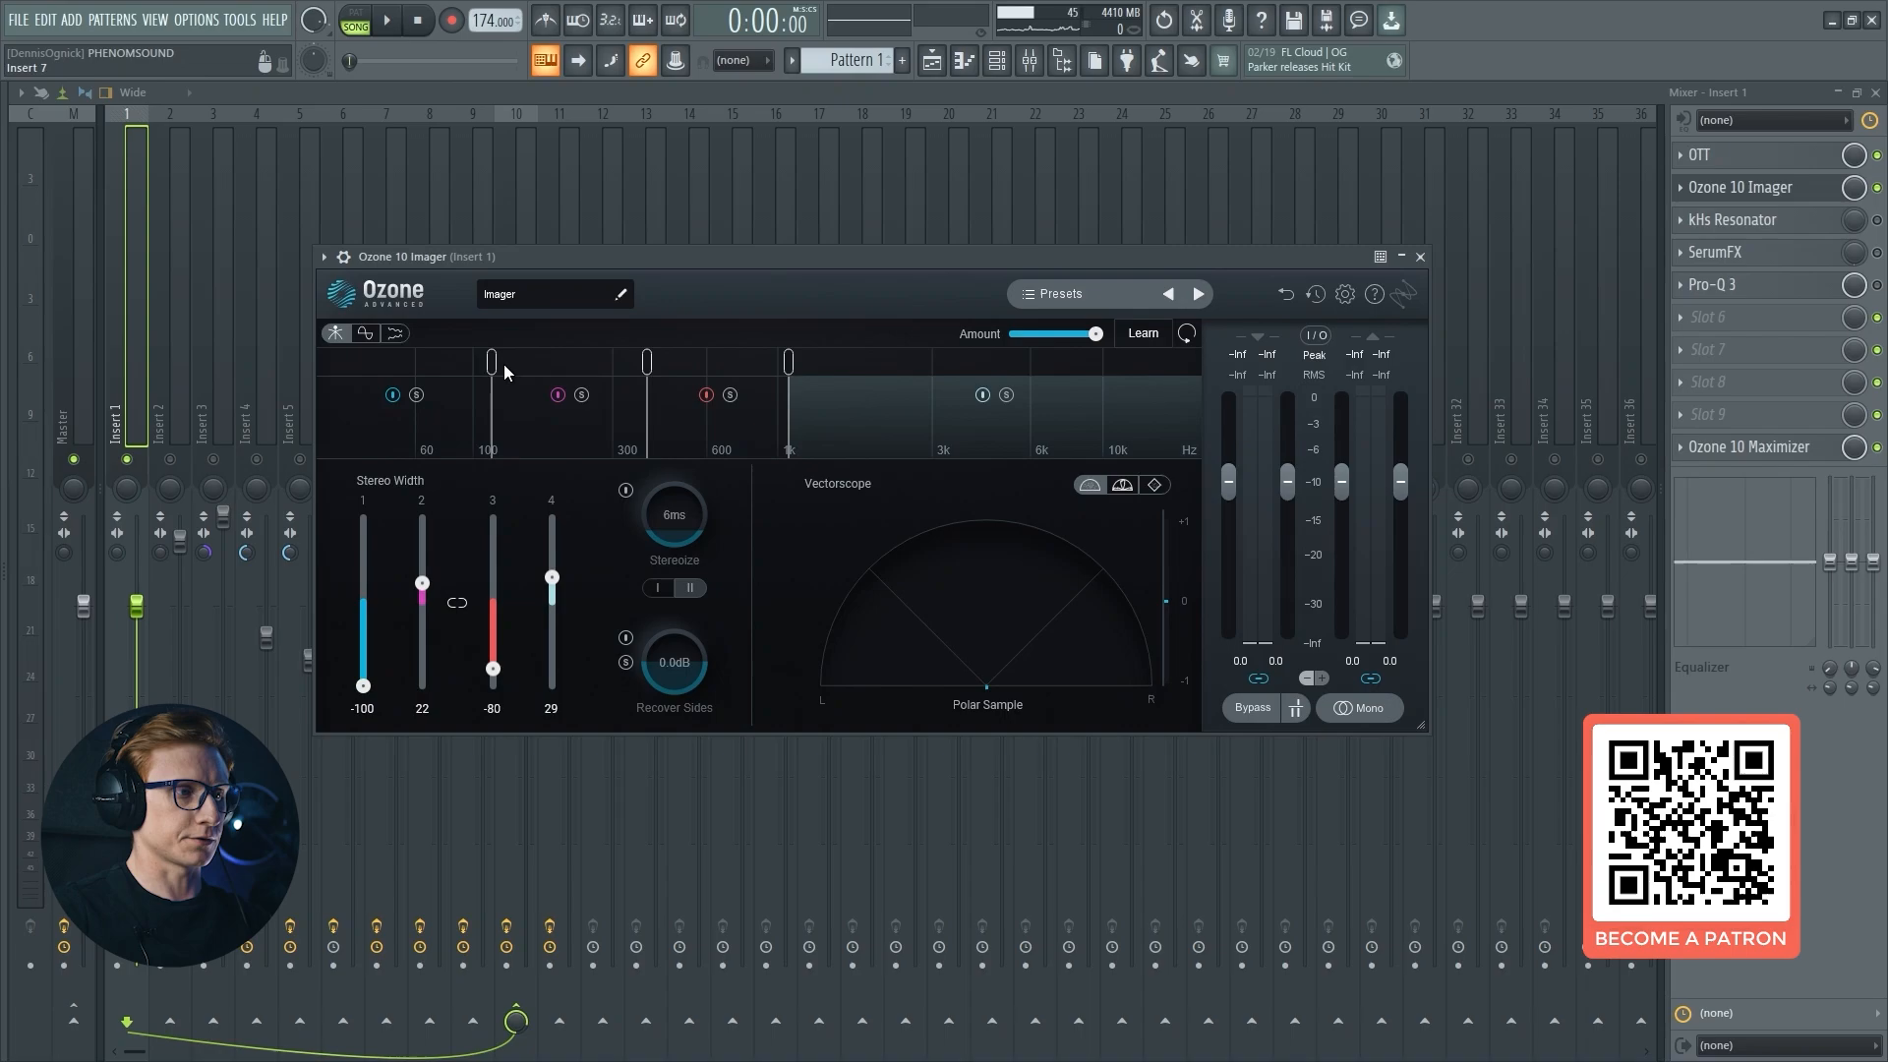
drag(492, 358, 492, 357)
key(n)
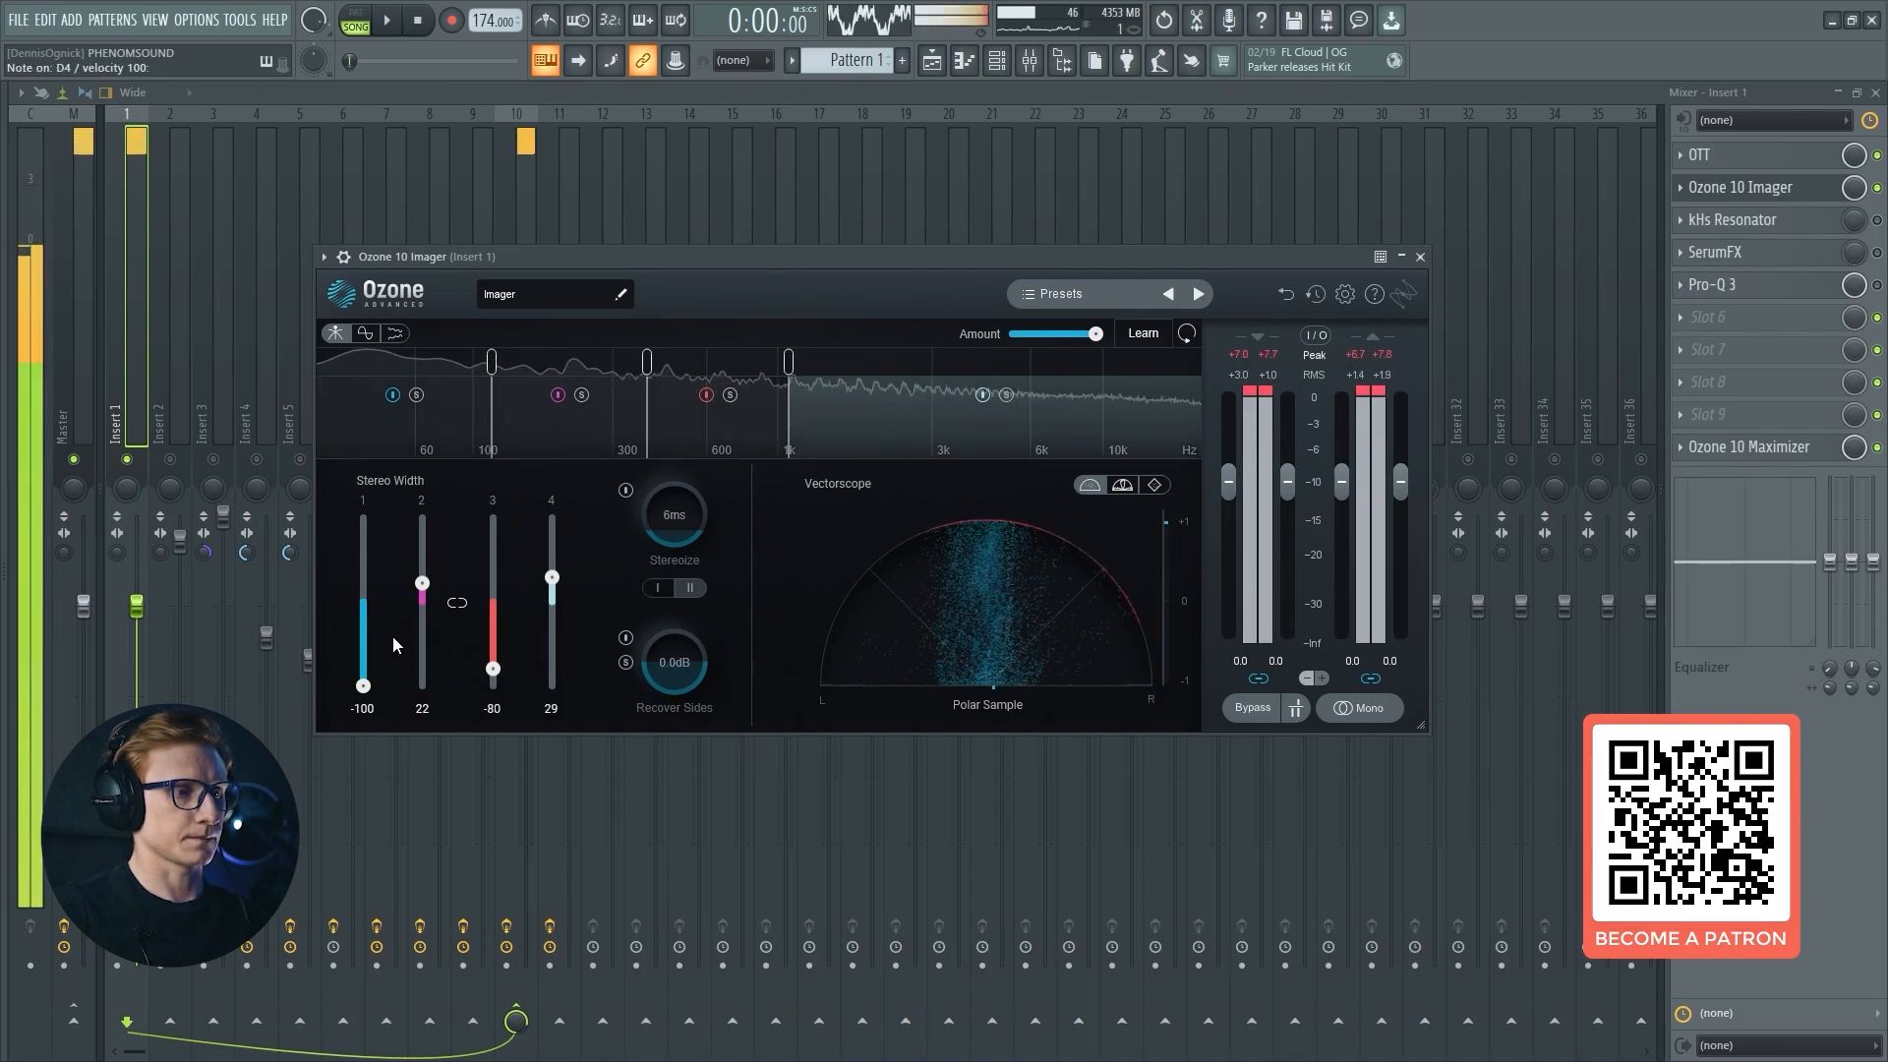
Solo the Imager's first and second frequency bands in turn while playing notes to compare their stereo image.
click(416, 394)
click(581, 394)
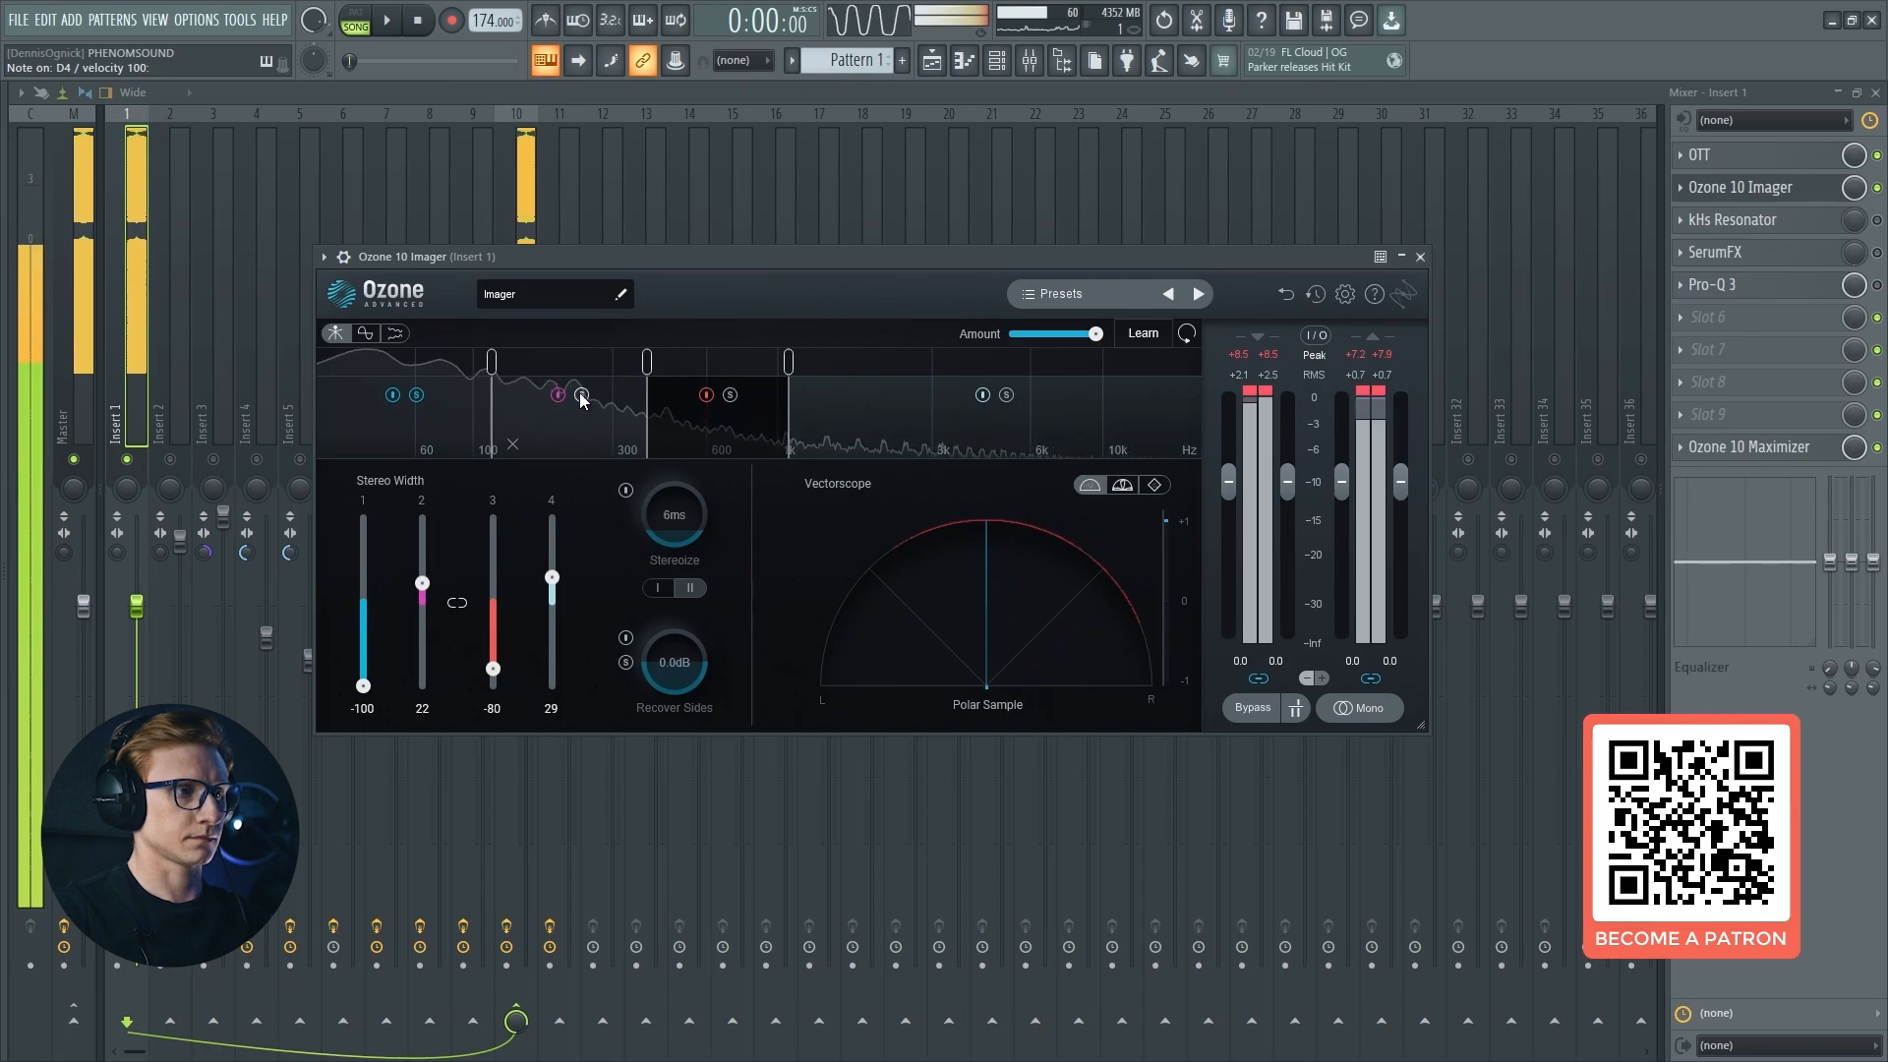
key(j)
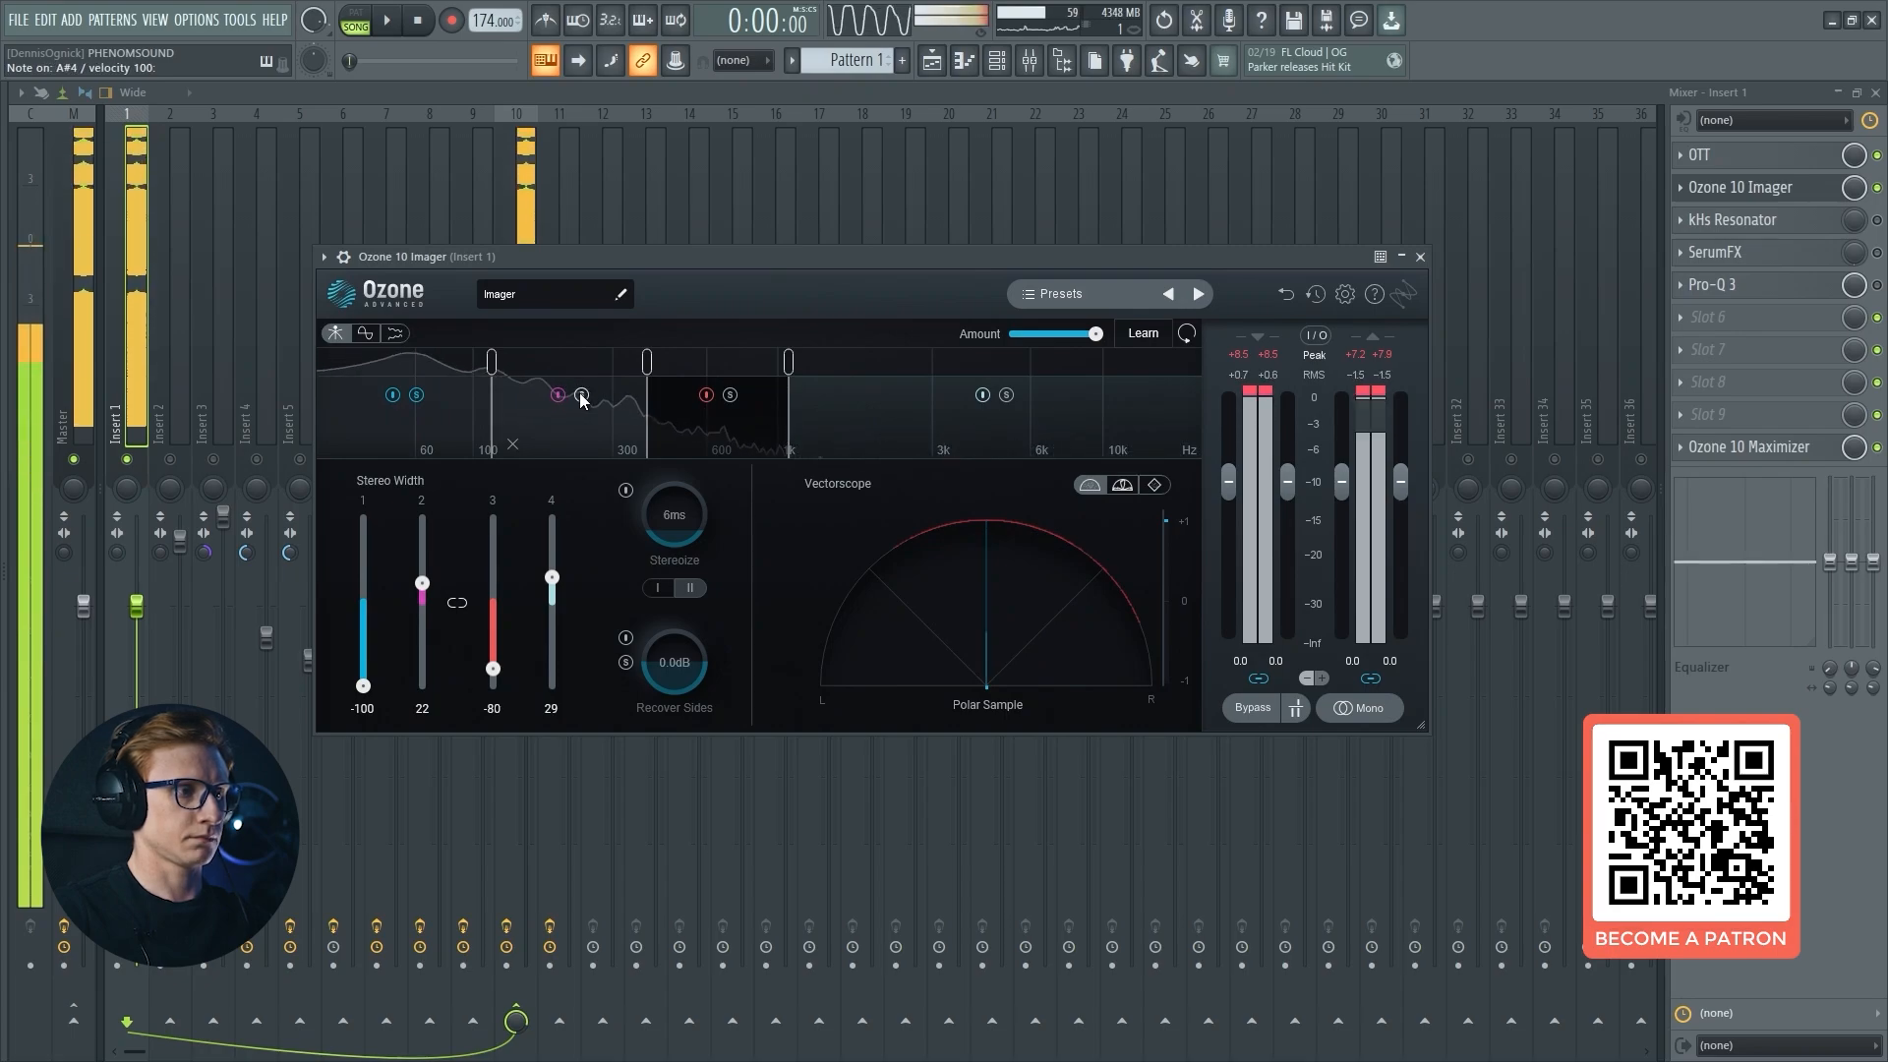
click(417, 397)
click(583, 396)
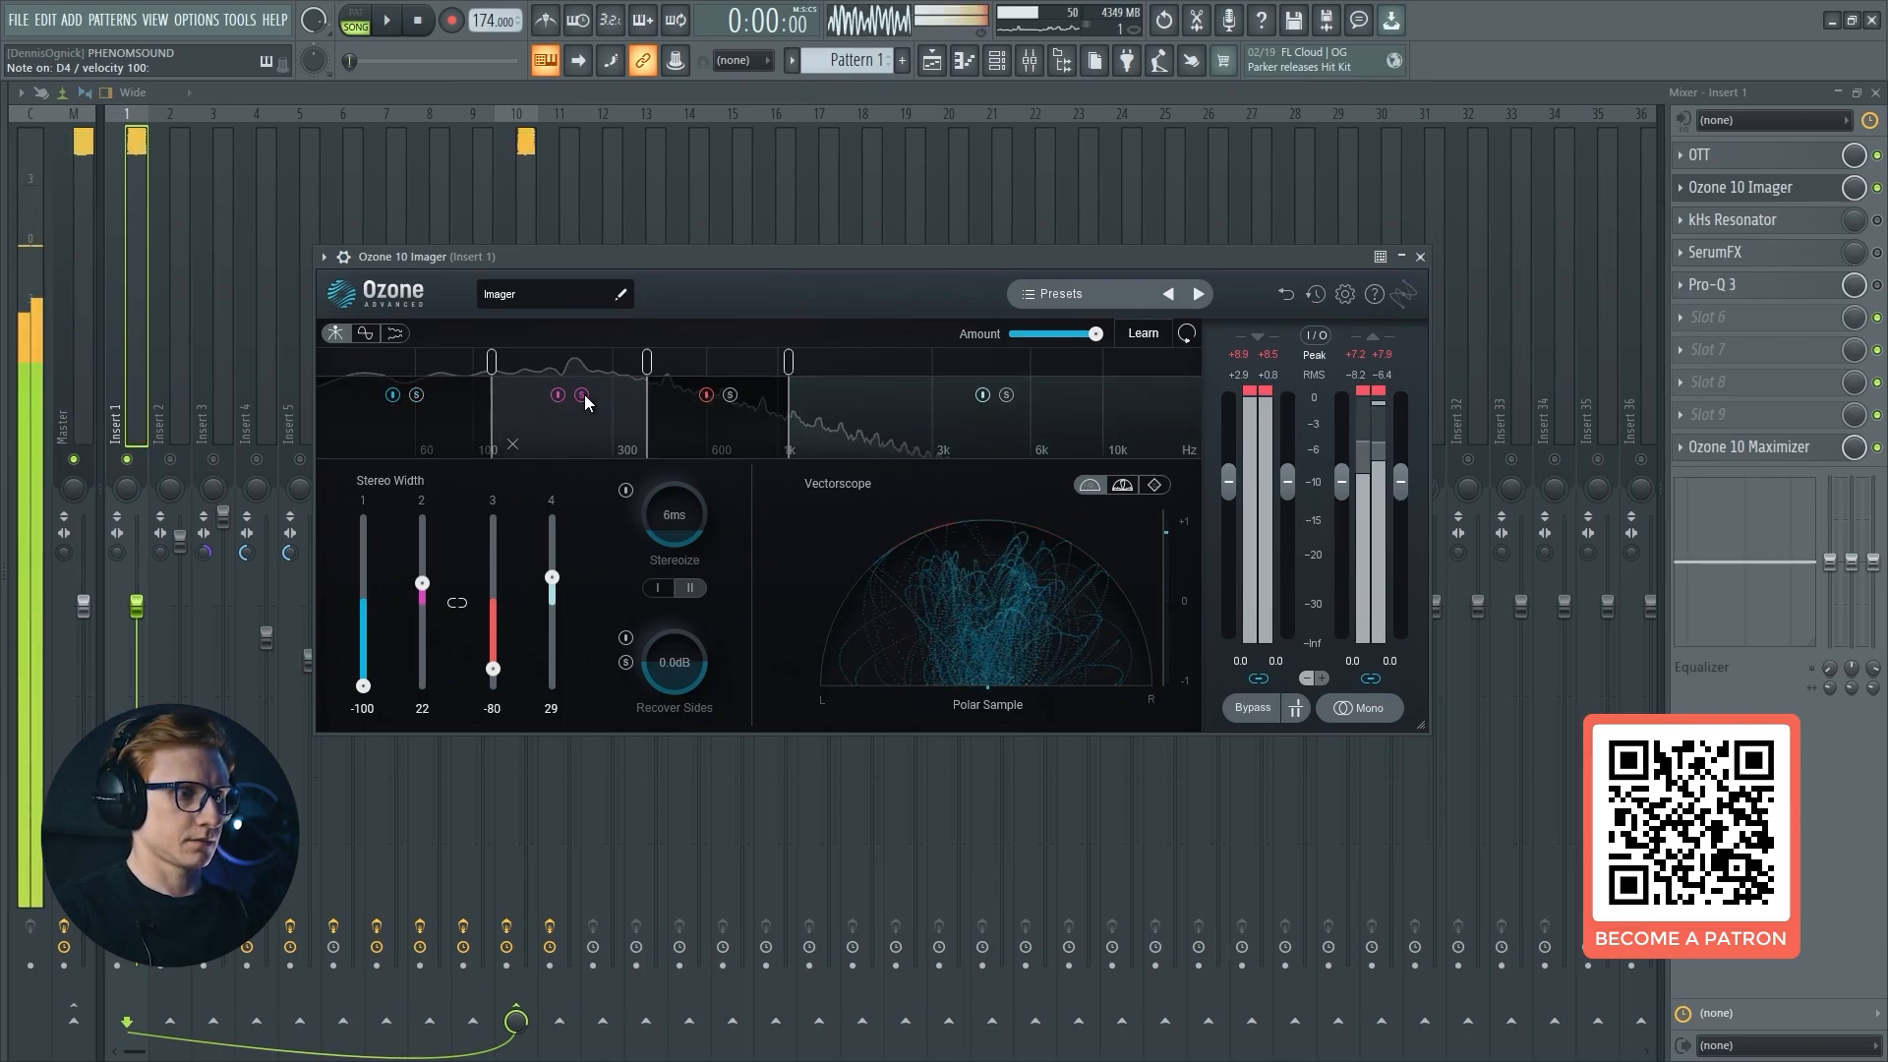
click(582, 395)
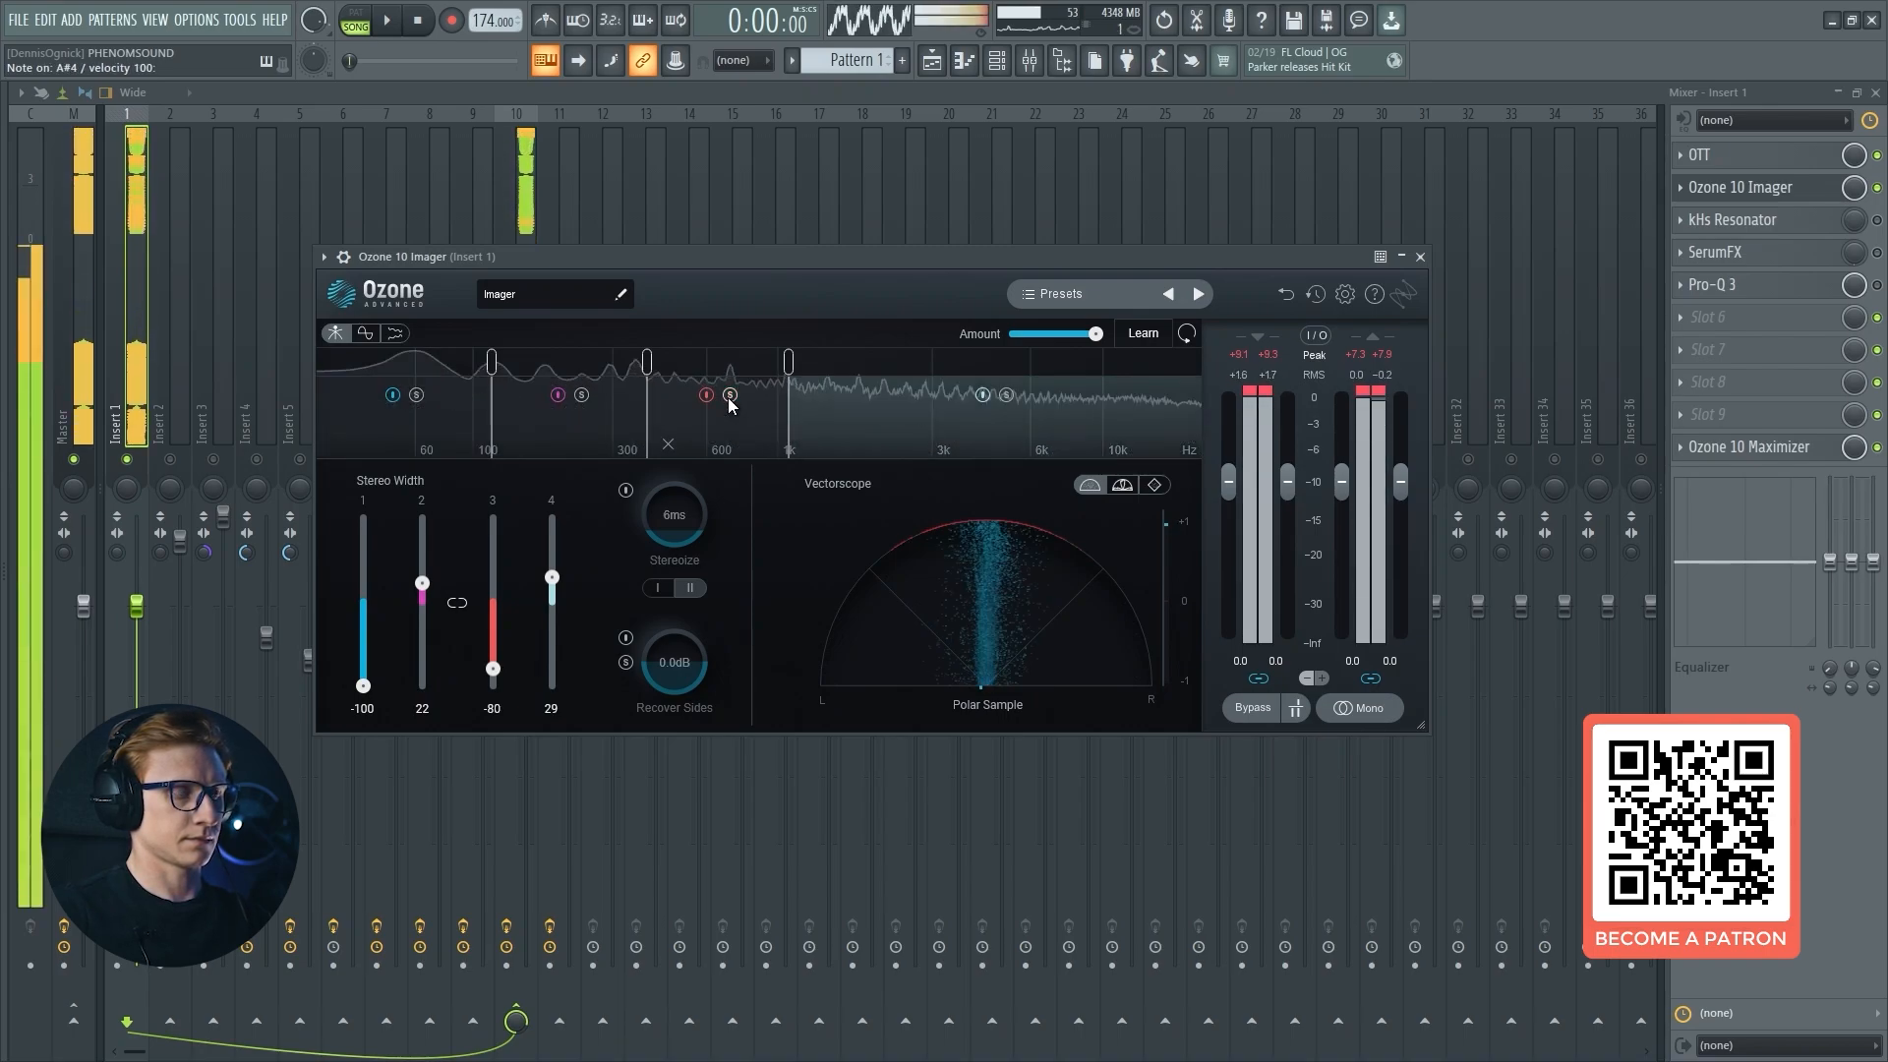
Set the Imager's stereo width to -75 for band 3 and 28 for band 4, and compare the effect bypassed and active.
mouse_move(492, 668)
mouse_down()
mouse_move(492, 546)
mouse_move(494, 666)
mouse_up()
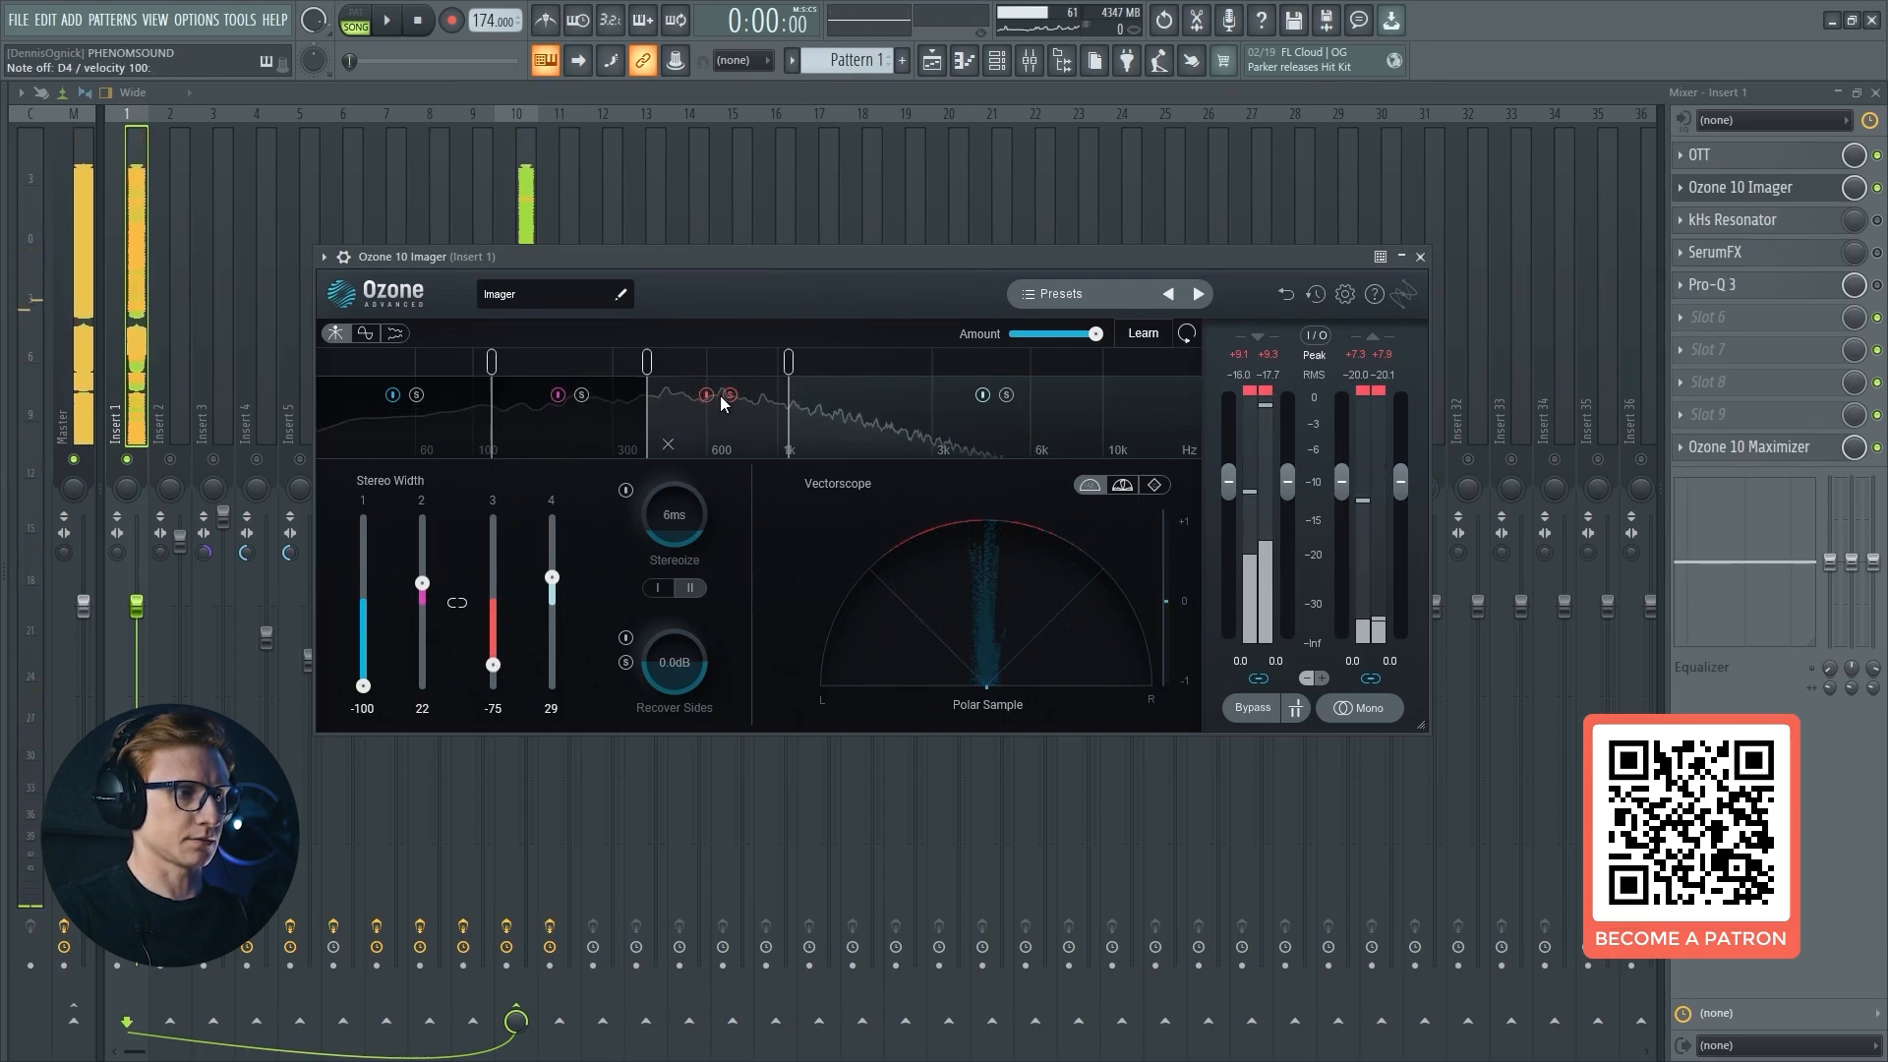
click(1006, 395)
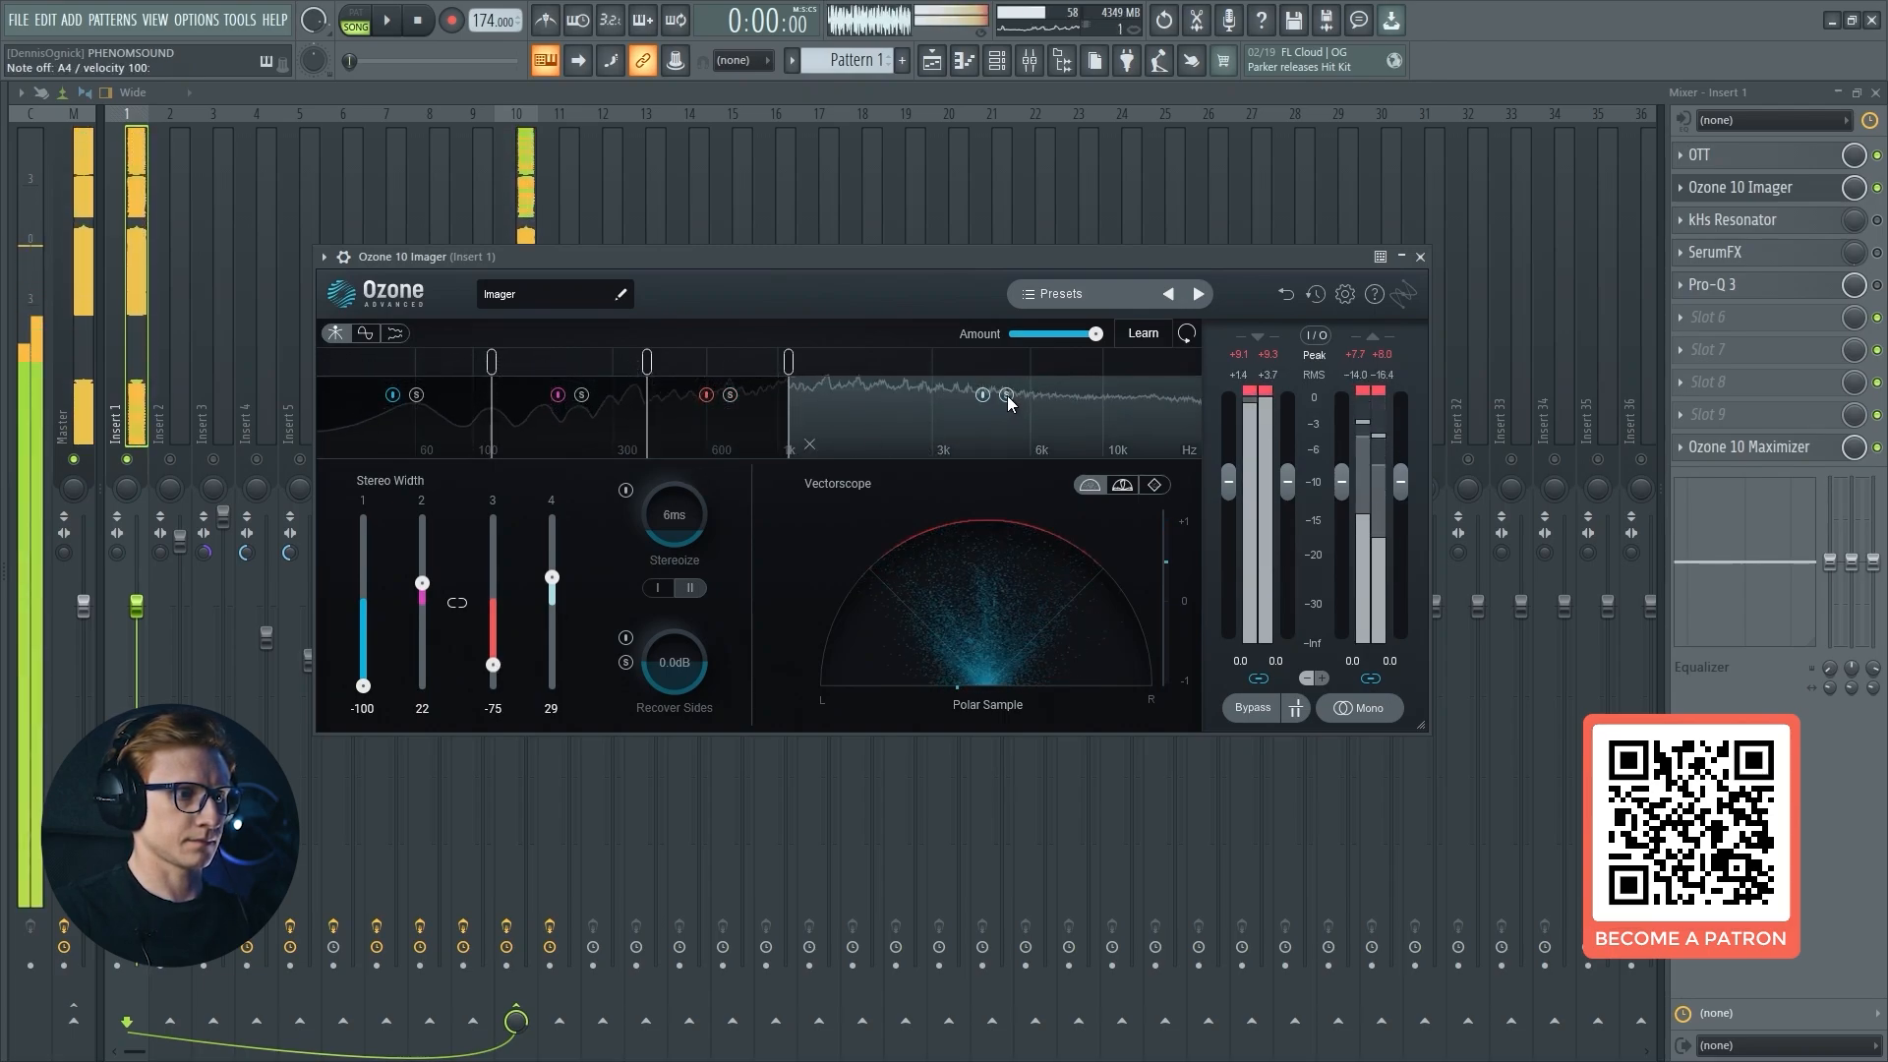
click(1006, 395)
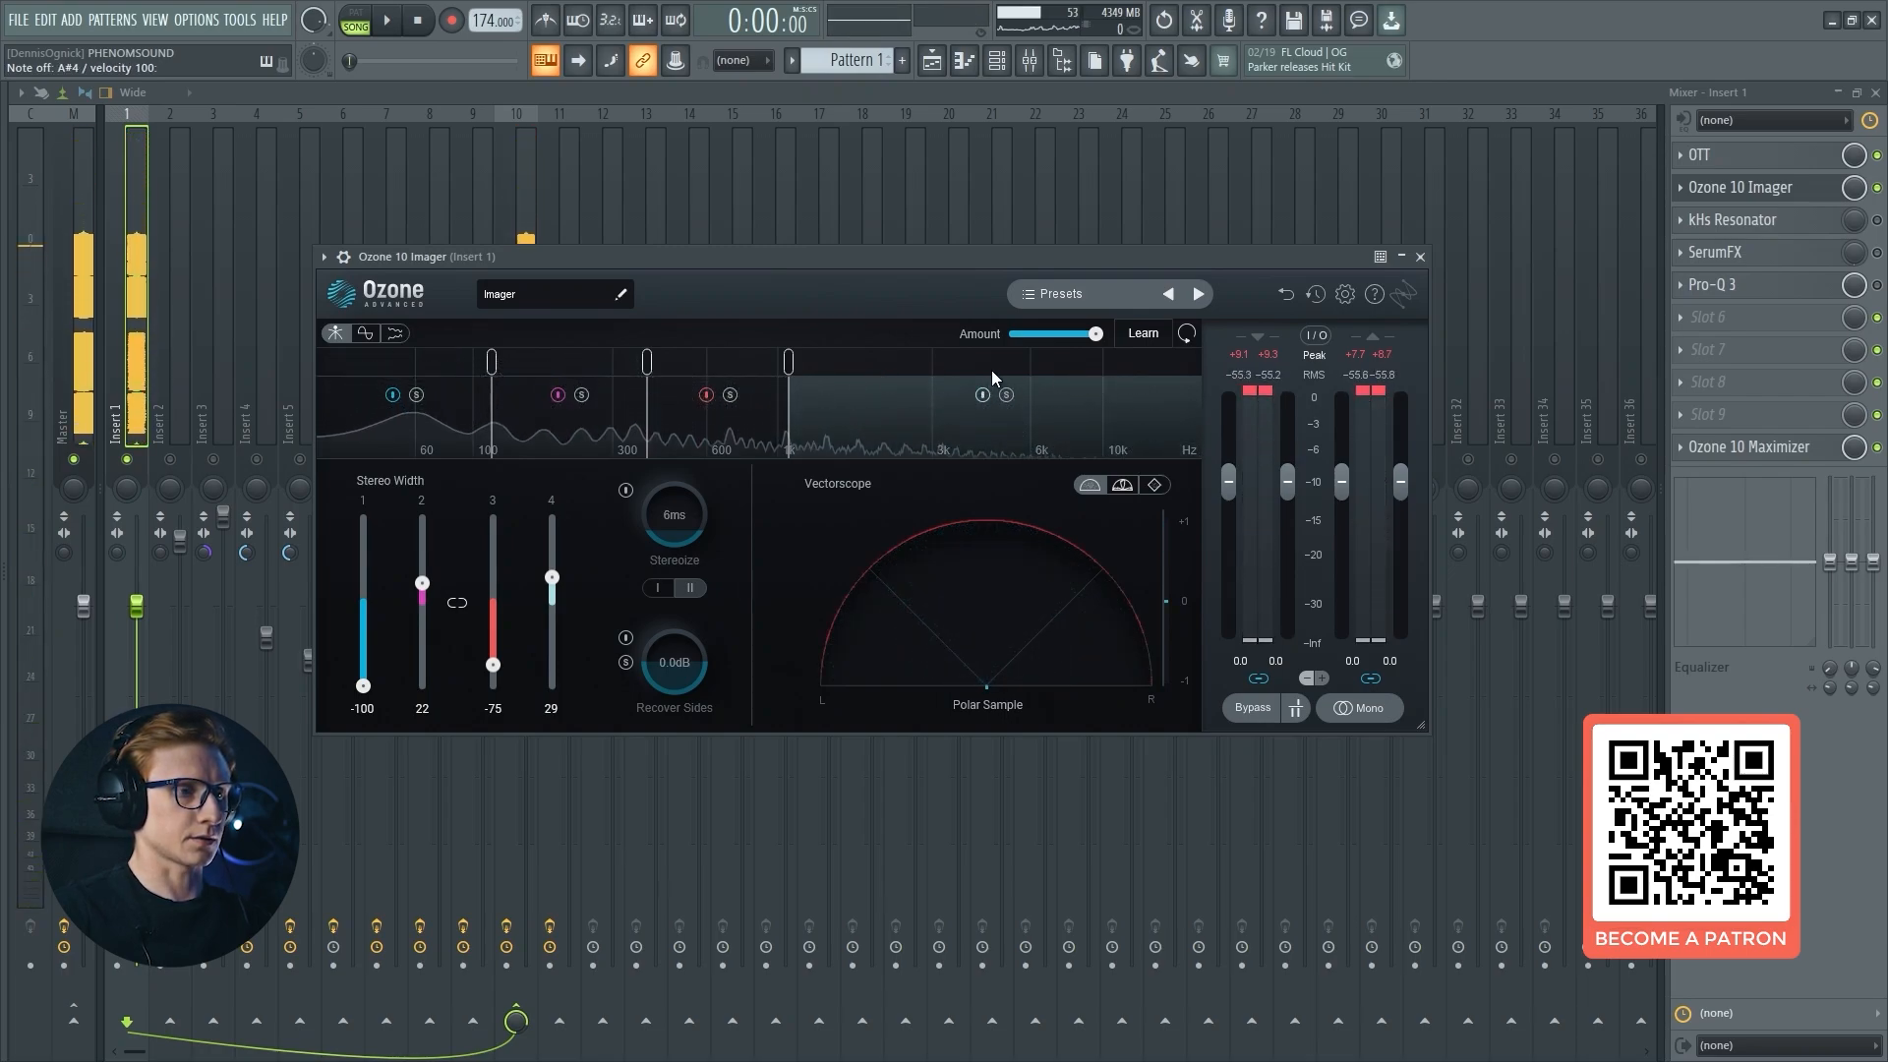
drag(552, 578, 553, 587)
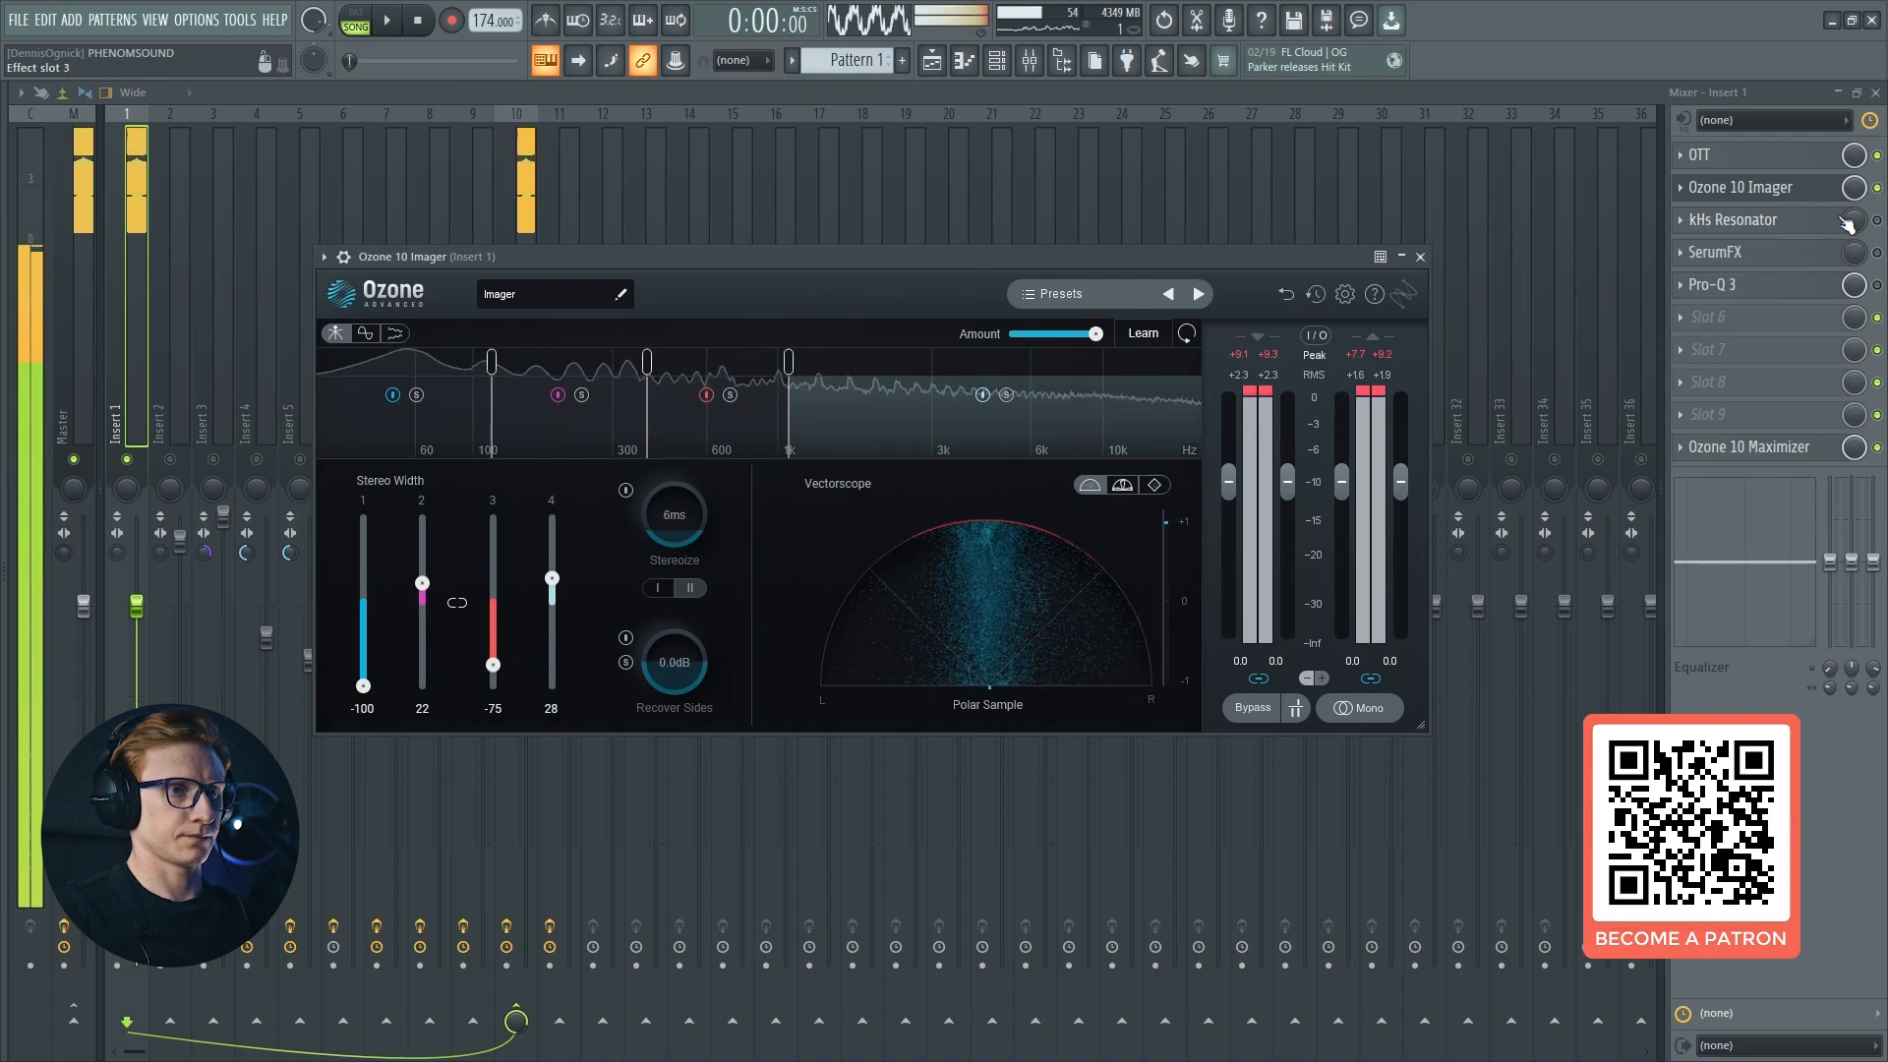
click(1876, 189)
click(1876, 187)
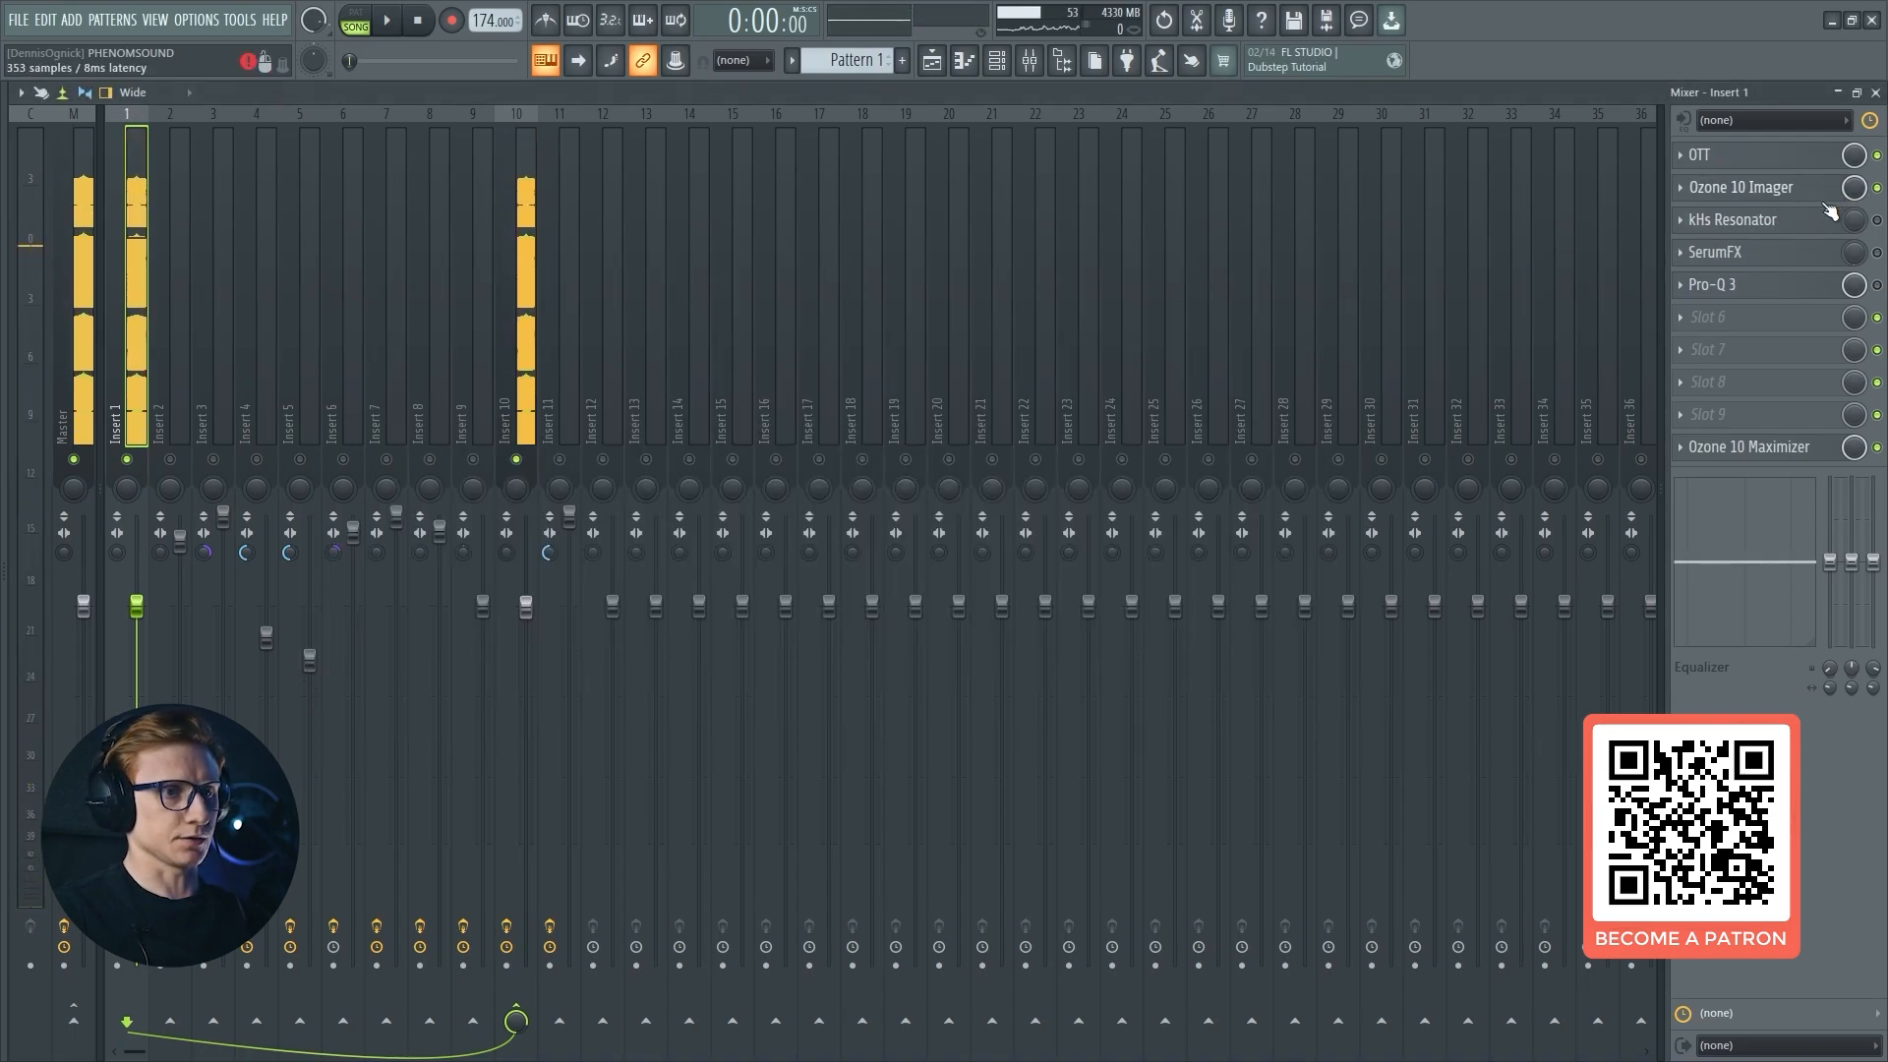
Reactivate kHs Resonator, SerumFX and Pro-Q 3, examine Pro-Q 3's low-mid and high-frequency cuts, and toggle the EQ while playing notes.
click(1781, 287)
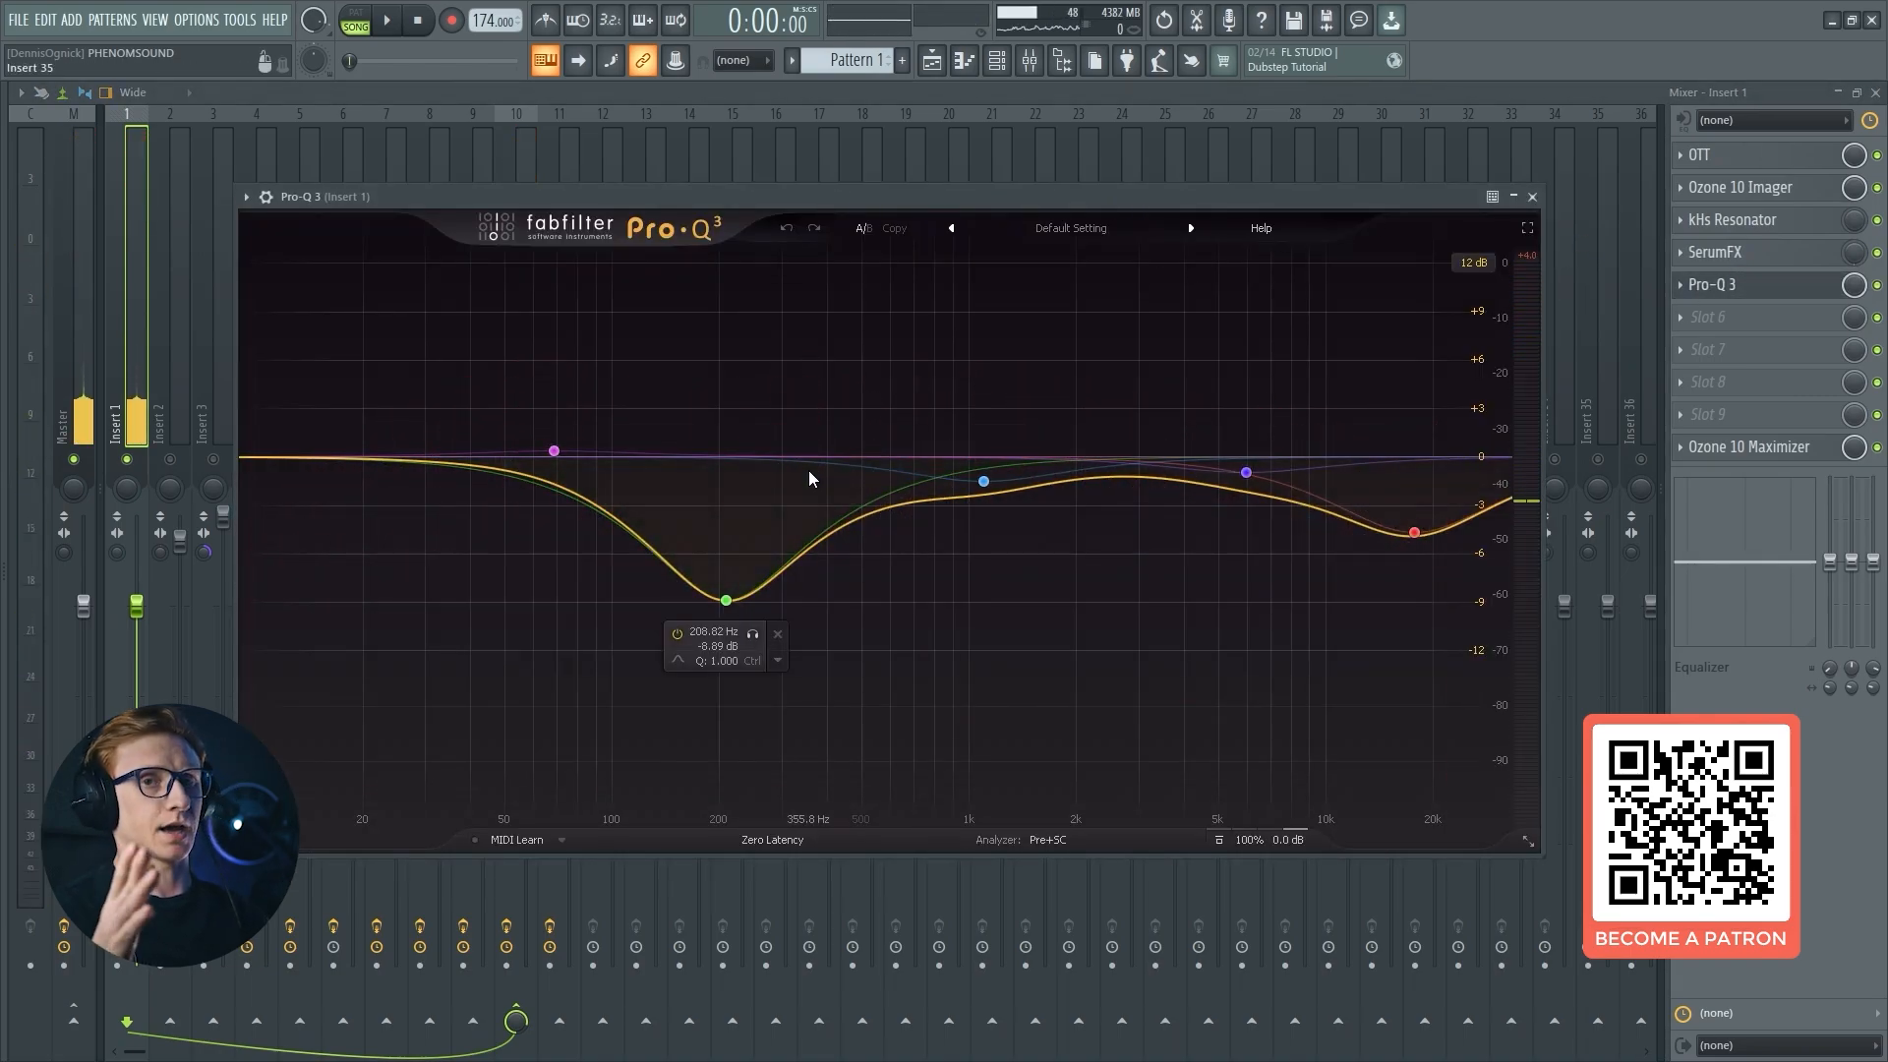
click(725, 600)
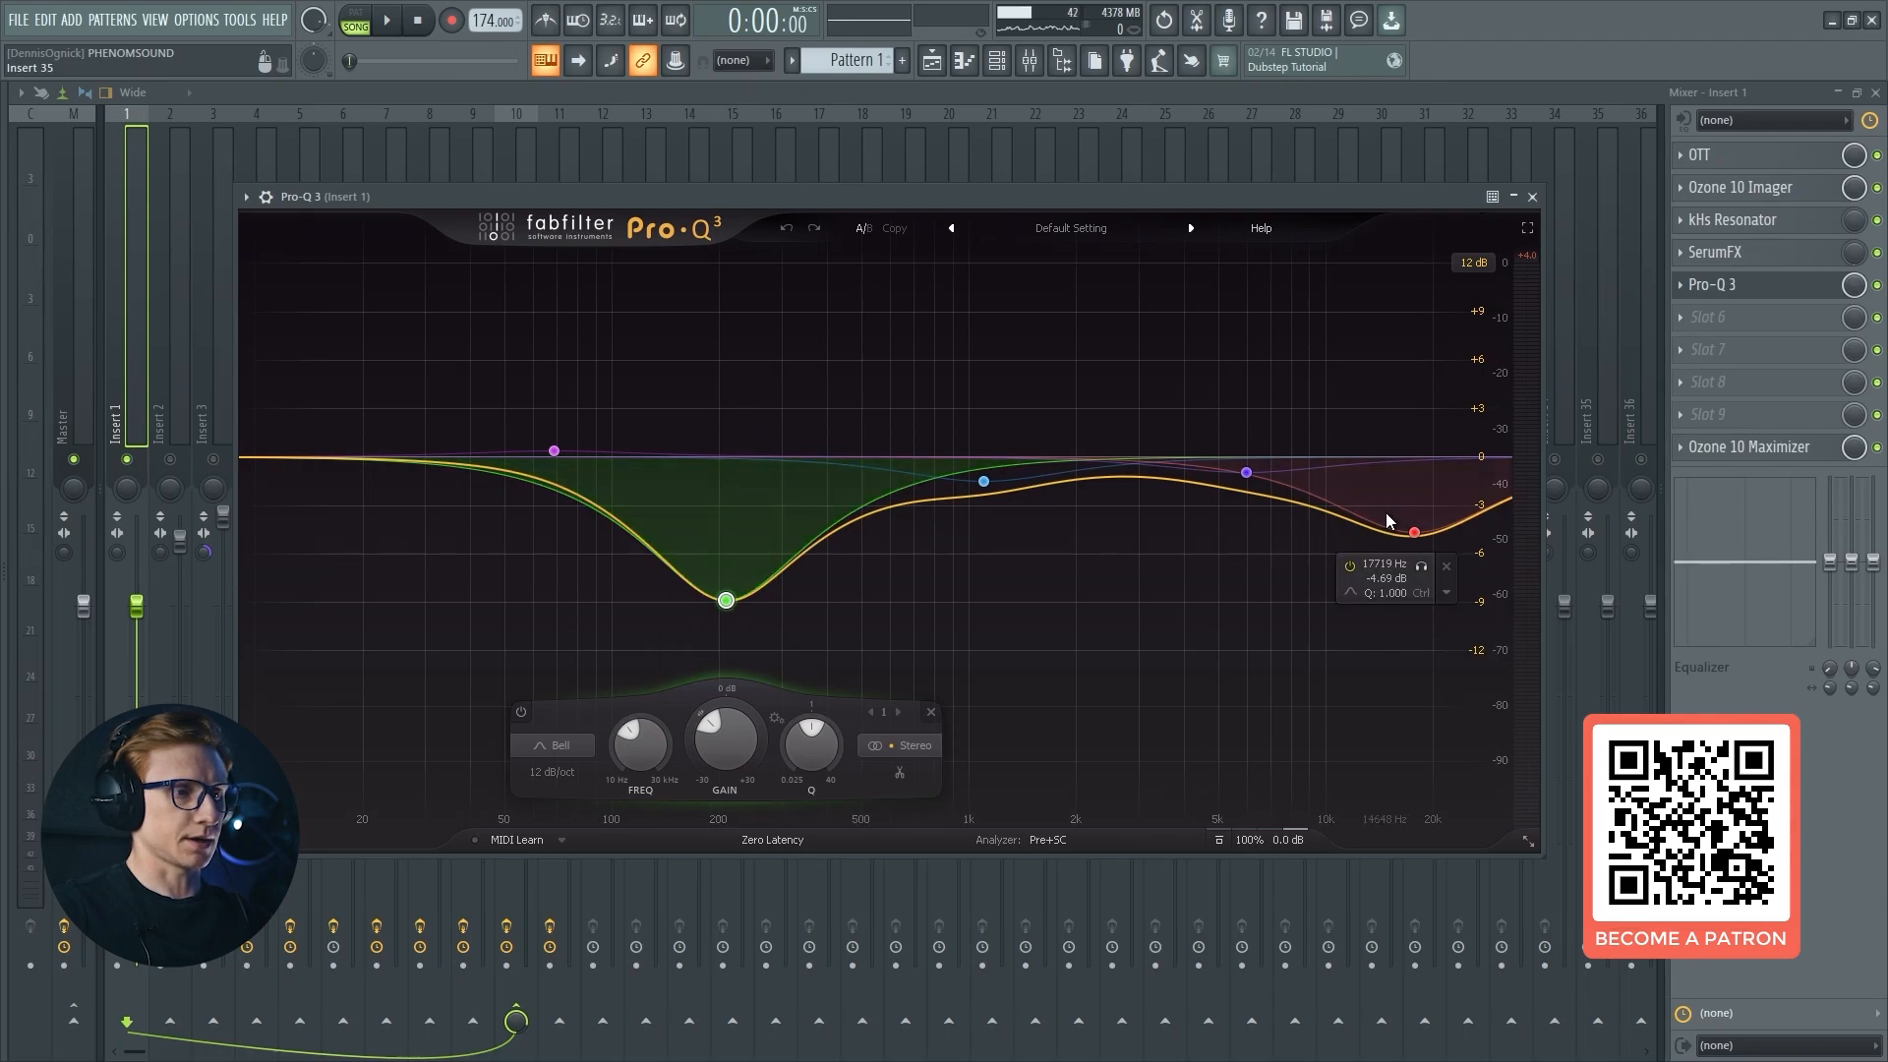
click(1415, 534)
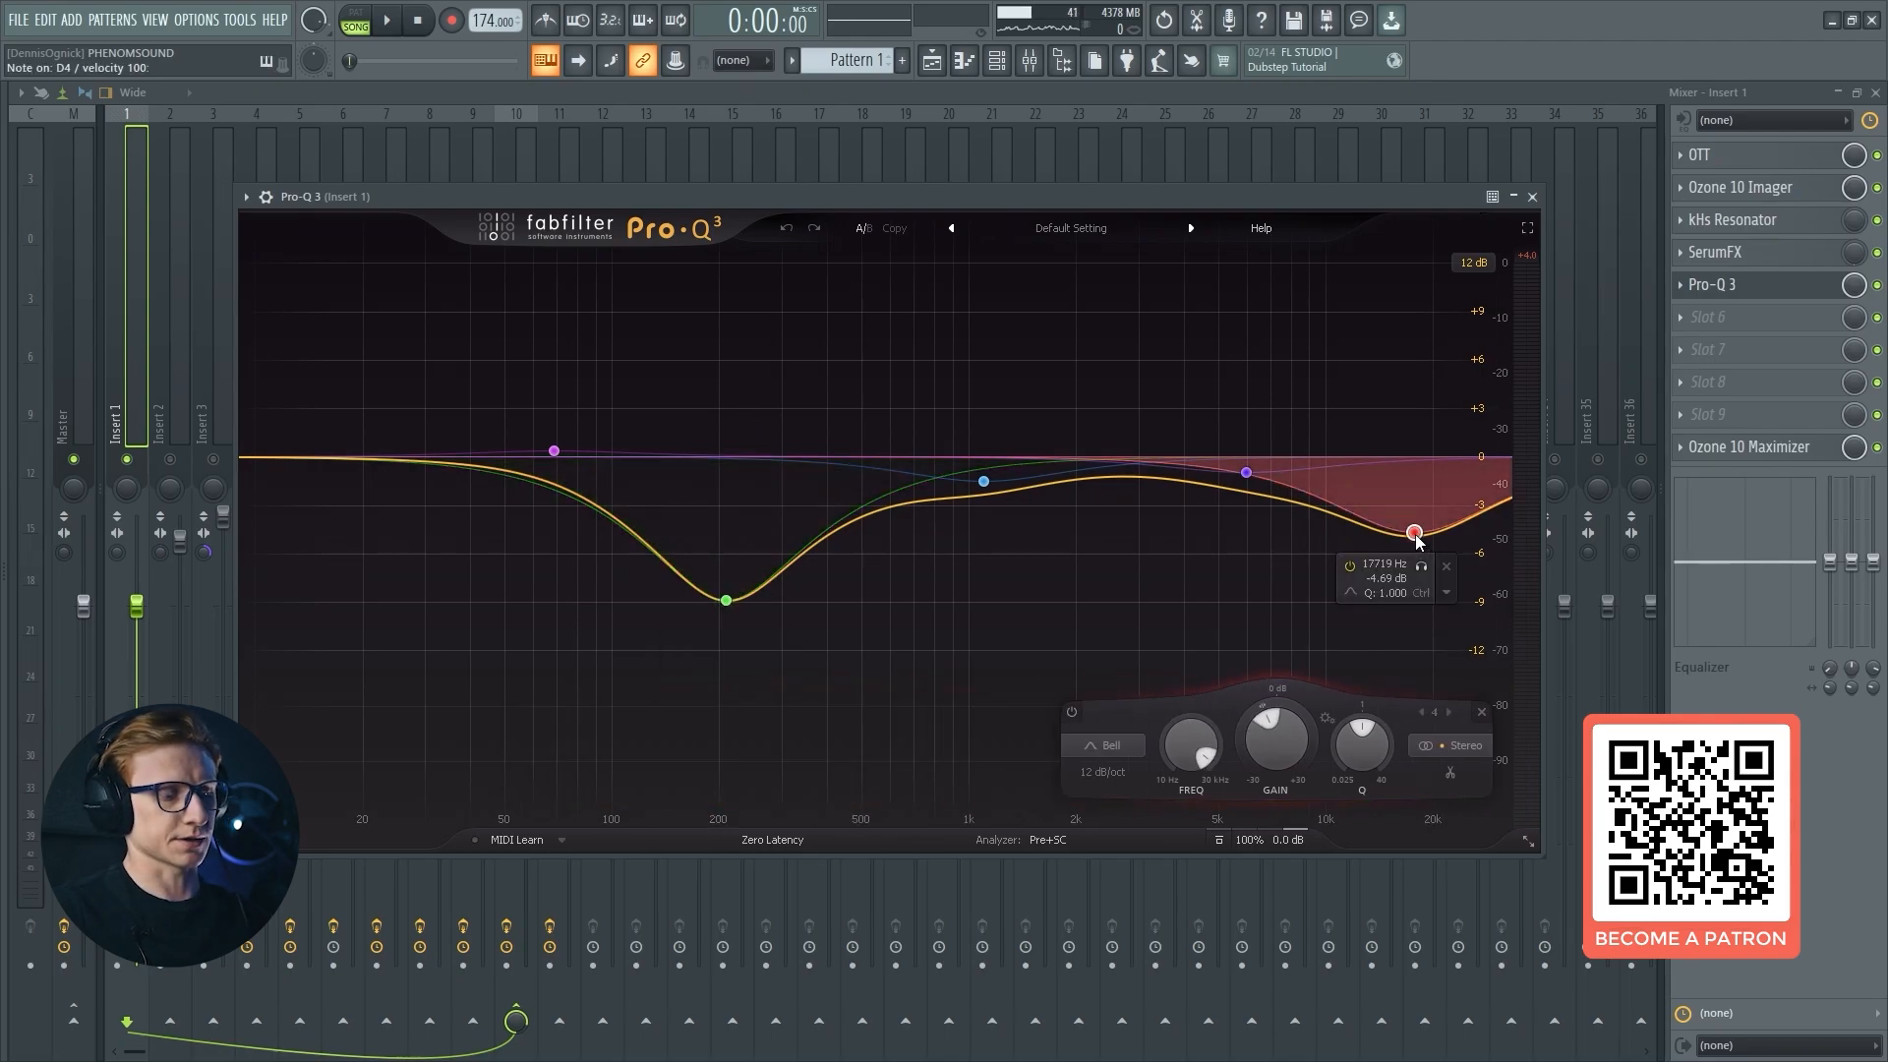
key(x)
click(1877, 285)
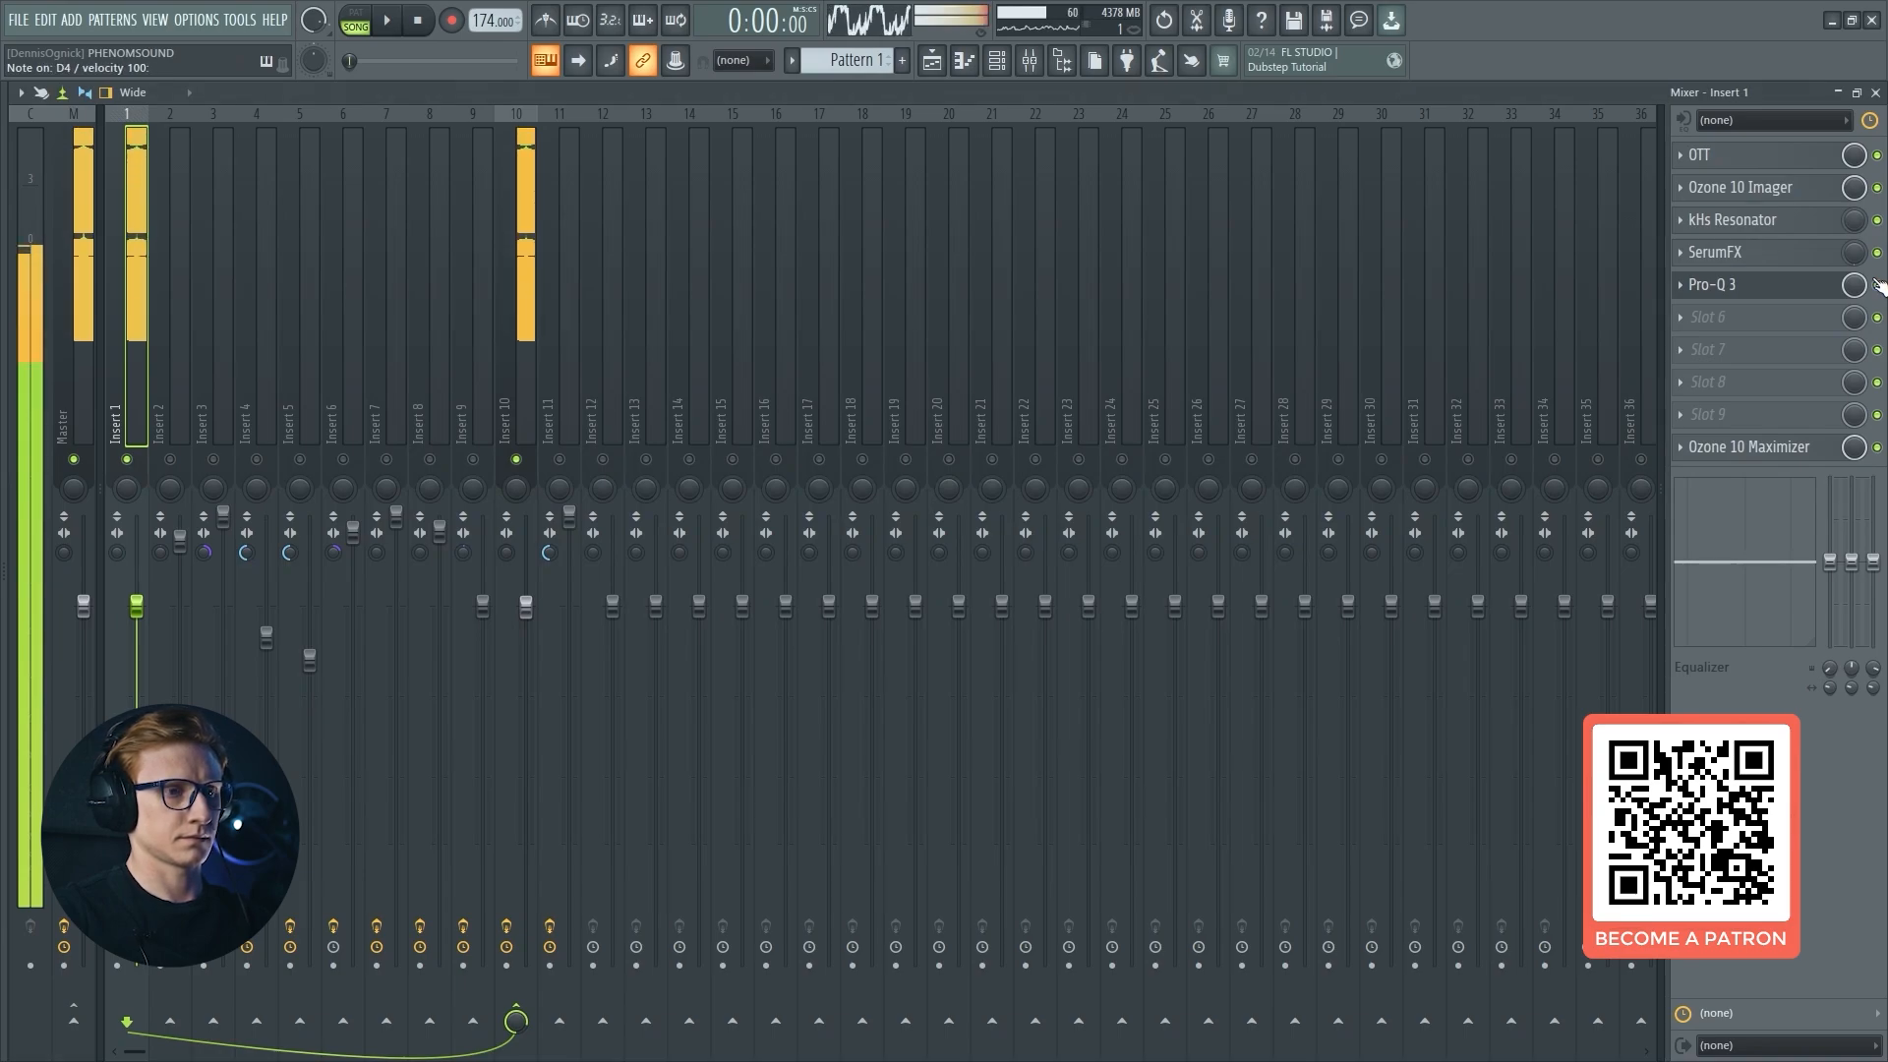
Examine the Ozone 10 Maximizer's settings on Insert 1 while playing notes.
click(1758, 448)
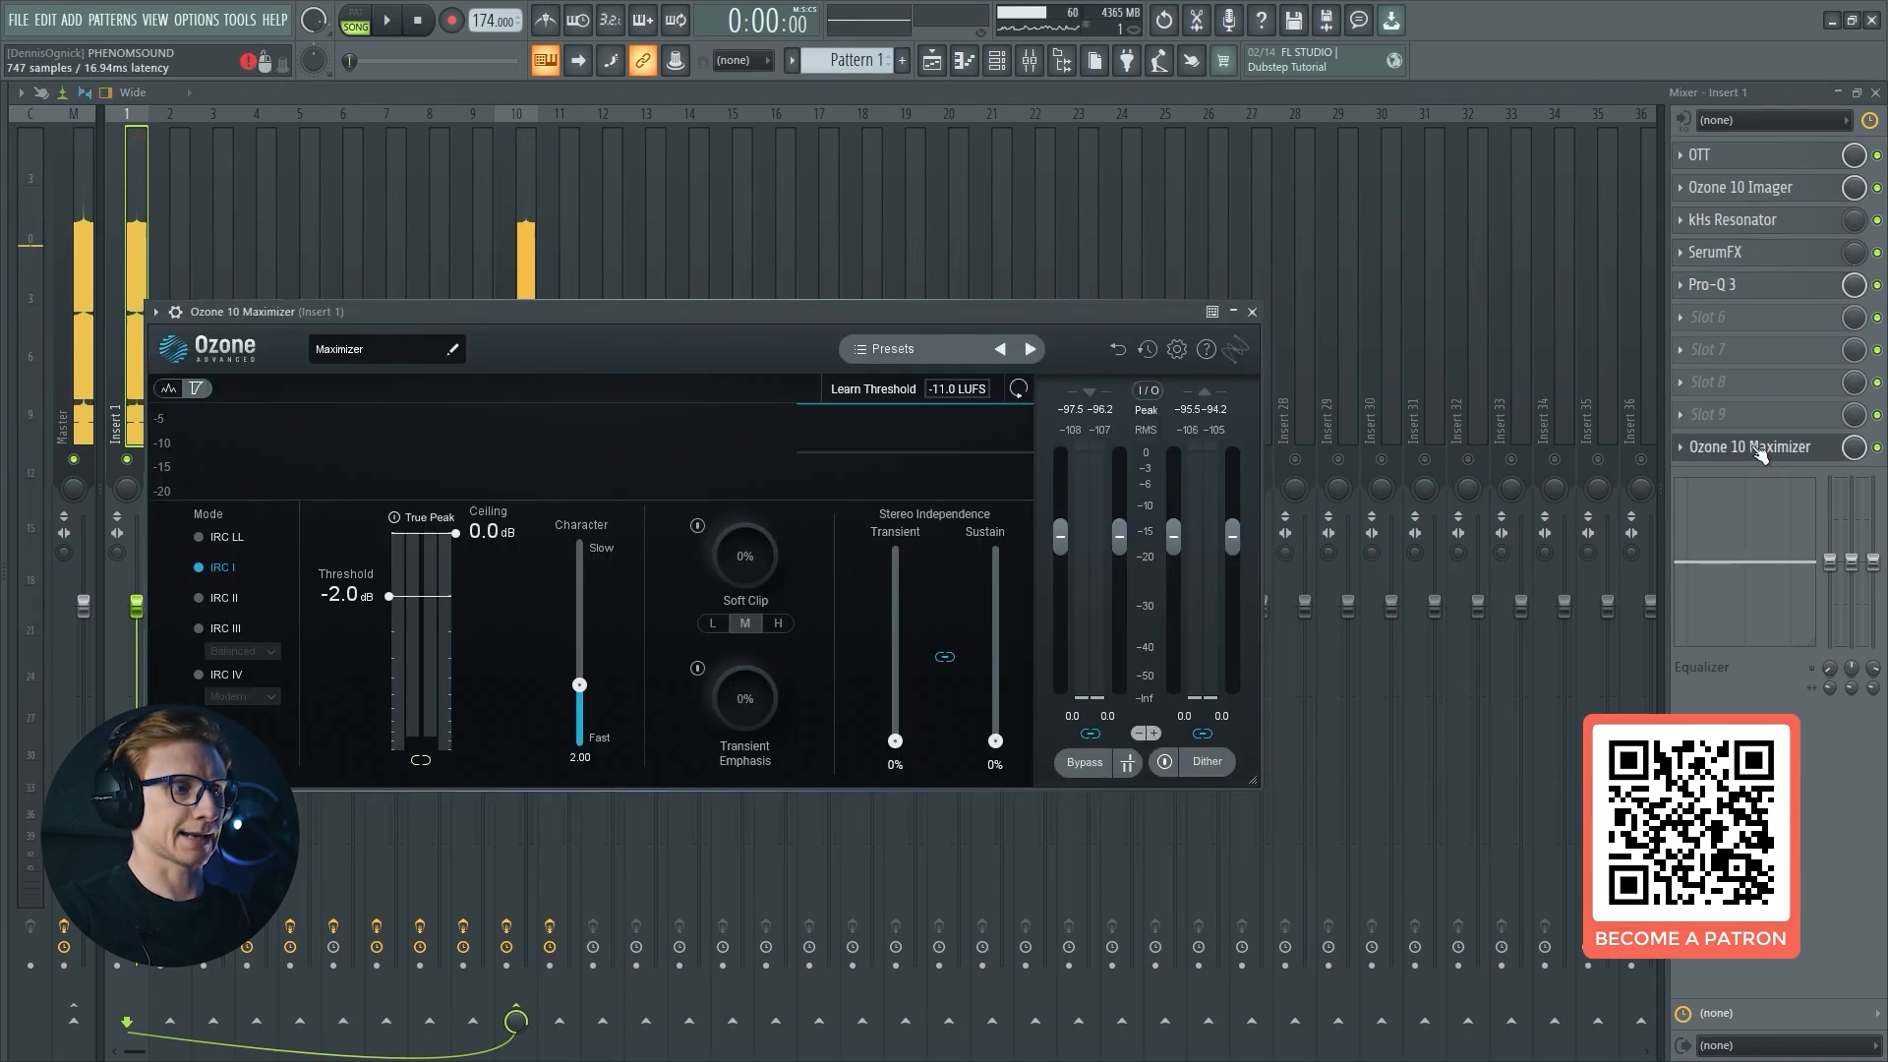
key(n)
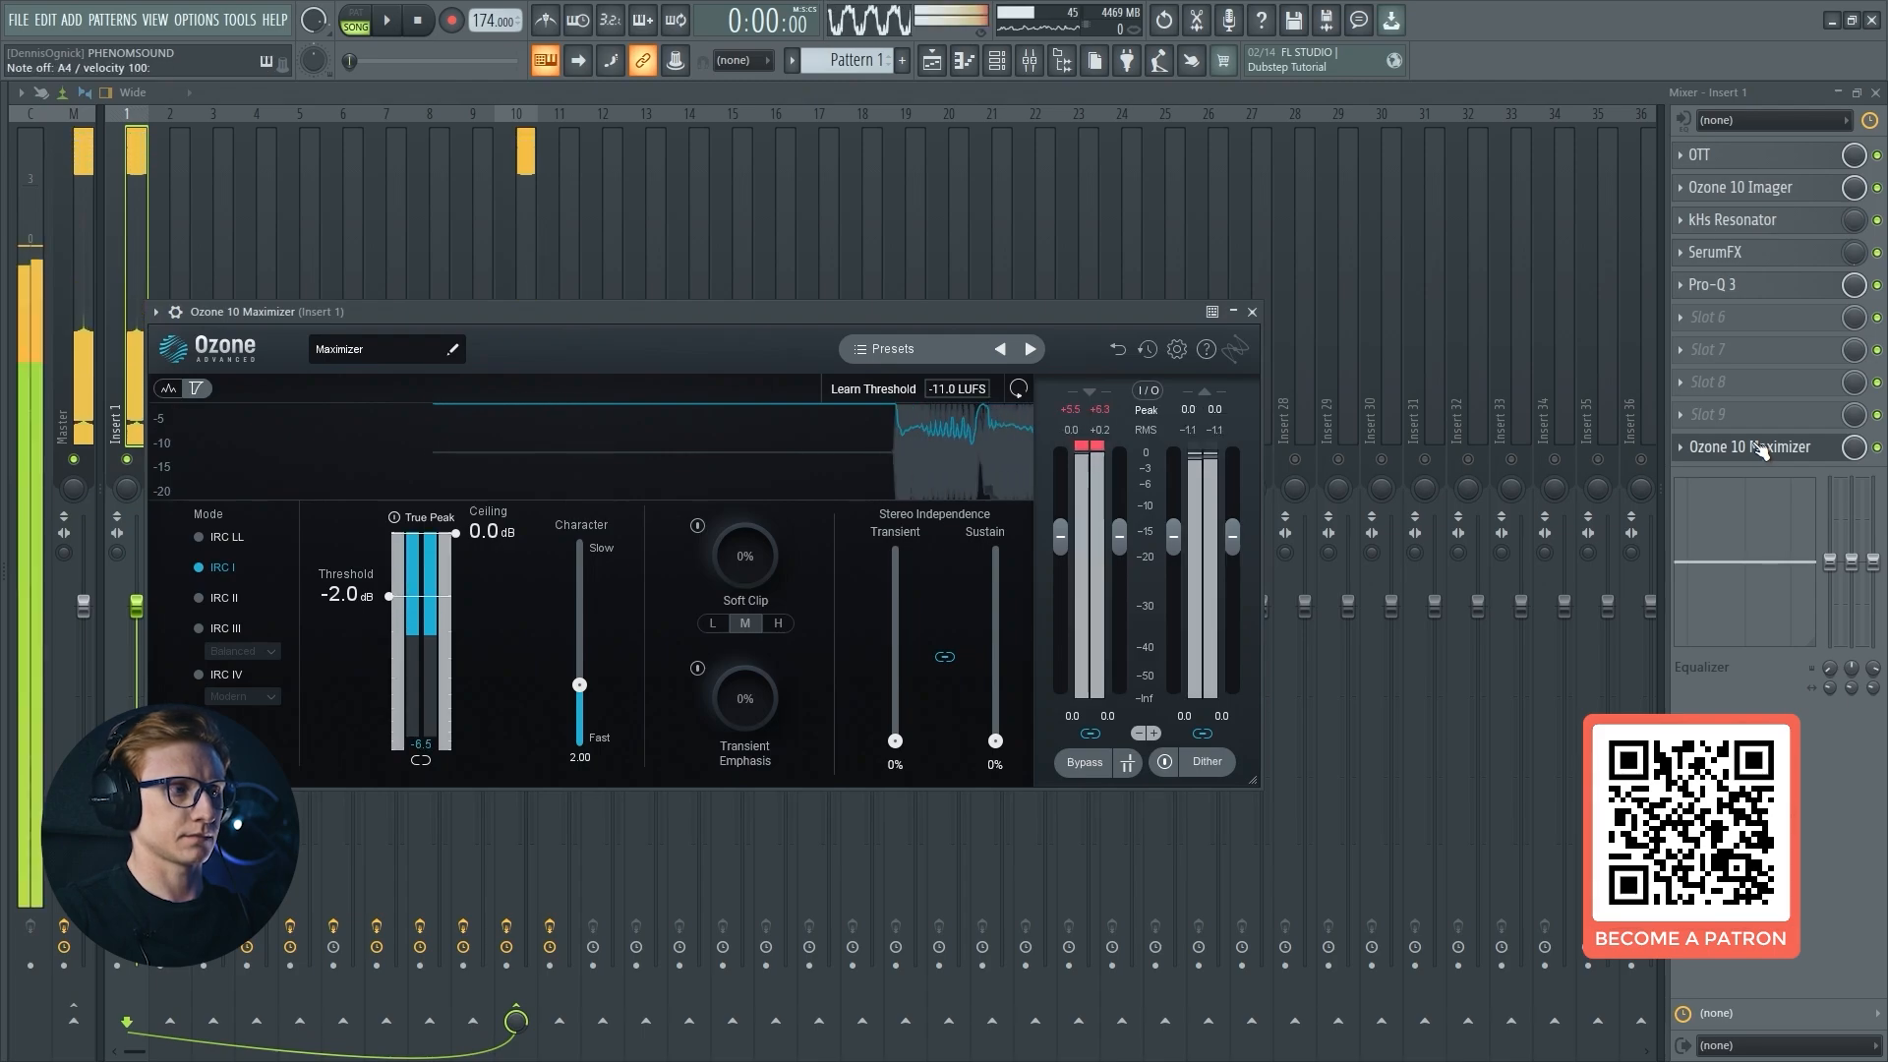
click(1757, 448)
Play the arrangement from bar 9 and bring up the channel rack to view Pattern 2's channels.
key(F5)
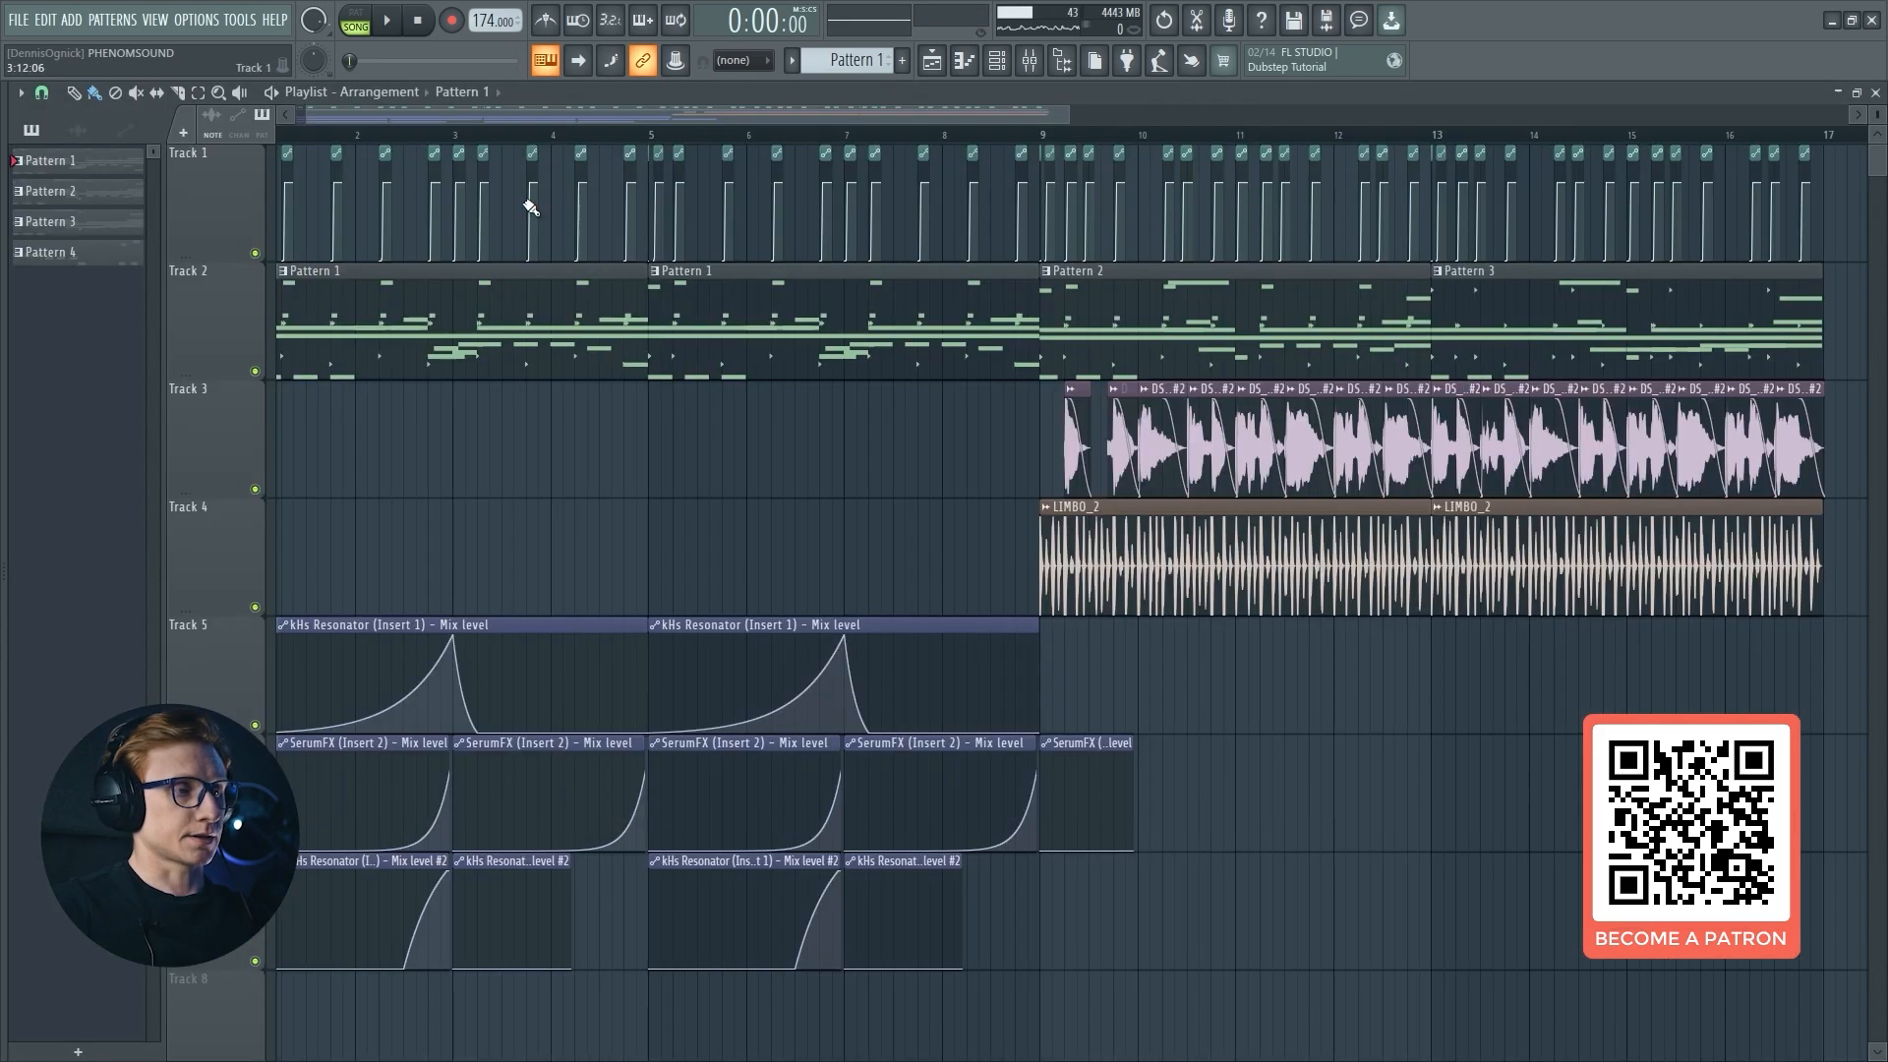
click(1034, 135)
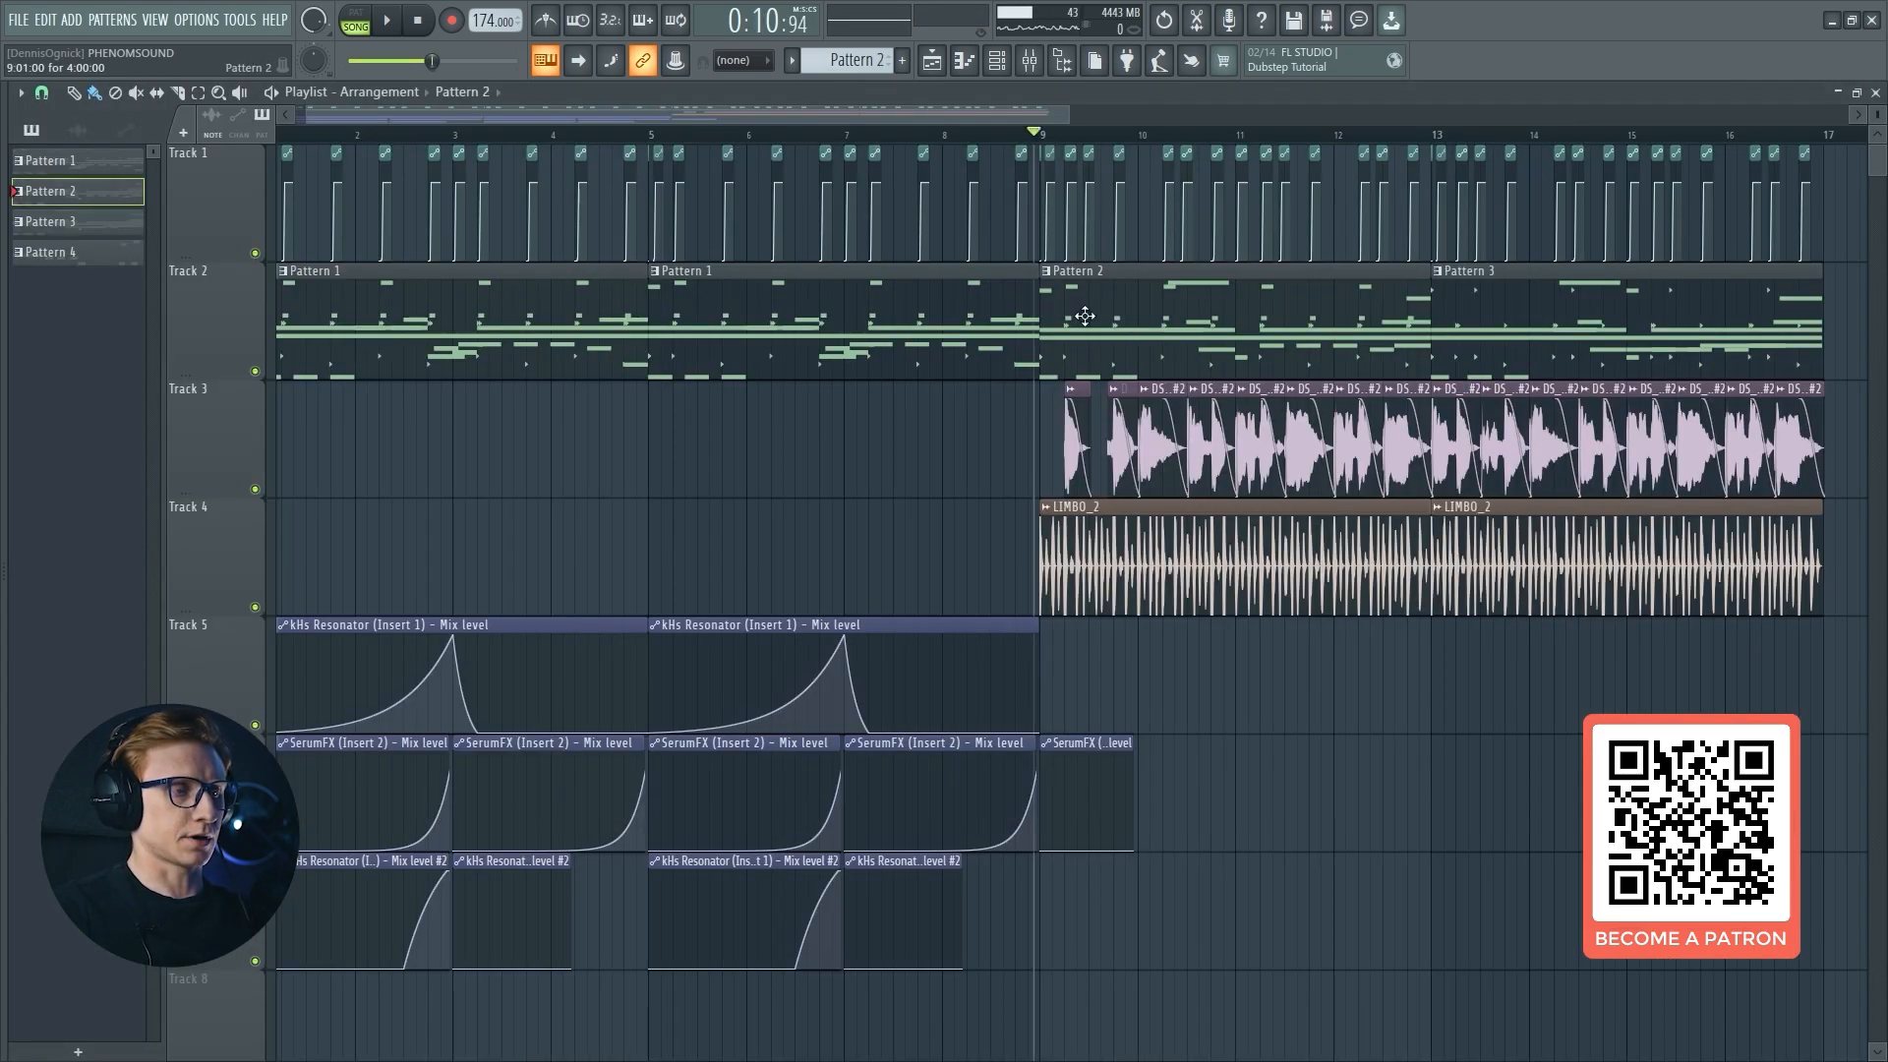
key(space)
key(F9)
key(F5)
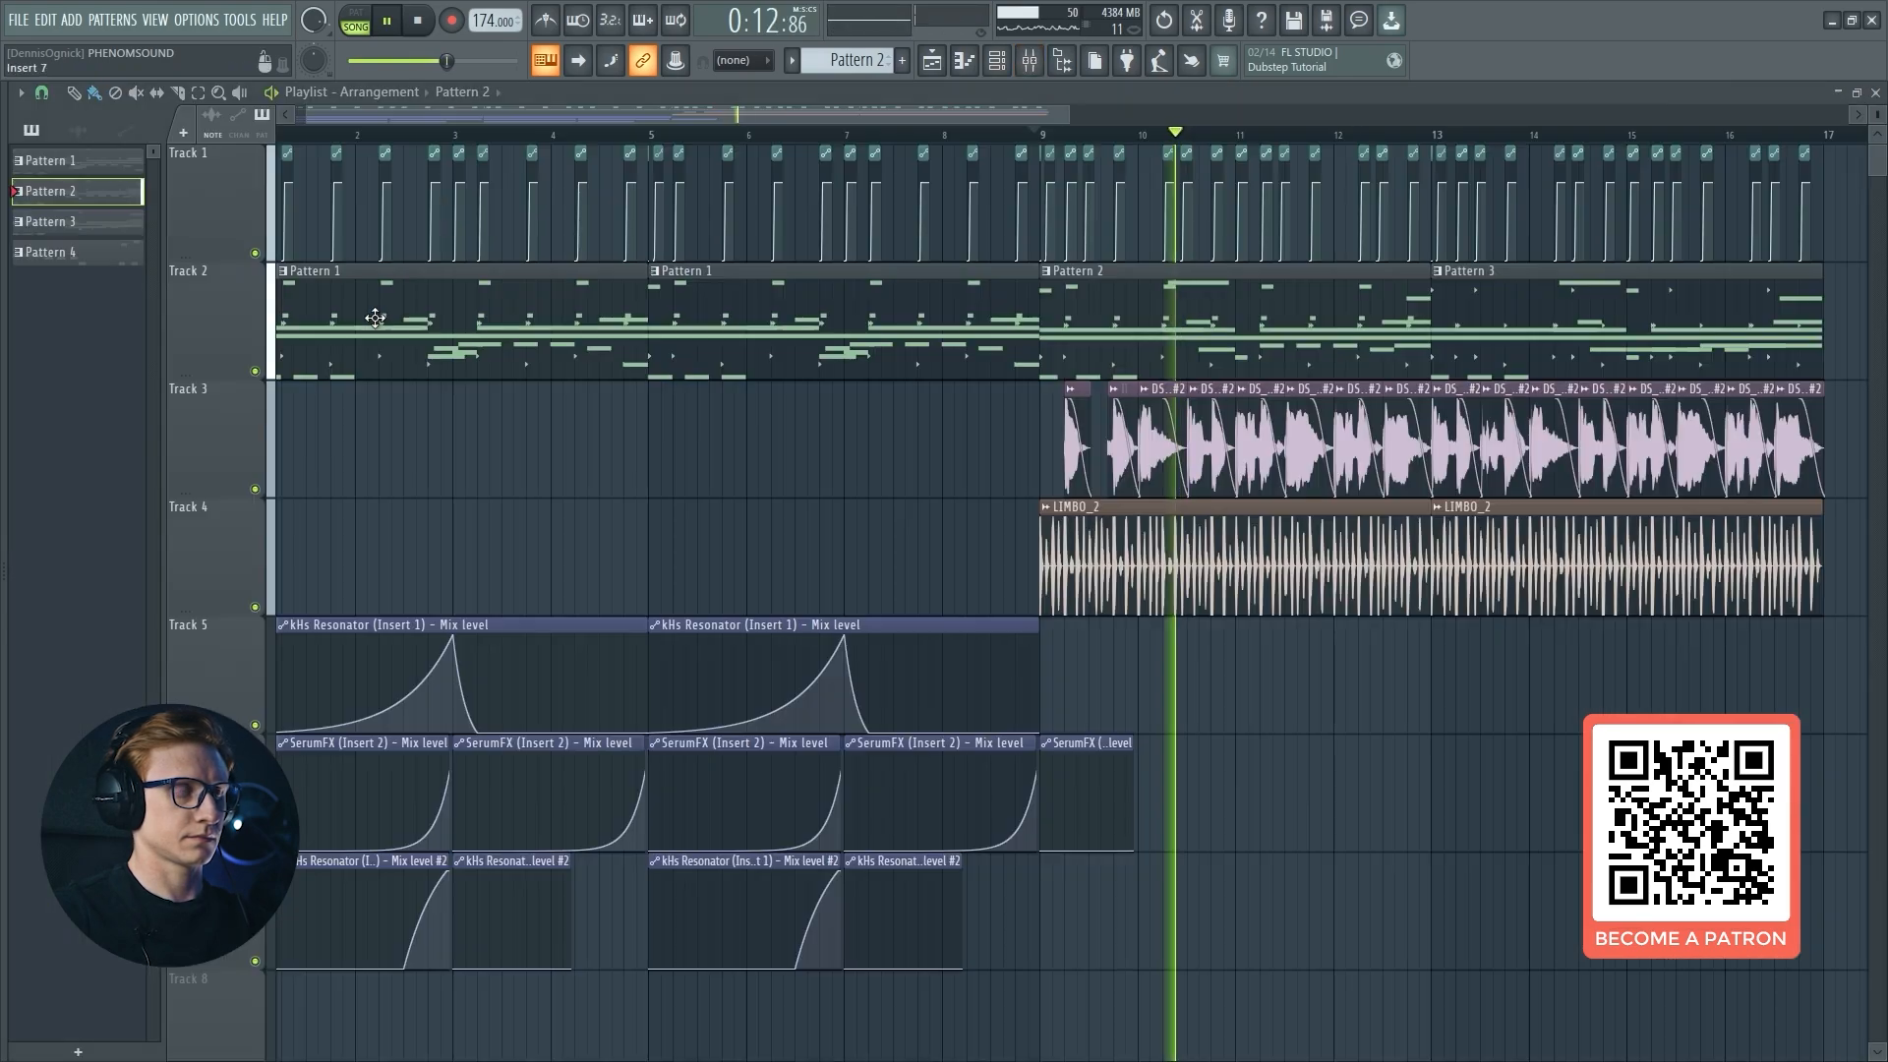
key(F6)
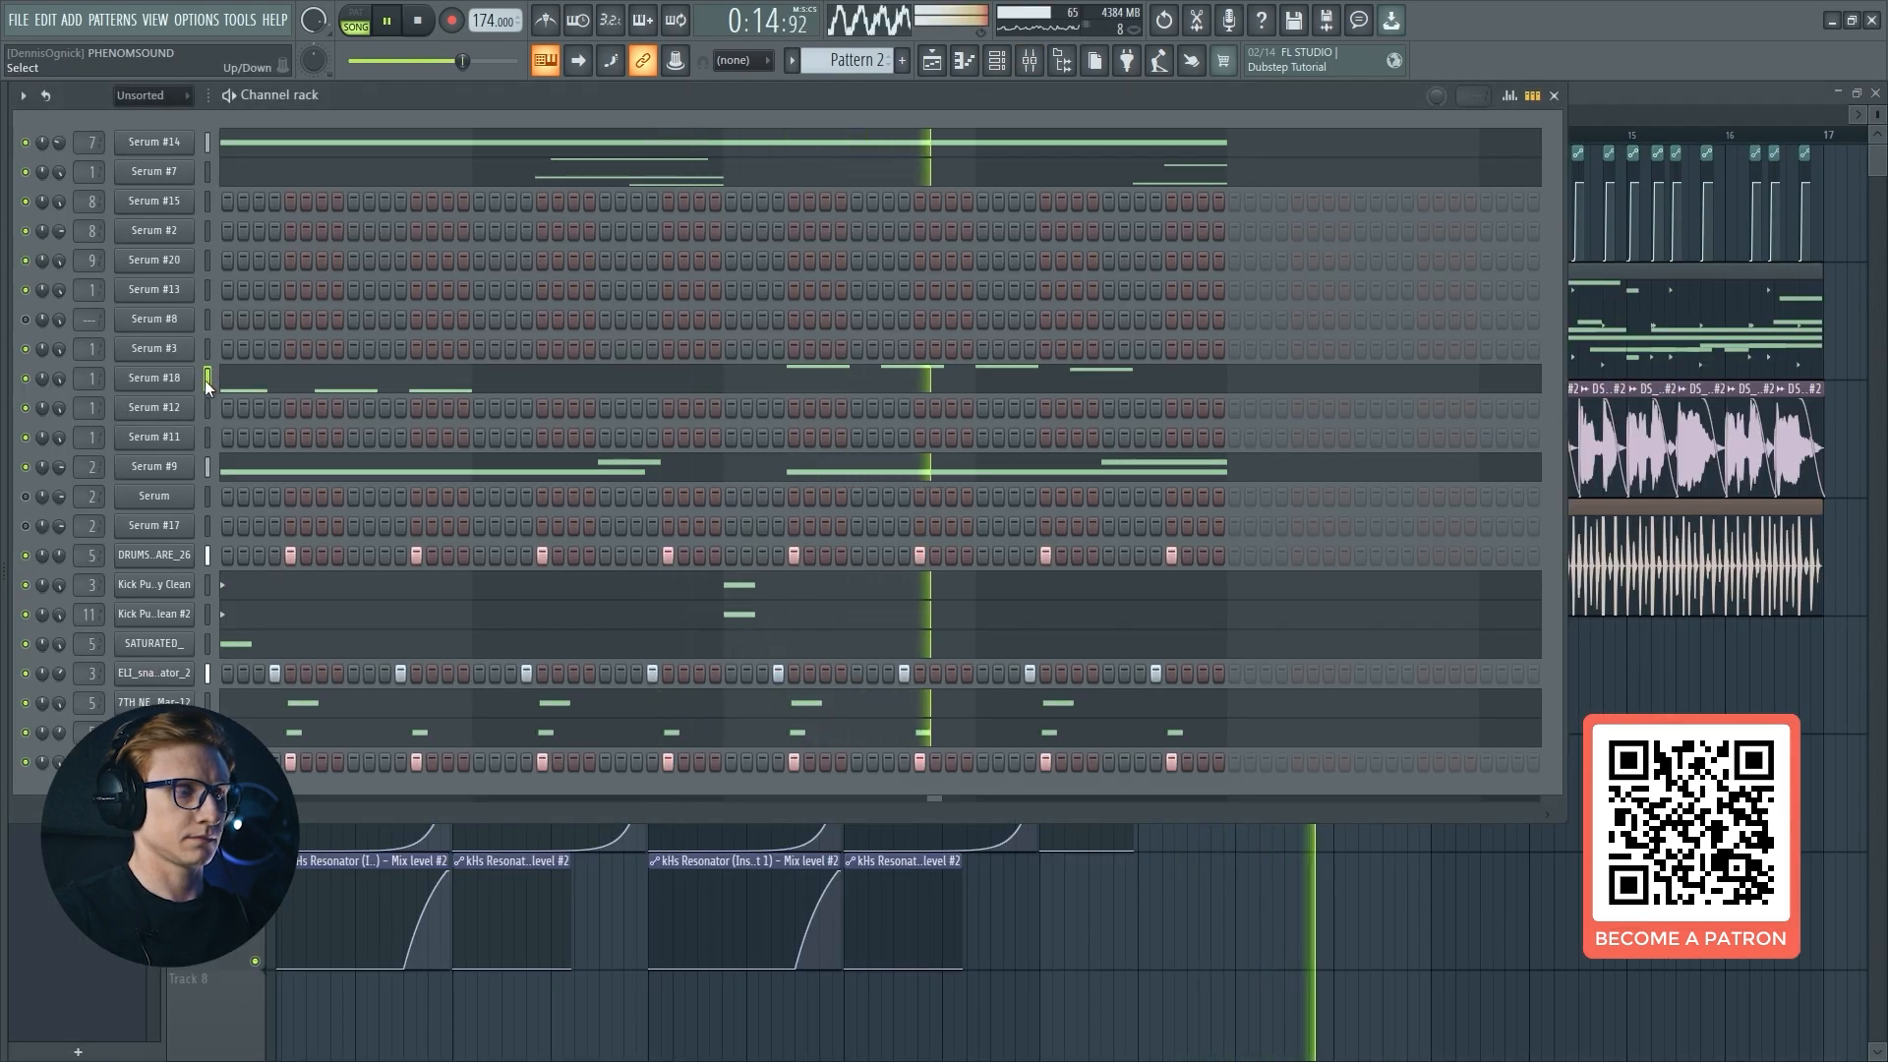
Stop playback, examine Serum #12's effects while playing notes, and bring up Pattern 1's channel rack.
key(space)
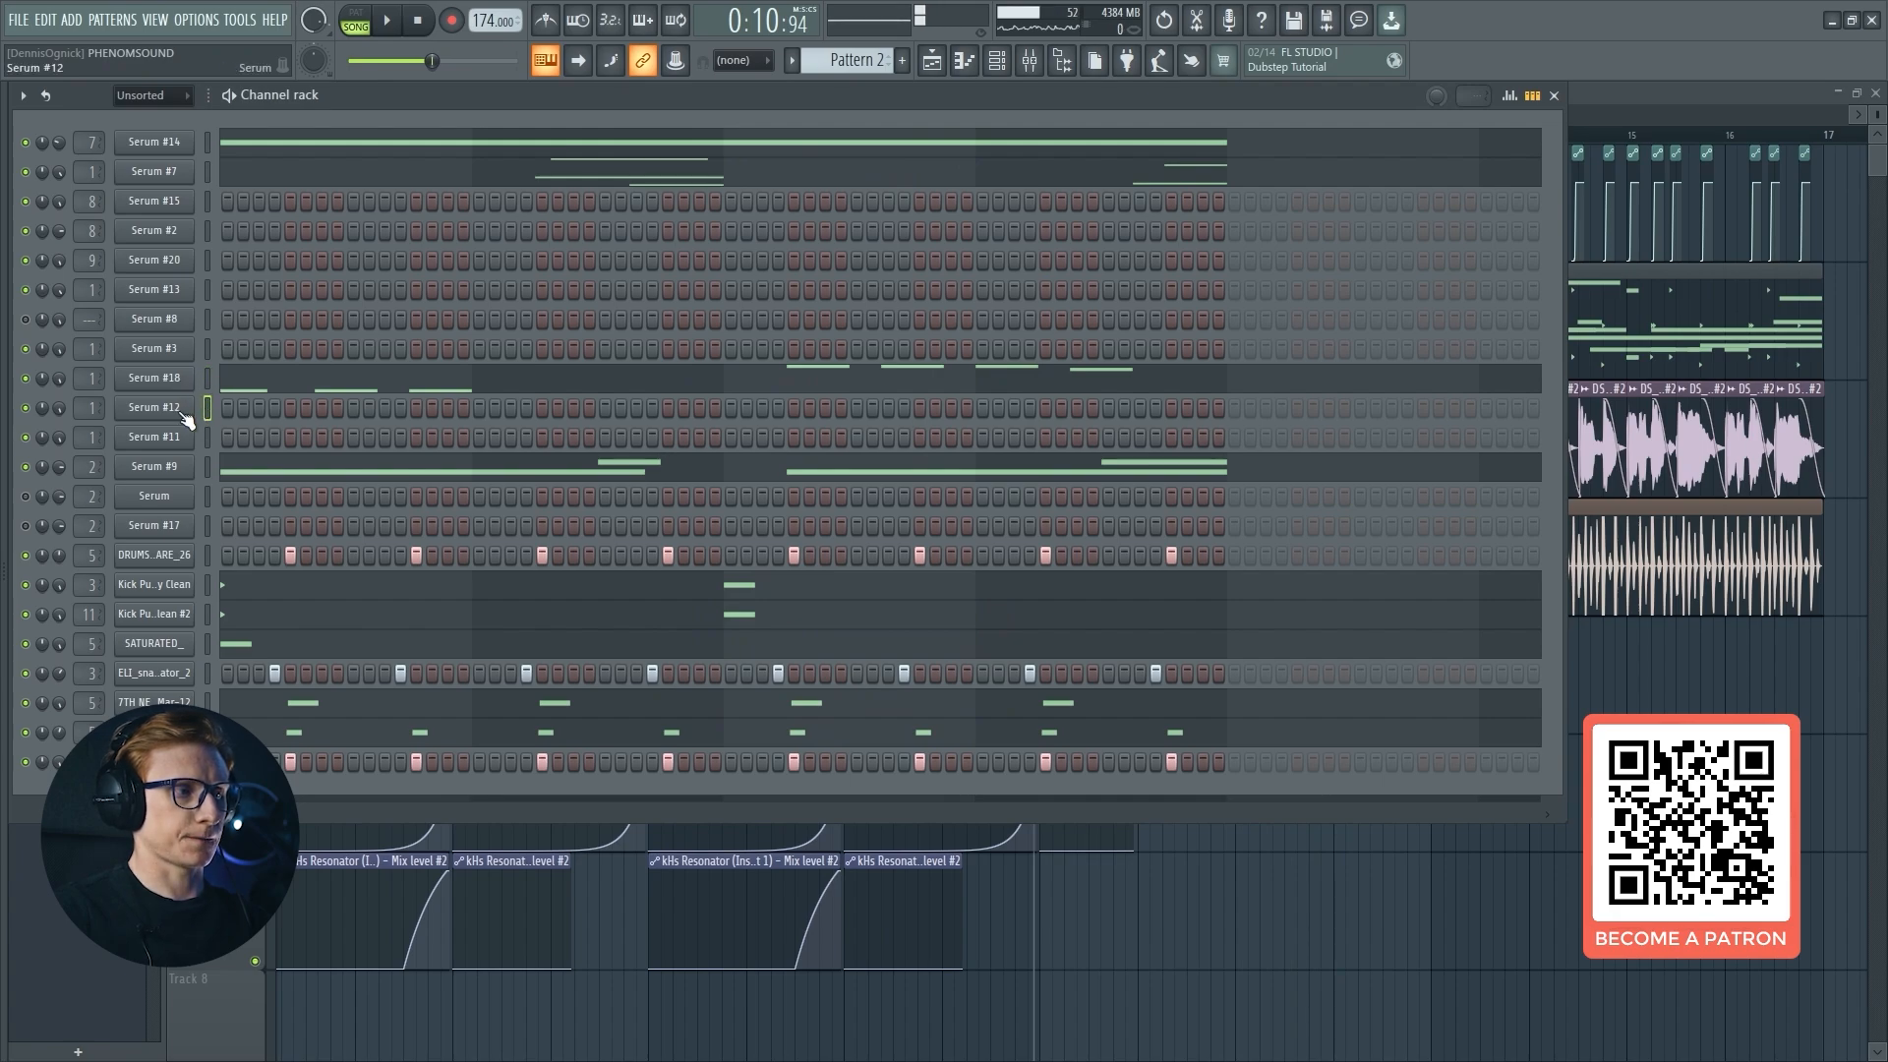
click(185, 417)
click(558, 238)
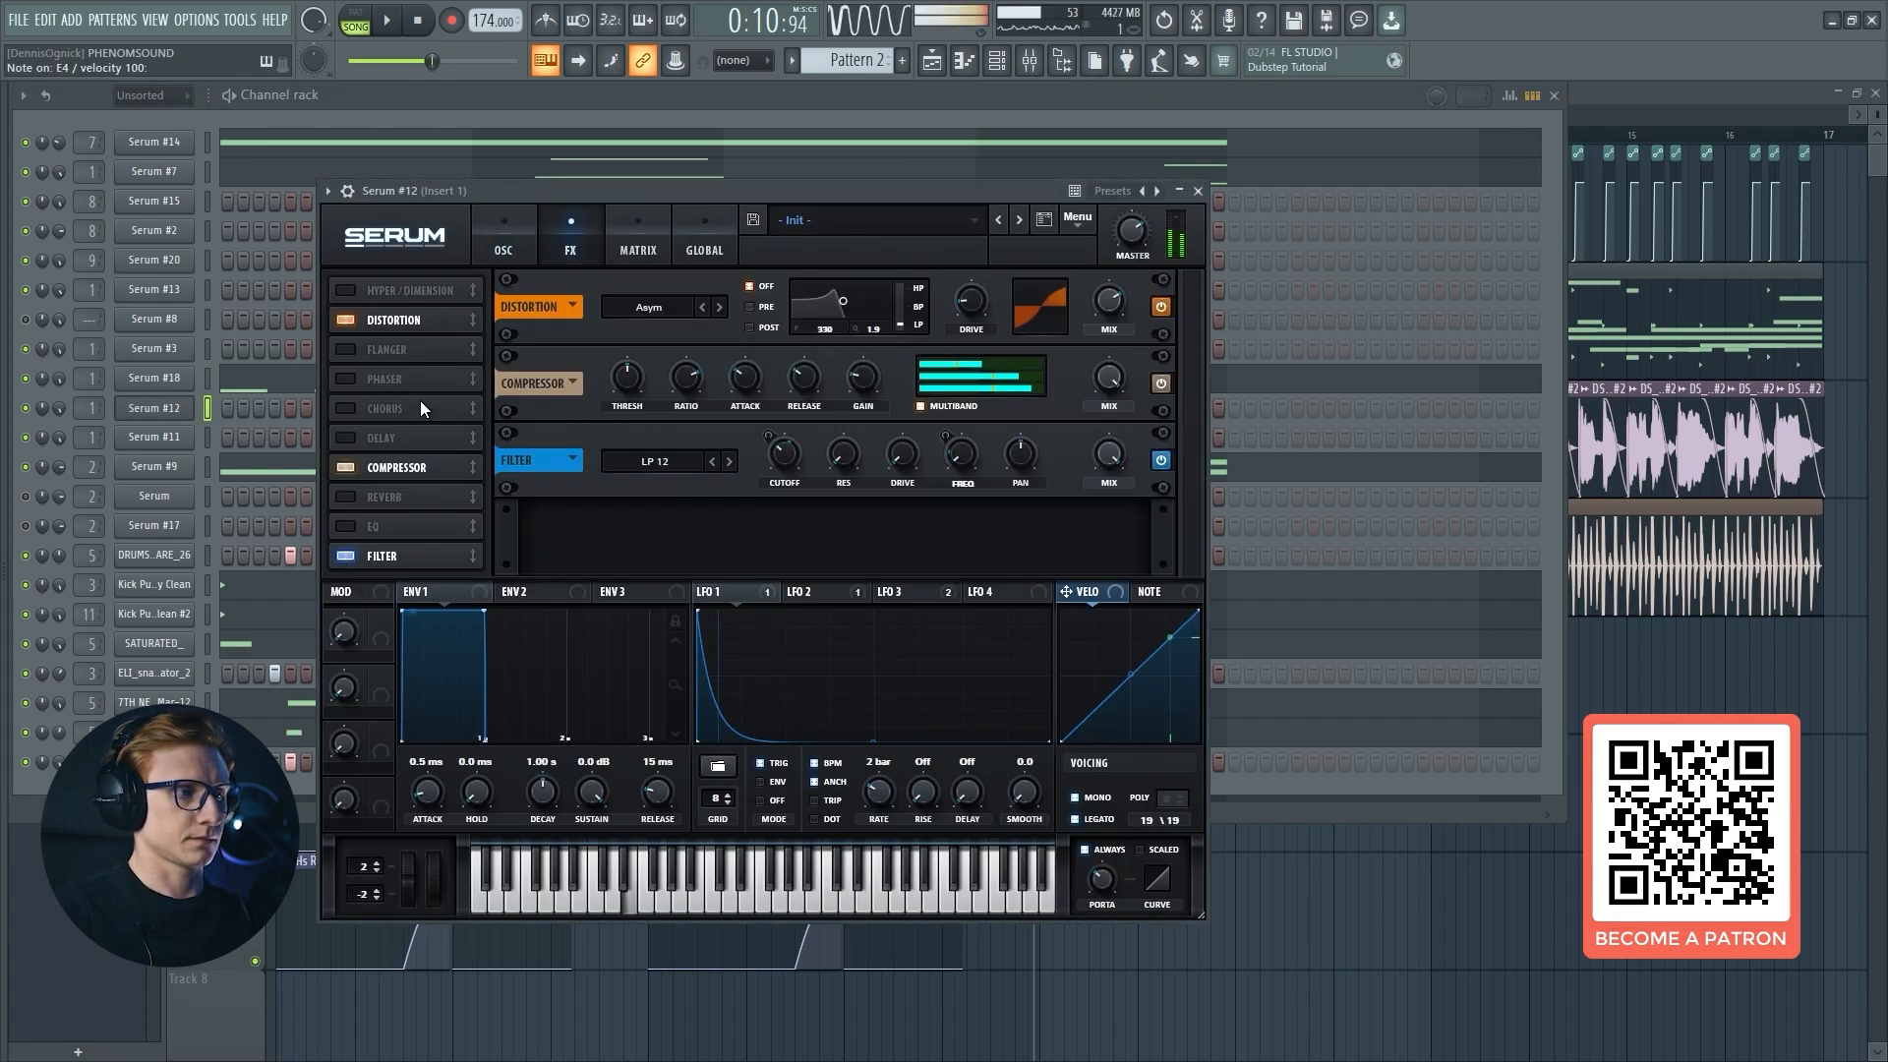
click(193, 401)
key(F6)
click(415, 317)
key(F6)
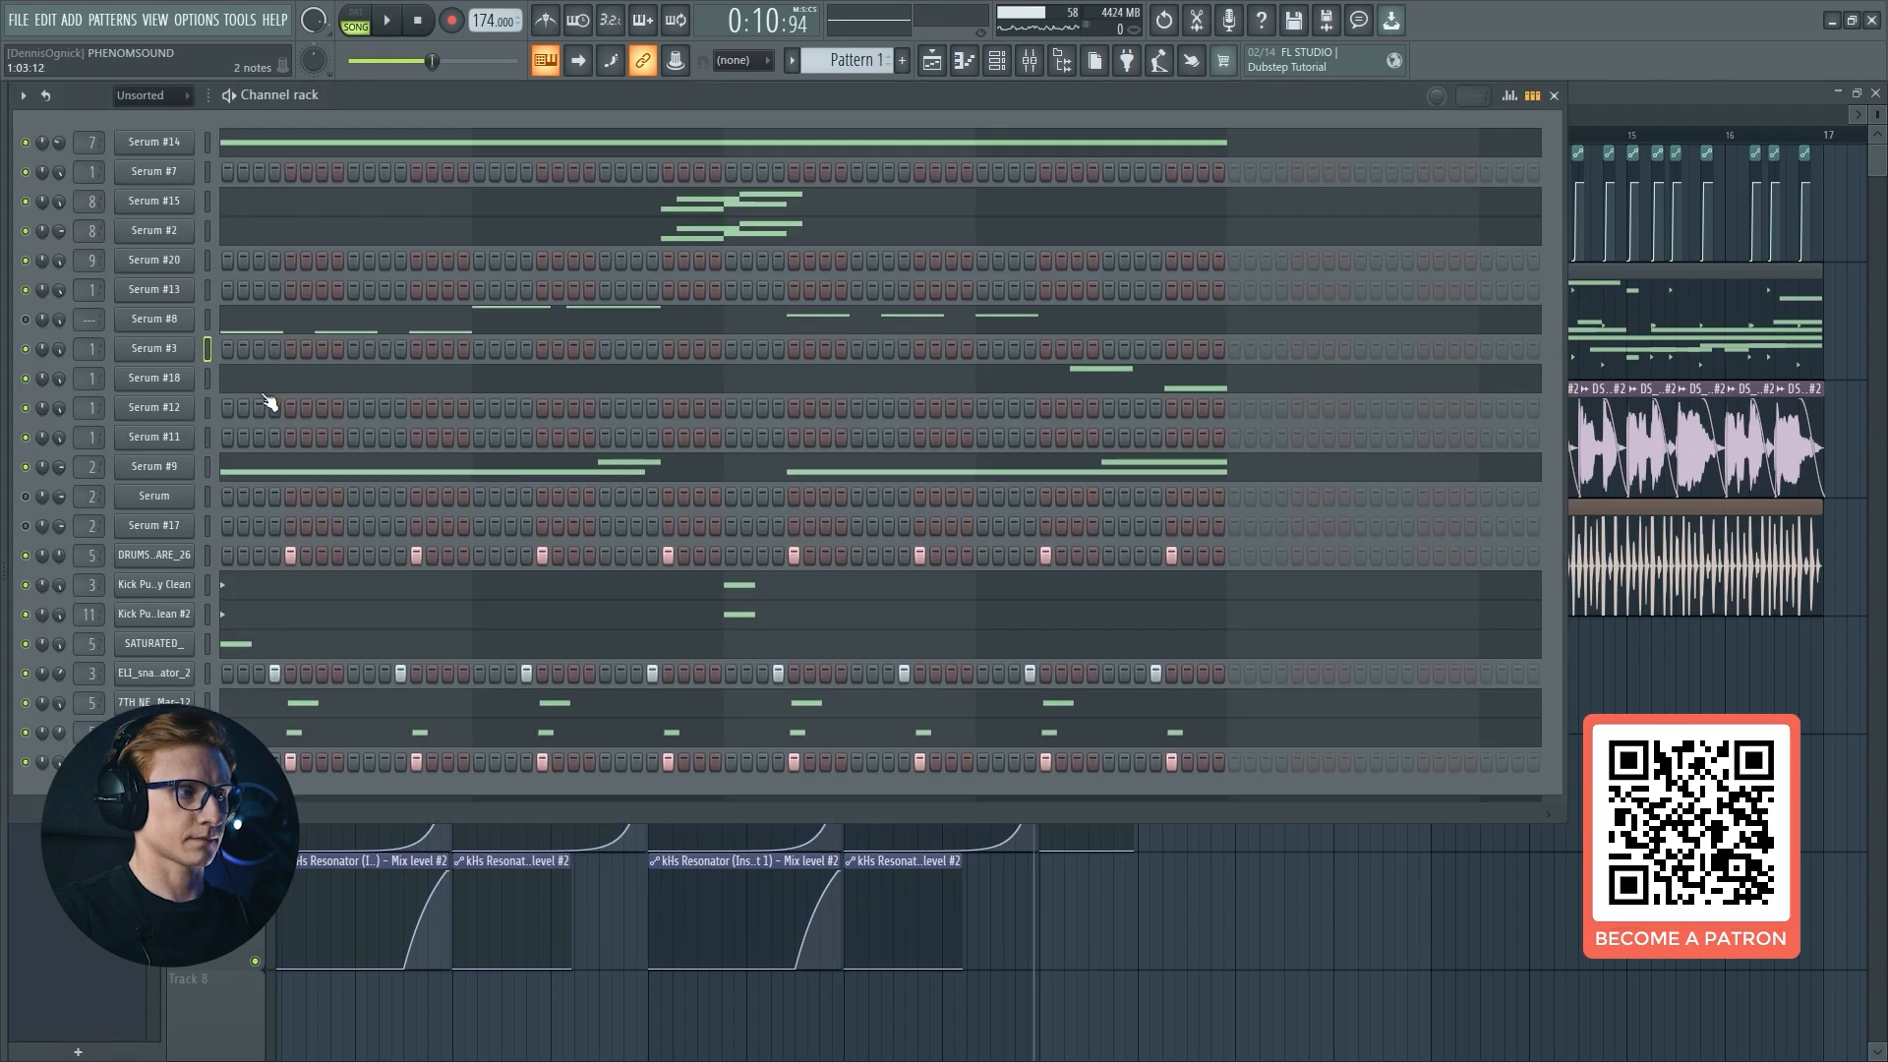
Open Serum #3's effects, enable its Filter effect and set the filter type to LP 12.
click(207, 346)
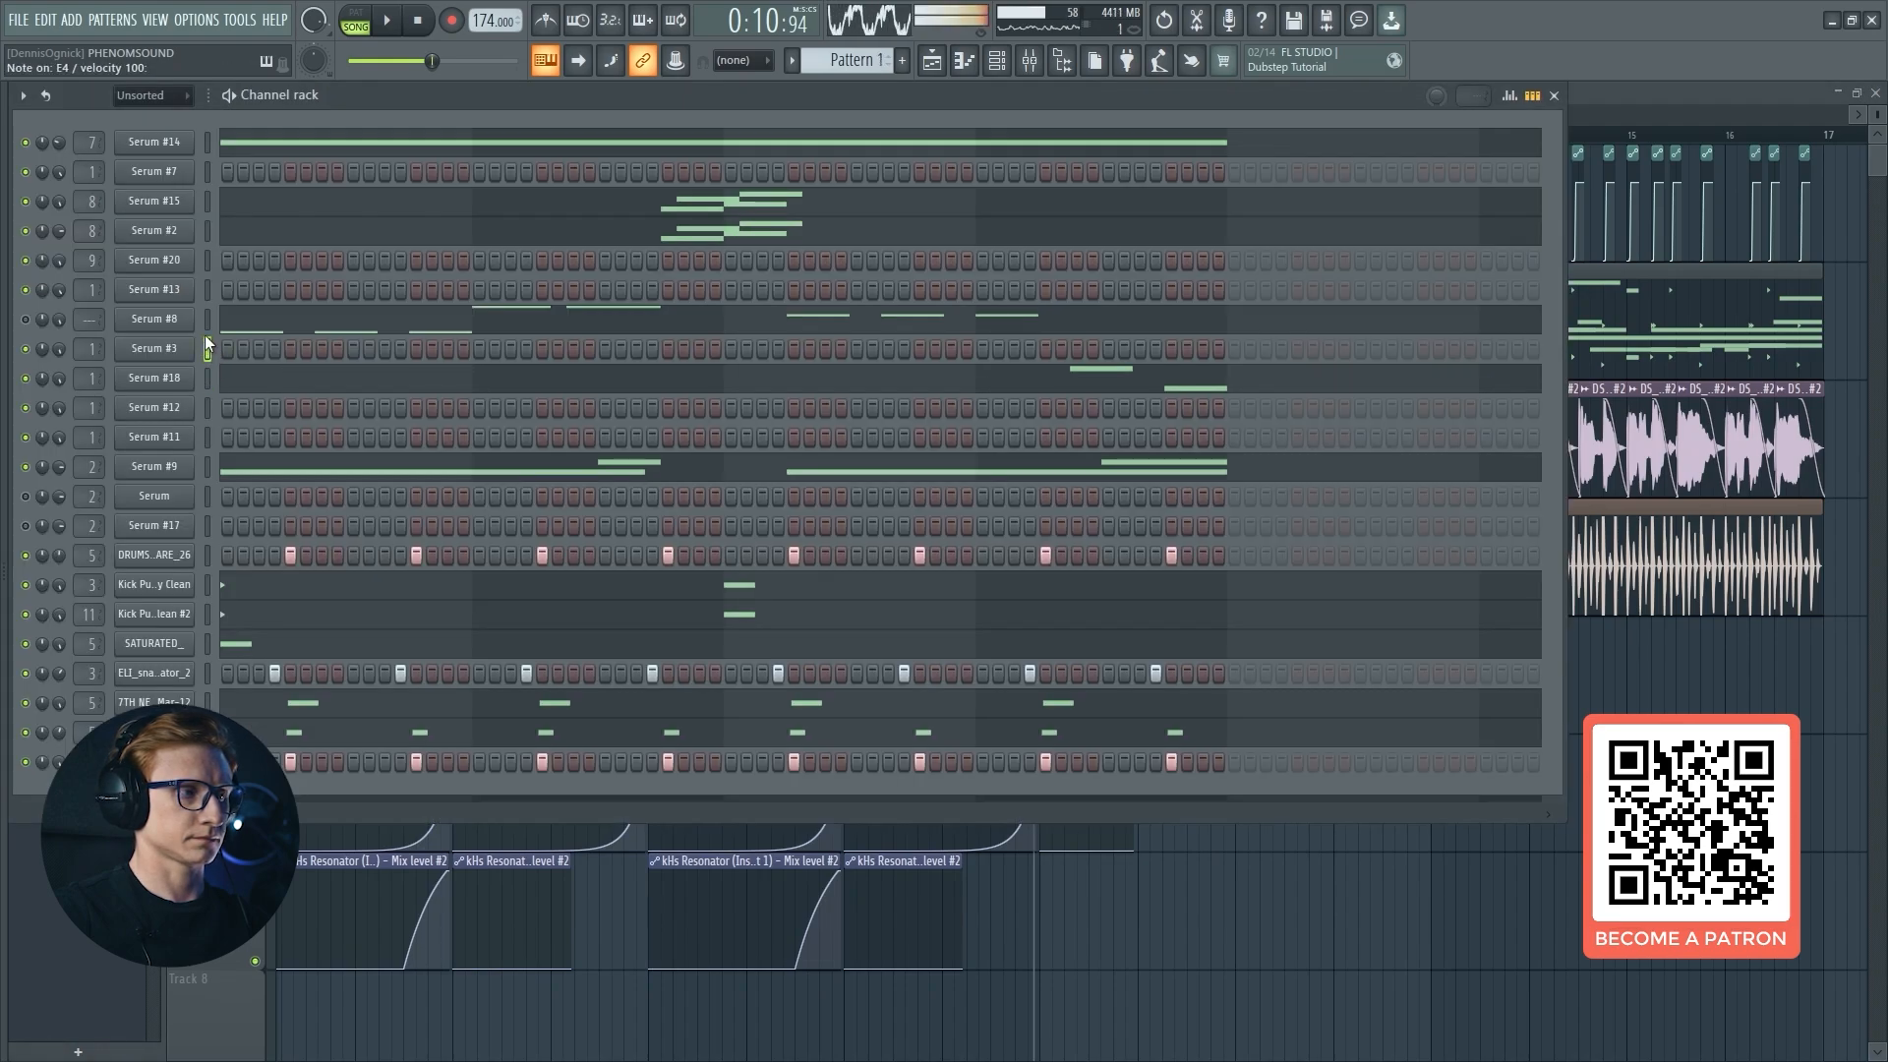
click(185, 352)
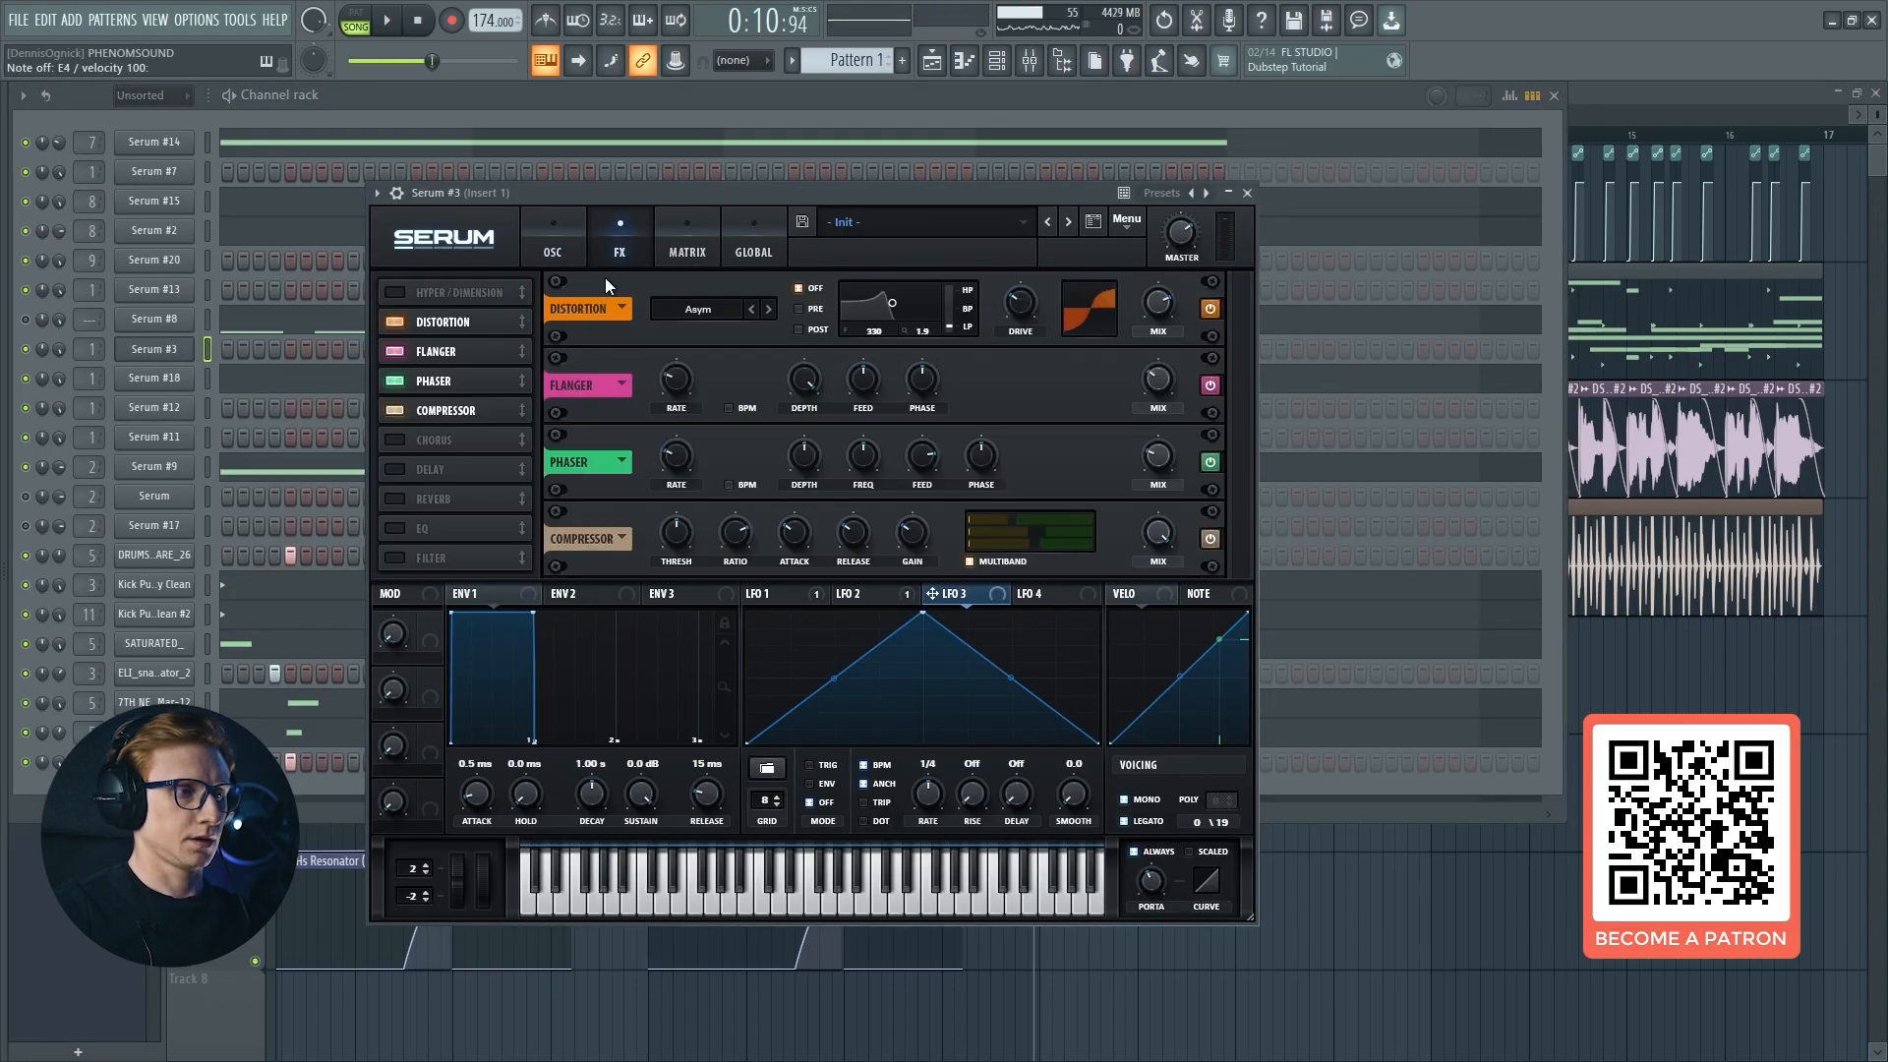
click(395, 558)
click(704, 542)
mouse_move(728, 591)
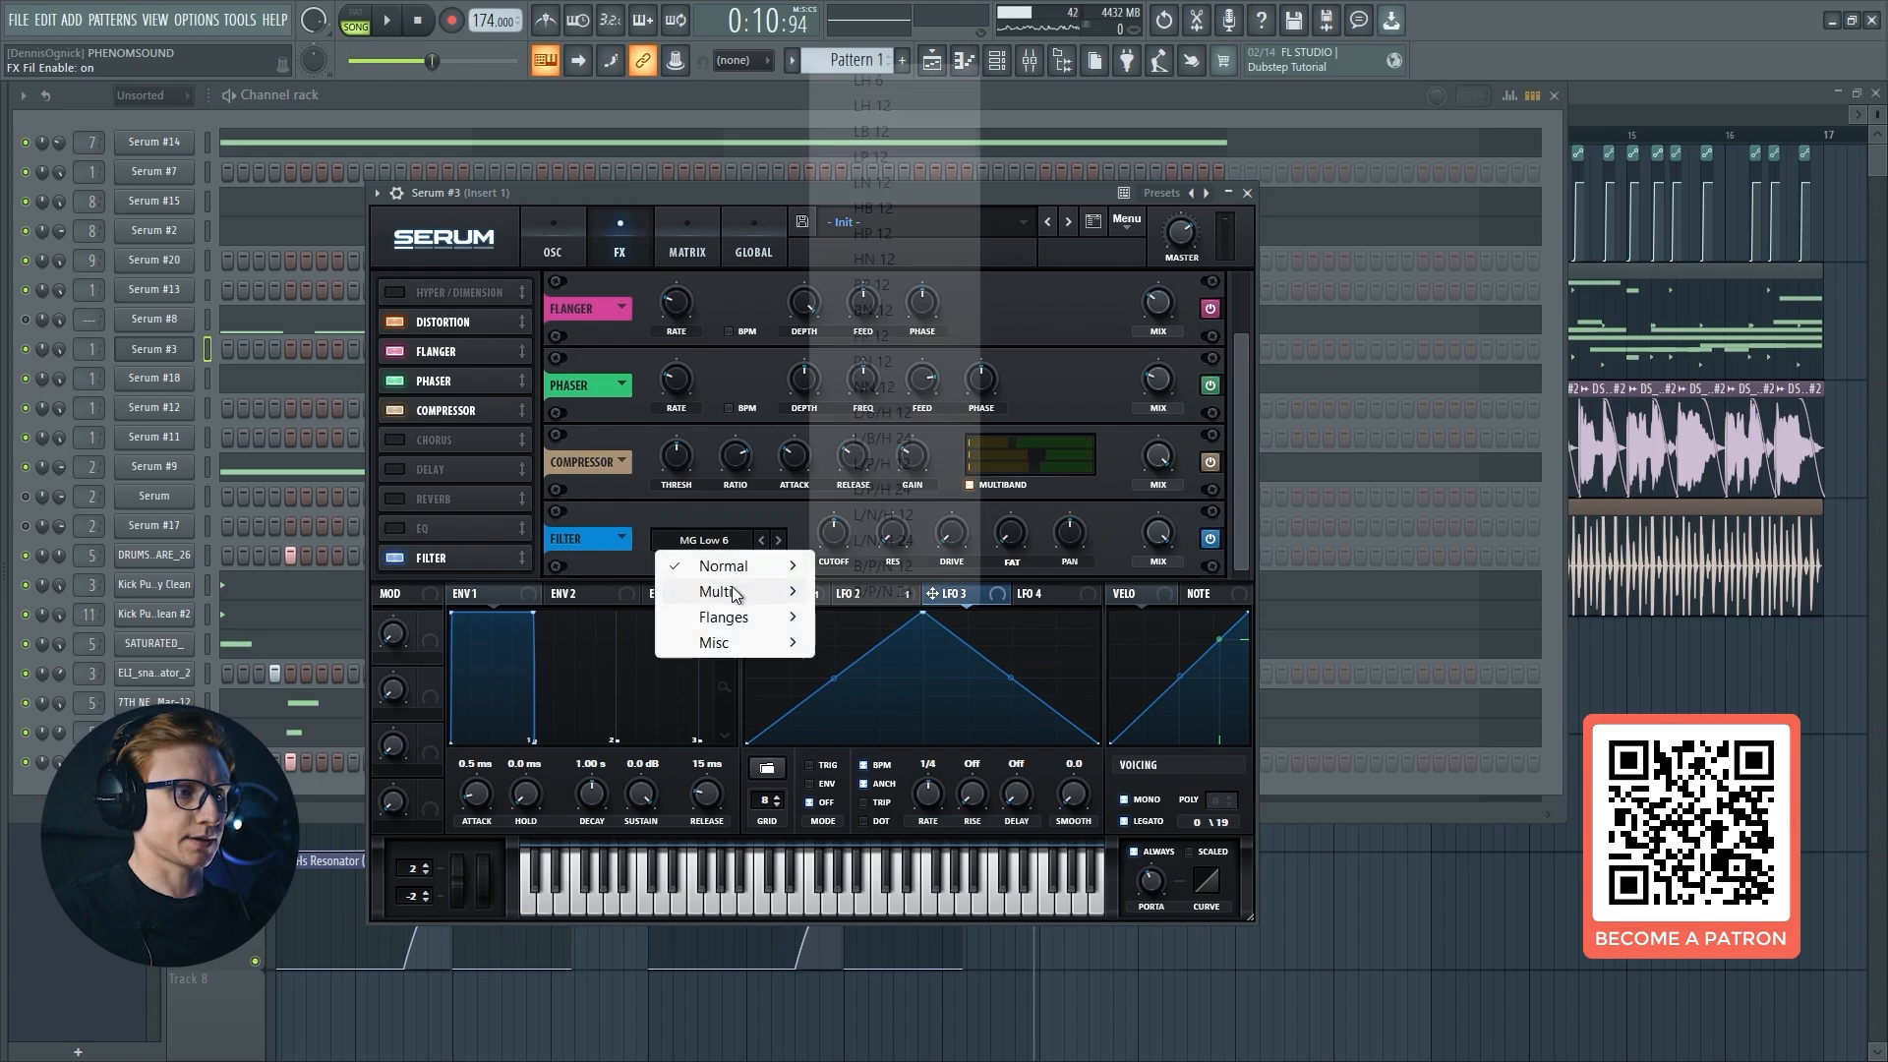
click(878, 159)
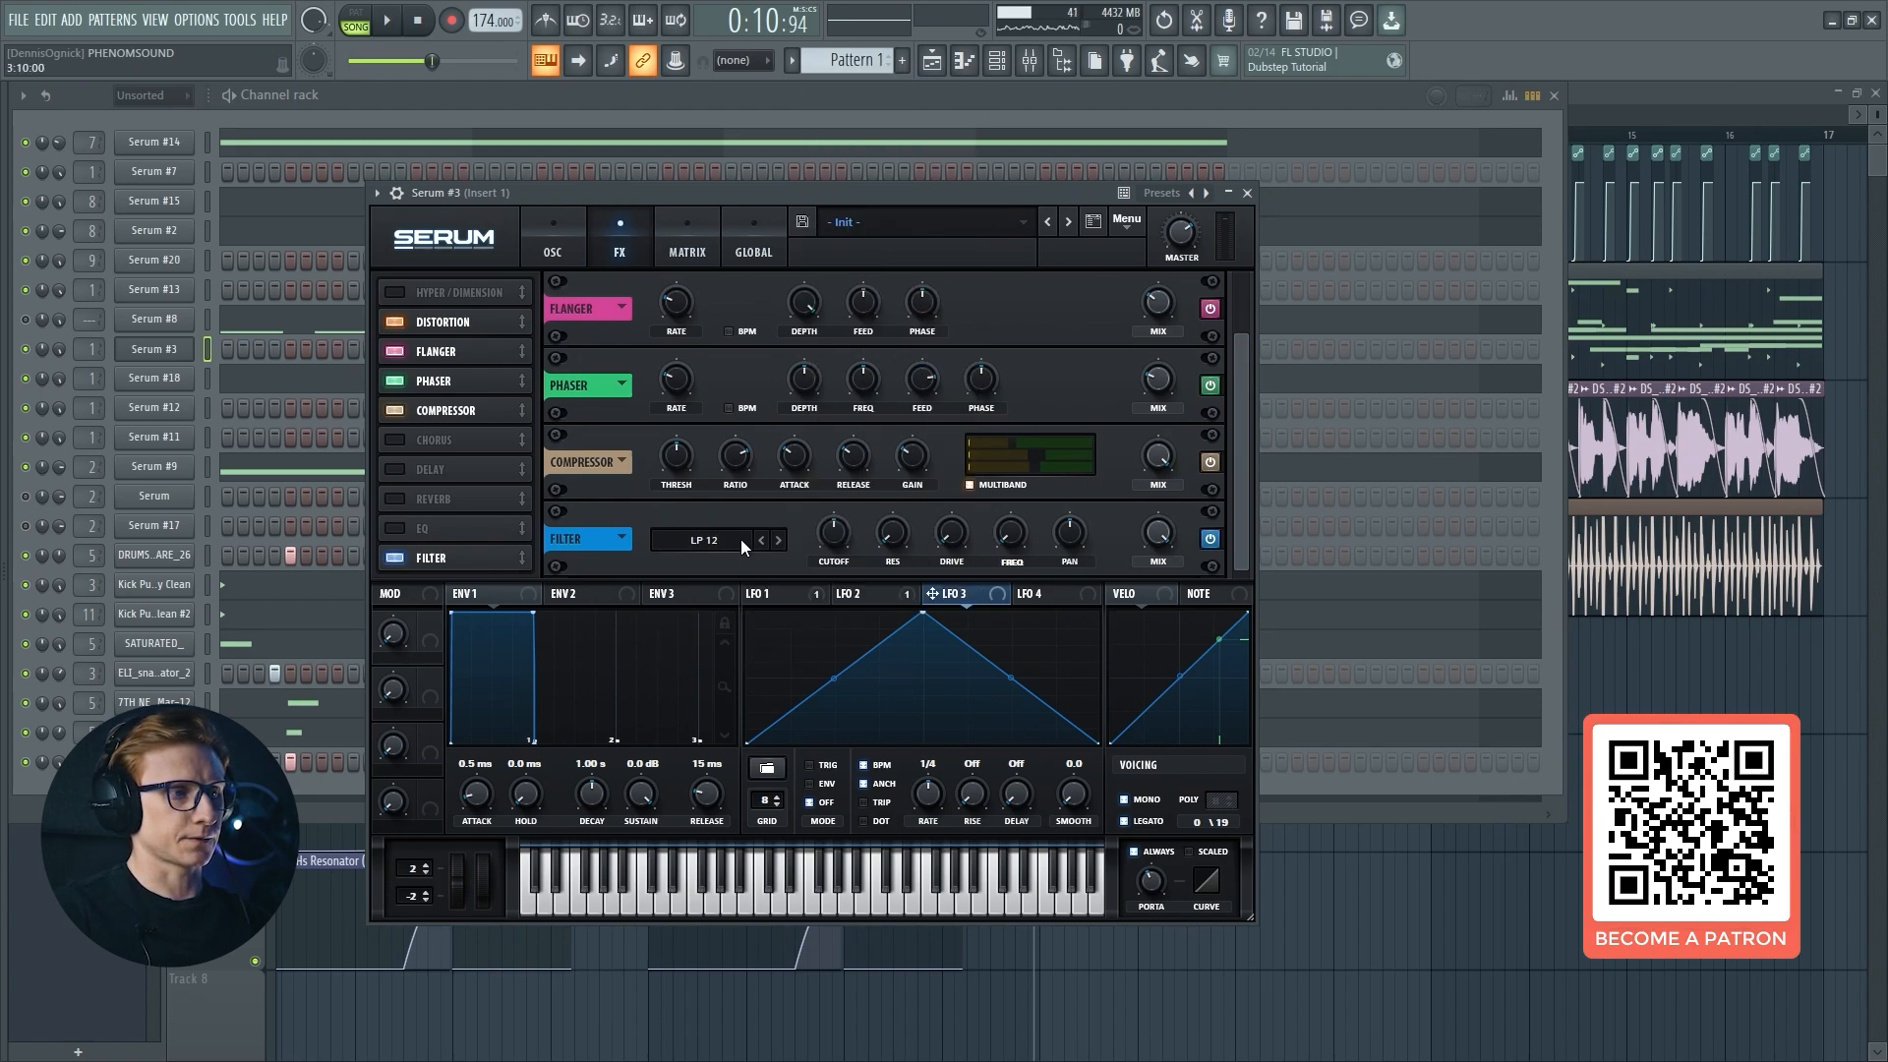
Set the Filter effect's cutoff to 151 Hz and modulate it with LFO 3, shaped as a falling curve in TRIG mode at rate 1/2.
mouse_move(843, 526)
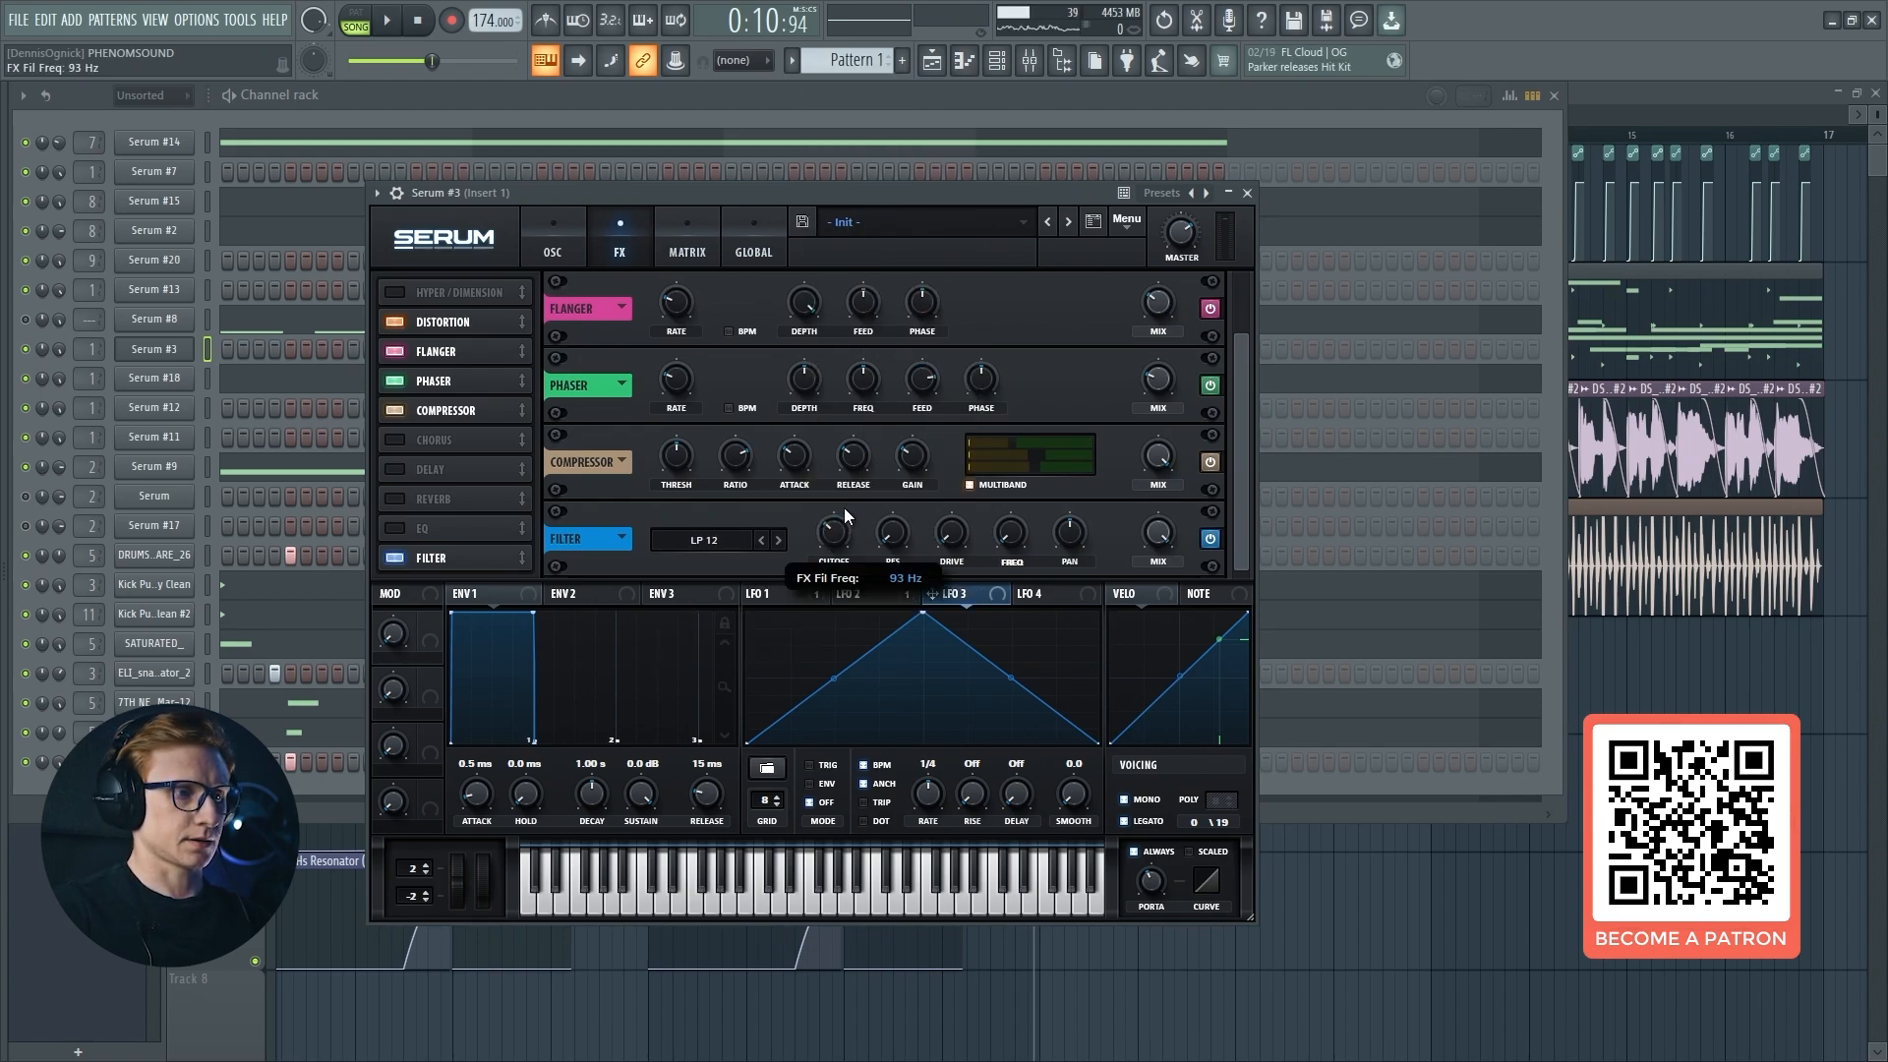
click(863, 594)
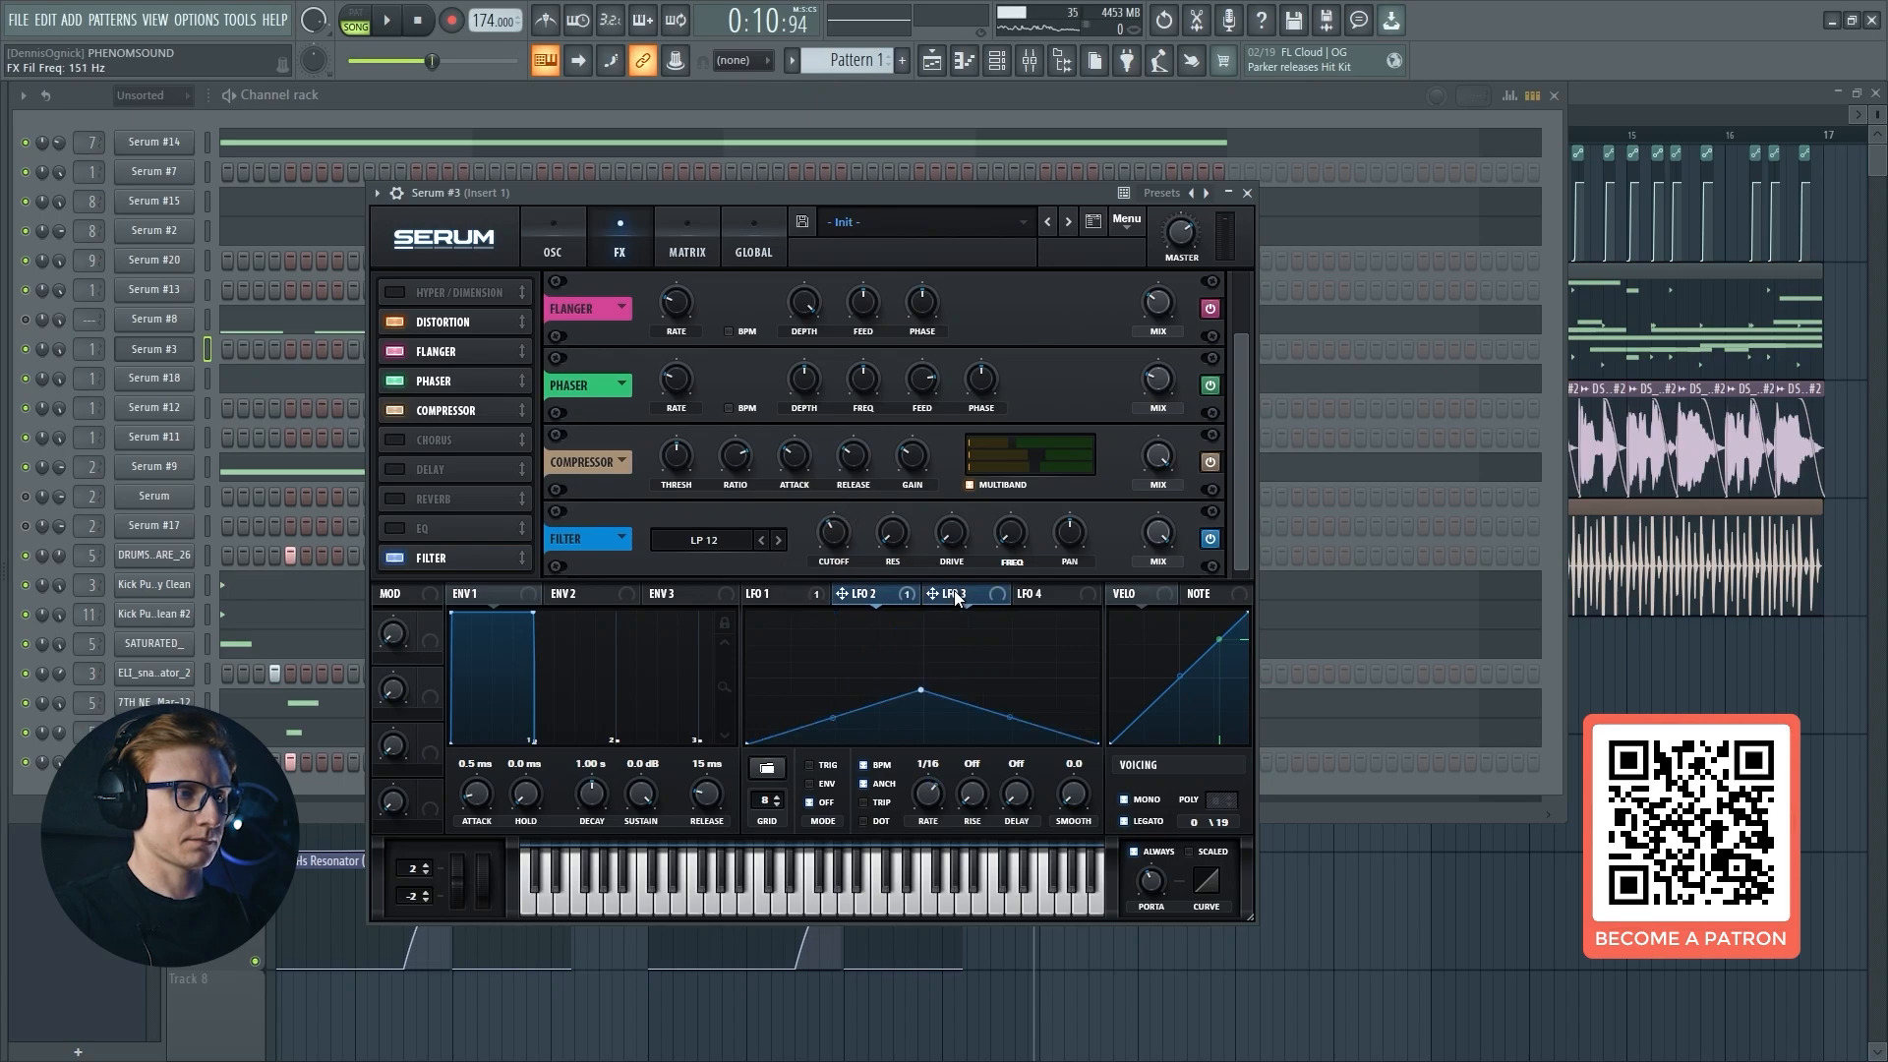
click(954, 595)
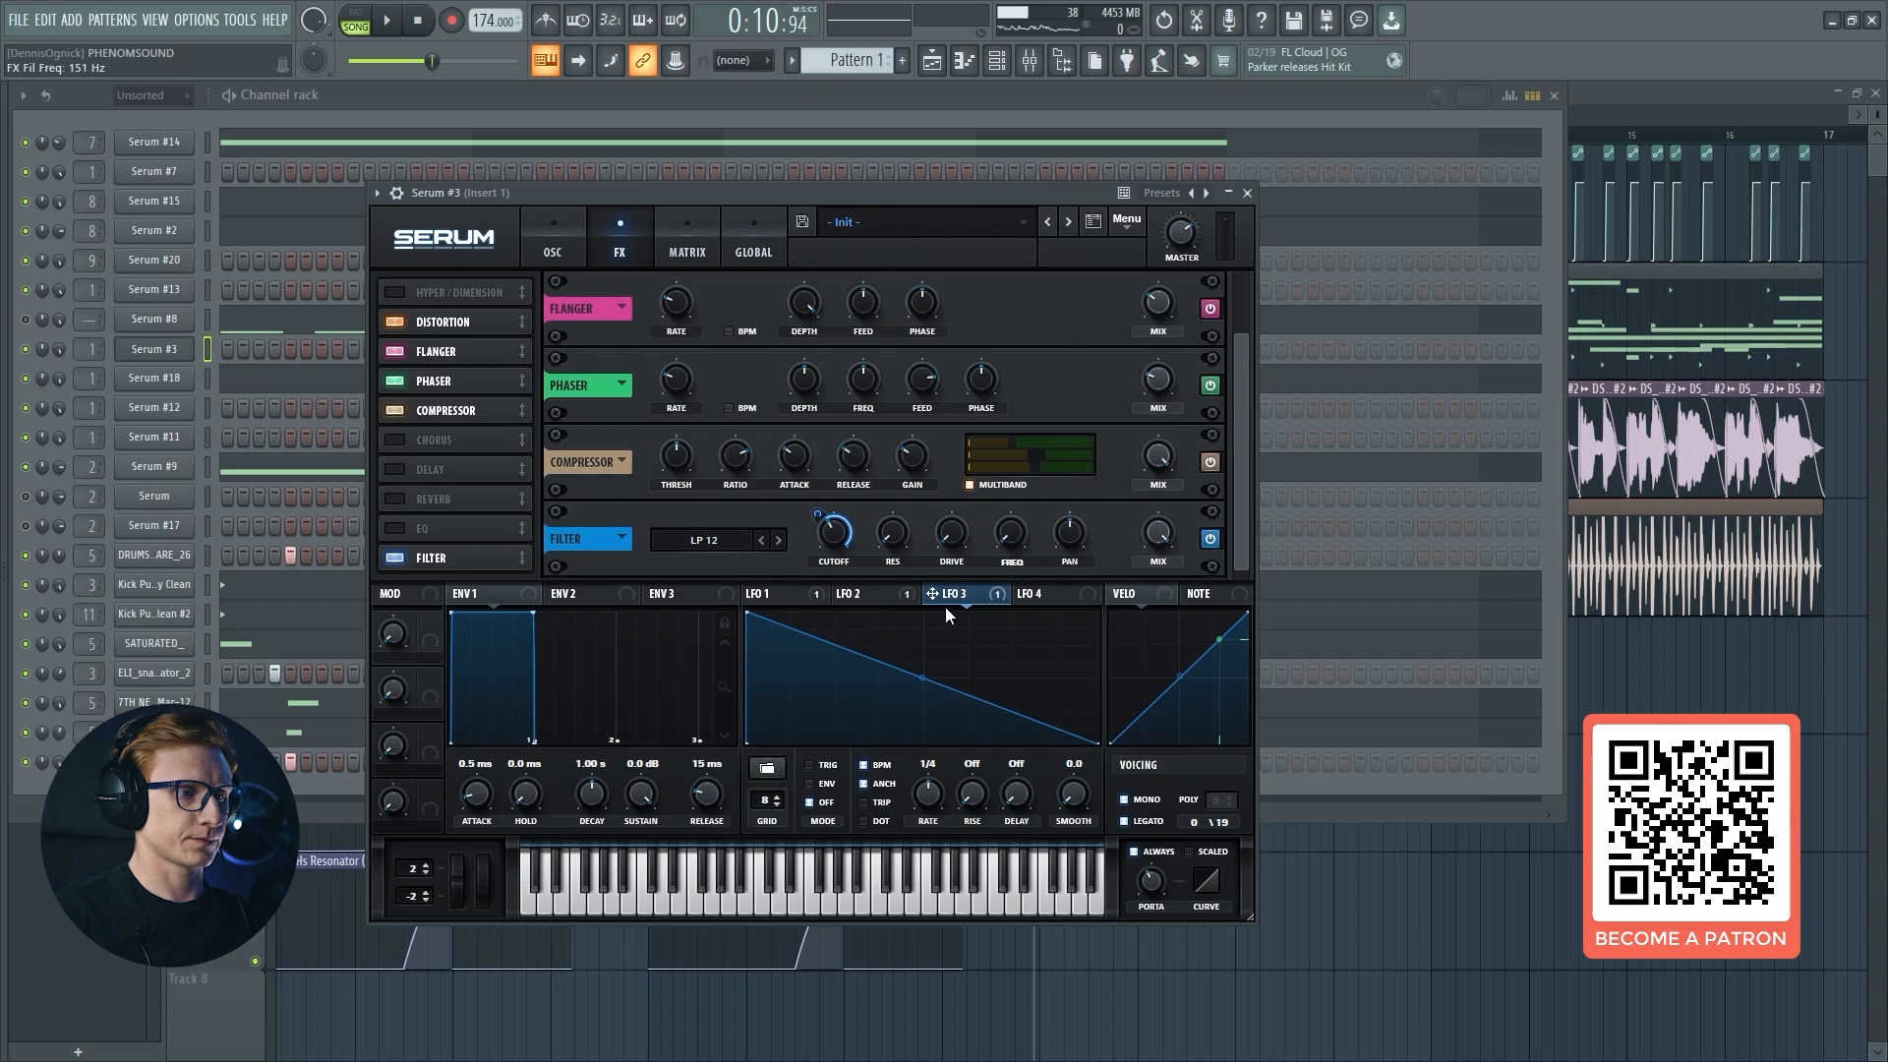
double_click(847, 652)
mouse_move(847, 651)
mouse_down()
mouse_move(848, 669)
mouse_move(828, 627)
mouse_move(844, 631)
mouse_up()
drag(966, 701, 969, 720)
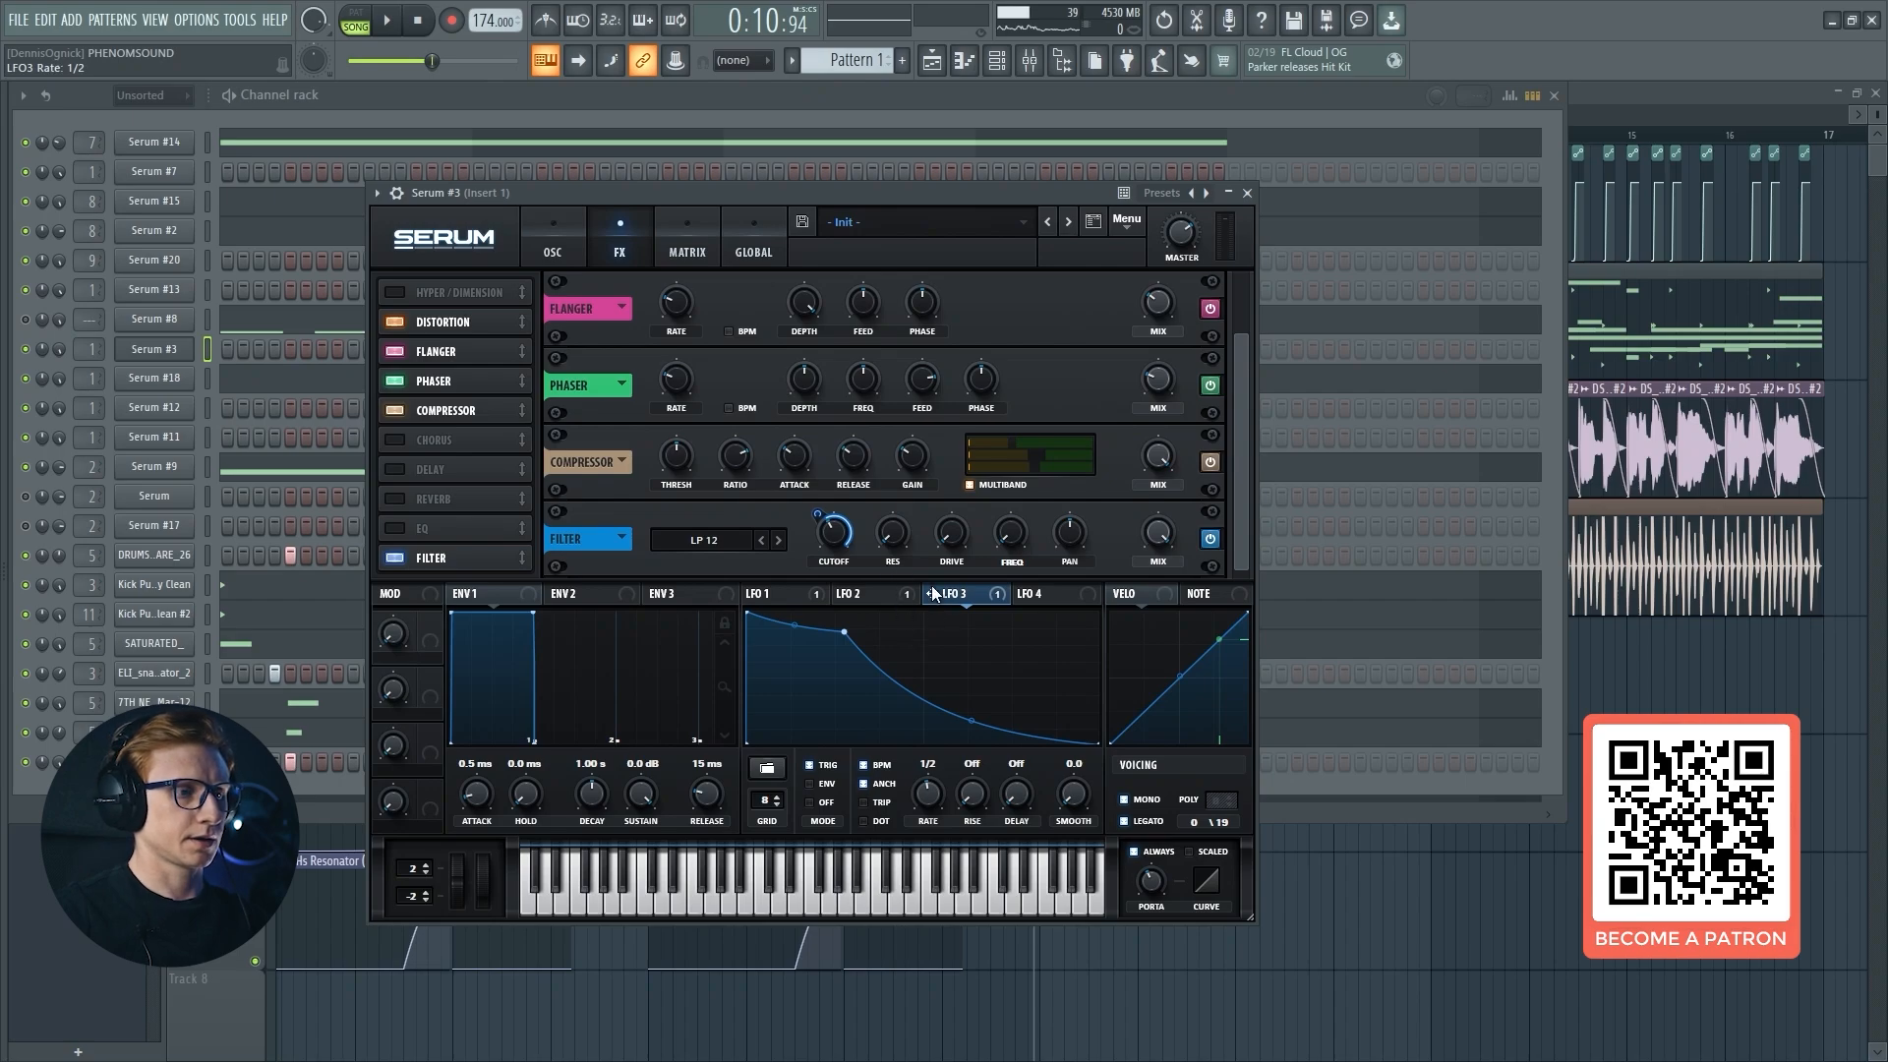
key(x)
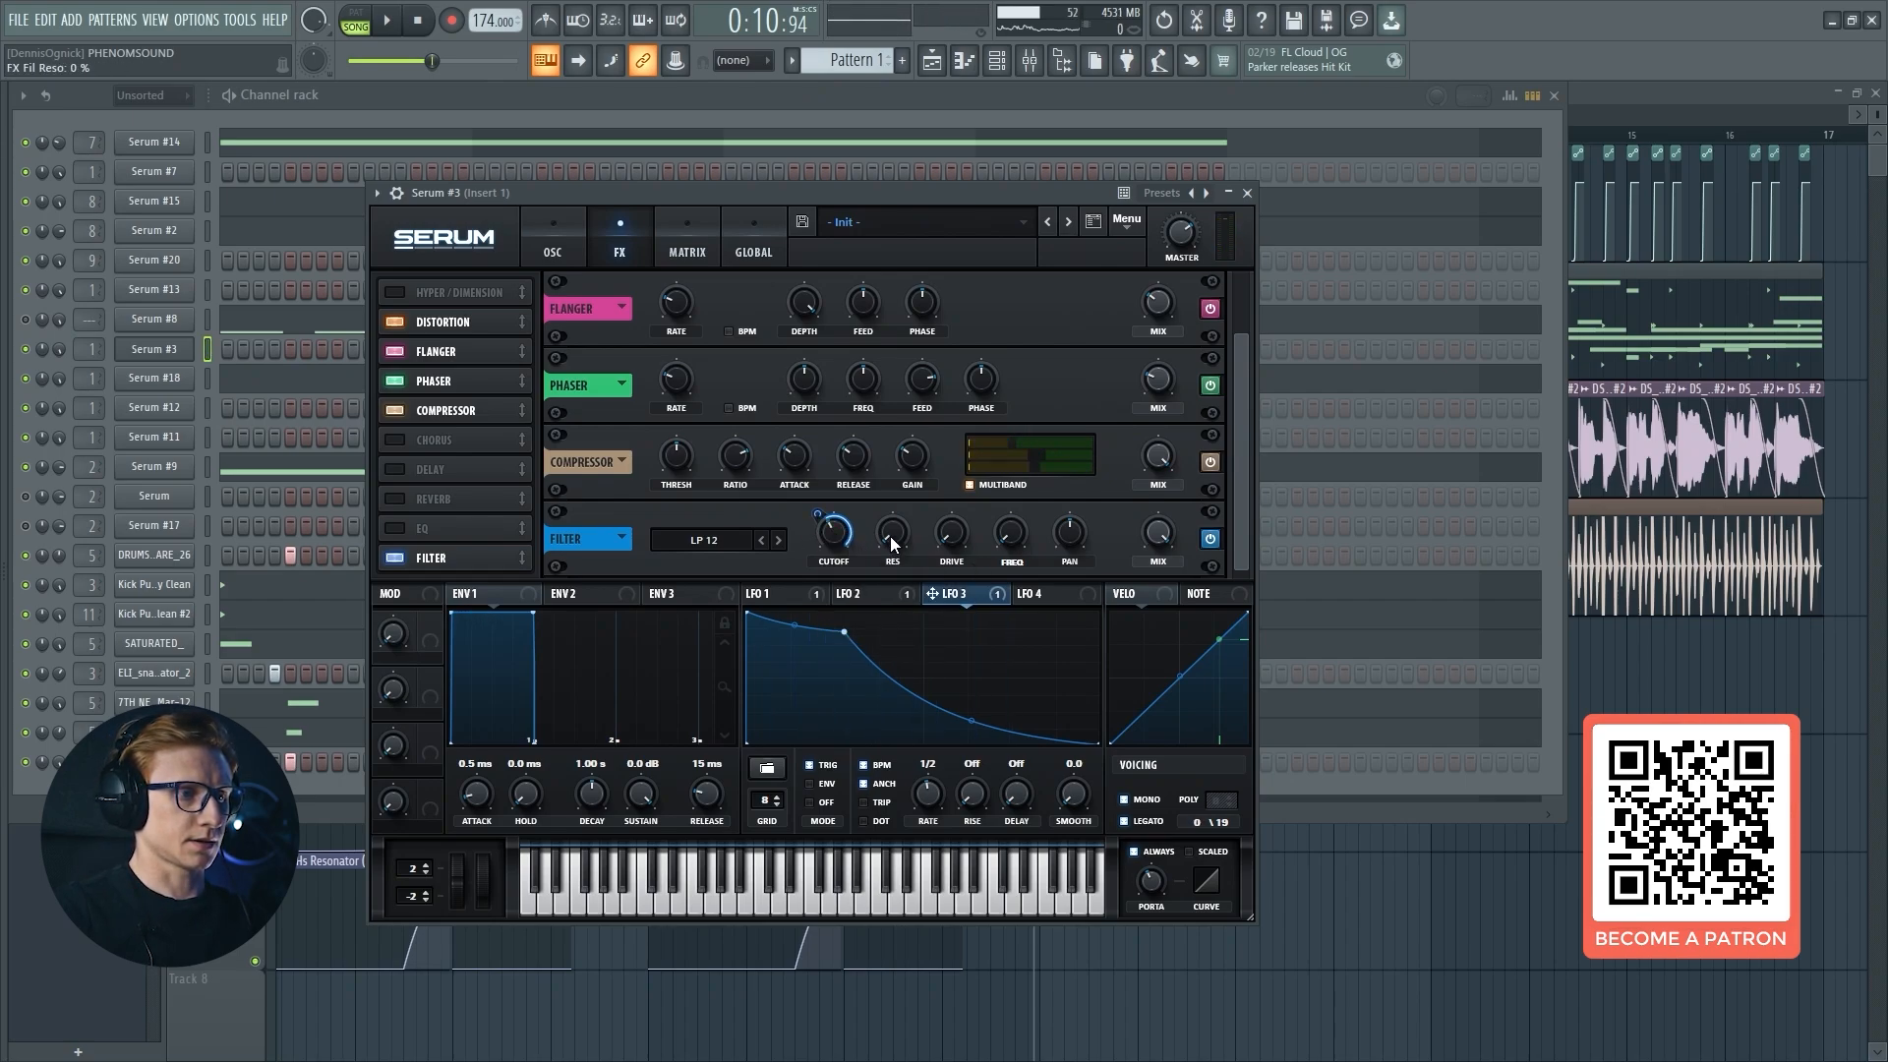
Raise the Filter effect's resonance and drive, and modulate its FREQ with LFO 3.
drag(888, 535, 901, 493)
key(x)
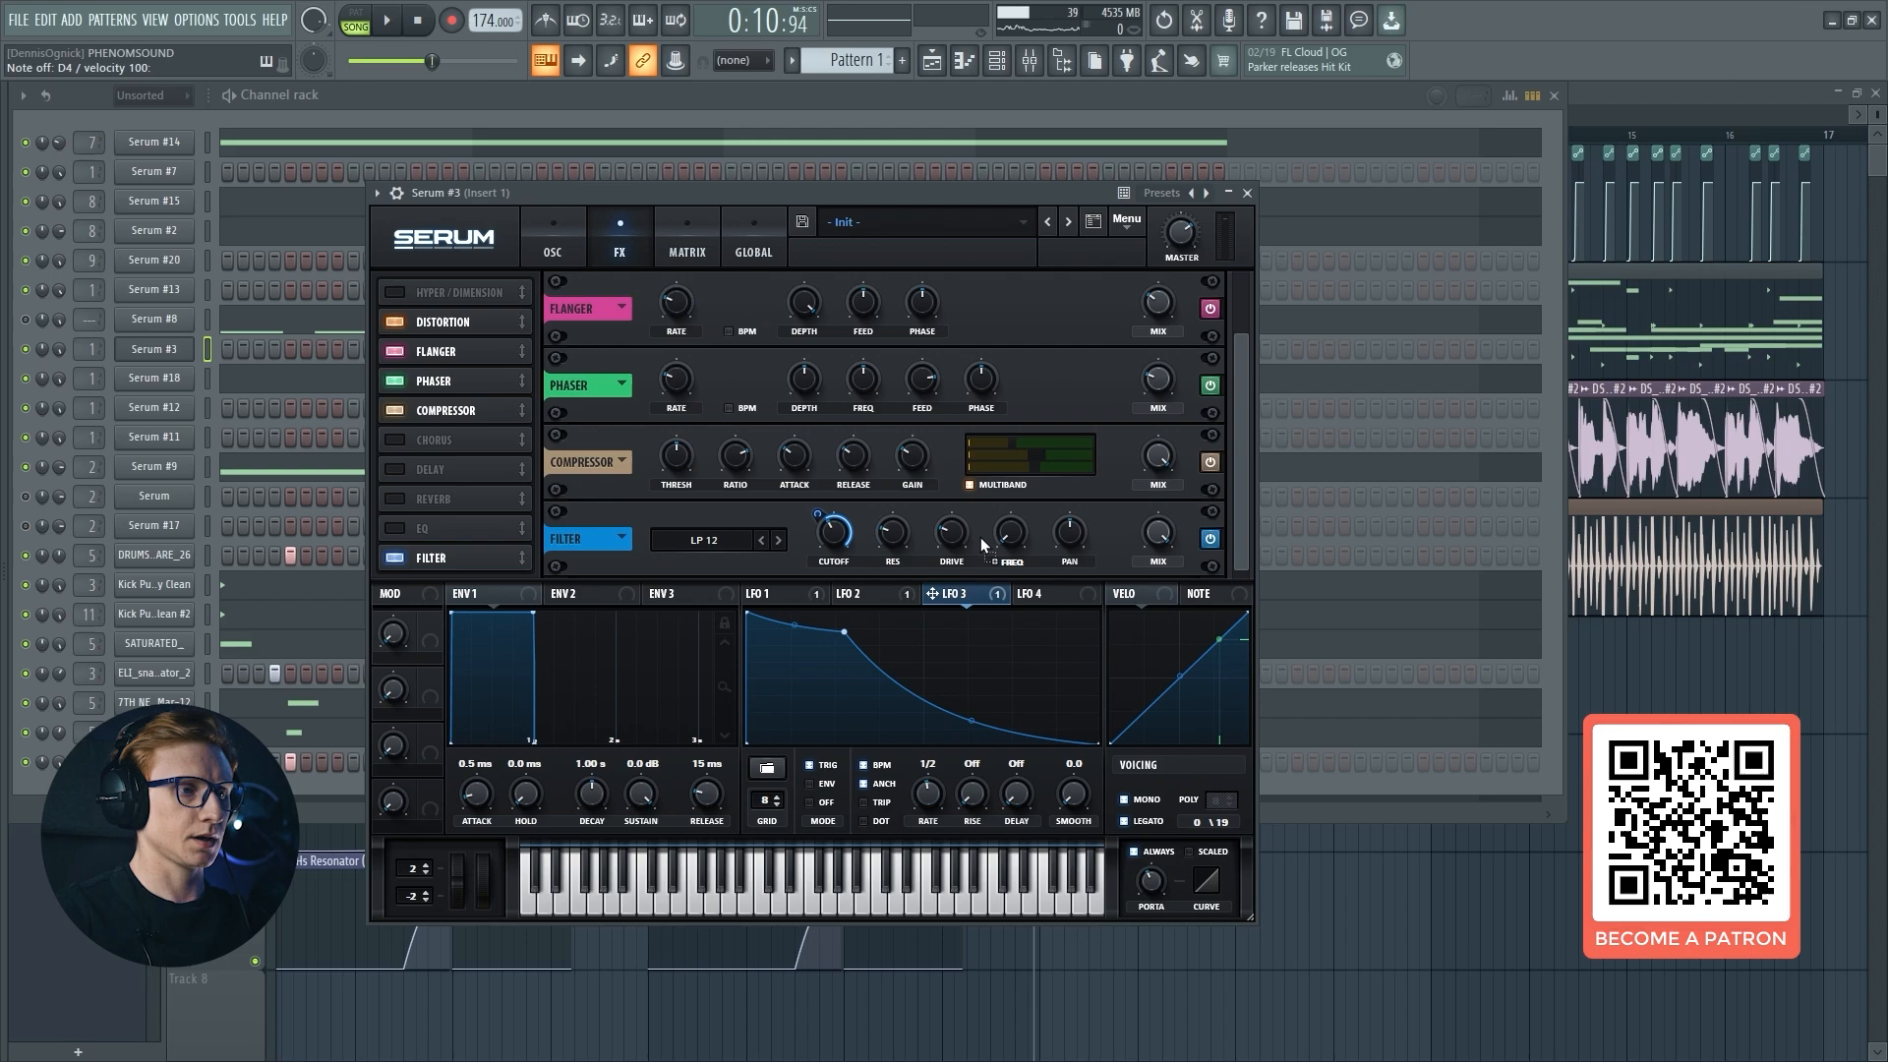
drag(1002, 521, 976, 563)
key(n)
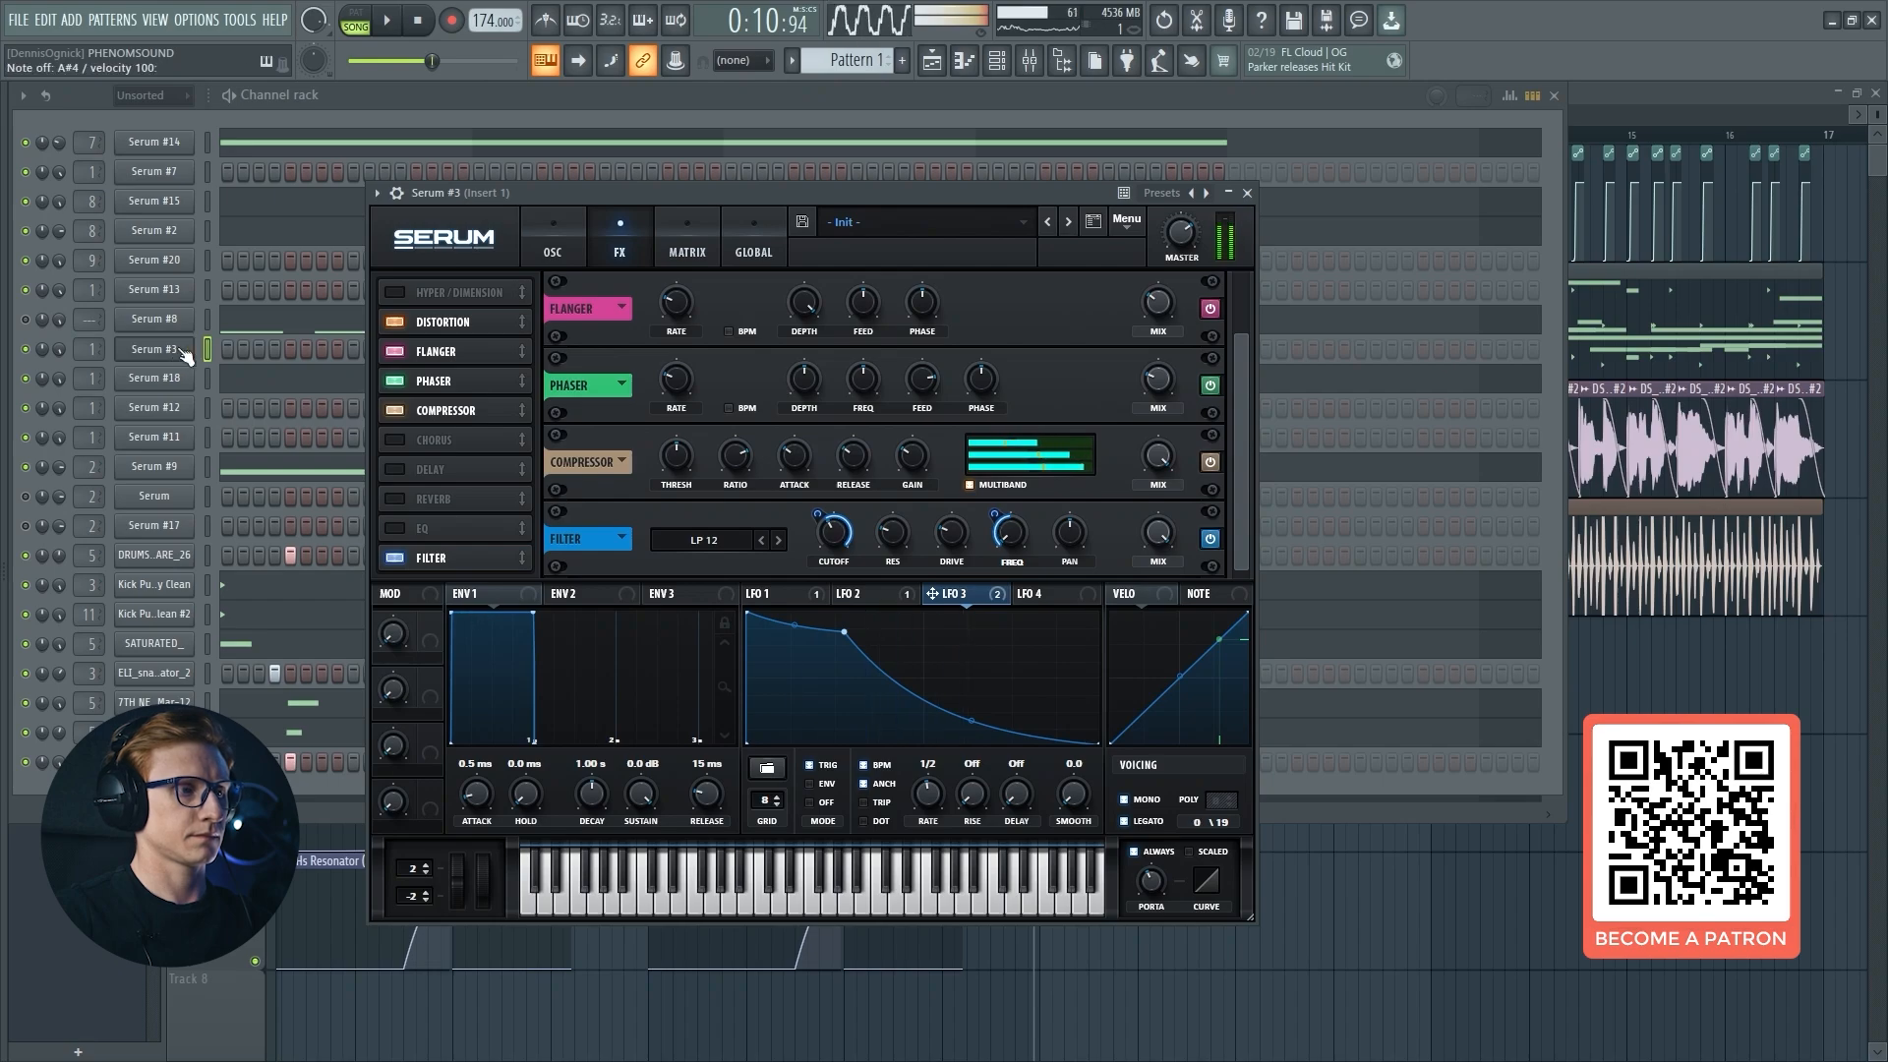
Compare the sound with the Filter effect on and off while playing notes, and leave the effect disabled.
key(q)
key(w)
click(607, 242)
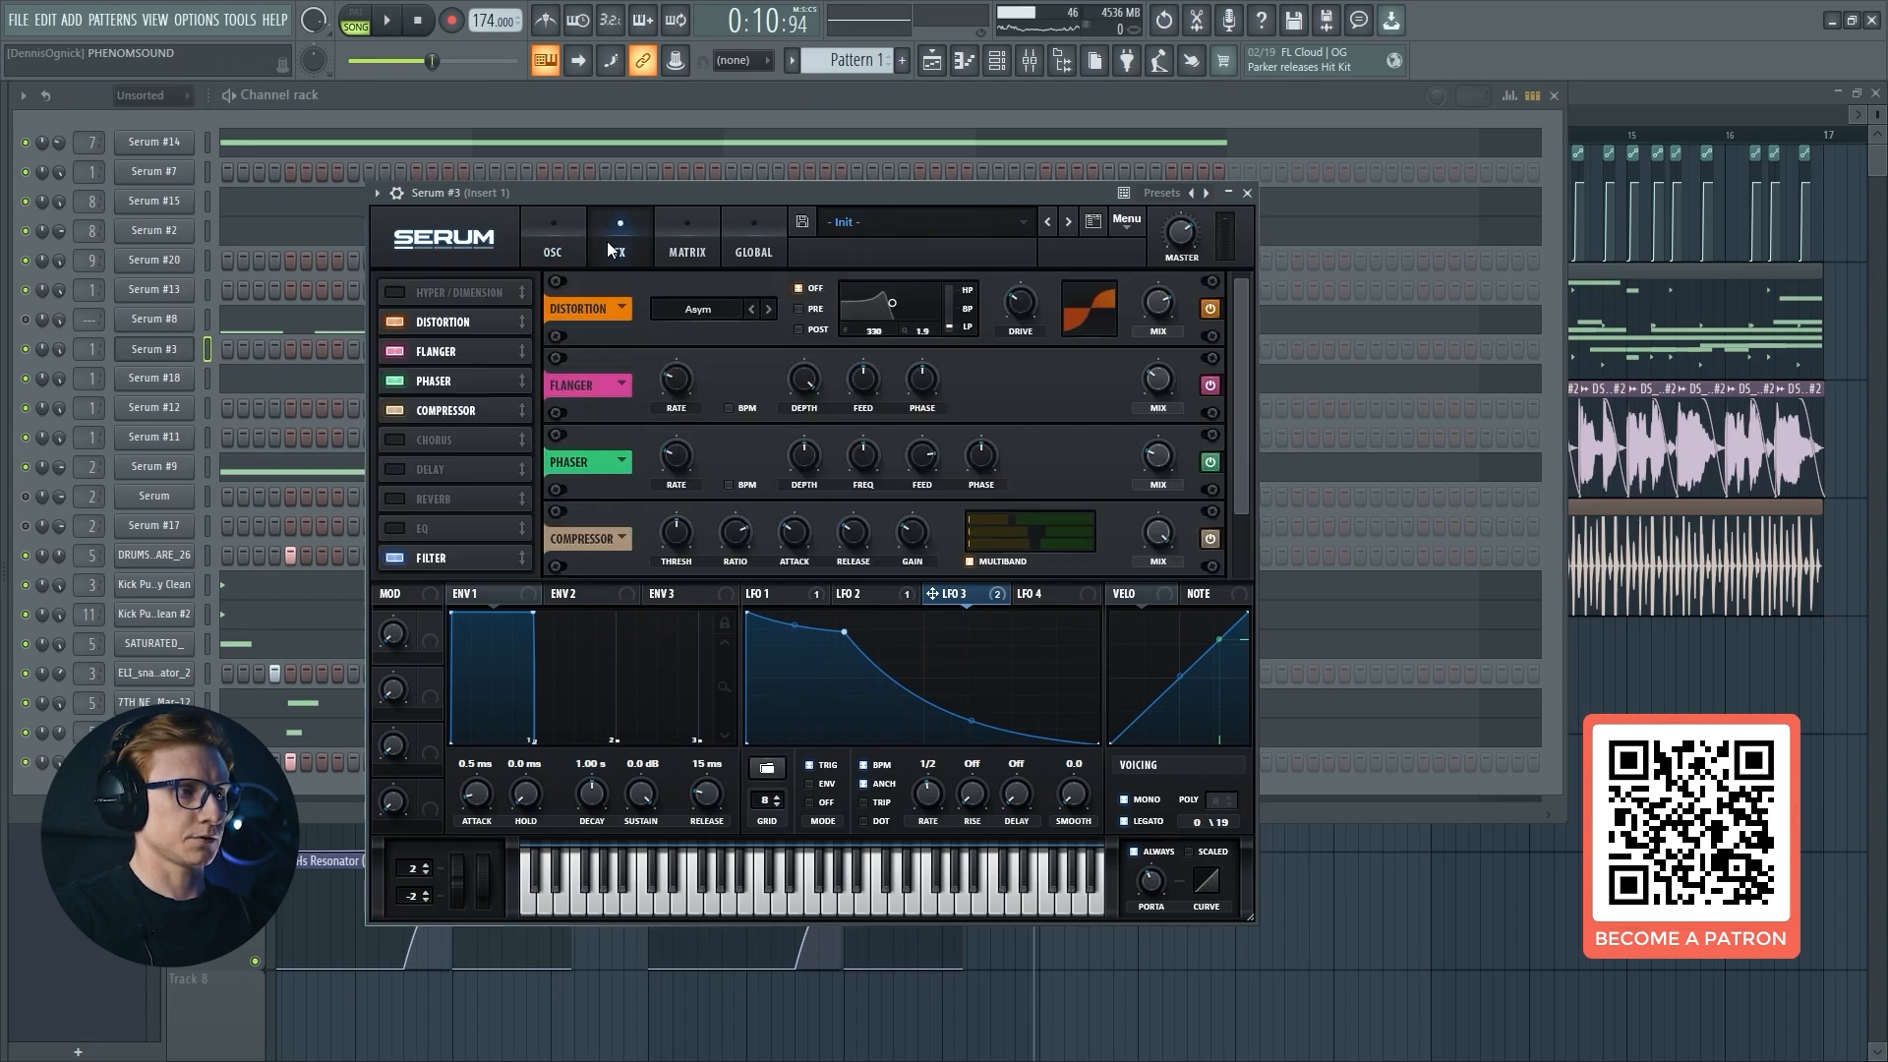
click(401, 554)
key(x)
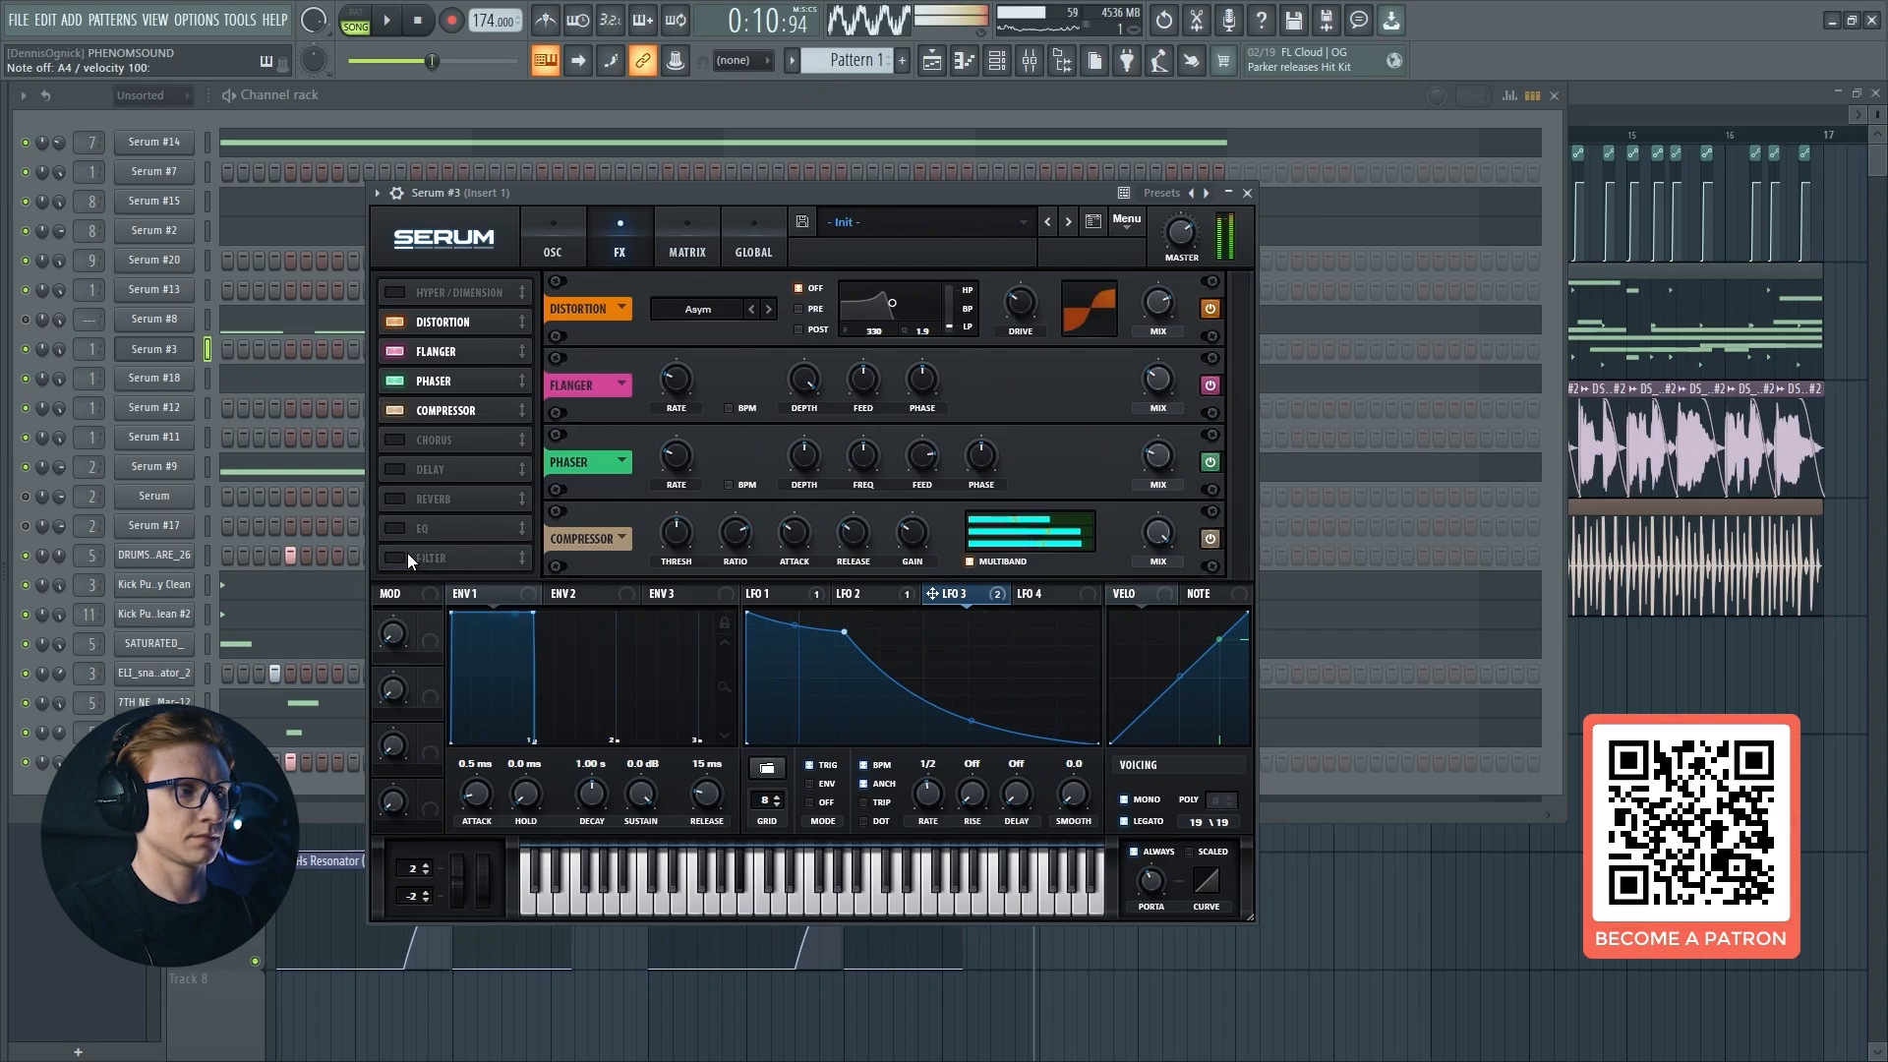
click(425, 554)
key(x)
key(n)
key(j)
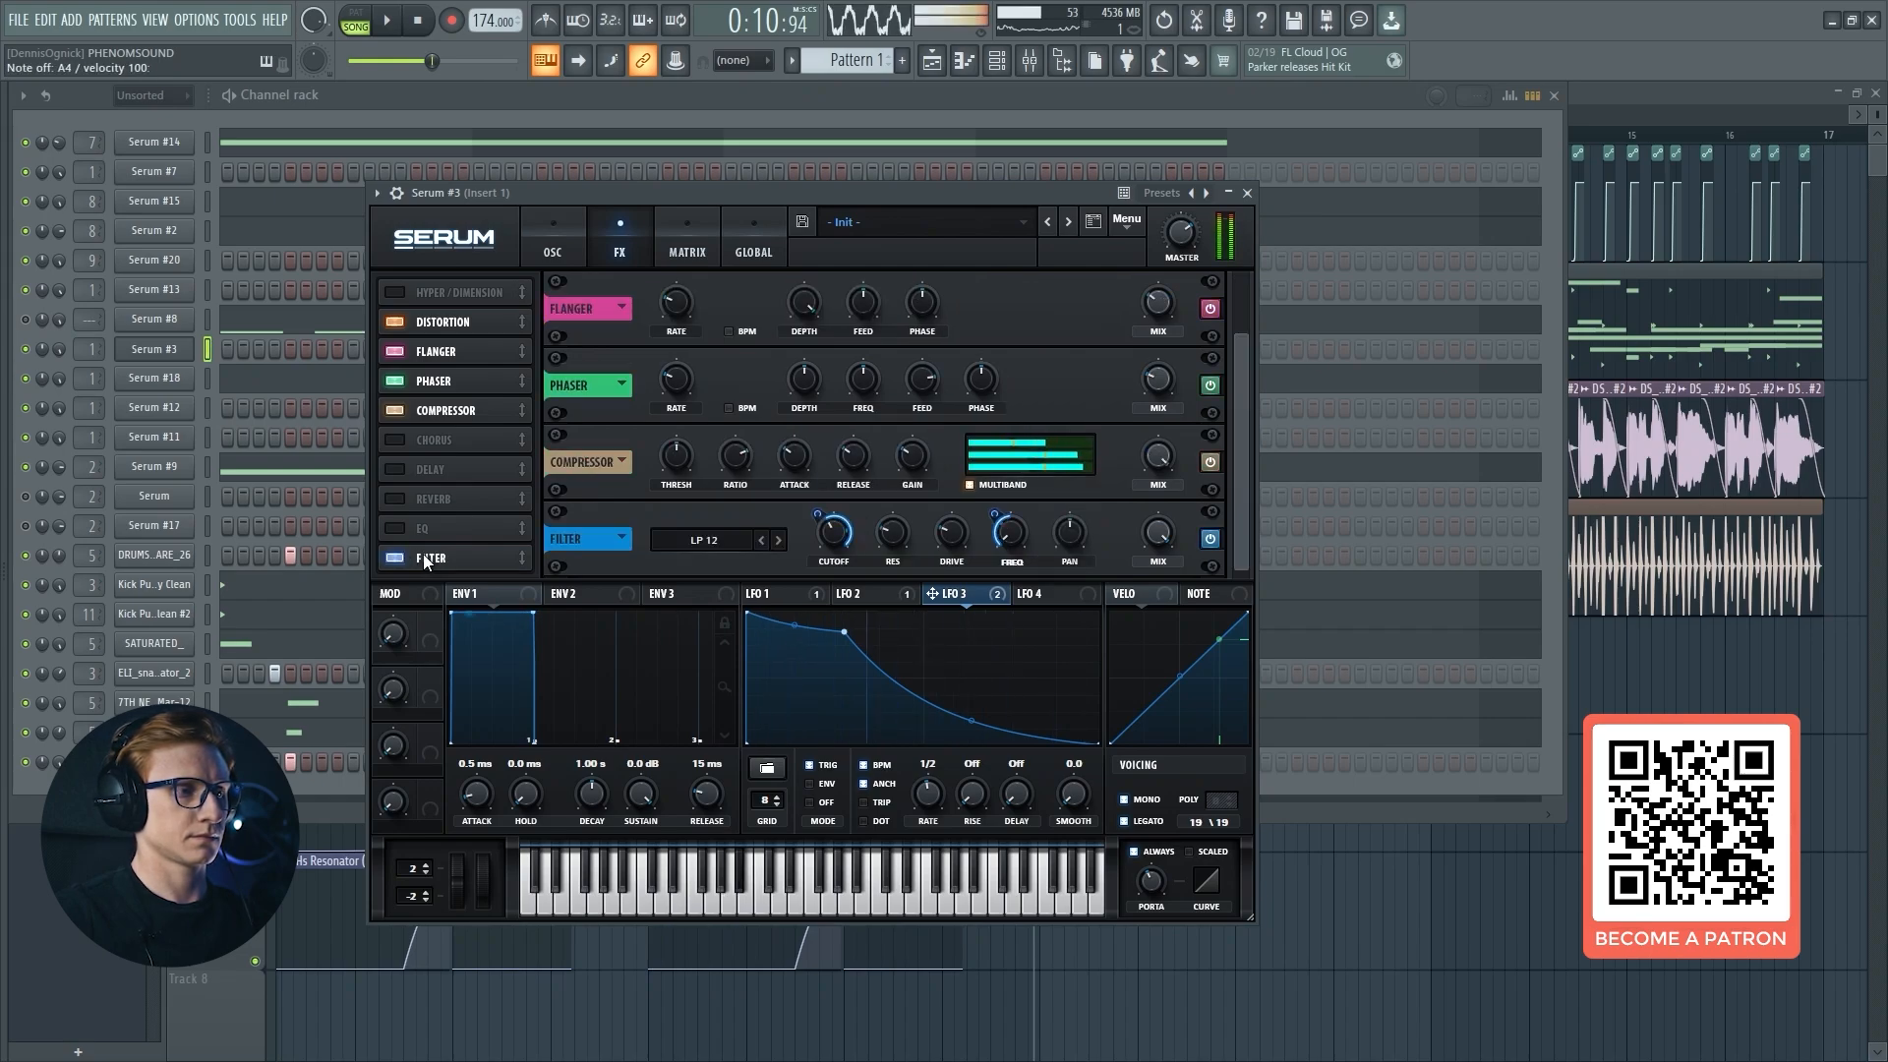
key(v)
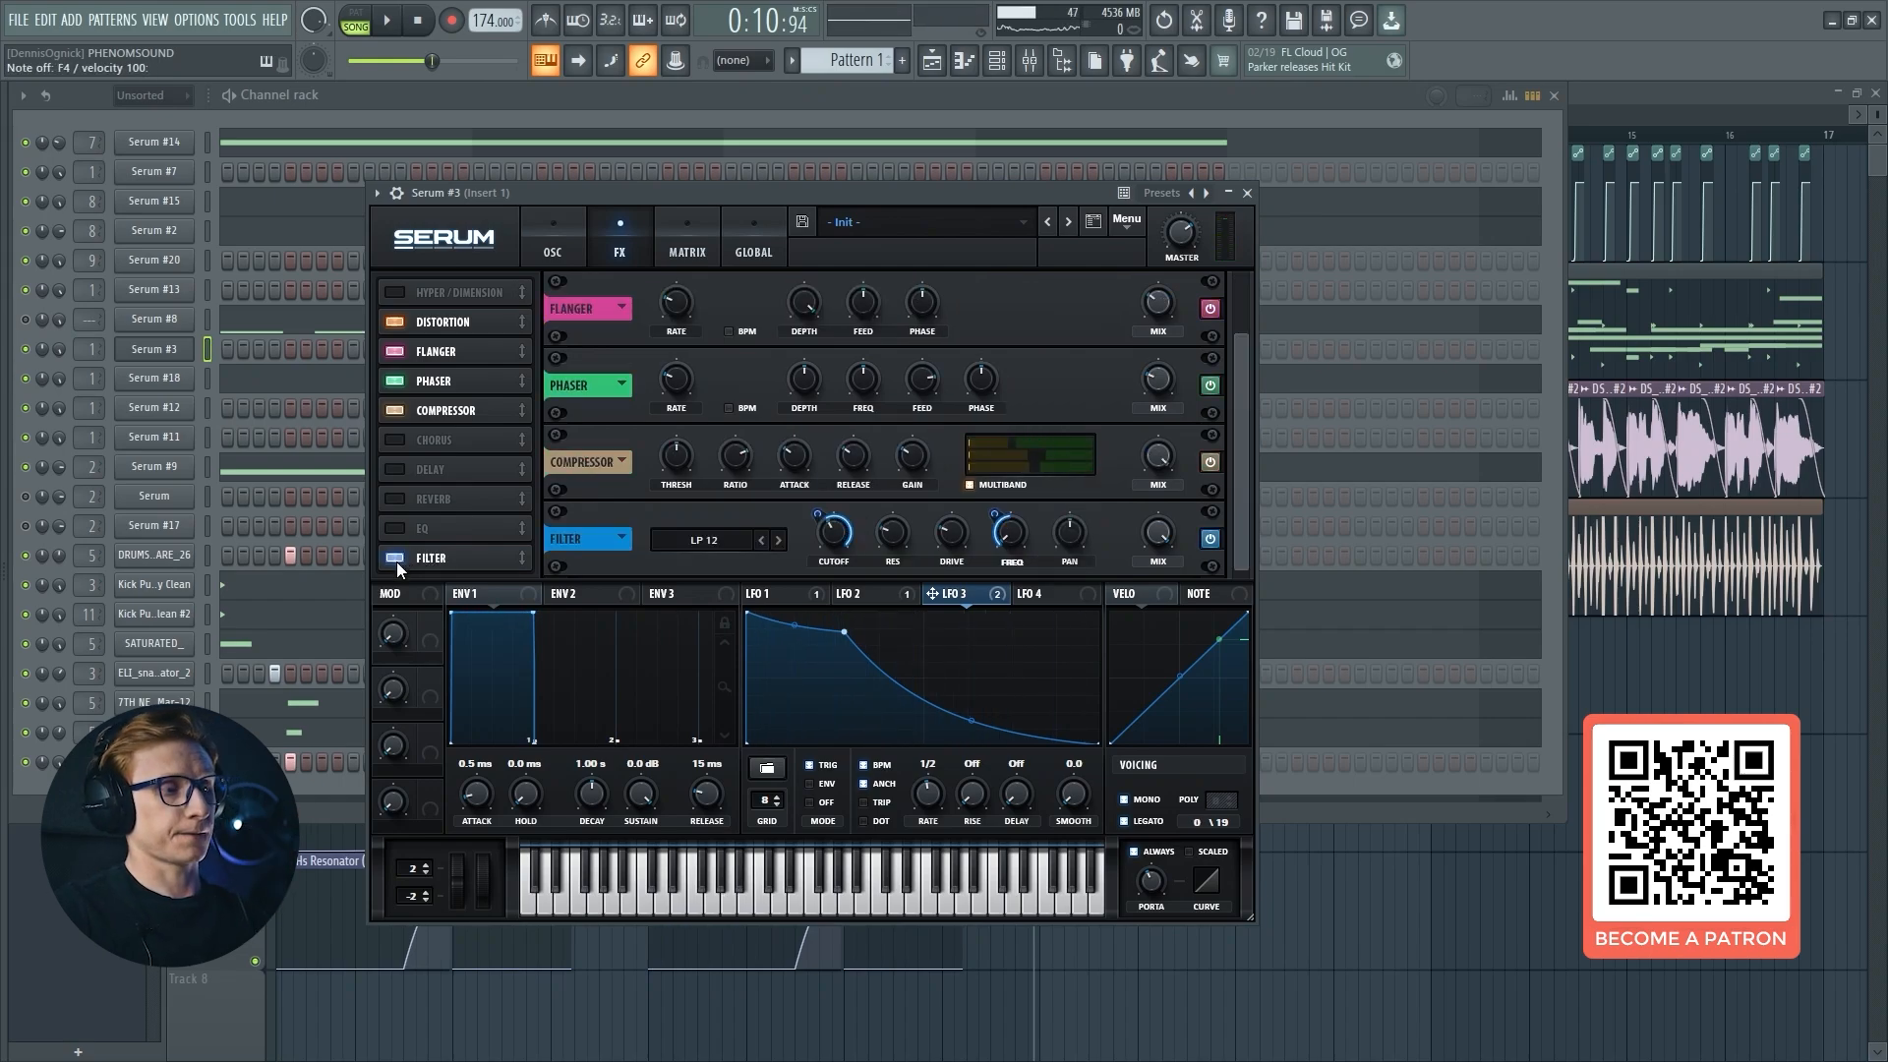
click(398, 560)
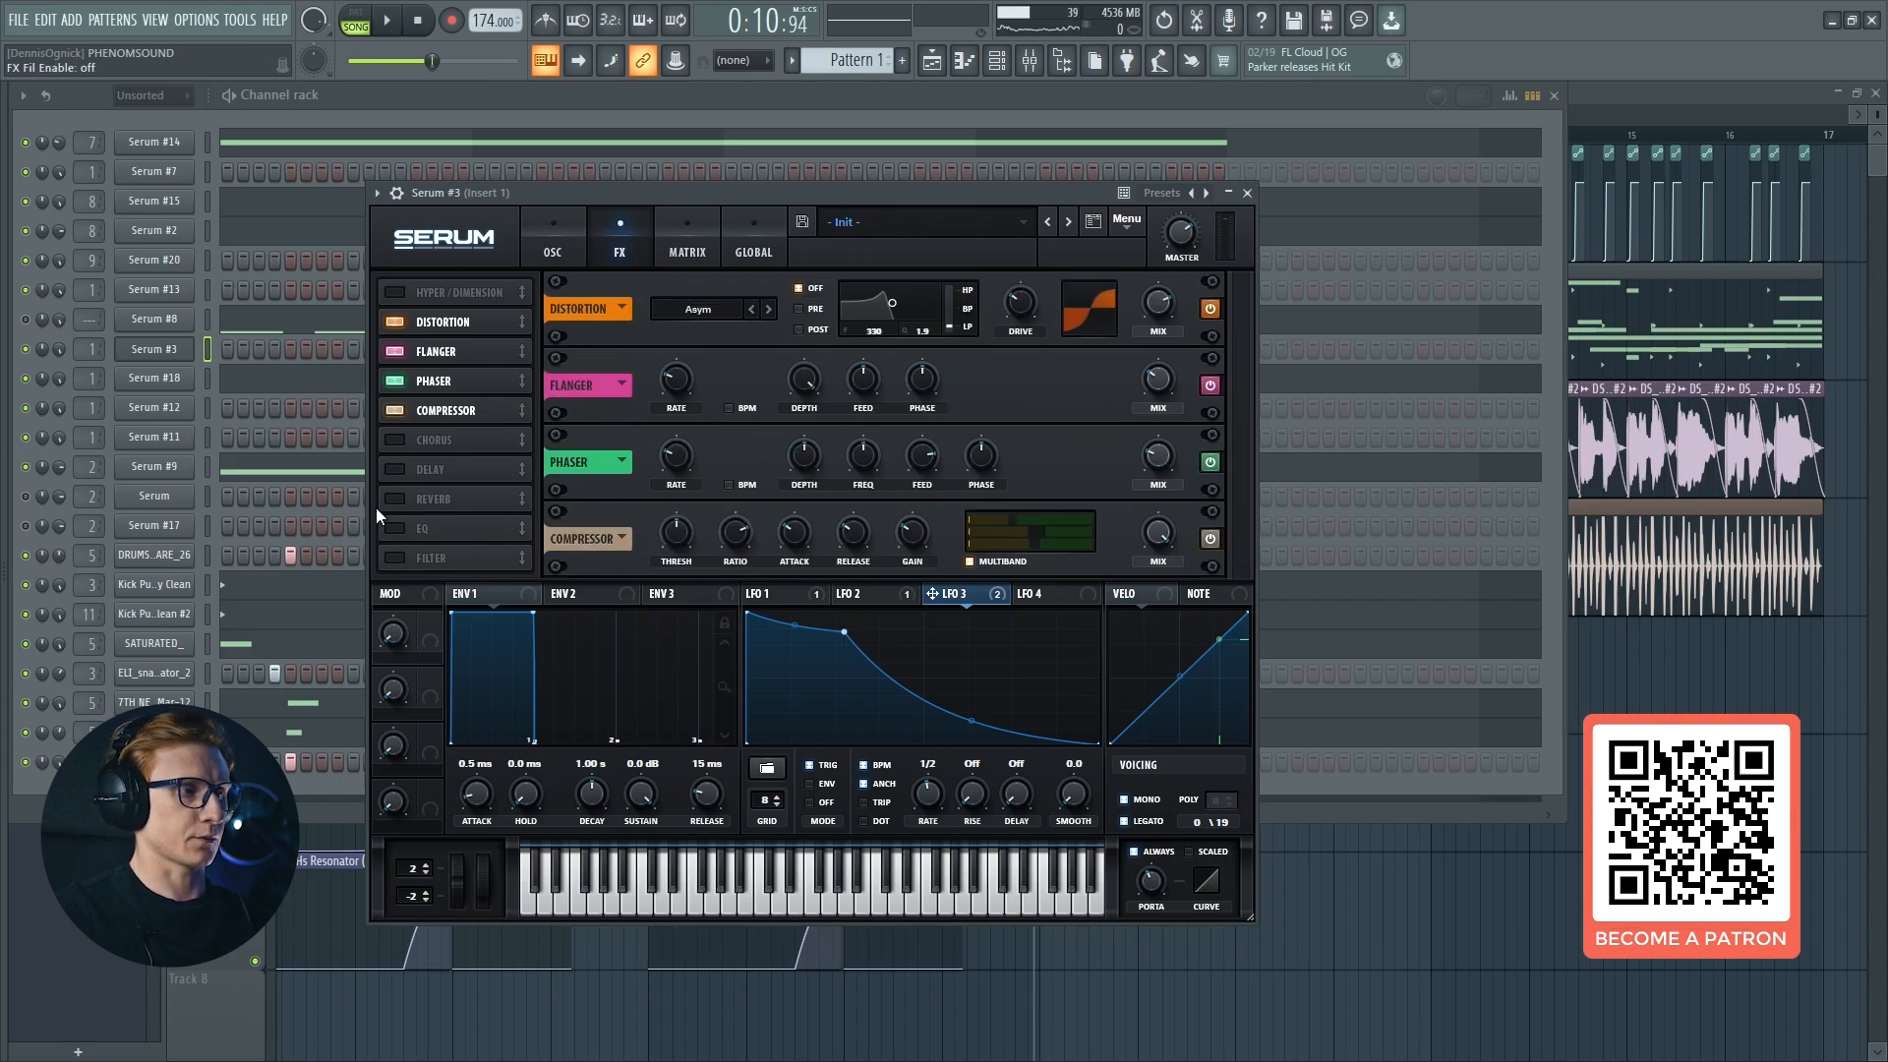
Try LP 12 in place of Reverb on Serum #3's main filter with LFO 1's cutoff modulation, and return the type to Reverb.
click(161, 351)
click(161, 351)
key(x)
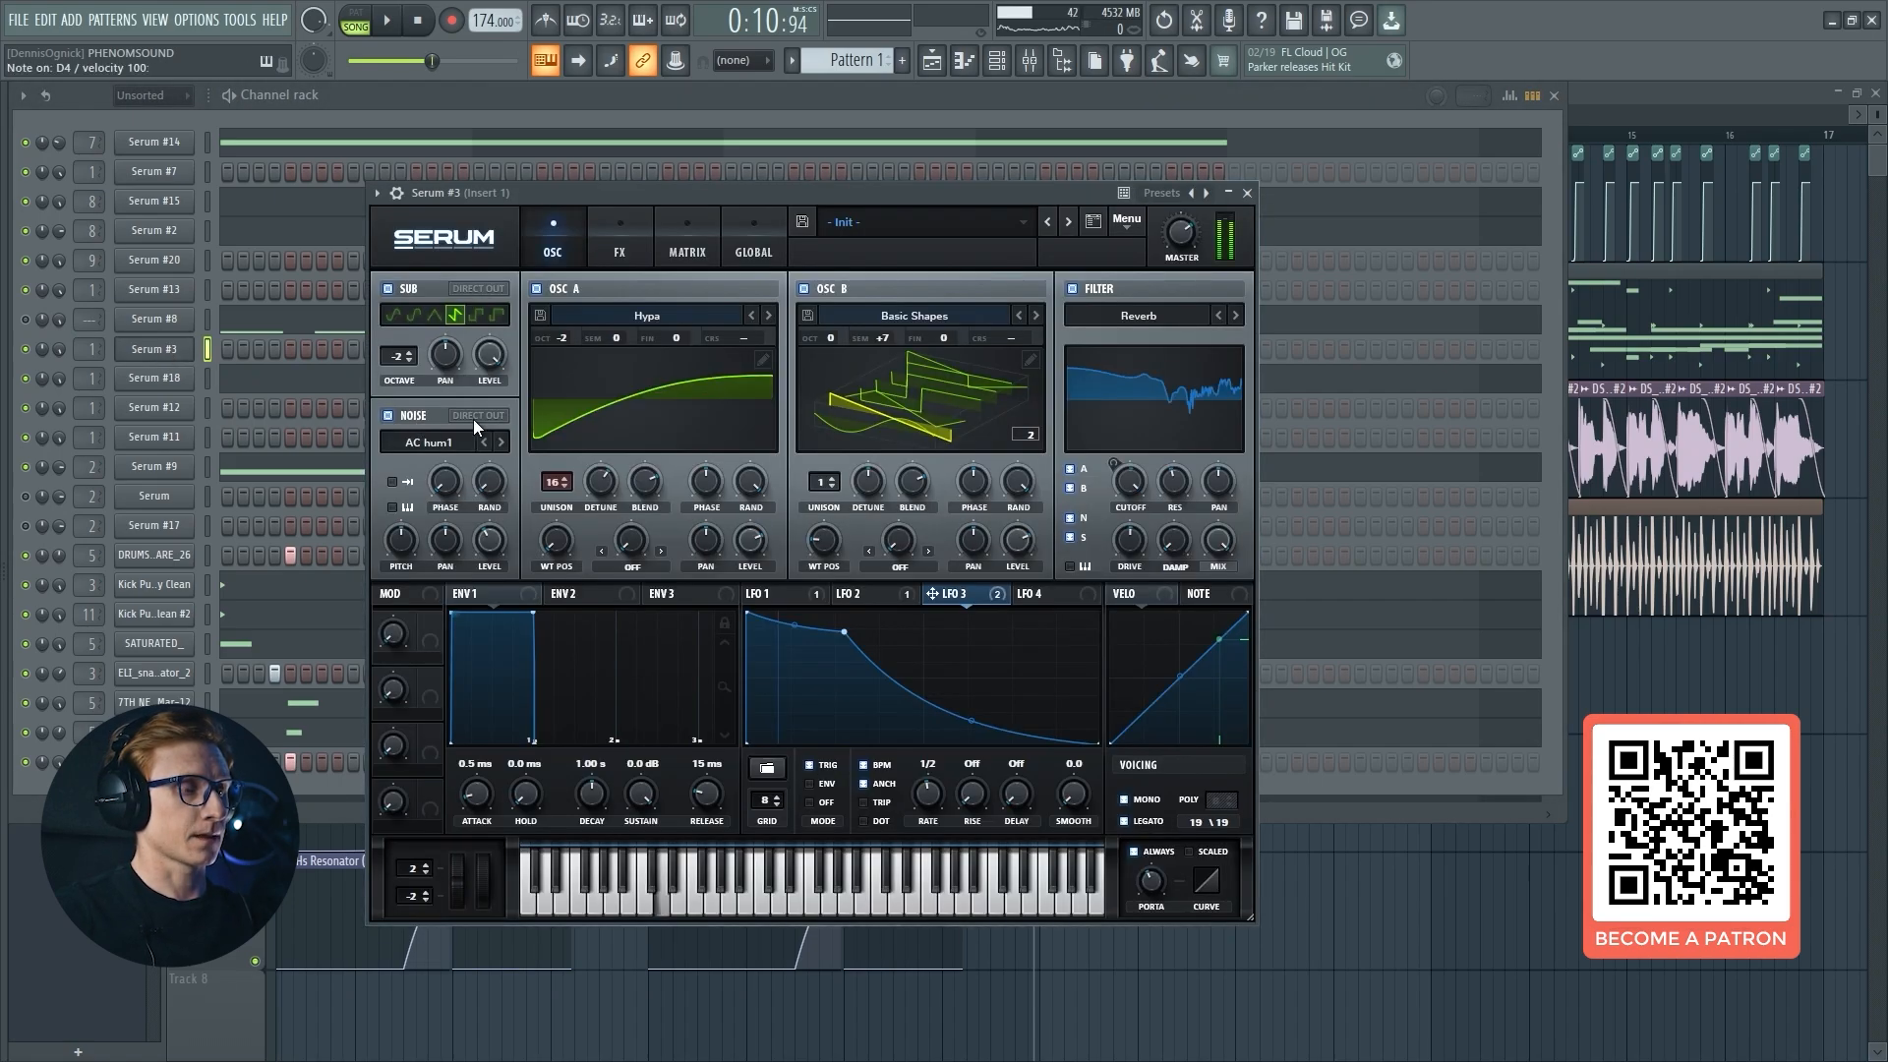
click(1136, 321)
mouse_move(1153, 365)
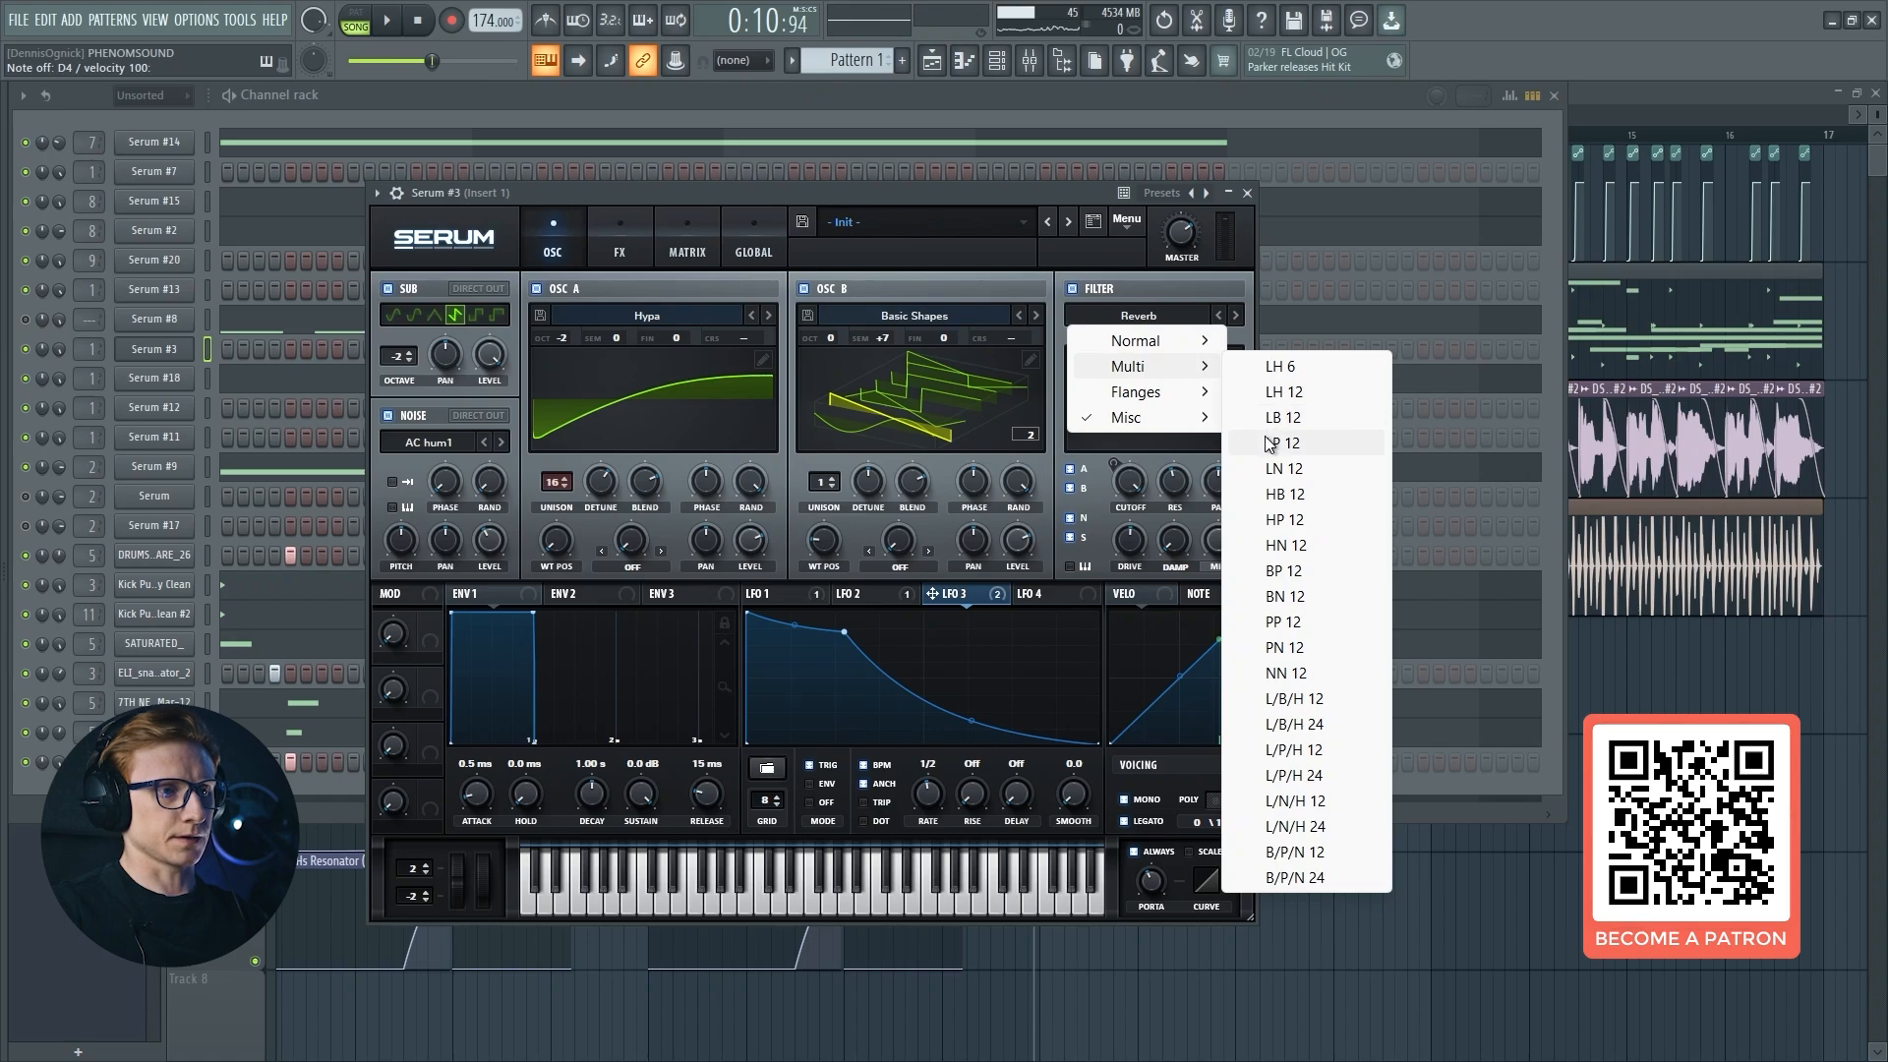
click(1342, 442)
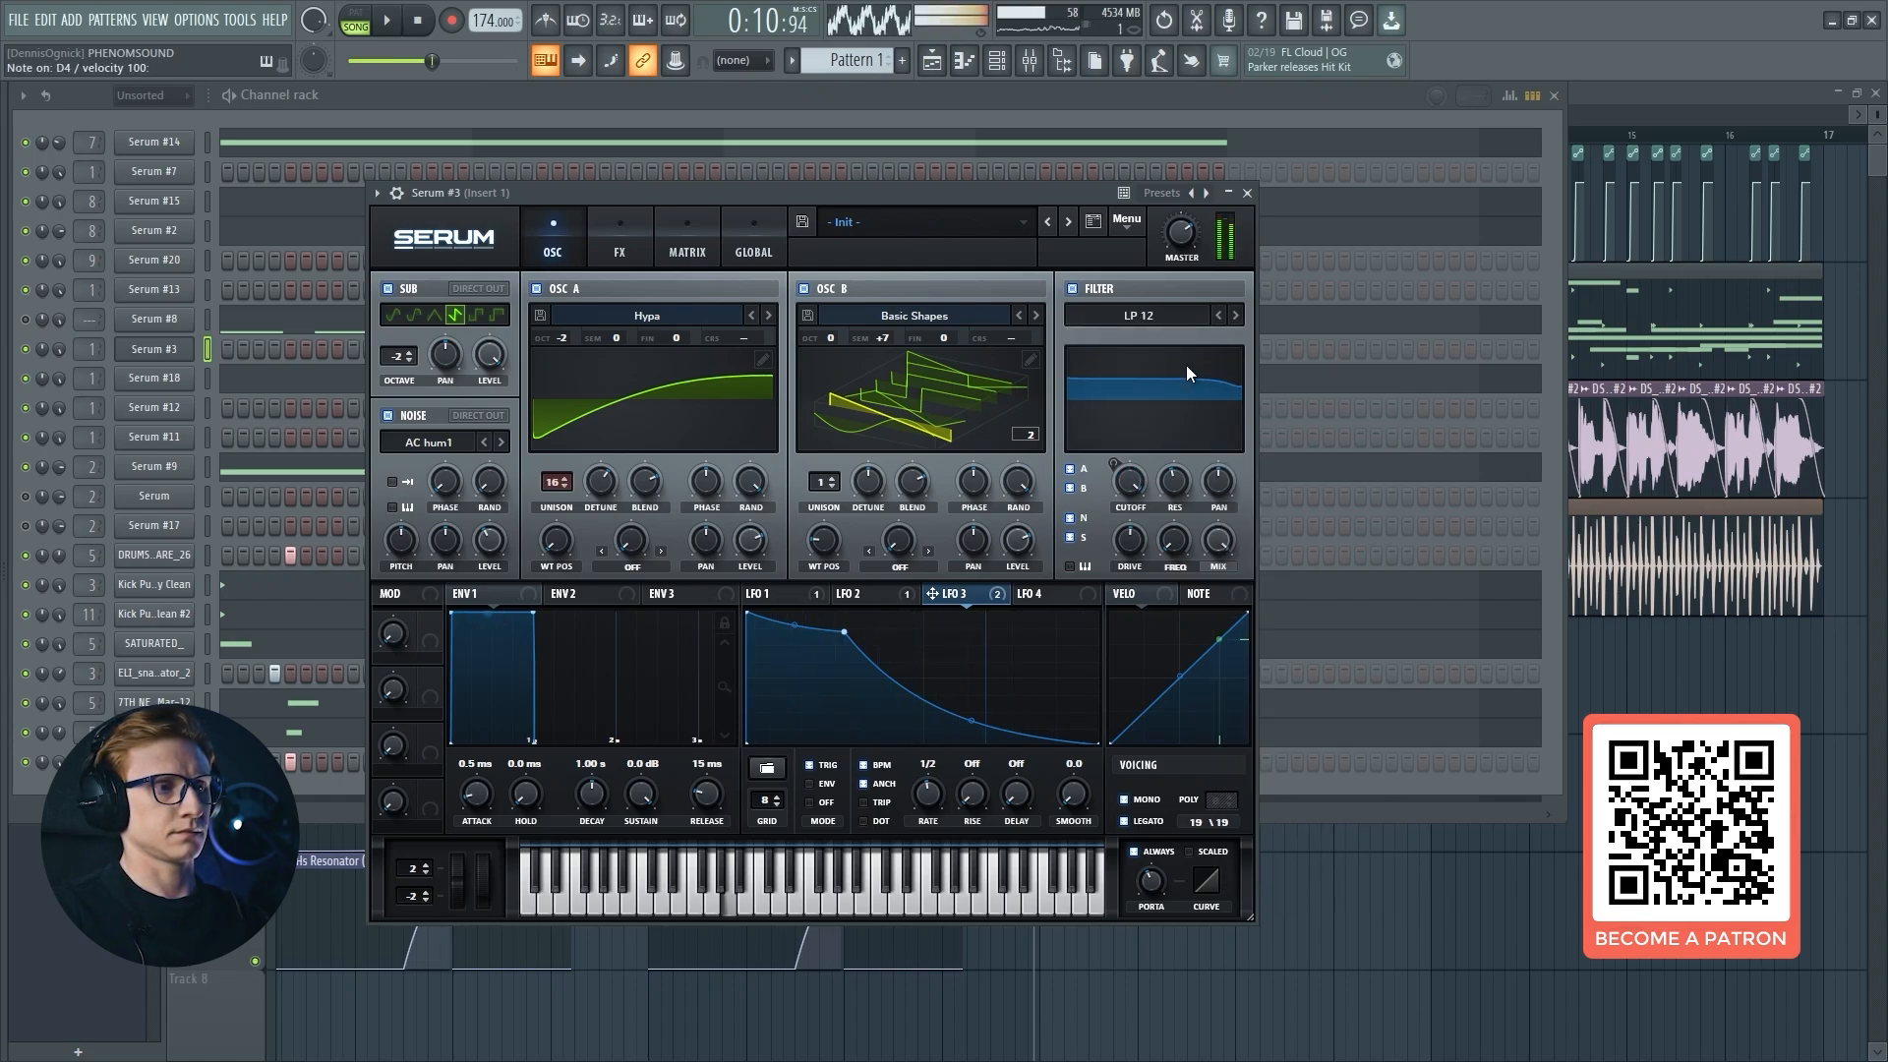
click(1151, 316)
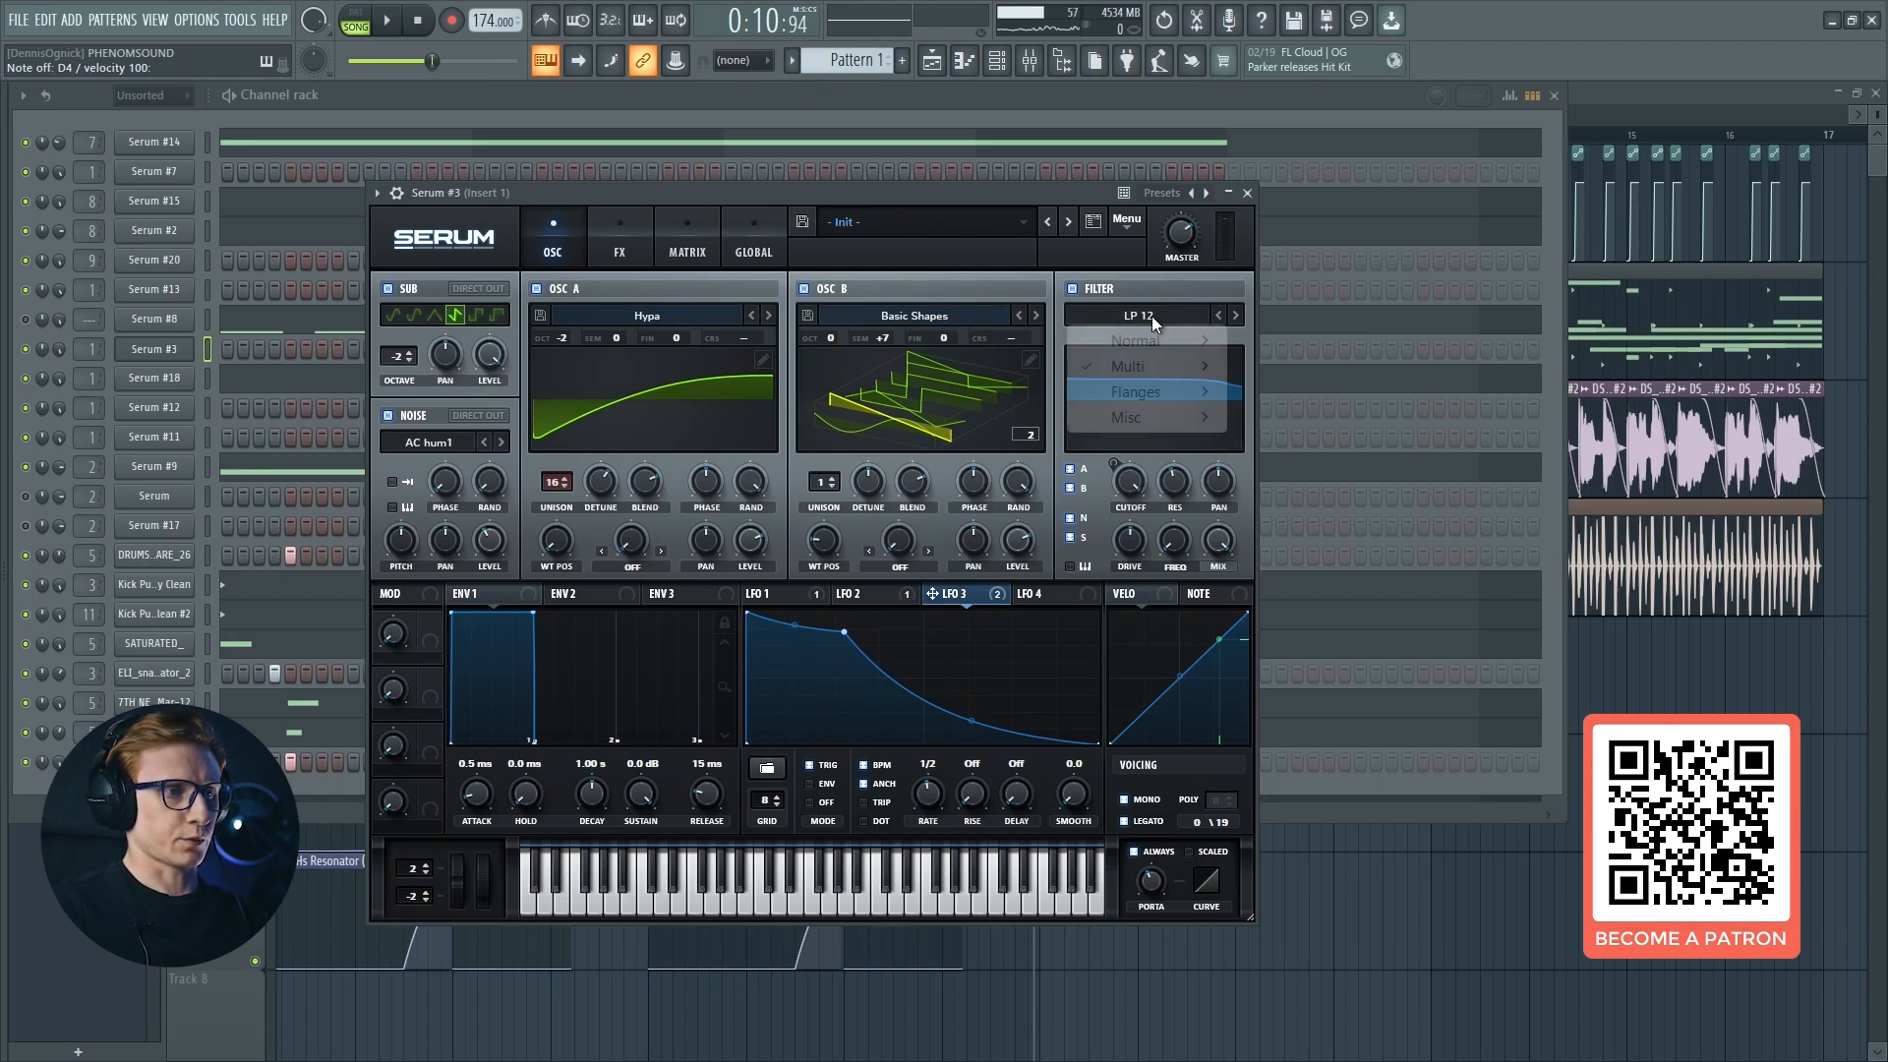
click(815, 593)
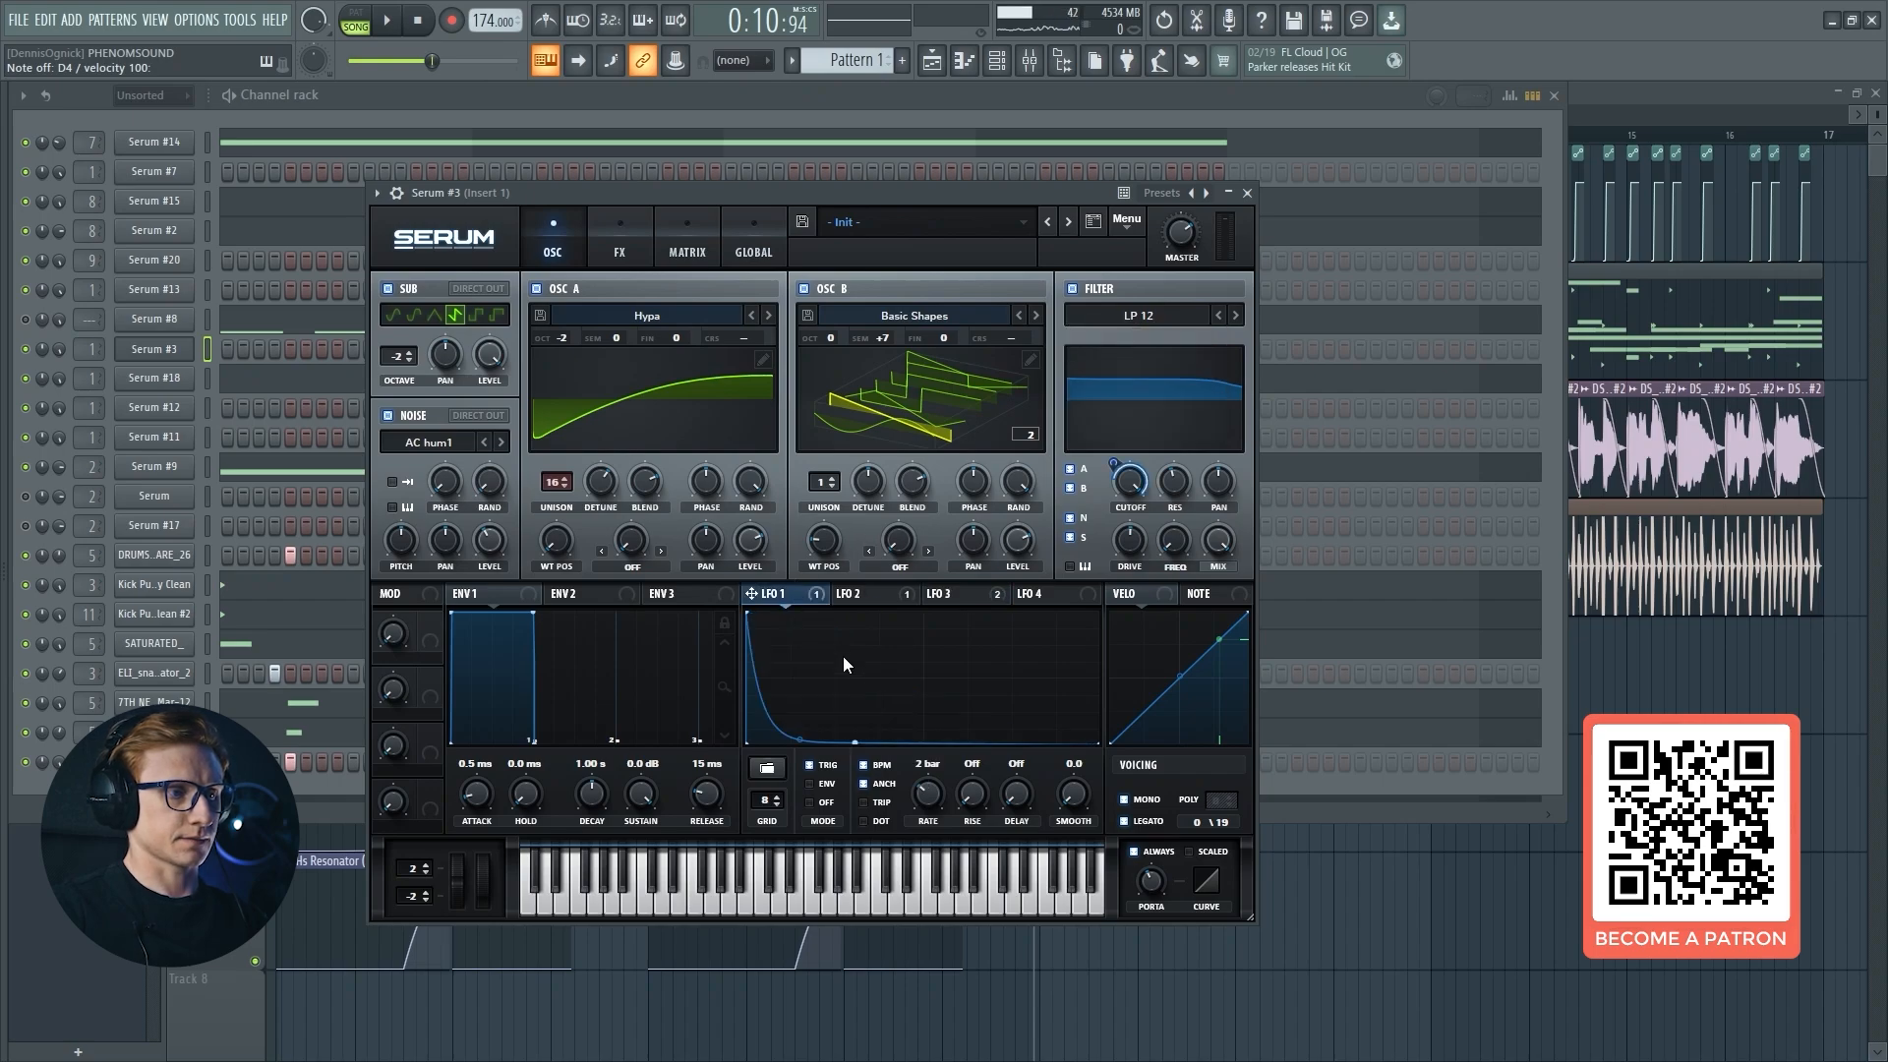
click(1140, 316)
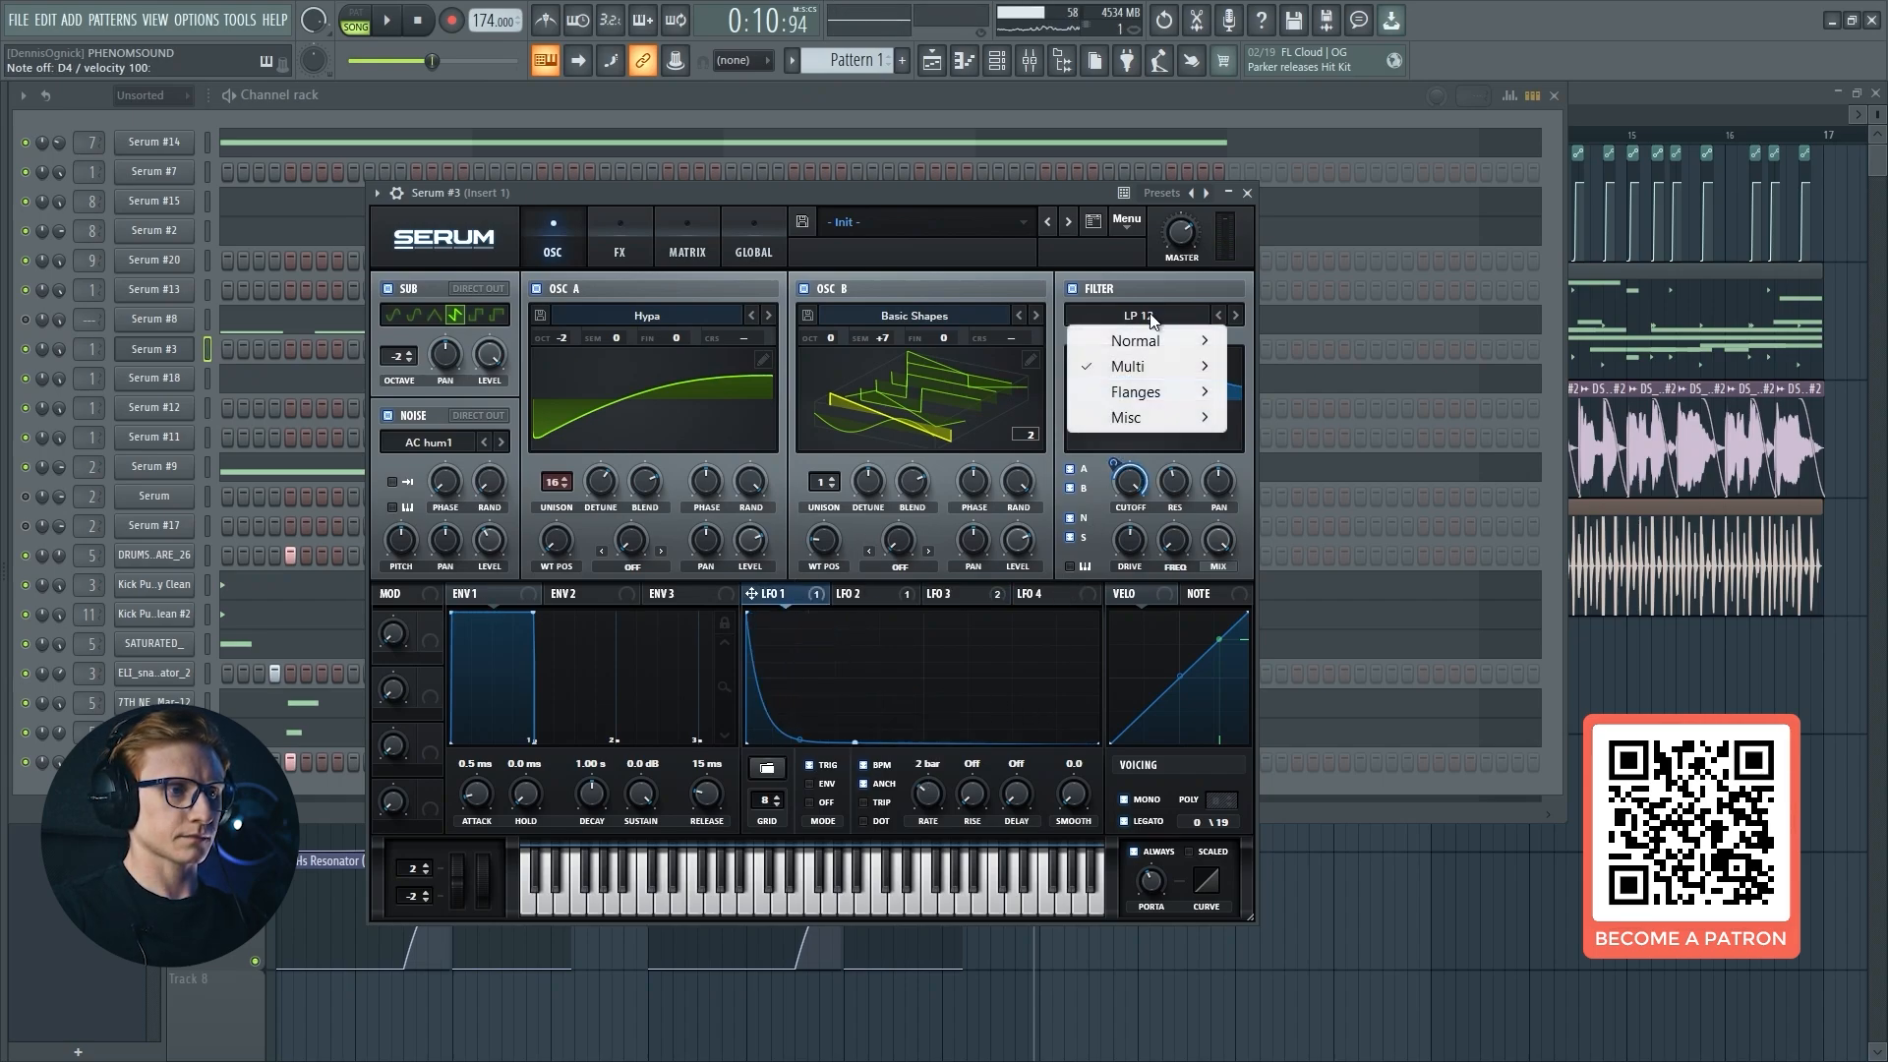
mouse_move(1214, 414)
click(1278, 698)
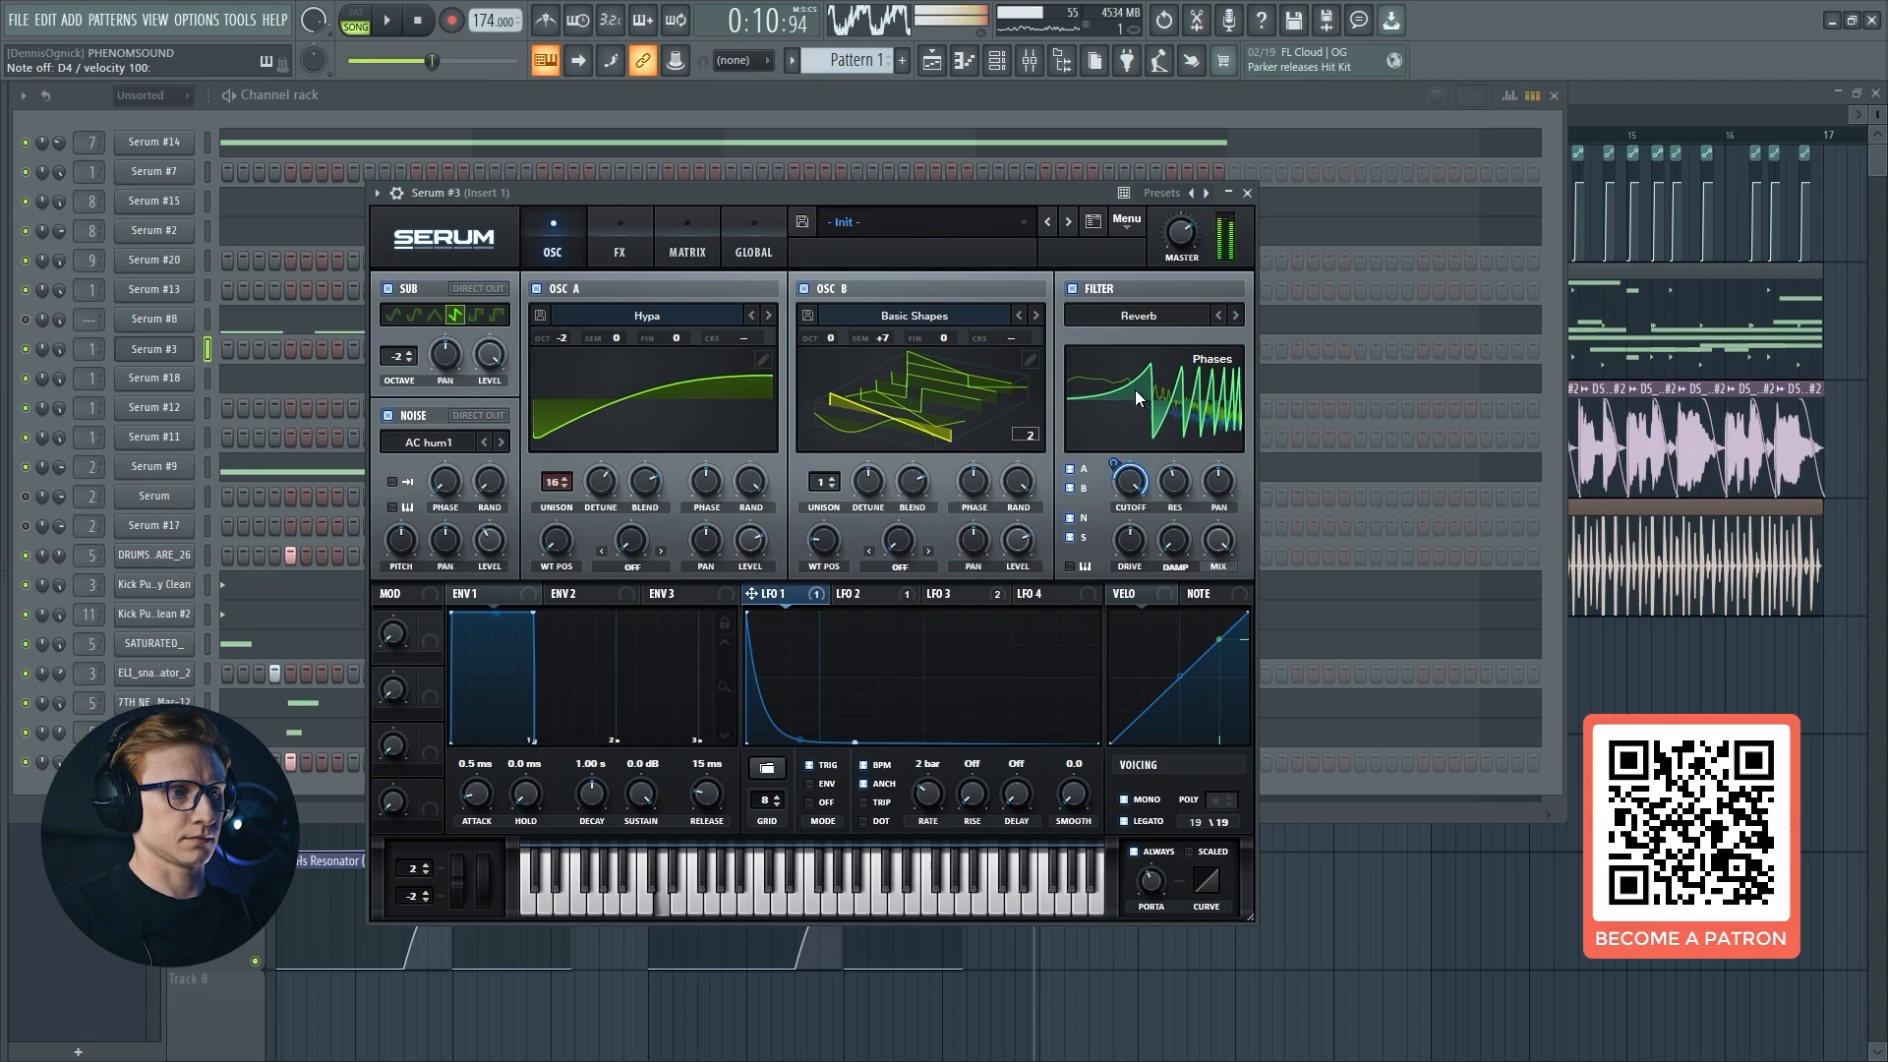
Compare the main filter's LP 12 response with Reverb once more, ending on Reverb.
click(1141, 317)
mouse_move(1180, 340)
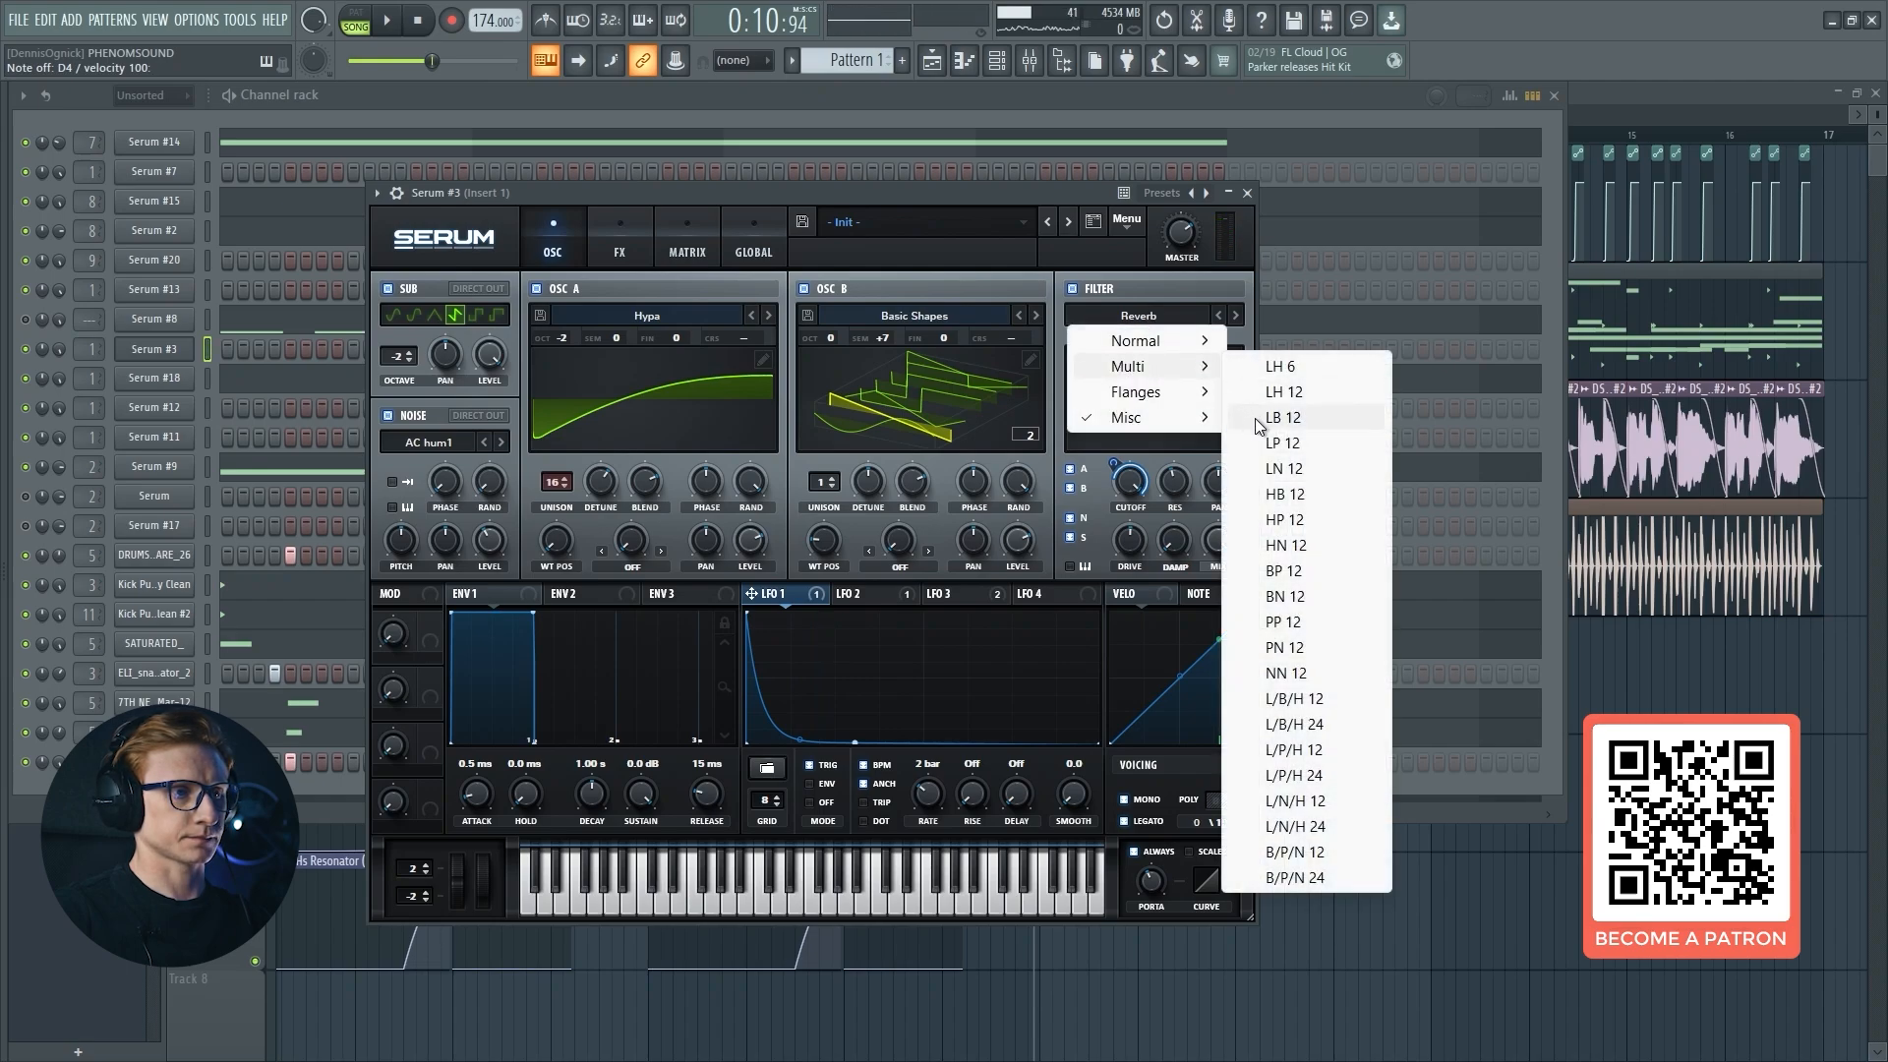
click(1256, 442)
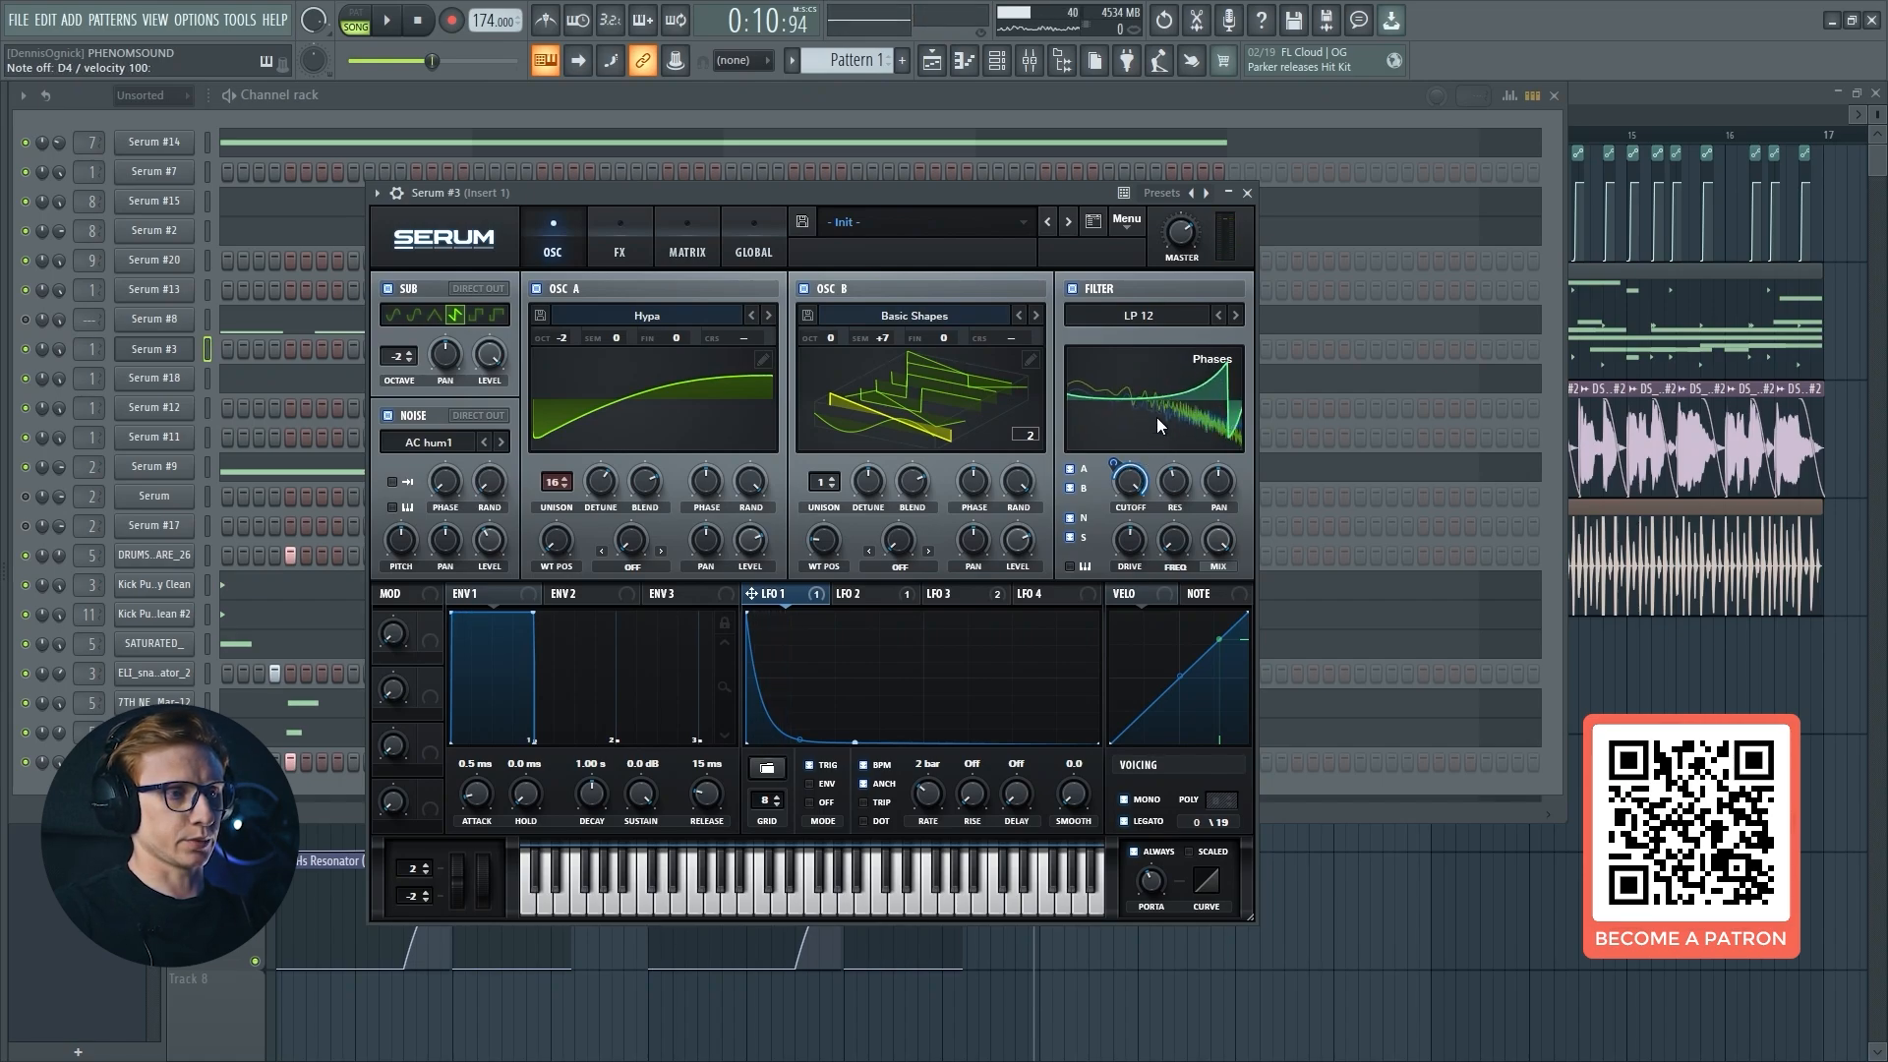
click(1148, 315)
mouse_move(1131, 417)
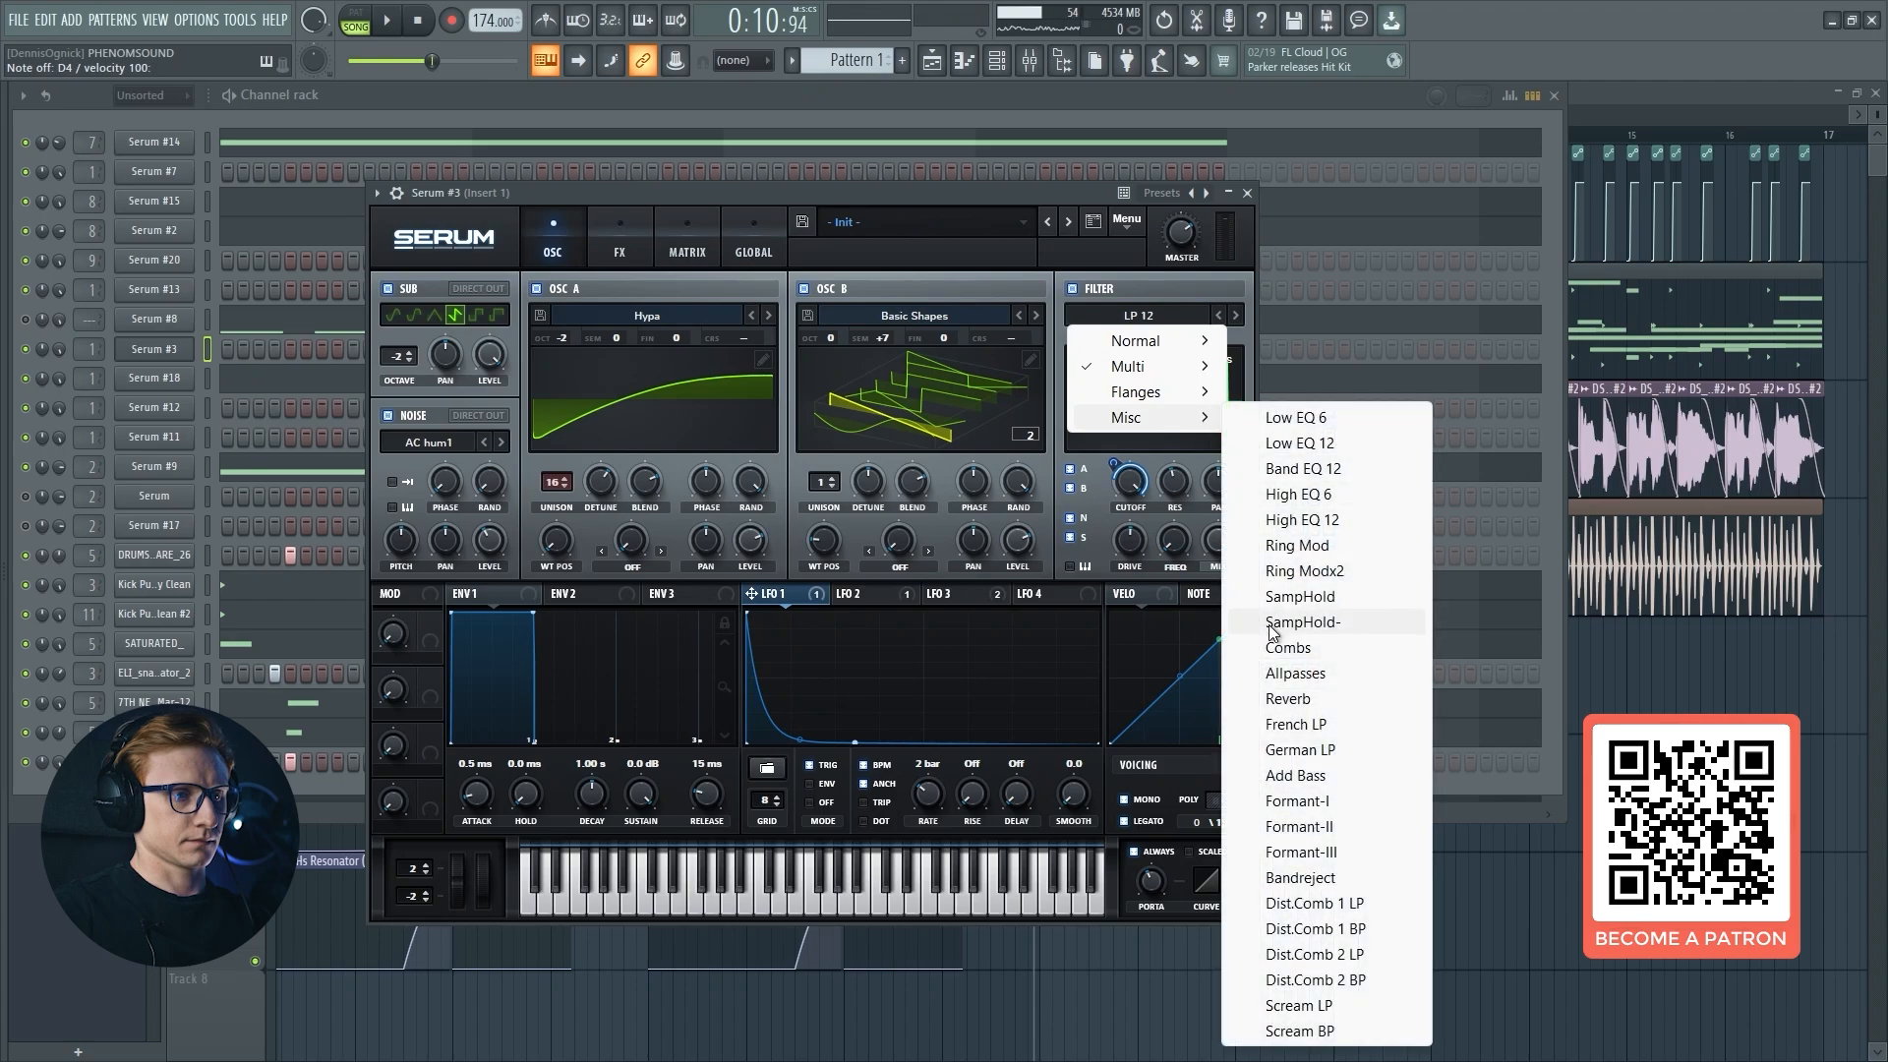
click(1273, 699)
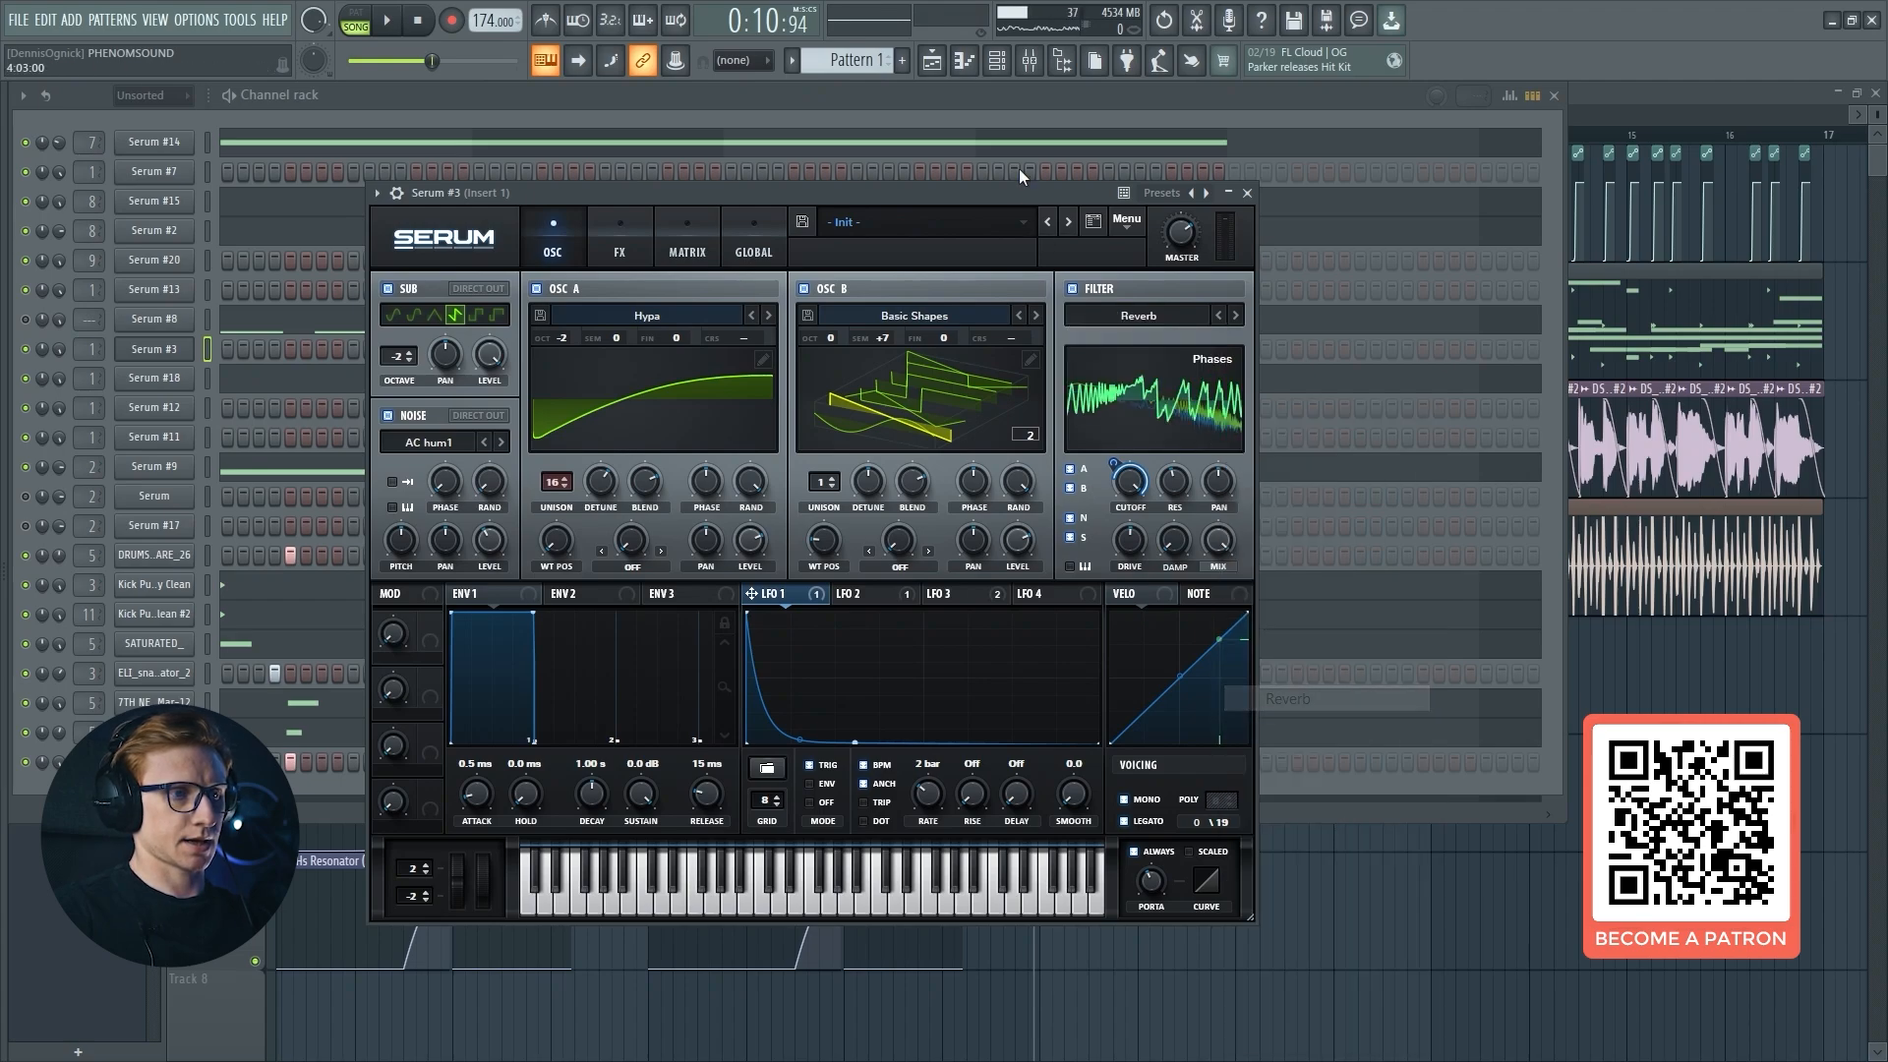
Play notes through the Reverb filter to examine the effect of LFO 1's modulation on its cutoff.
key(x)
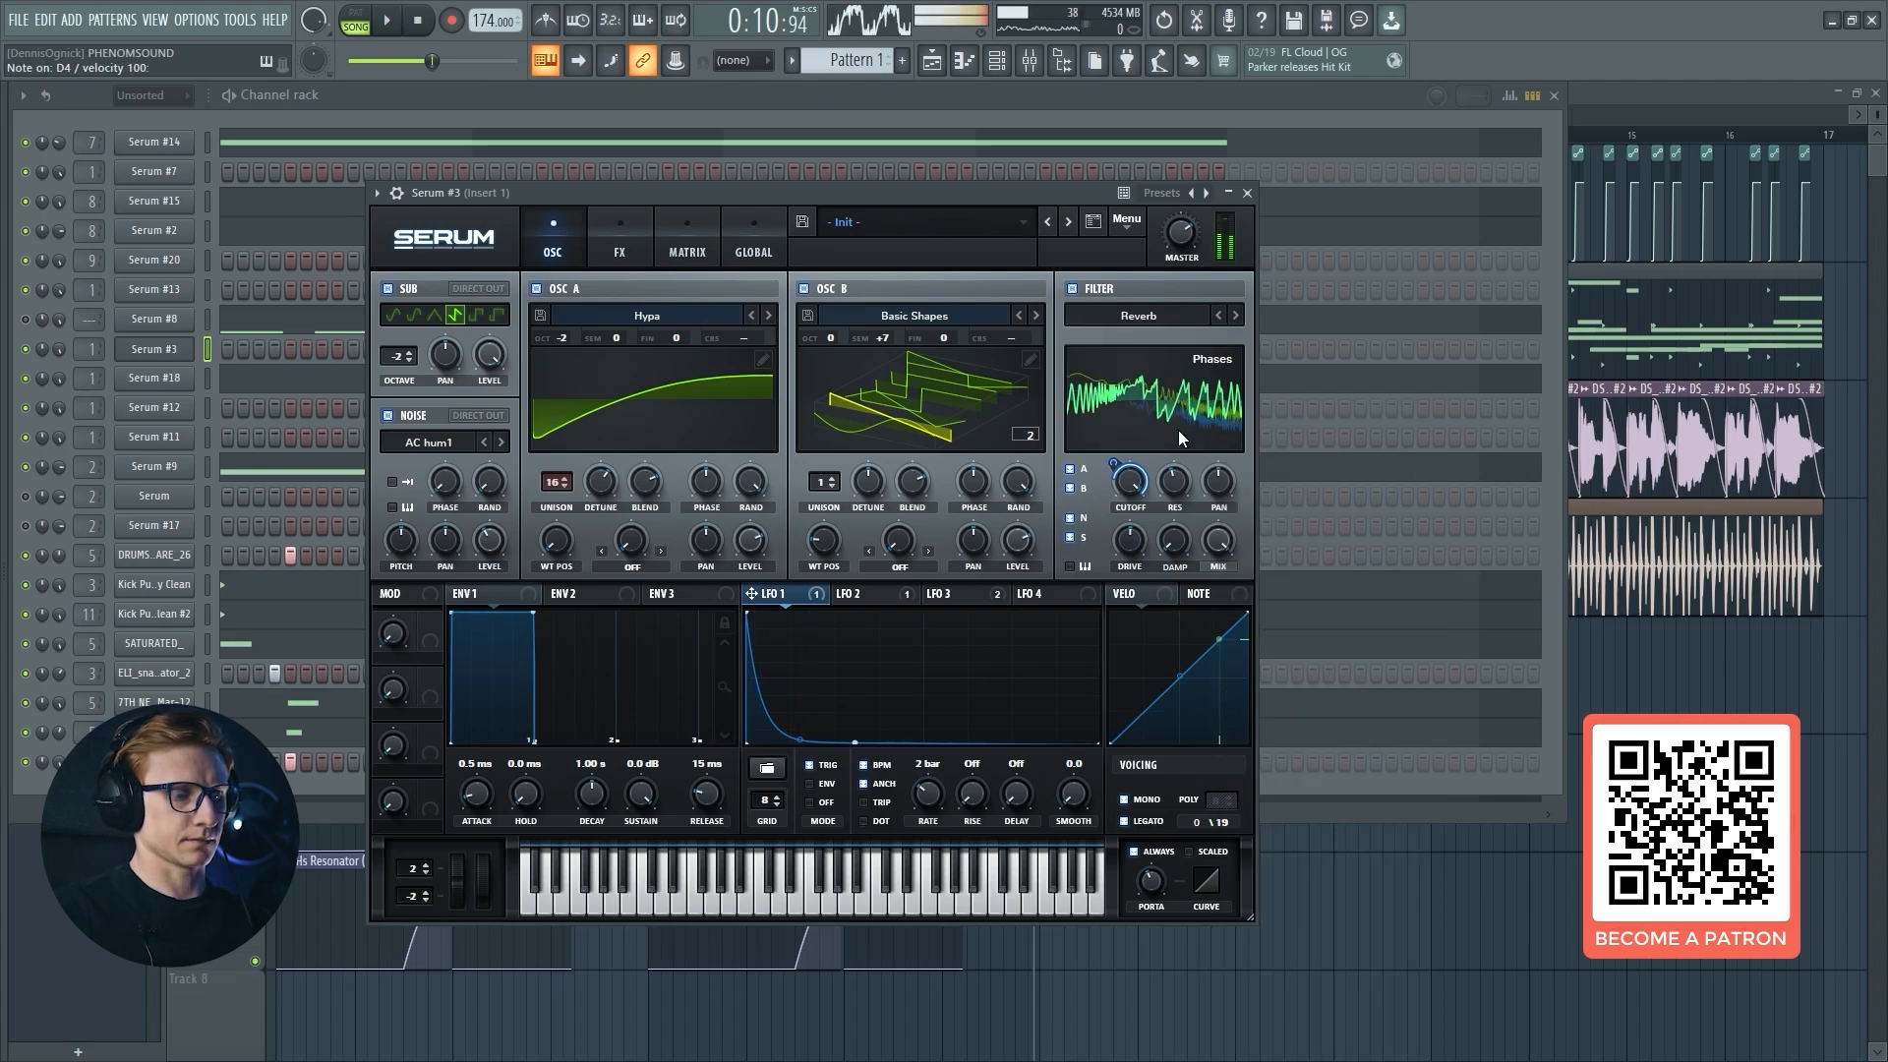
key(n)
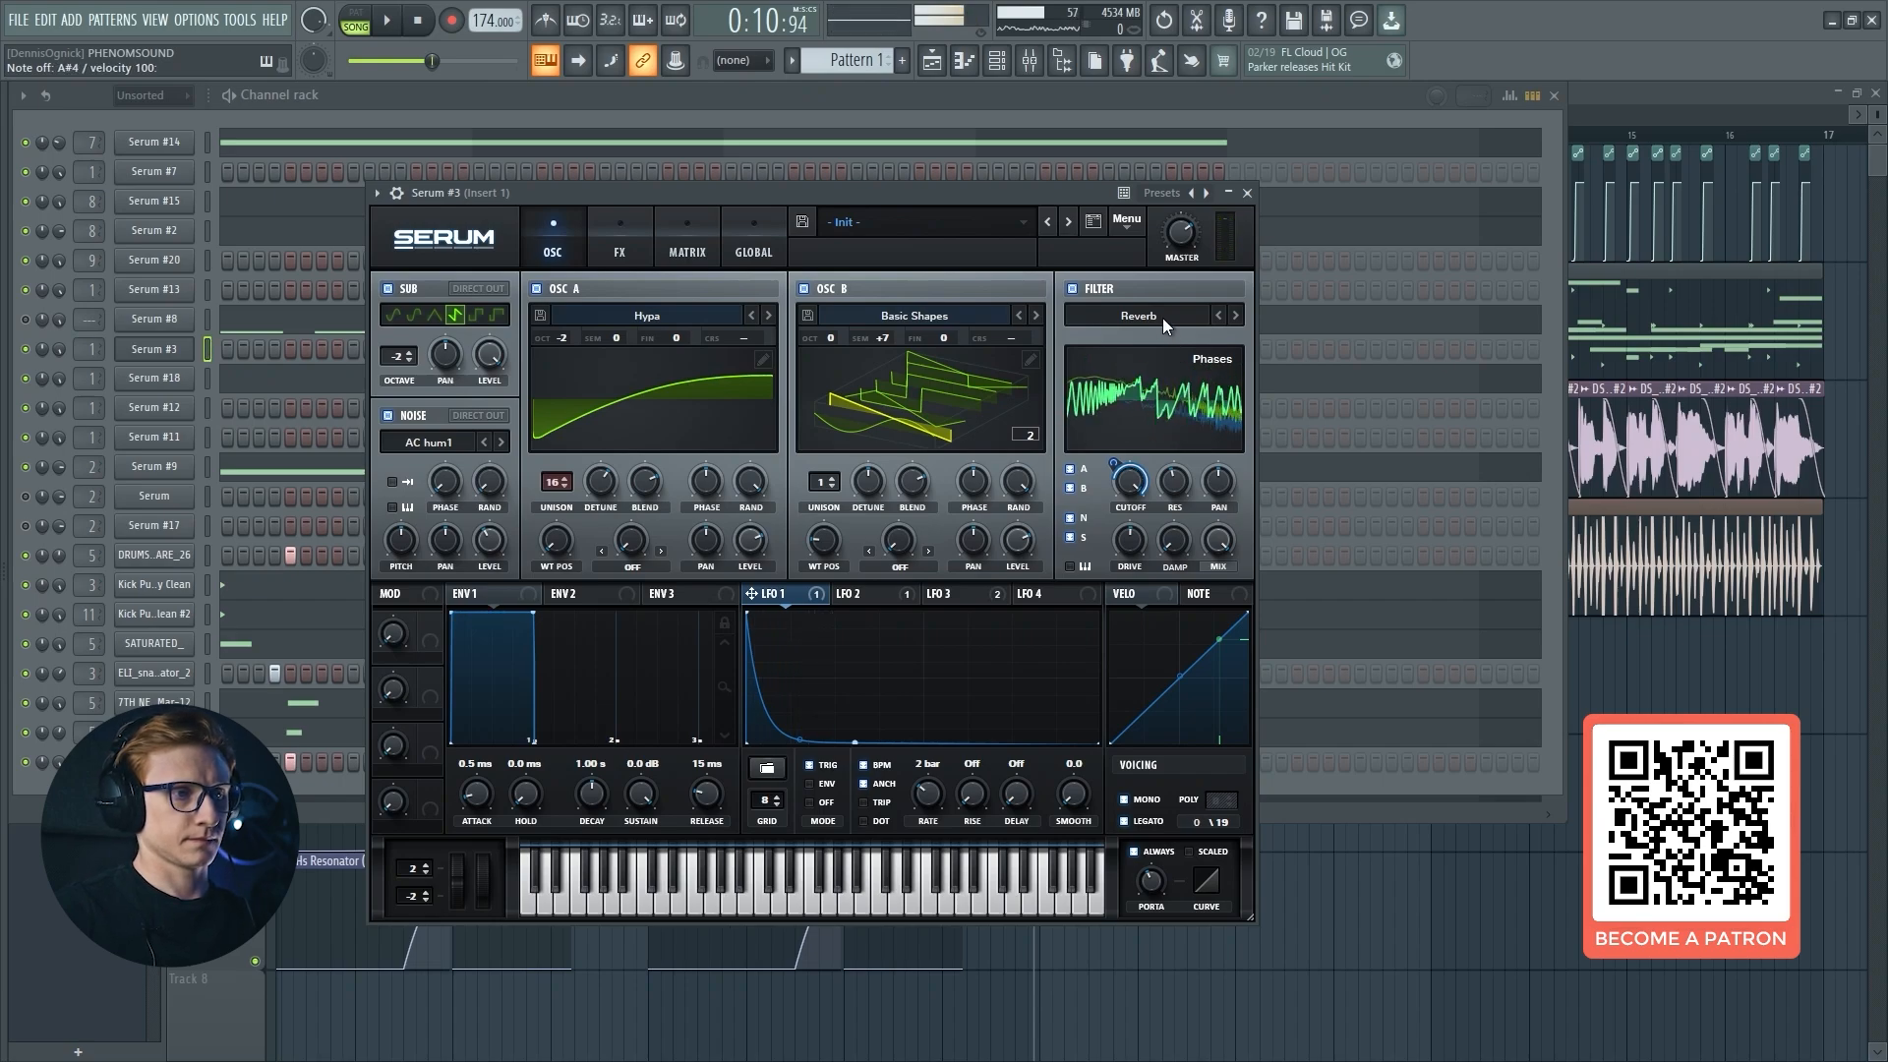
mouse_move(1135, 488)
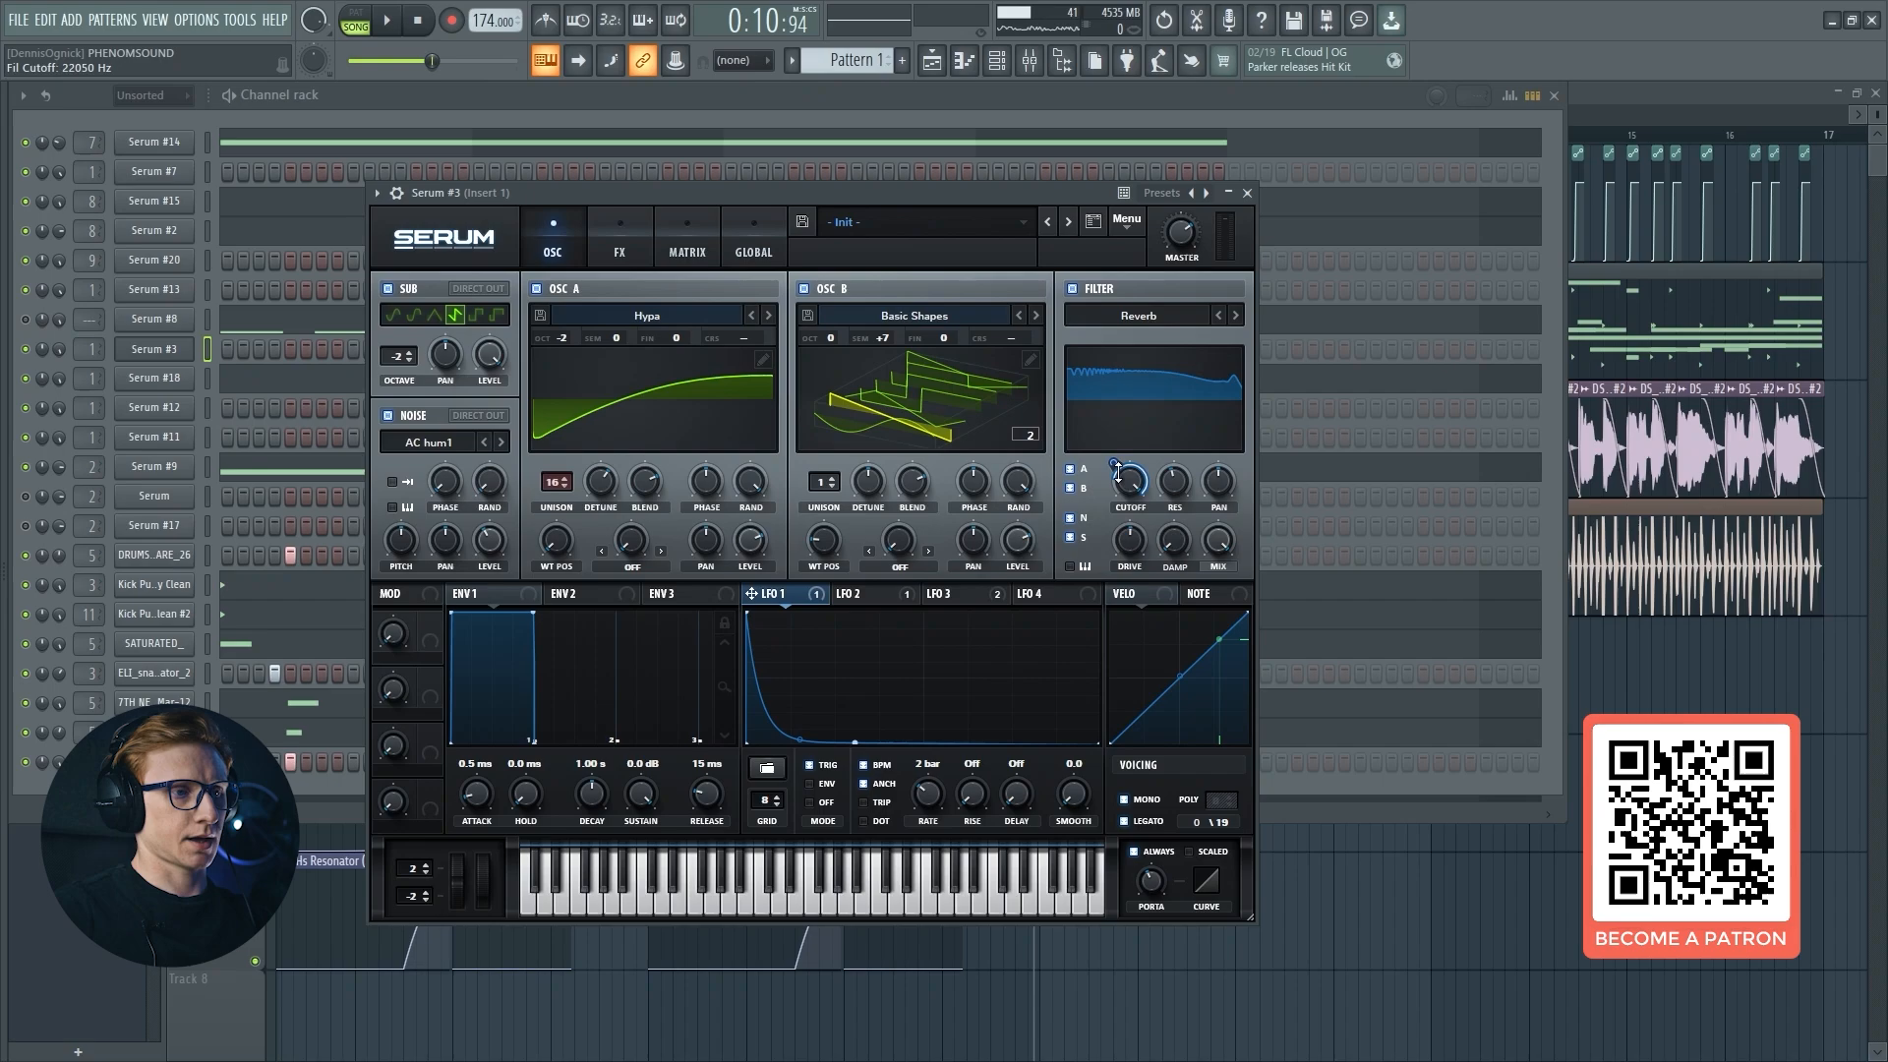
key(x)
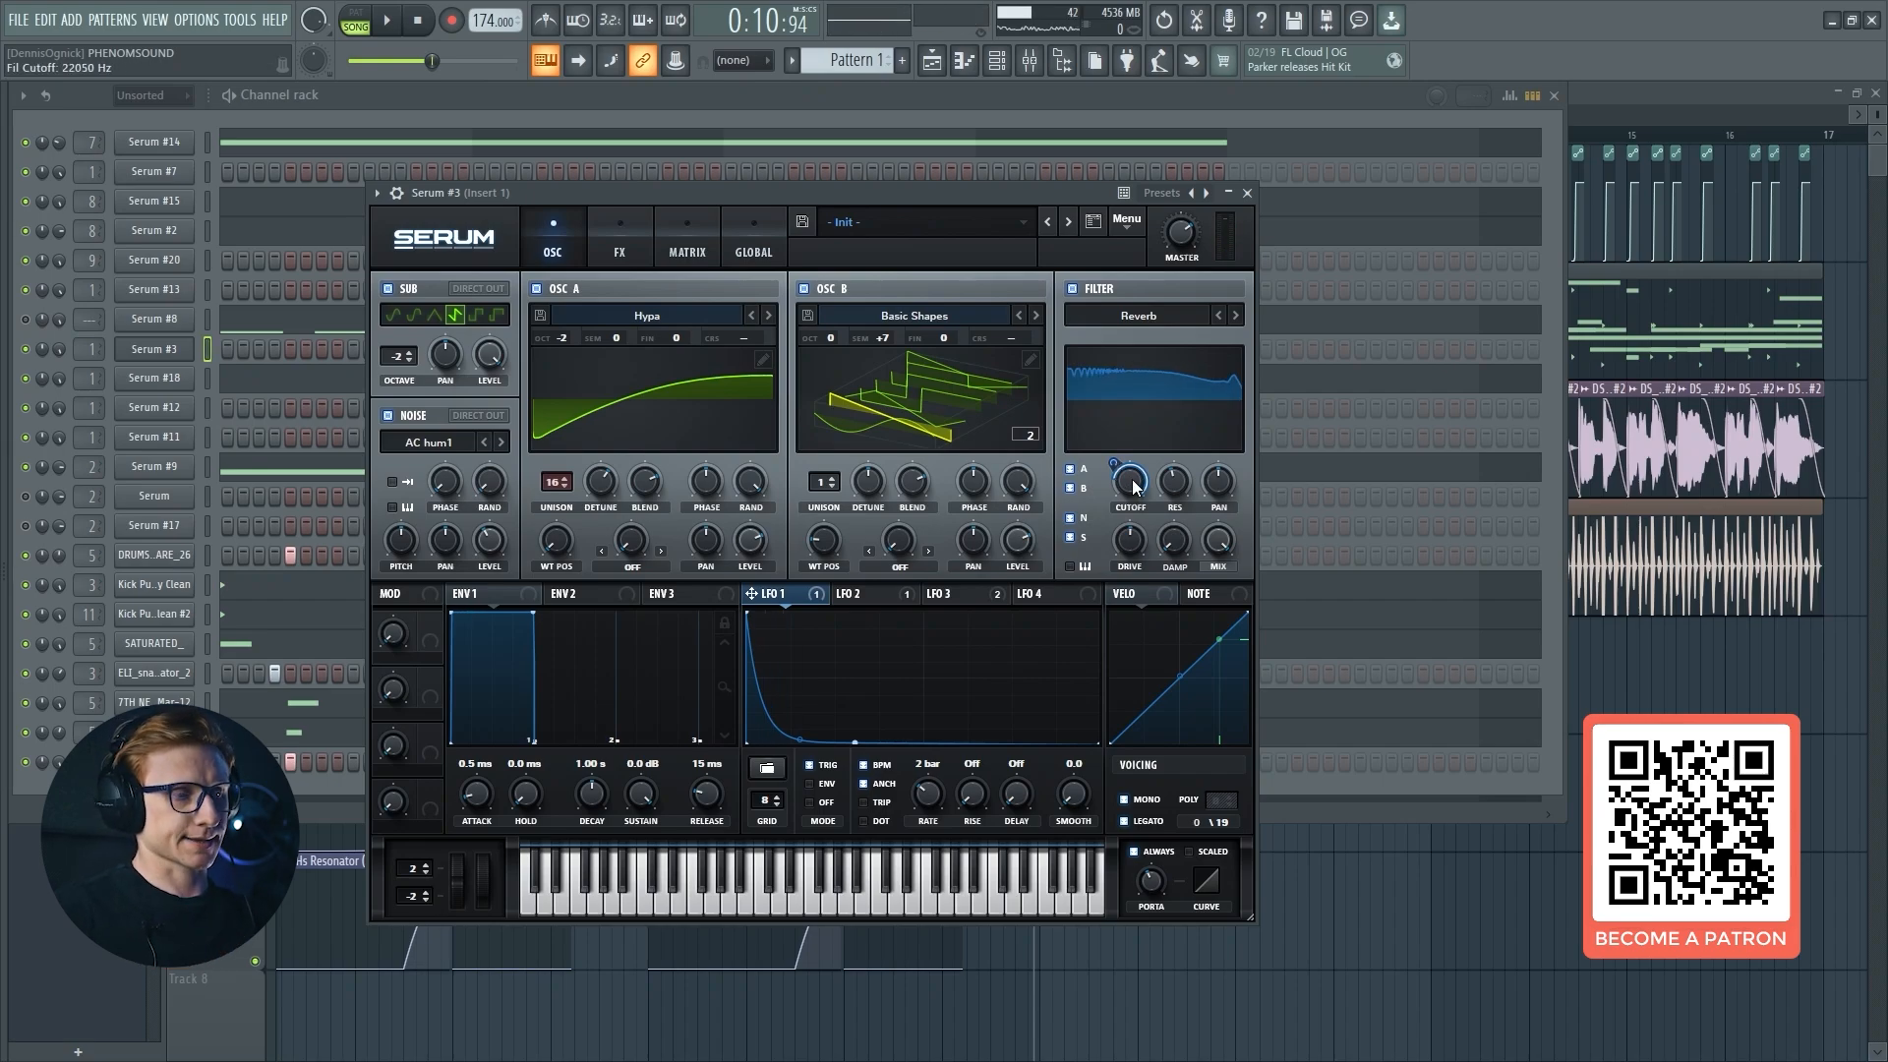
key(j)
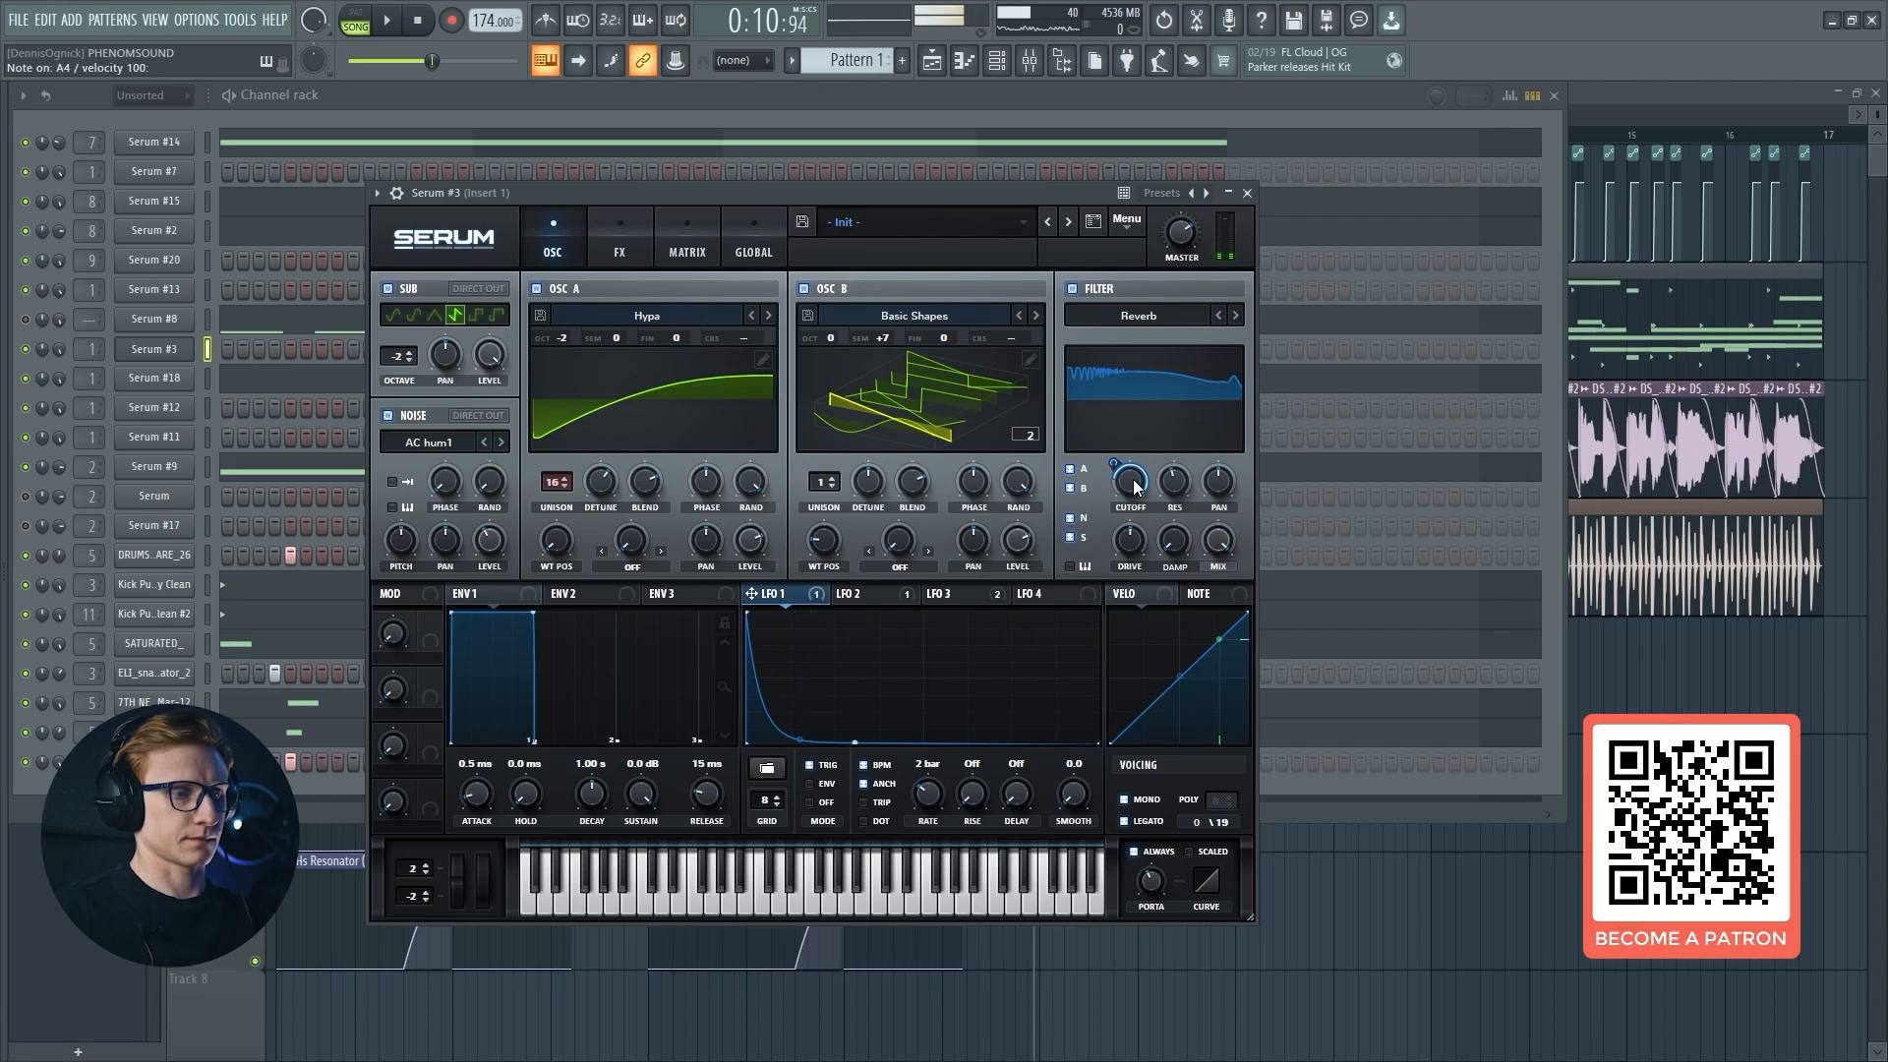